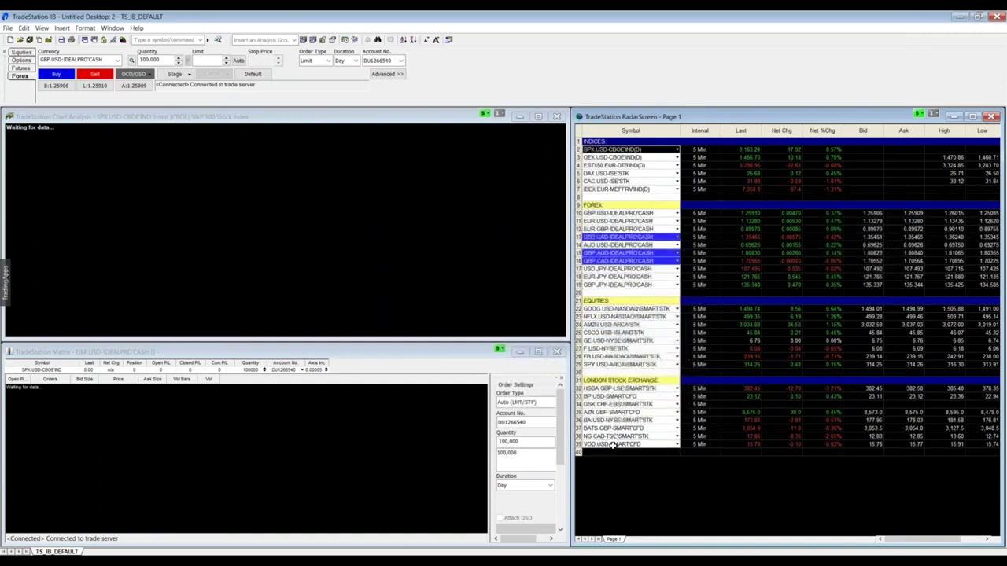
- Delete the symbol rows beneath the INDICES label in the RadarScreen
{"action": "key", "text": "Delete"}
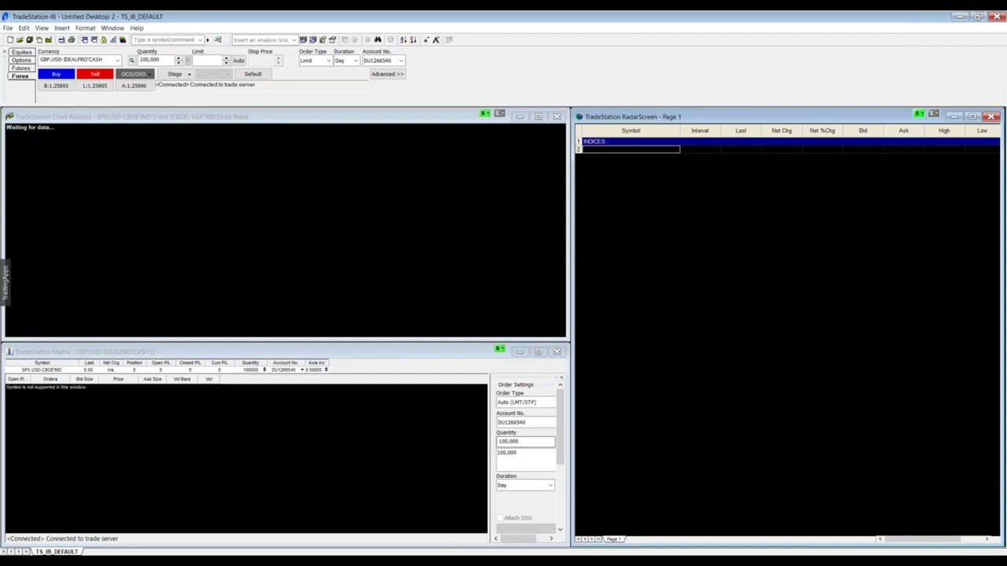
- Save the current workspace under the new name TS_IB_Future
{"action": "right_click", "coordinate": [75, 552]}
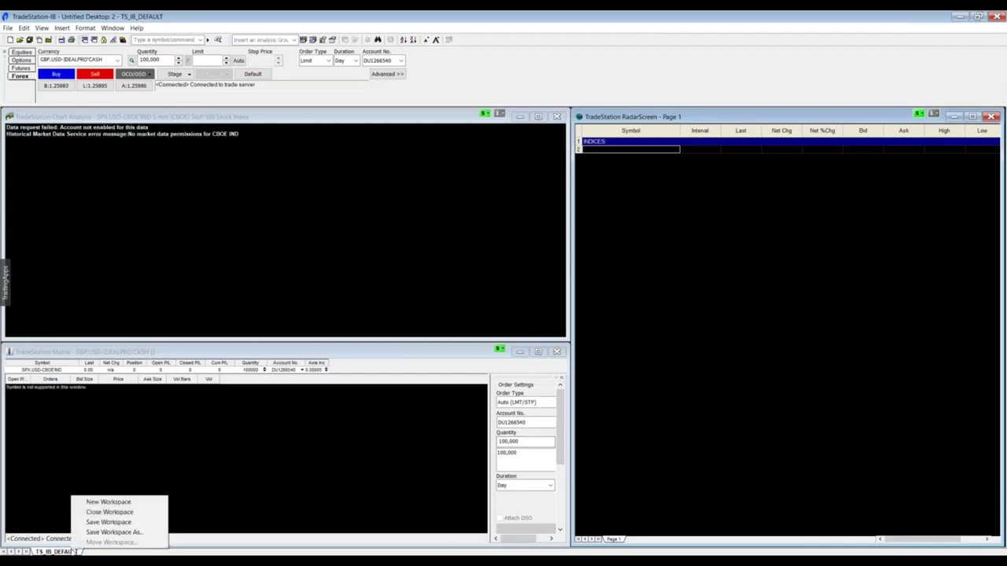
{"action": "left_click", "coordinate": [114, 533]}
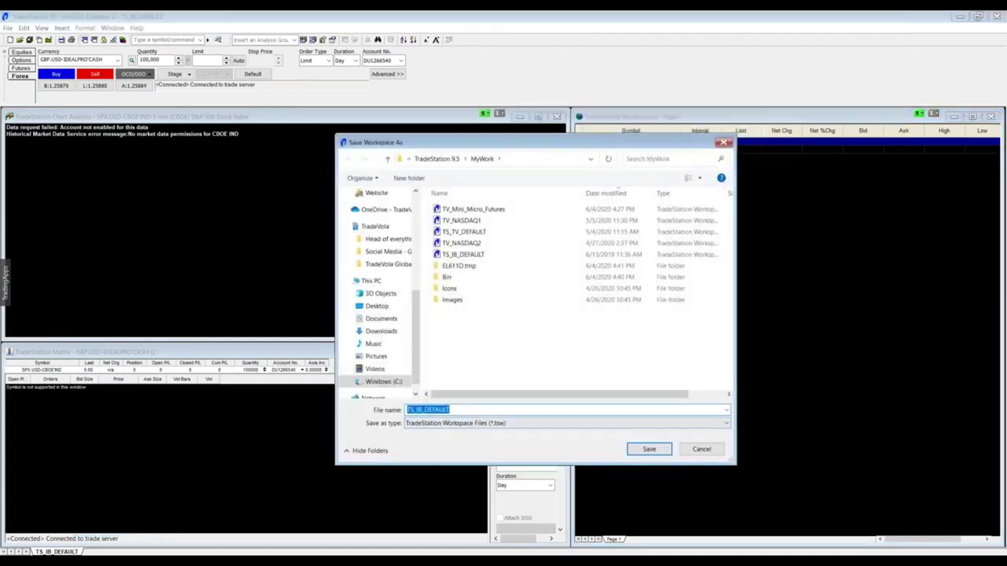
{"action": "left_click", "coordinate": [483, 409]}
{"action": "key", "text": "BackSpace"}
{"action": "key", "text": "BackSpace"}
{"action": "key", "text": "BackSpace"}
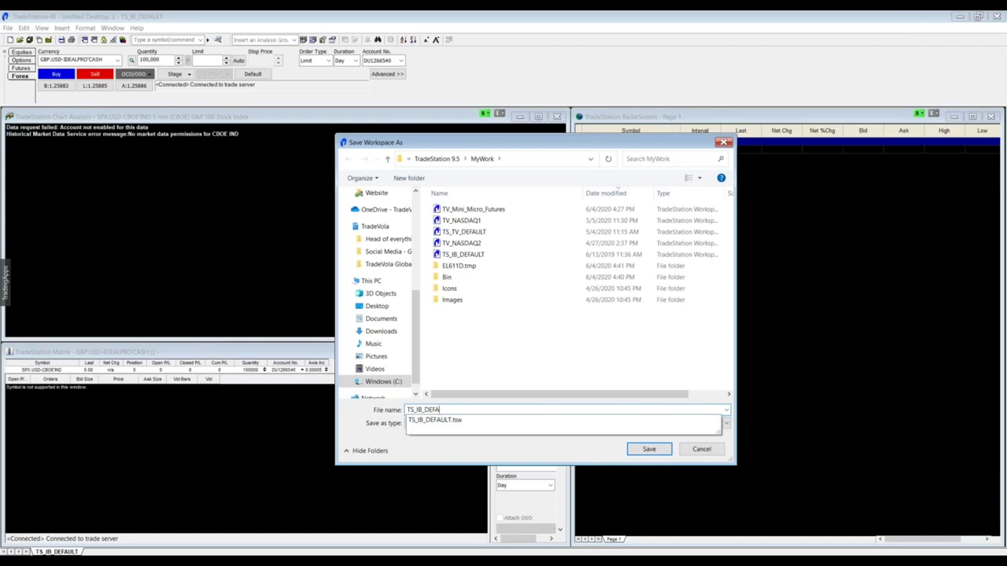
{"action": "type", "text": "Futu"}
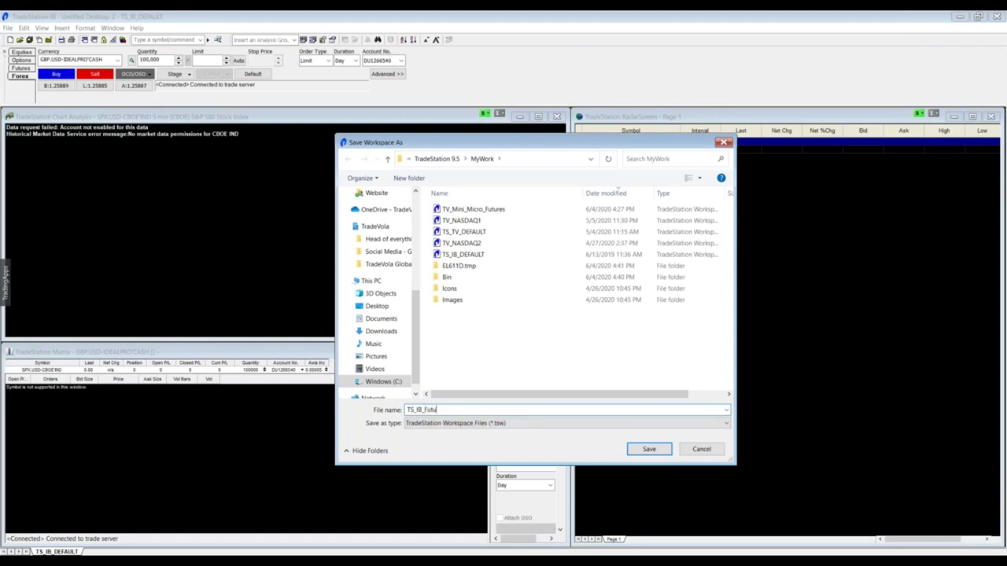
{"action": "type", "text": "re"}
{"action": "key", "text": "Return"}
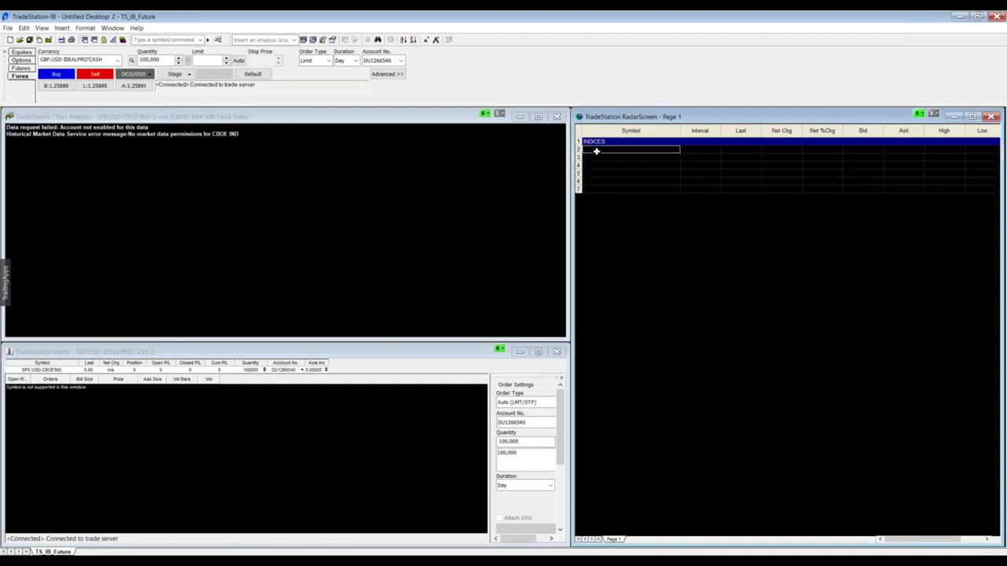
{"action": "left_click", "coordinate": [596, 151]}
{"action": "type", "text": "MR"}
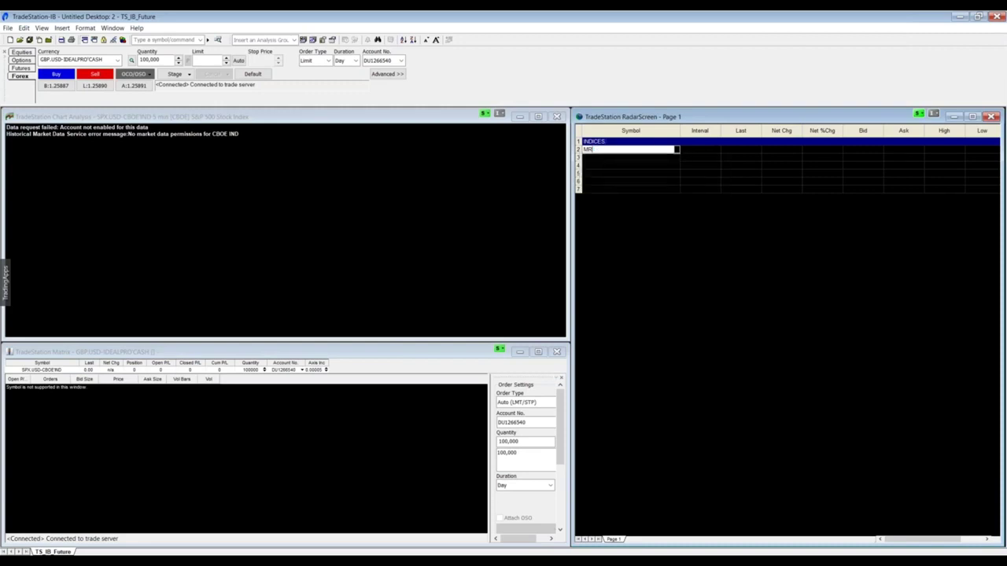
{"action": "key", "text": "BackSpace"}
{"action": "key", "text": "BackSpace"}
{"action": "key", "text": "Escape"}
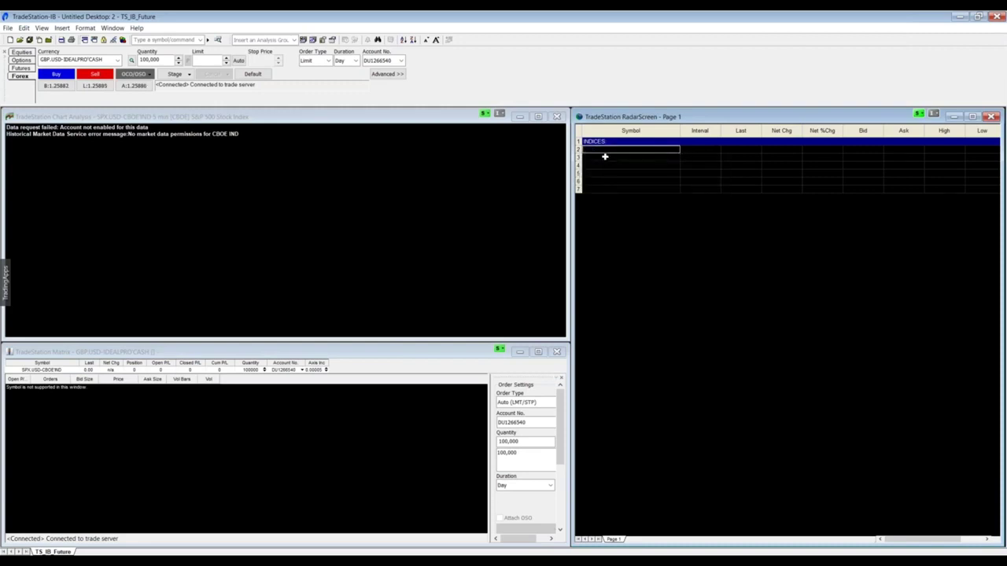
- Start inserting a symbol in the RadarScreen row below INDICES and look up futures contracts with the root MES
{"action": "right_click", "coordinate": [604, 150]}
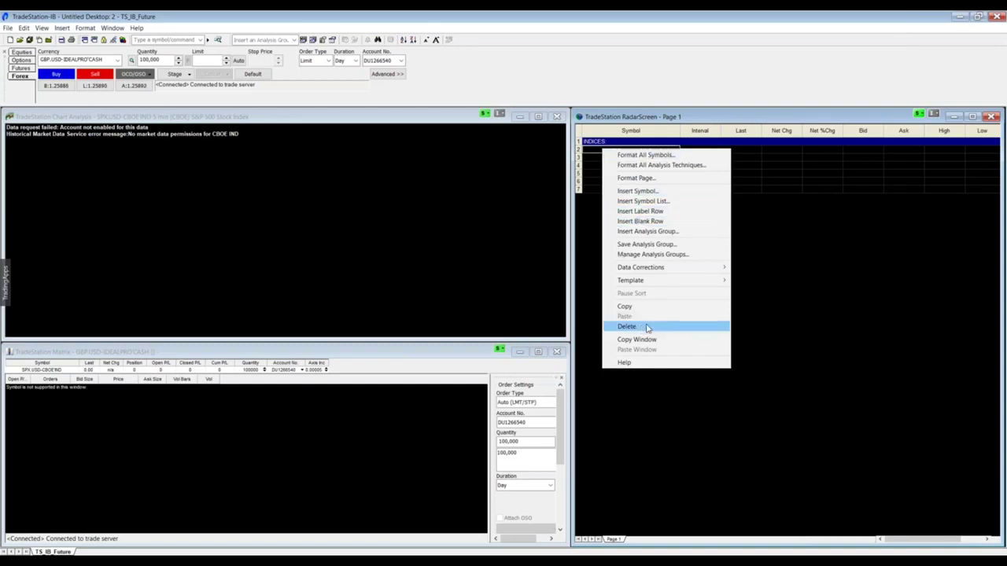
{"action": "left_click", "coordinate": [637, 191]}
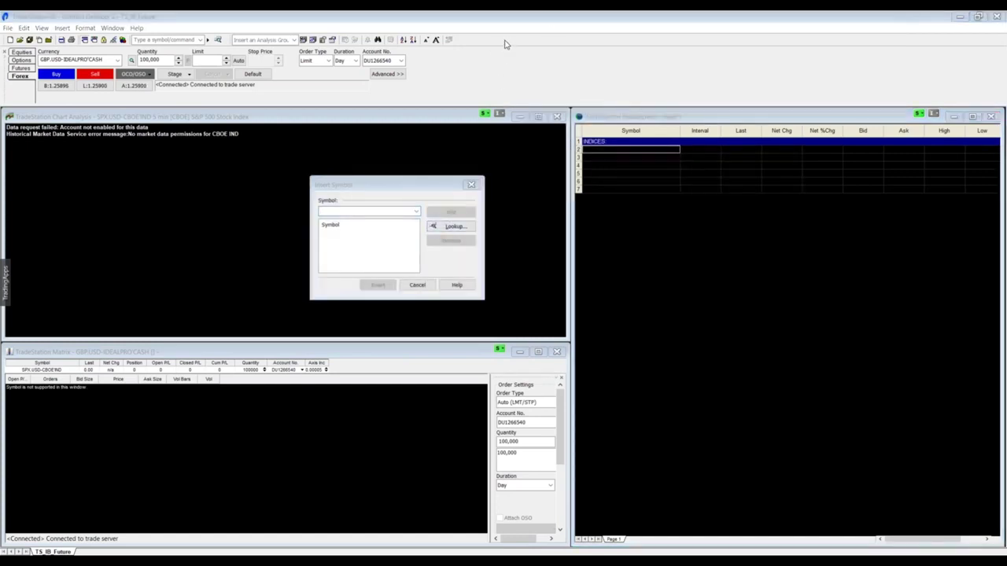
{"action": "mouse_move", "coordinate": [425, 221]}
{"action": "left_mouse_down"}
{"action": "mouse_move", "coordinate": [472, 240]}
{"action": "mouse_move", "coordinate": [481, 228]}
{"action": "mouse_move", "coordinate": [457, 221]}
{"action": "left_mouse_up"}
{"action": "left_click", "coordinate": [455, 229]}
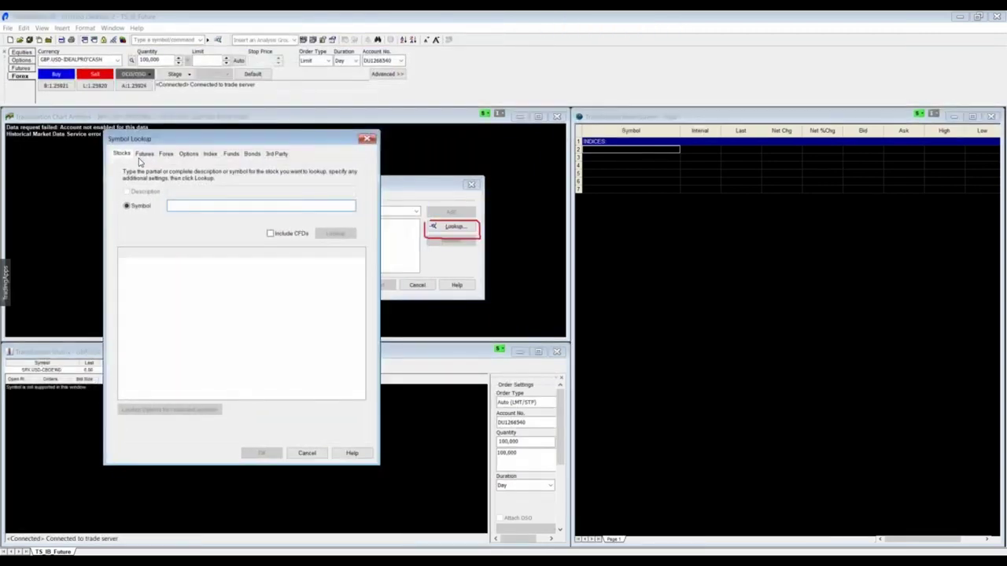
{"action": "left_click", "coordinate": [144, 155]}
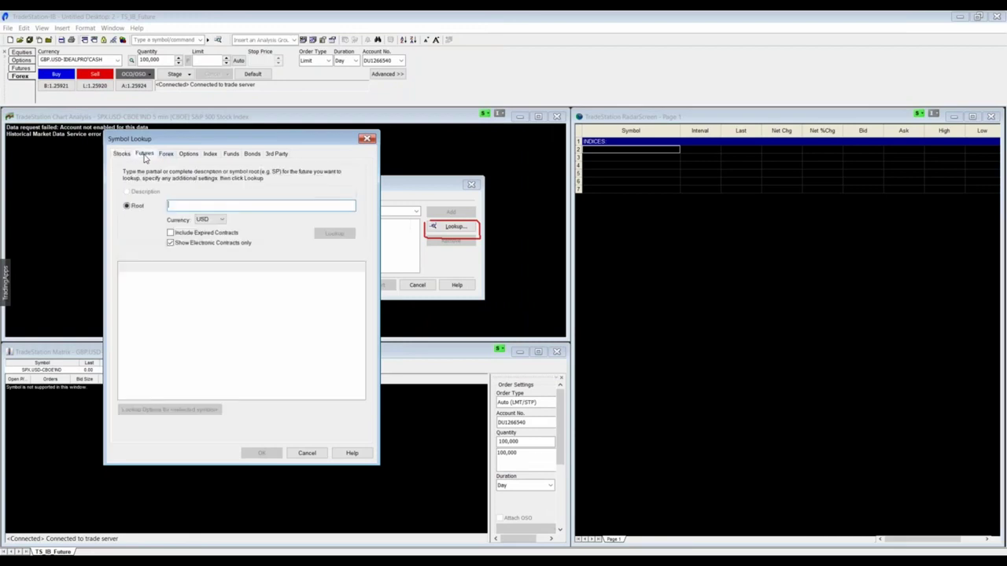
{"action": "left_click", "coordinate": [124, 155]}
{"action": "left_click", "coordinate": [146, 155]}
{"action": "left_click", "coordinate": [185, 206]}
{"action": "type", "text": "MEDE"}
{"action": "key", "text": "Return"}
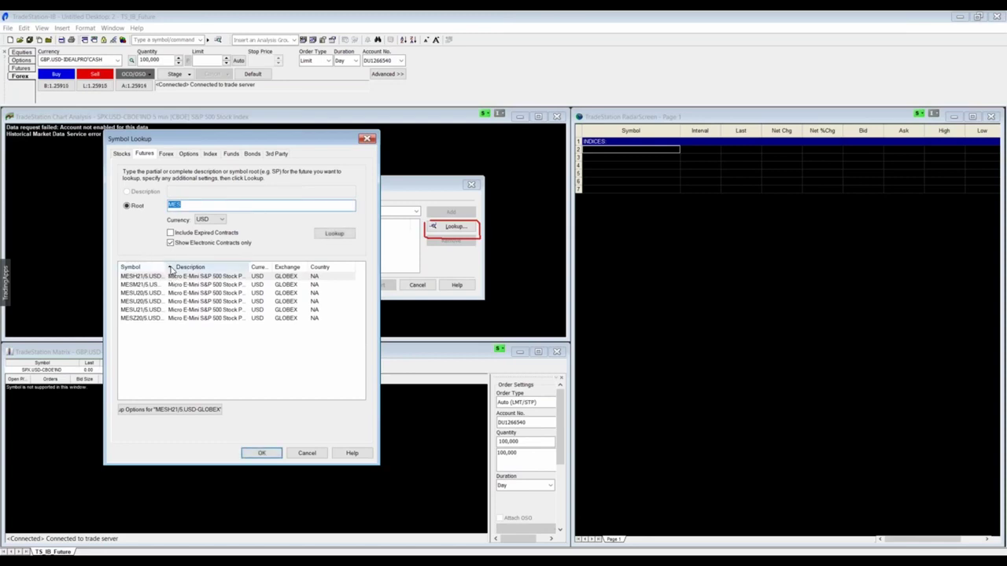
- Widen the symbol column in the lookup results and add MESU20/5.USD-GLOBEX'CONTFUT to the symbols for insertion
{"action": "left_click_drag", "start_coordinate": [166, 268], "coordinate": [224, 267]}
{"action": "left_click", "coordinate": [221, 267]}
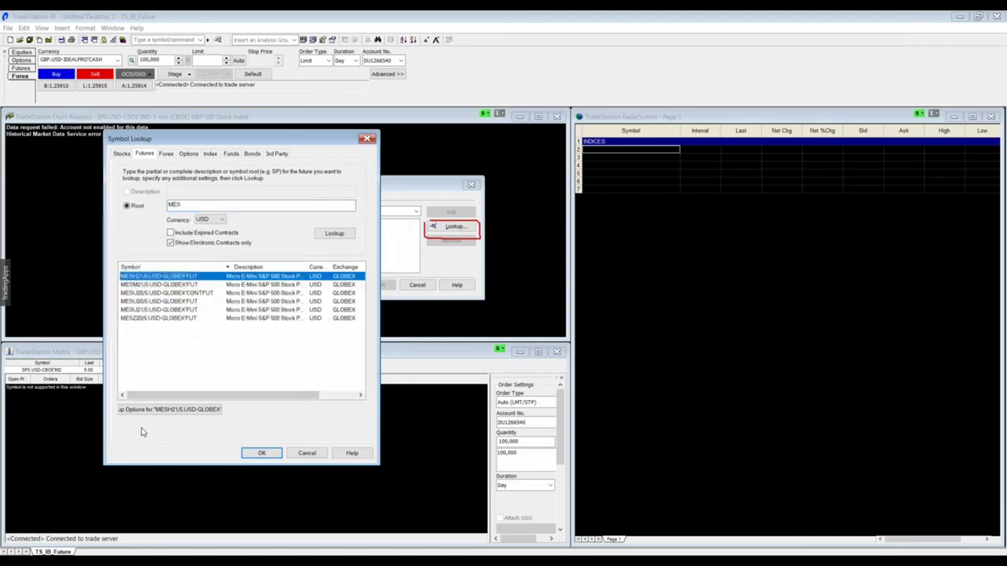
{"action": "left_click", "coordinate": [183, 292]}
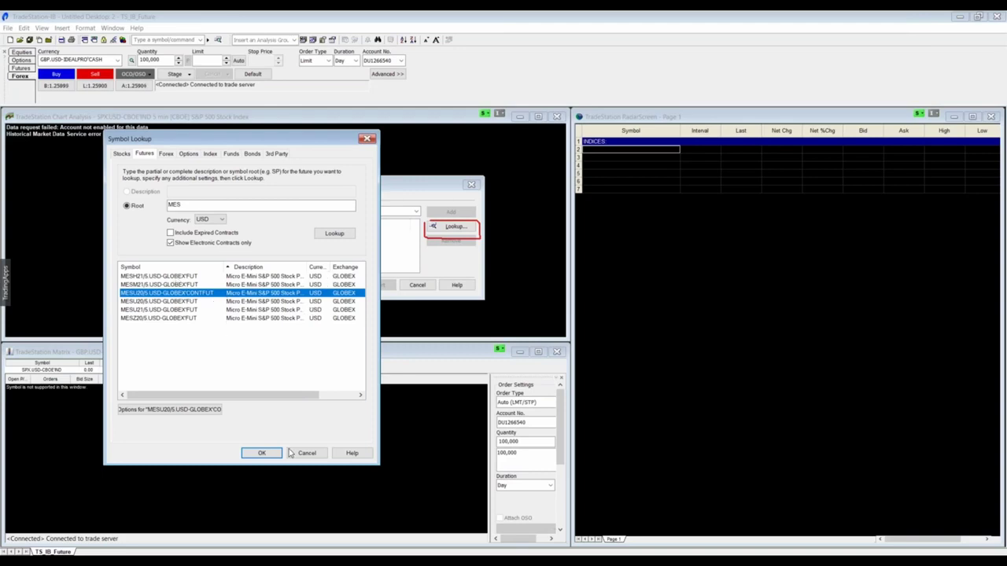
{"action": "left_click", "coordinate": [261, 453]}
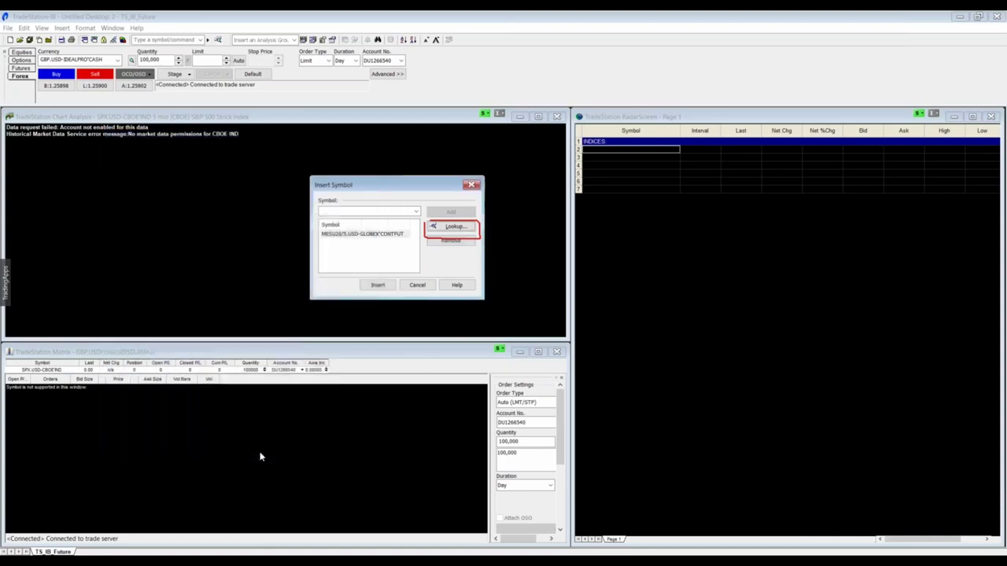
- Look up futures with the root MES again and add MESU21/5.USD-GLOBEX'FUT to the symbols for insertion
{"action": "left_click", "coordinate": [453, 228]}
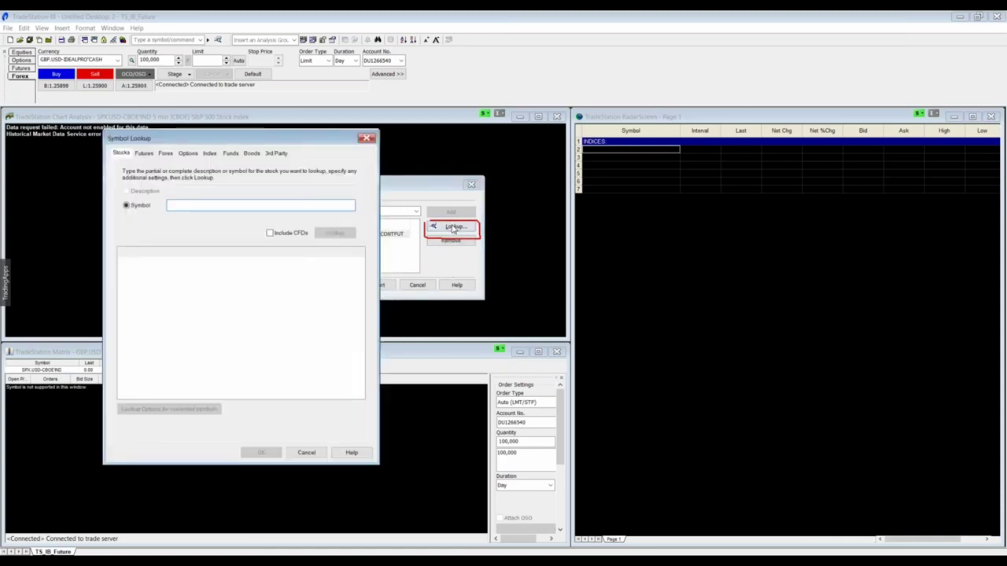
{"action": "type", "text": "MES"}
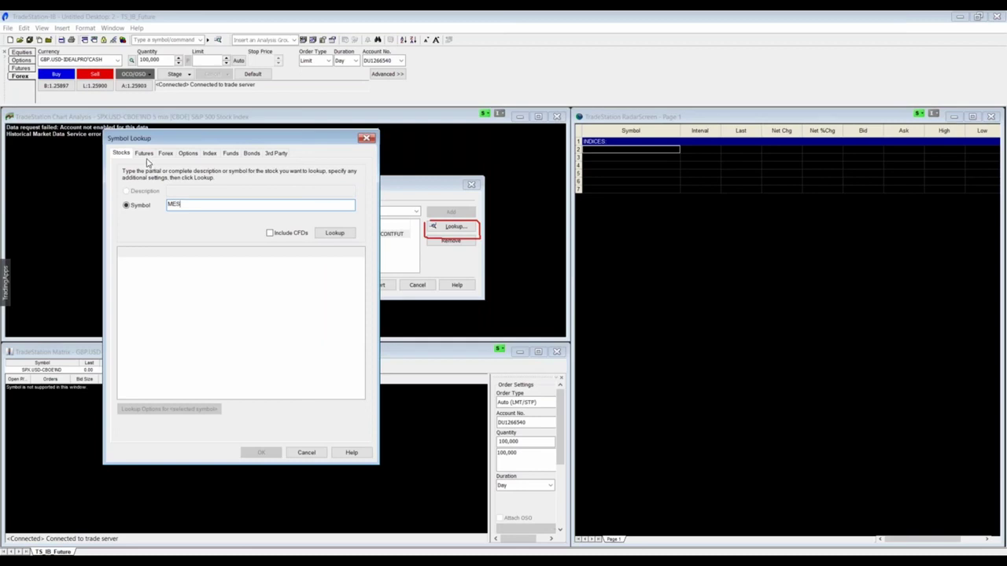
{"action": "left_click", "coordinate": [144, 153]}
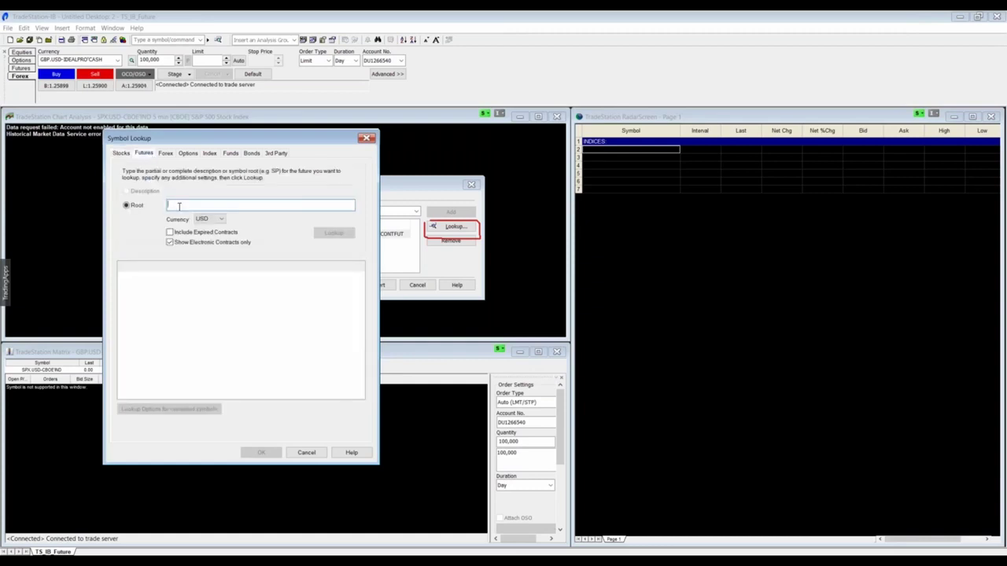
{"action": "type", "text": "MES"}
{"action": "left_click", "coordinate": [324, 236]}
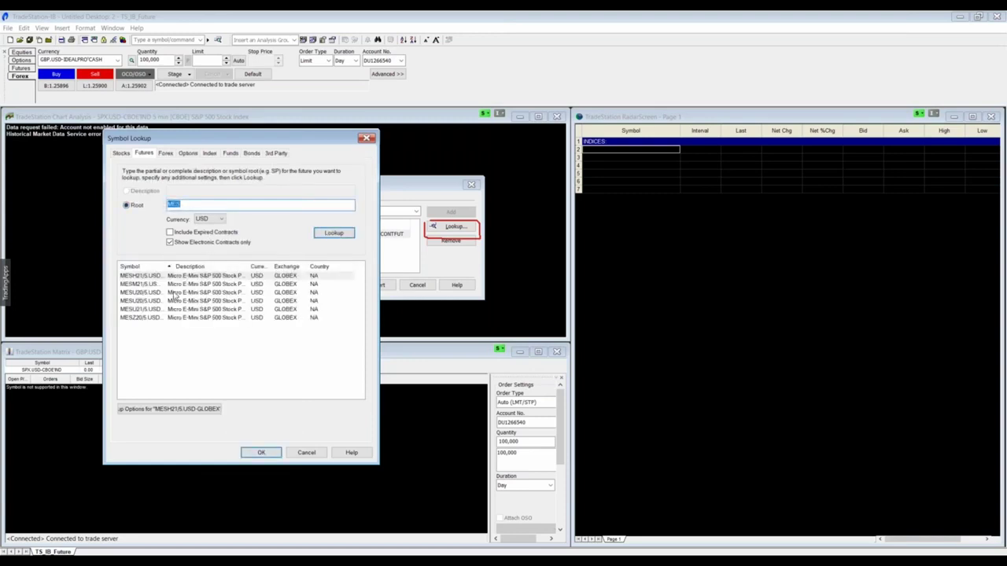
{"action": "left_click_drag", "start_coordinate": [167, 266], "coordinate": [242, 267]}
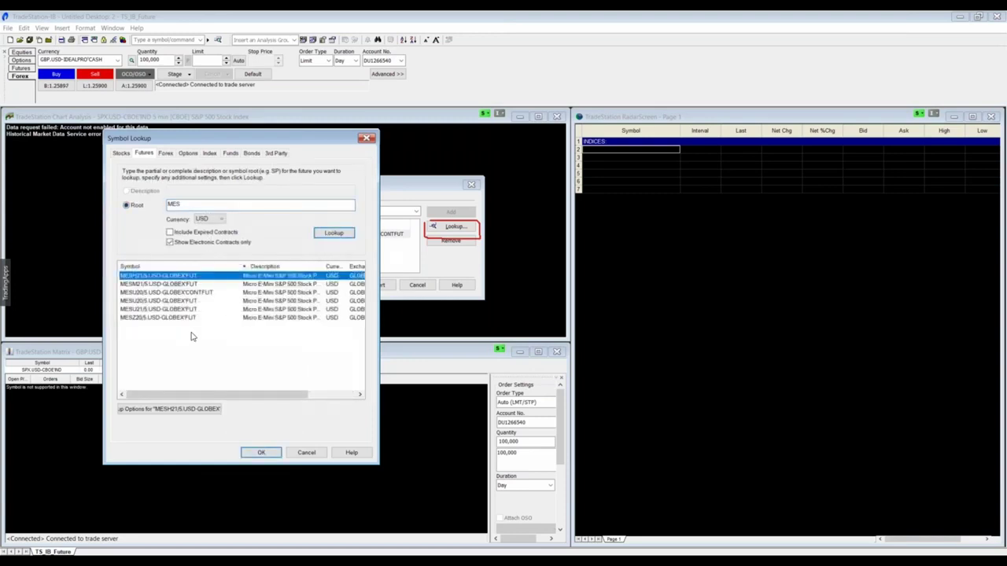
{"action": "left_click", "coordinate": [142, 309]}
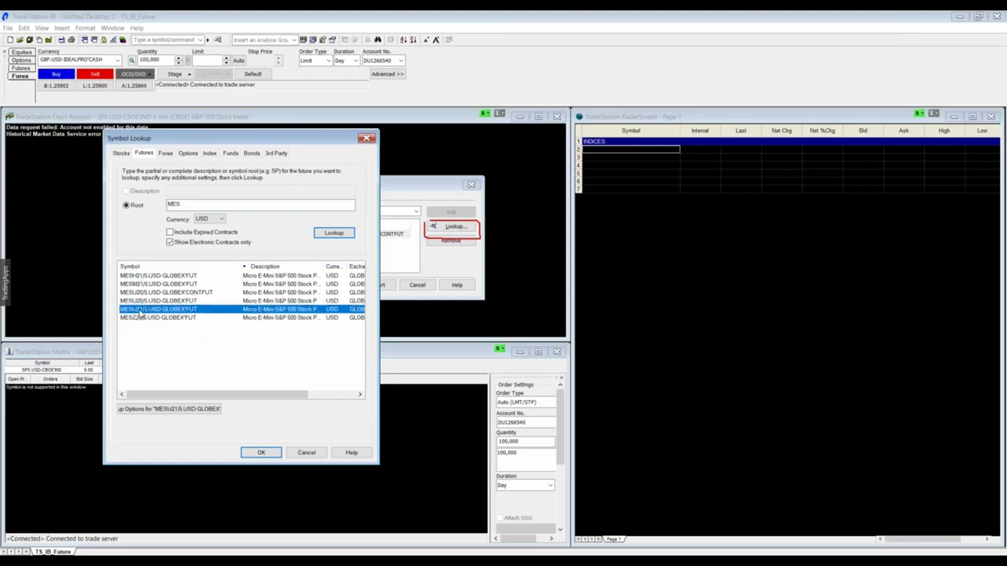
{"action": "left_click", "coordinate": [143, 293]}
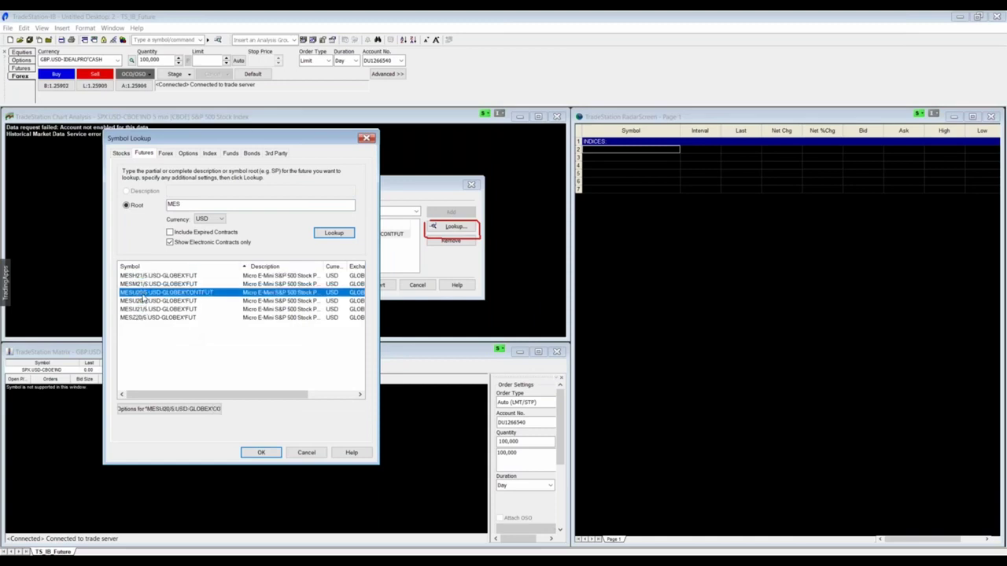
{"action": "left_click", "coordinate": [142, 311]}
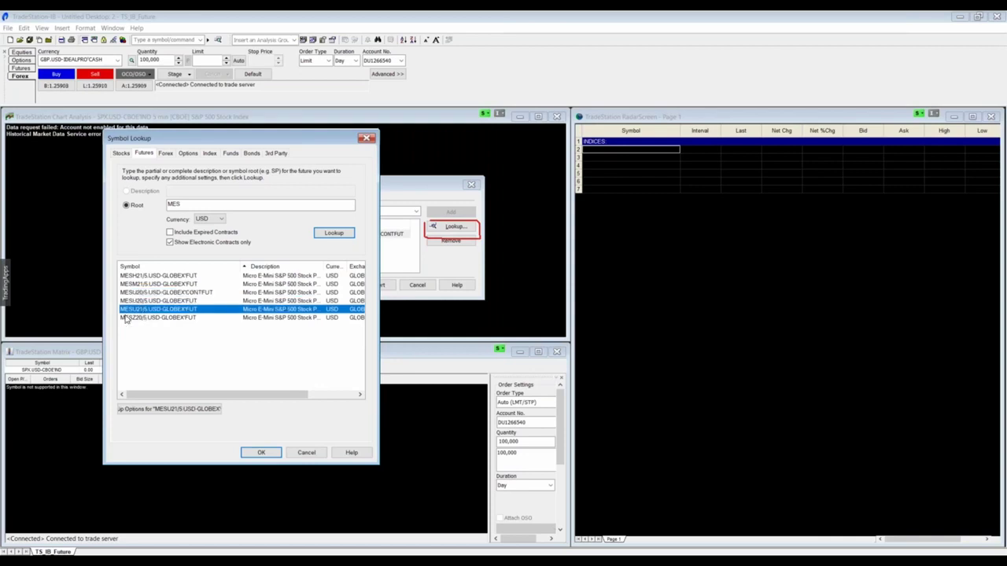
{"action": "left_click", "coordinate": [265, 453]}
- Insert both MES contracts into the RadarScreen and load the continuous contract in the linked chart and Matrix
{"action": "left_click", "coordinate": [377, 285]}
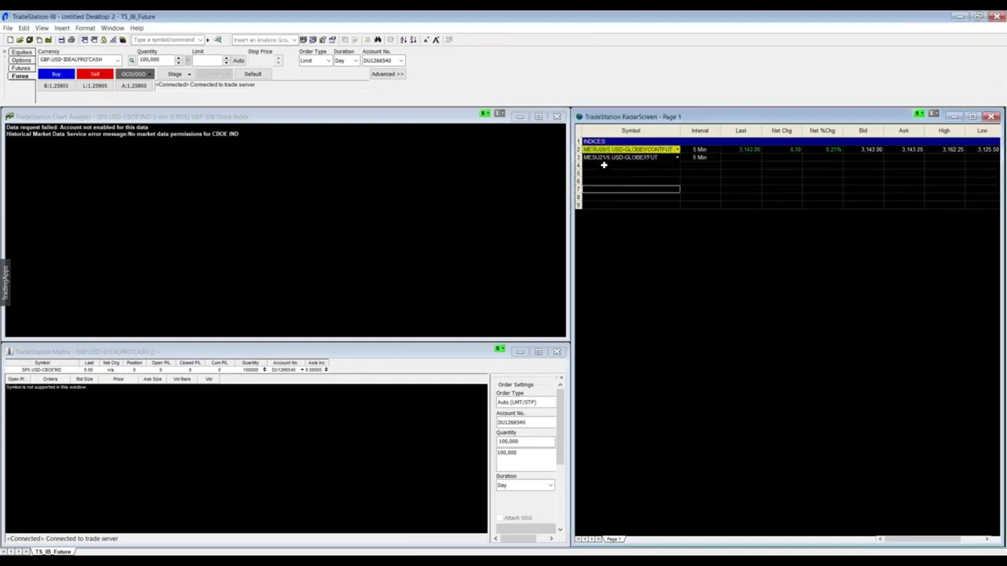
{"action": "left_click", "coordinate": [604, 150]}
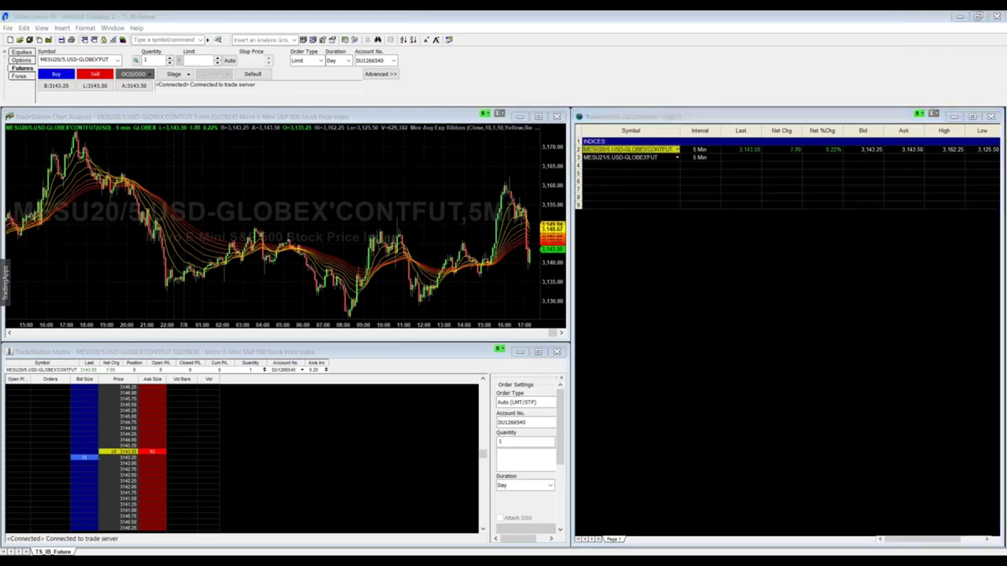
- Start inserting a symbol in RadarScreen row 5 and look up futures contracts with the root MNQ
{"action": "left_click", "coordinate": [603, 174]}
{"action": "right_click", "coordinate": [604, 174]}
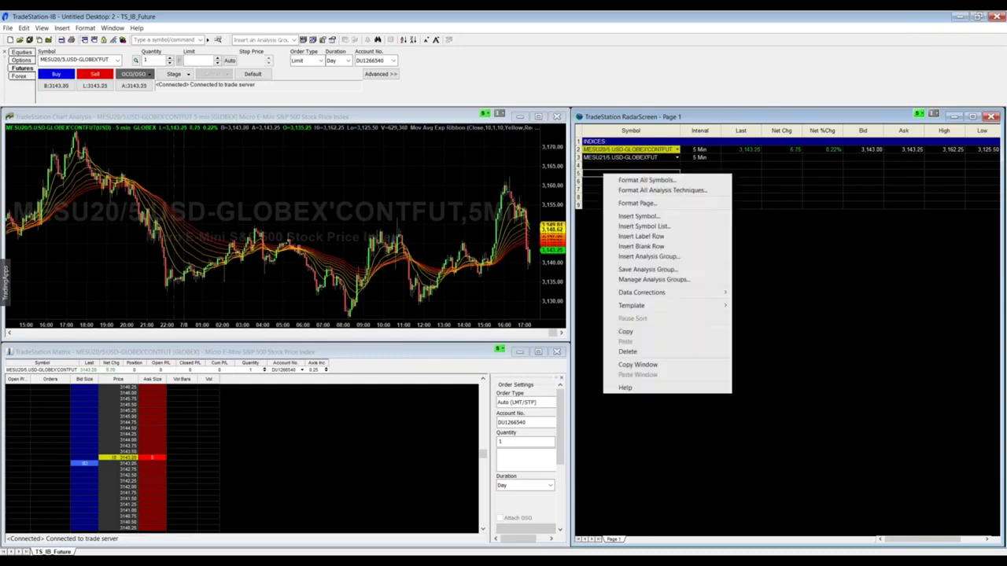
{"action": "left_click", "coordinate": [650, 218]}
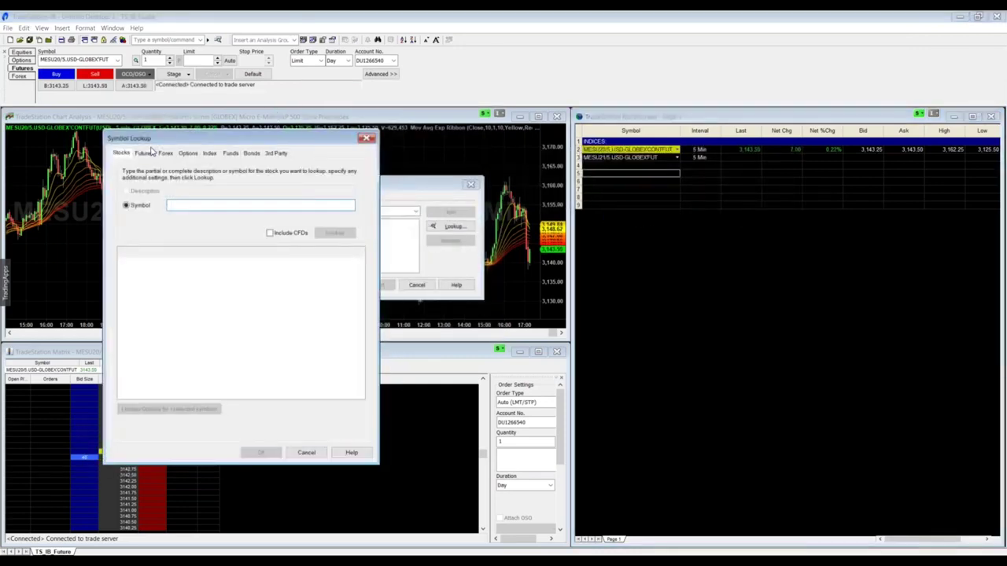
{"action": "left_click", "coordinate": [144, 153]}
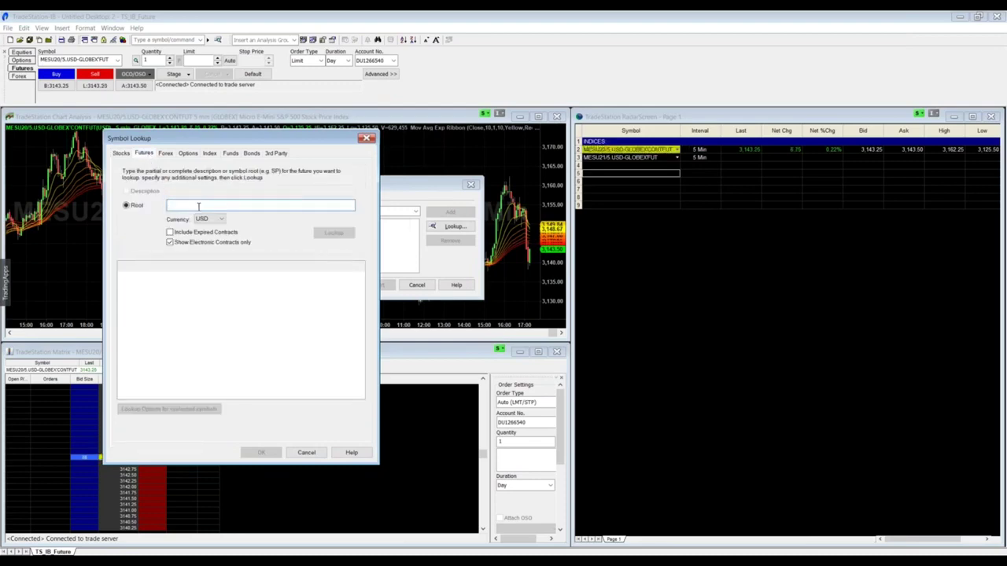
{"action": "type", "text": "MNQ"}
{"action": "key", "text": "Return"}
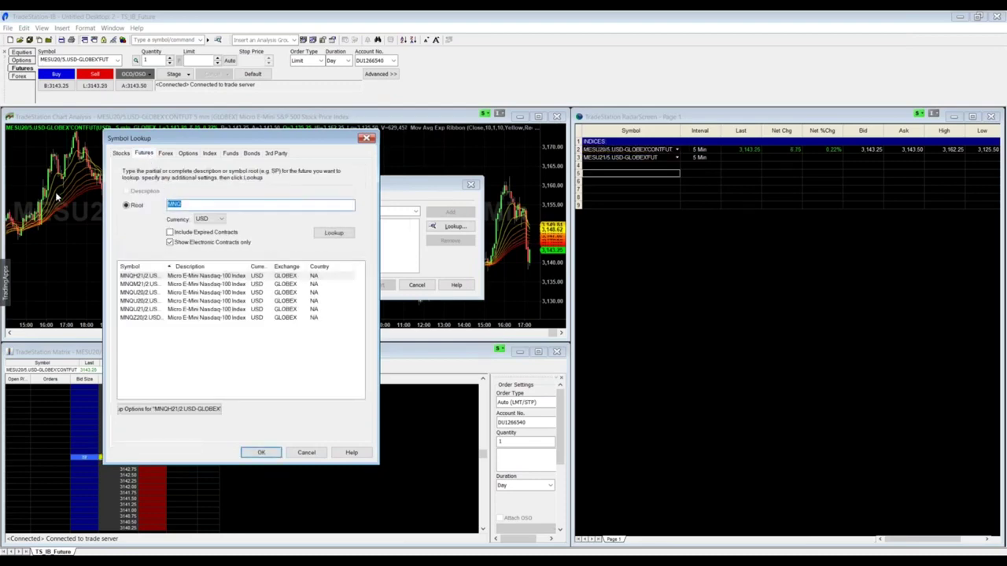
- Widen the symbol column in the results and add MNQU20/2.USD-GLOBEX'CONTFUT to the symbols for insertion
{"action": "double_click", "coordinate": [164, 266]}
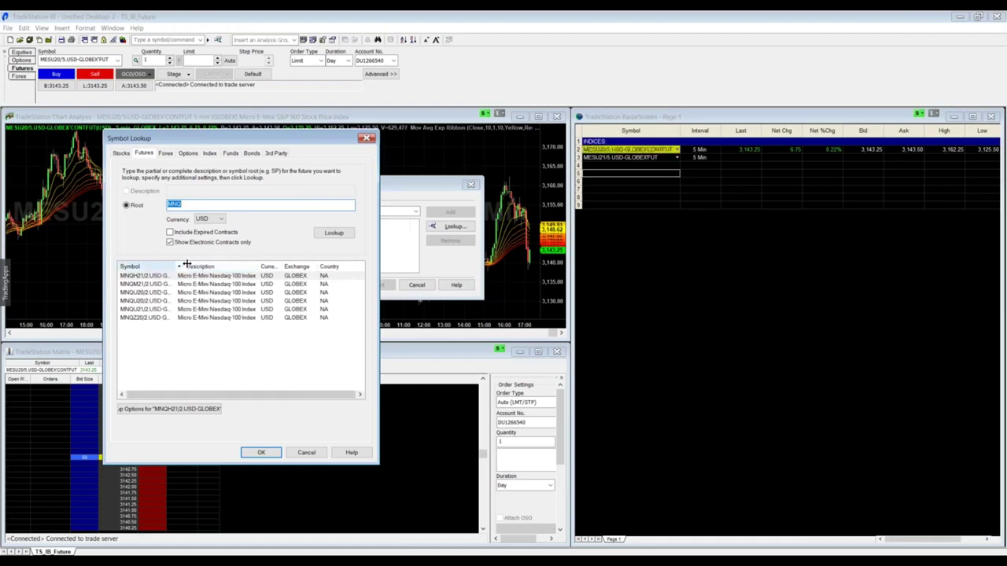
{"action": "left_click", "coordinate": [165, 292]}
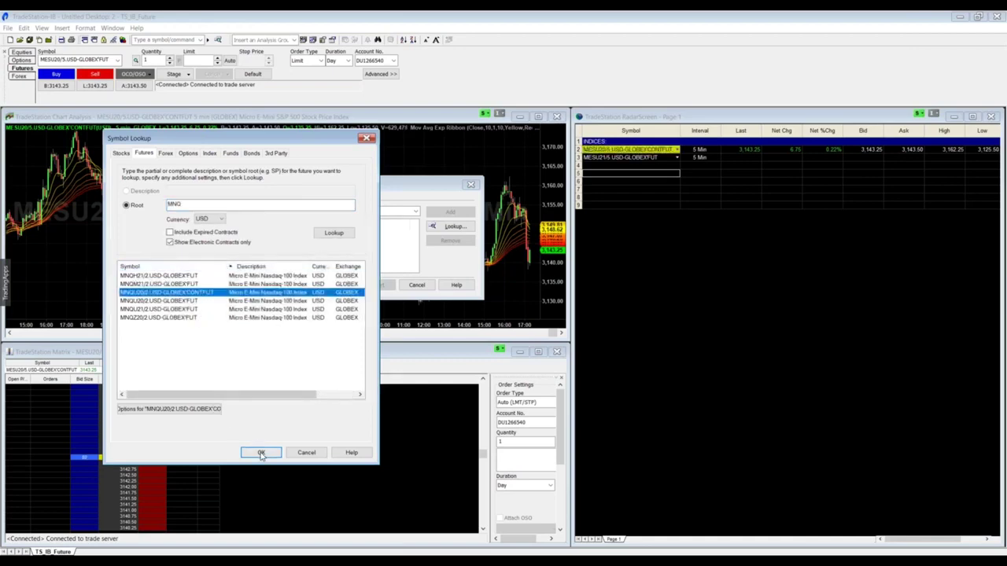
{"action": "left_click", "coordinate": [261, 452]}
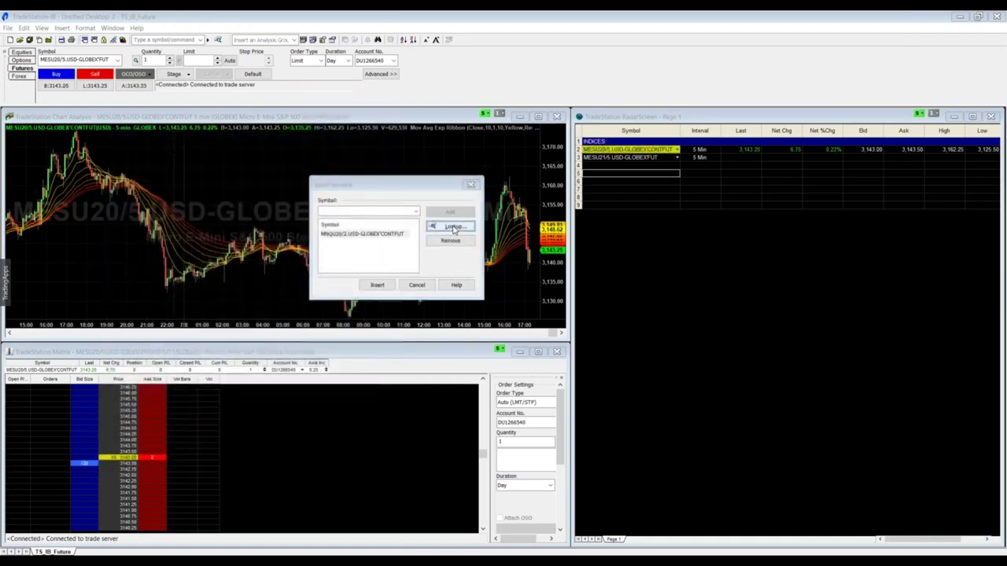
- Look up futures contracts with the root MNQ again for the symbols being inserted
{"action": "left_click", "coordinate": [454, 229]}
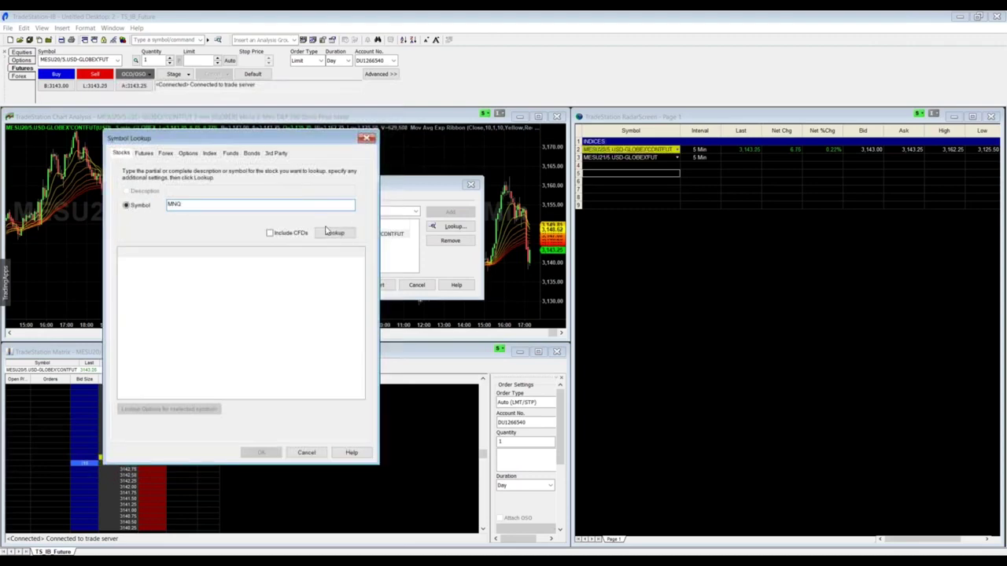
{"action": "left_click", "coordinate": [334, 233]}
{"action": "left_click", "coordinate": [143, 152]}
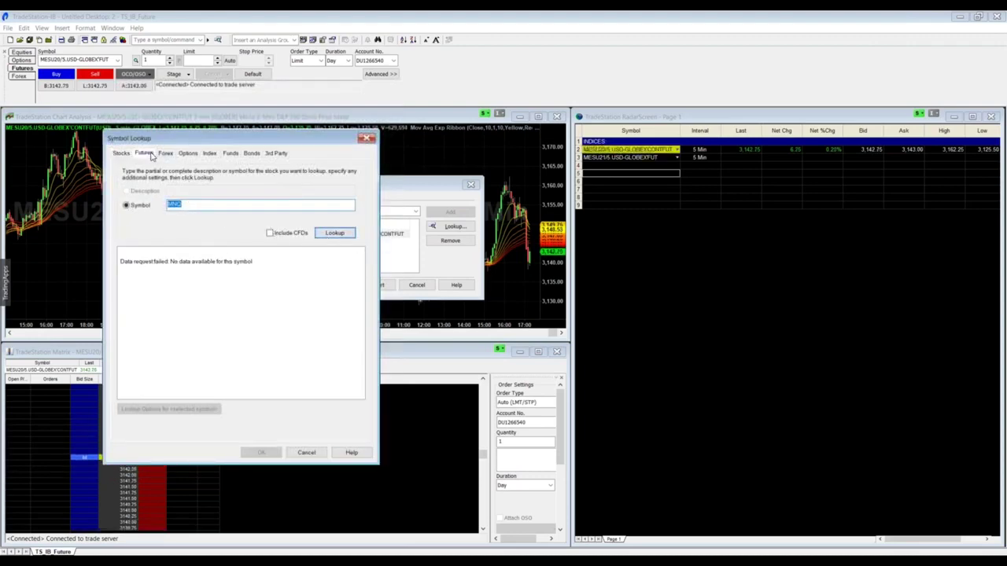
{"action": "type", "text": "MNQ"}
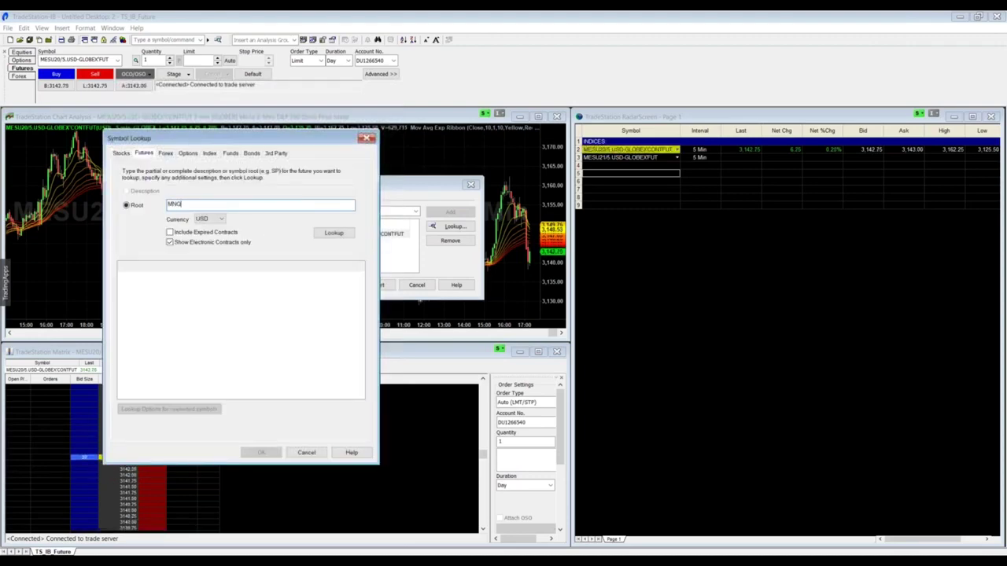
{"action": "key", "text": "Return"}
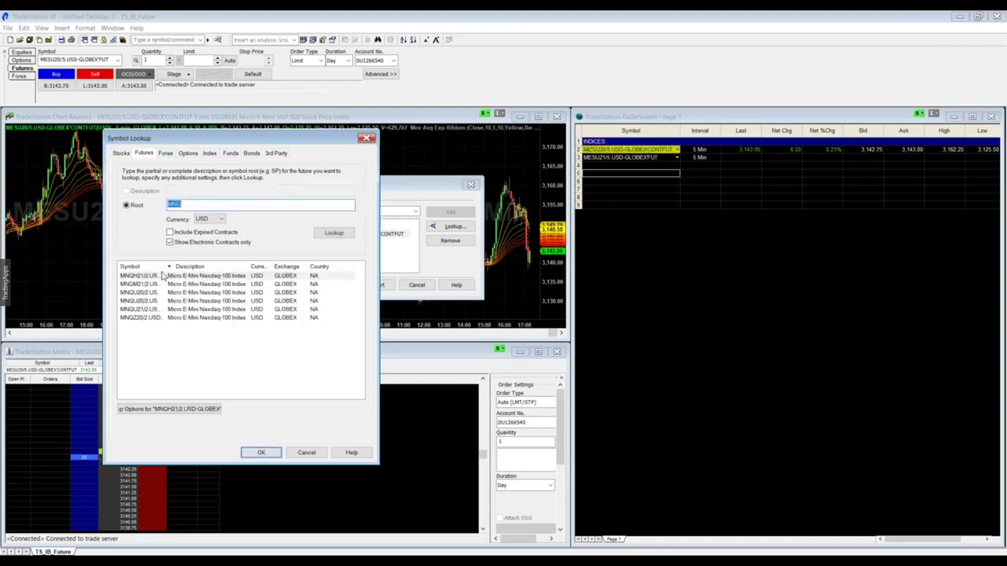
- Widen the symbol column in the results, add MNQU20/2.USD-GLOBEX'FUT and insert both MNQ contracts into the RadarScreen
{"action": "left_click_drag", "start_coordinate": [166, 267], "coordinate": [256, 266]}
{"action": "left_click", "coordinate": [211, 292]}
{"action": "left_click", "coordinate": [211, 300], "text": "shift"}
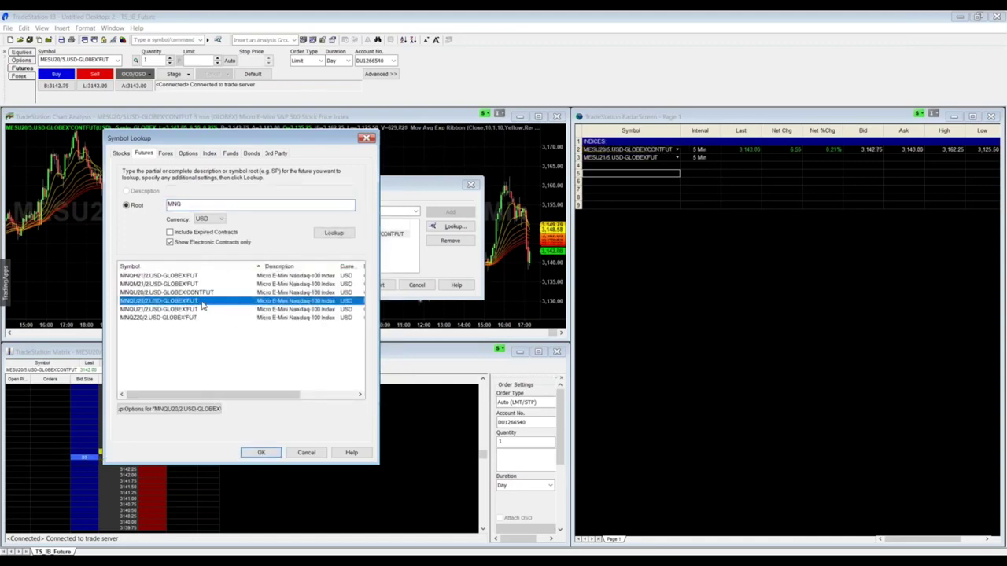
{"action": "left_click", "coordinate": [261, 452]}
{"action": "left_click", "coordinate": [370, 284]}
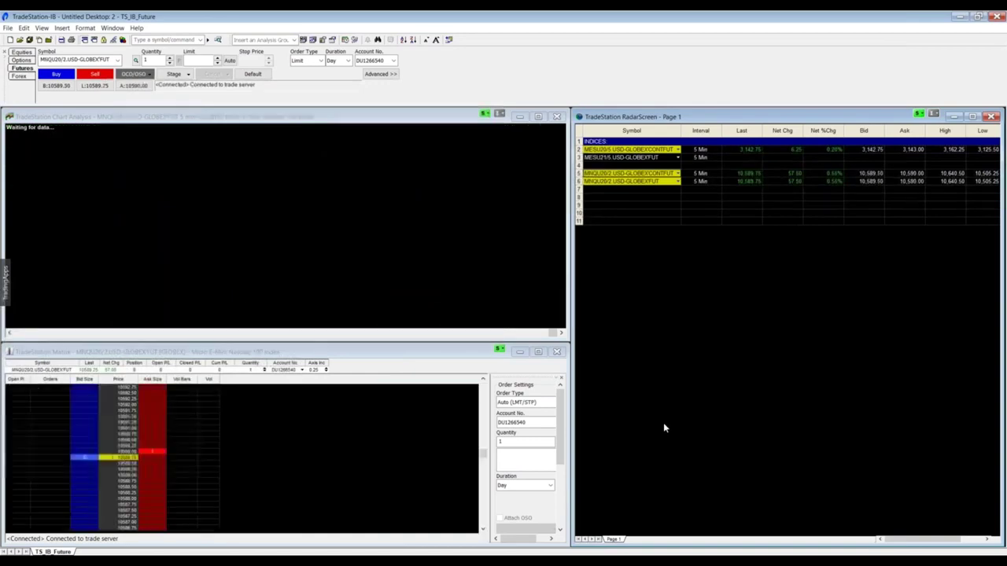
- Load the continuous MNQ contract in the linked chart and inspect it maximized with tighter bar spacing before restoring the window
{"action": "left_click", "coordinate": [621, 173]}
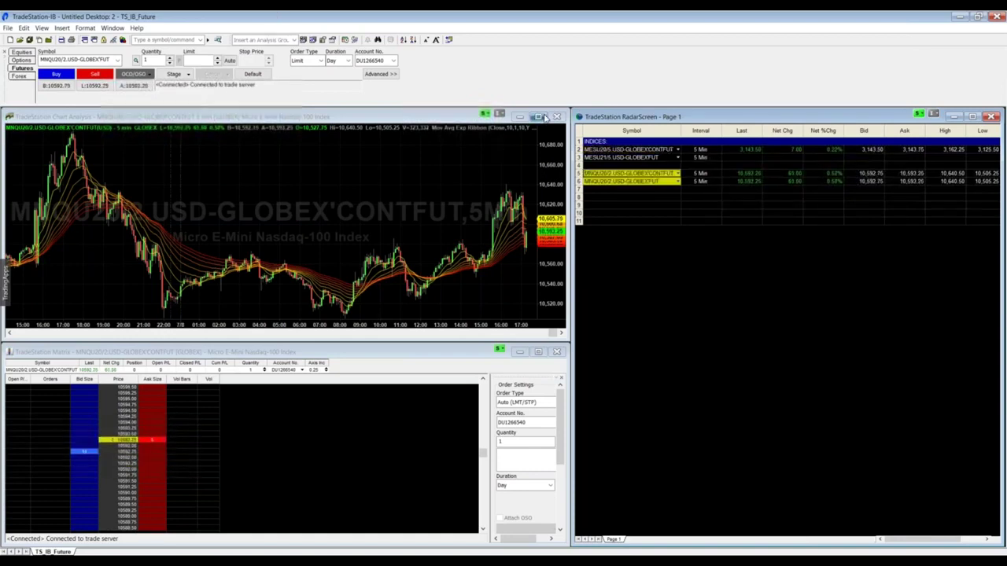
{"action": "left_click", "coordinate": [539, 117]}
{"action": "left_click", "coordinate": [539, 117]}
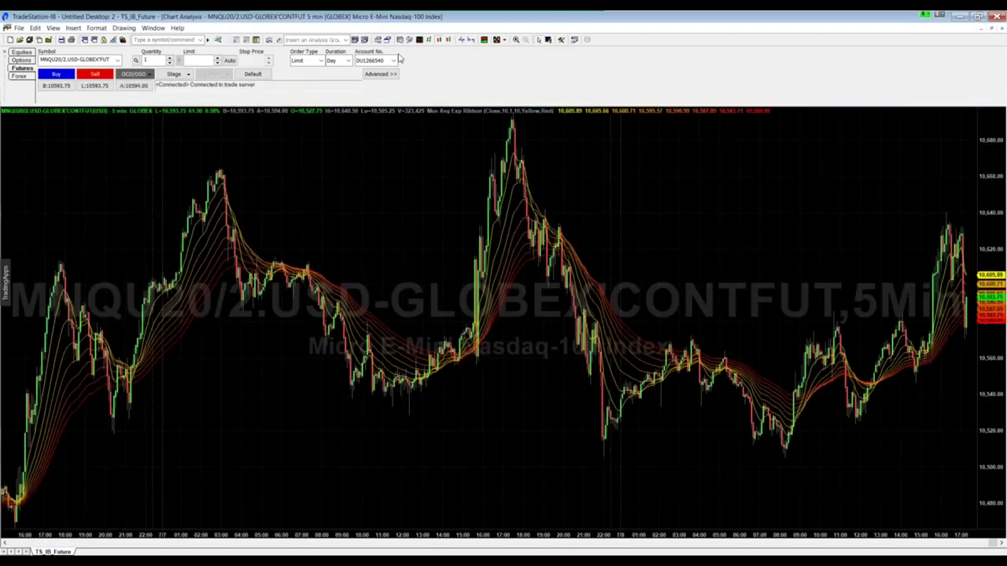
{"action": "left_click", "coordinate": [462, 41]}
{"action": "left_click", "coordinate": [462, 41]}
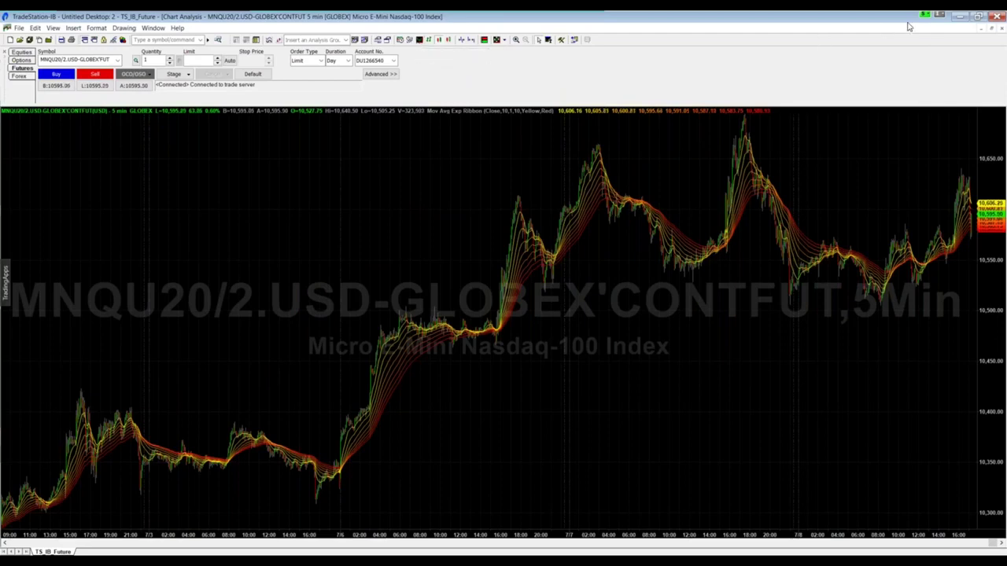
{"action": "left_click", "coordinate": [993, 29]}
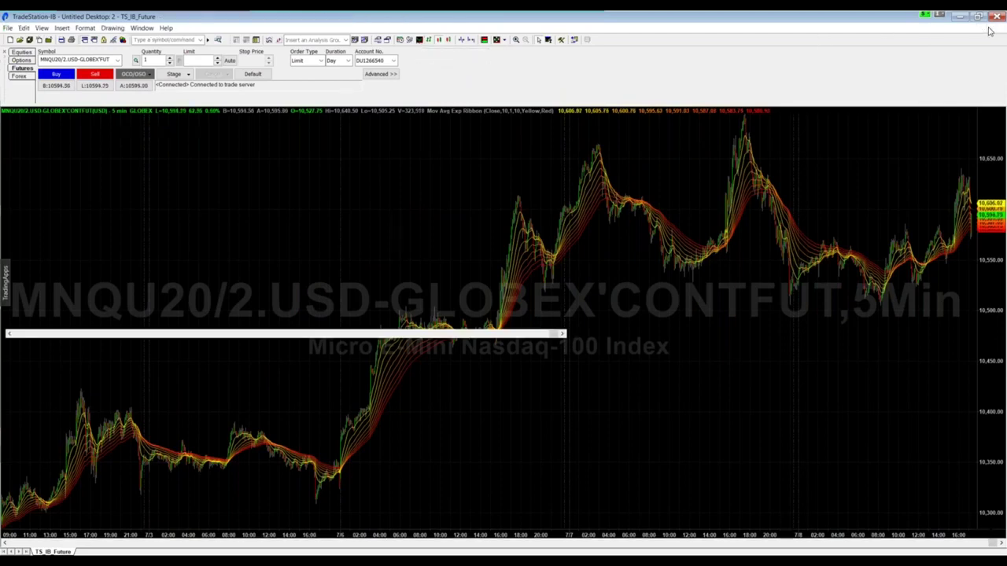
- Load MNQU20/2.USD-GLOBEX'FUT from RadarScreen row 6 in the linked windows and widen the chart's bar spacing by three increments
{"action": "left_click", "coordinate": [660, 183]}
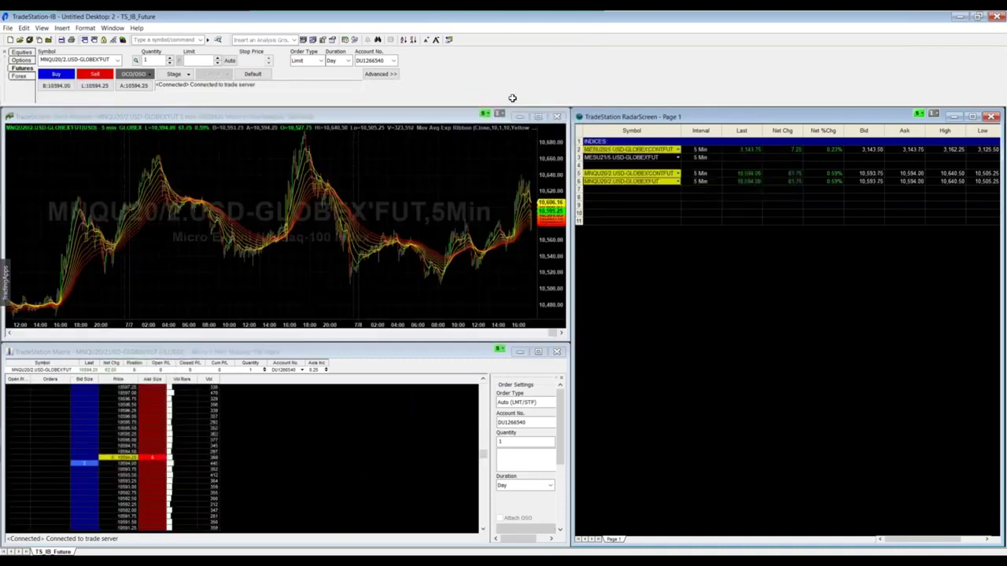
{"action": "left_click", "coordinate": [418, 182]}
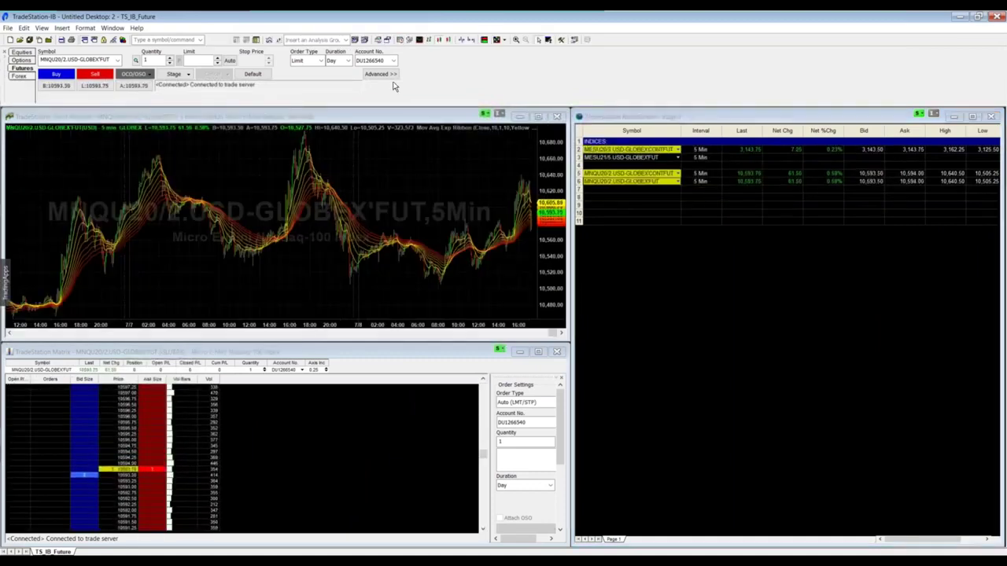
{"action": "left_click", "coordinate": [471, 40]}
{"action": "left_click", "coordinate": [471, 40]}
{"action": "left_click", "coordinate": [471, 40]}
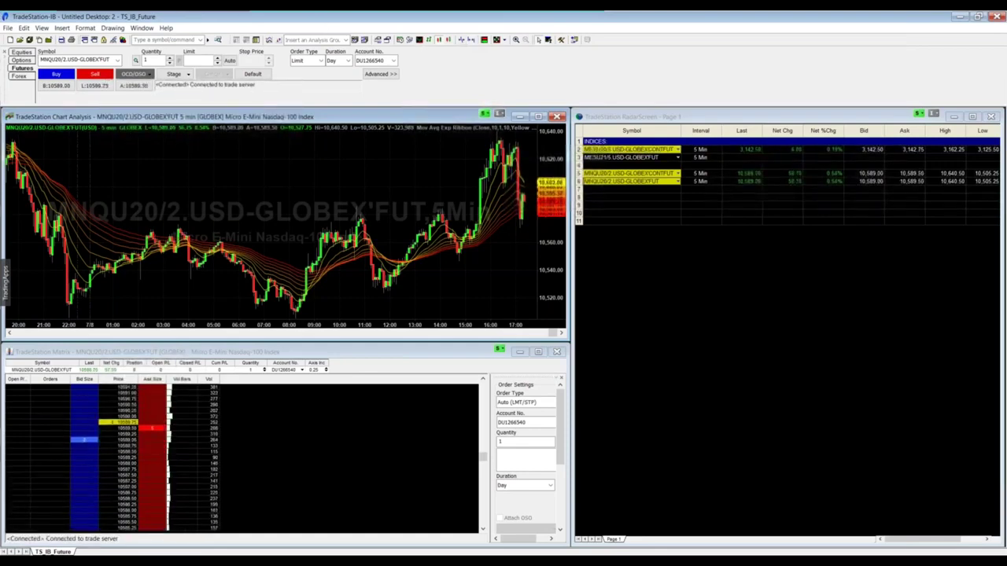
- Start inserting a symbol in RadarScreen row 8 and look up futures contracts with the root MYM
{"action": "left_click", "coordinate": [599, 200]}
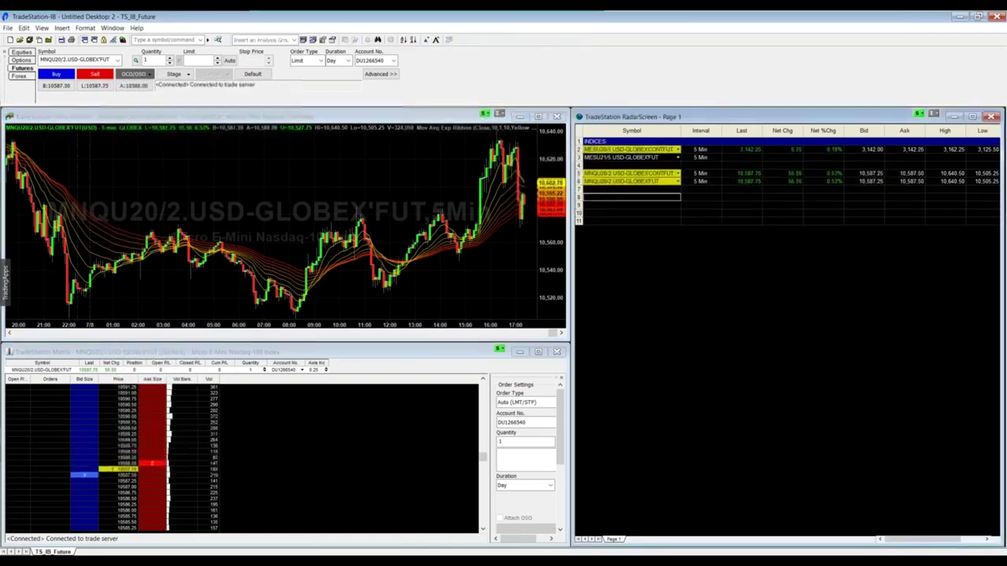
{"action": "right_click", "coordinate": [599, 200]}
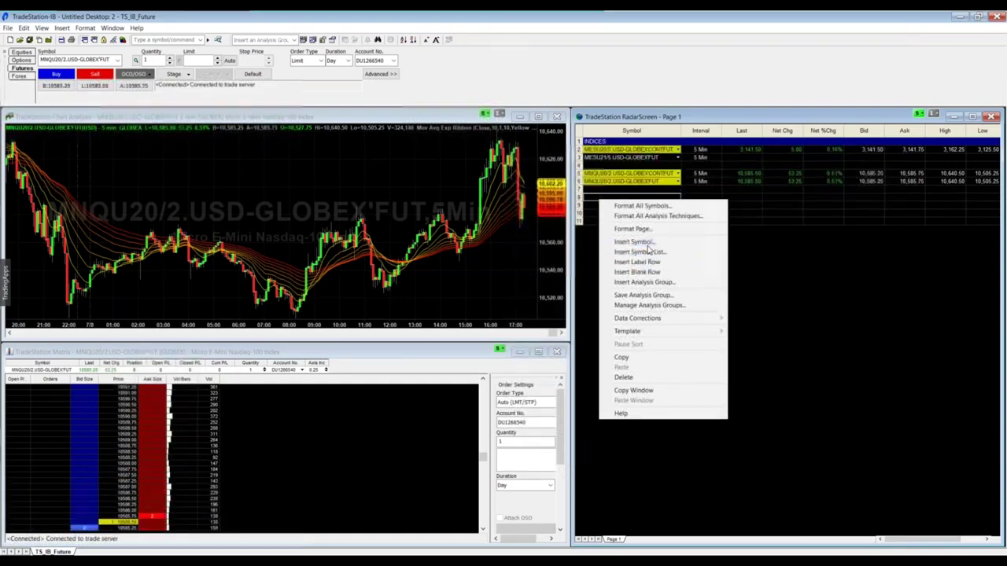
{"action": "left_click", "coordinate": [645, 243]}
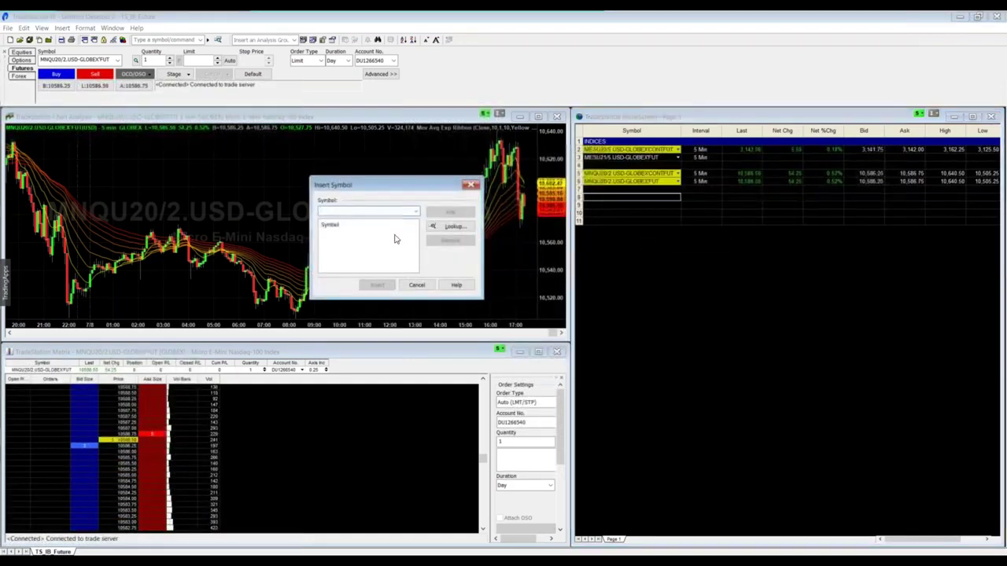
{"action": "type", "text": "M"}
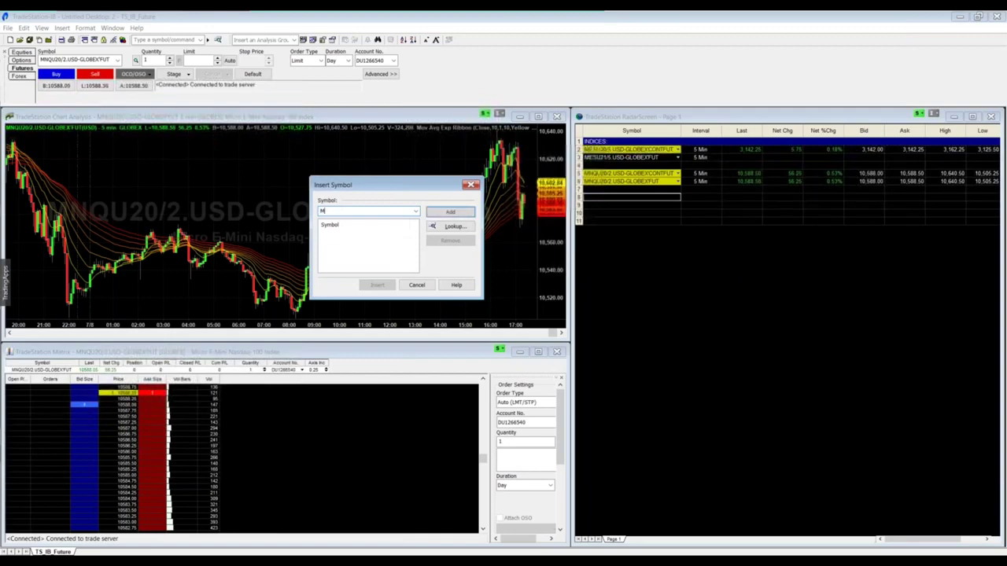
{"action": "type", "text": "YM"}
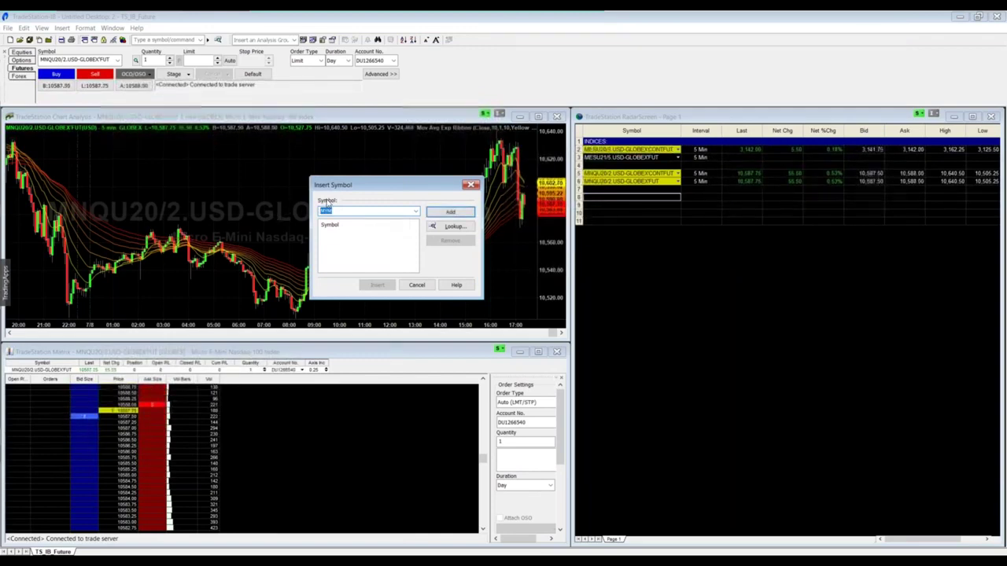
{"action": "key", "text": "BackSpace"}
{"action": "key", "text": "BackSpace"}
{"action": "key", "text": "BackSpace"}
{"action": "left_click", "coordinate": [451, 227]}
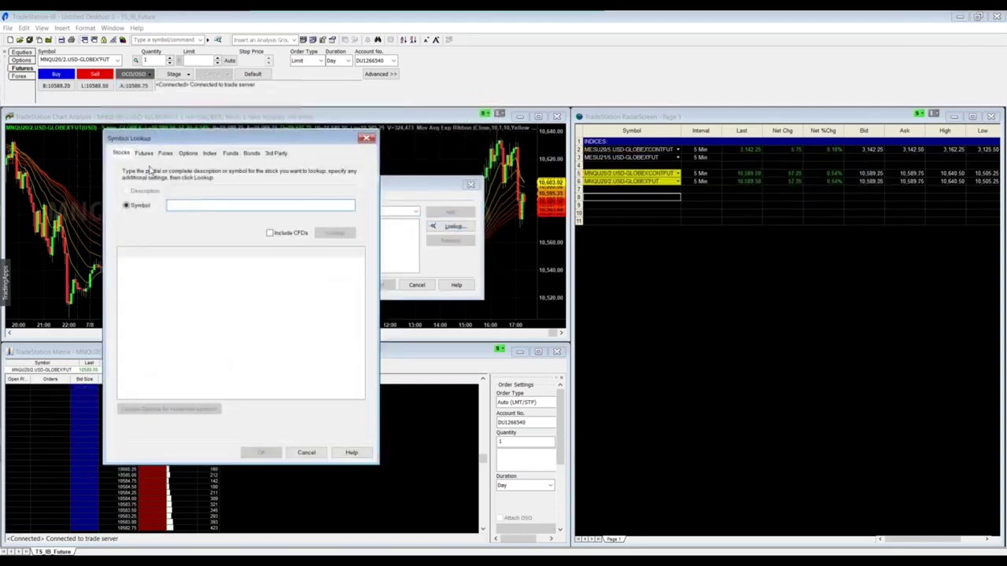
{"action": "left_click", "coordinate": [150, 153]}
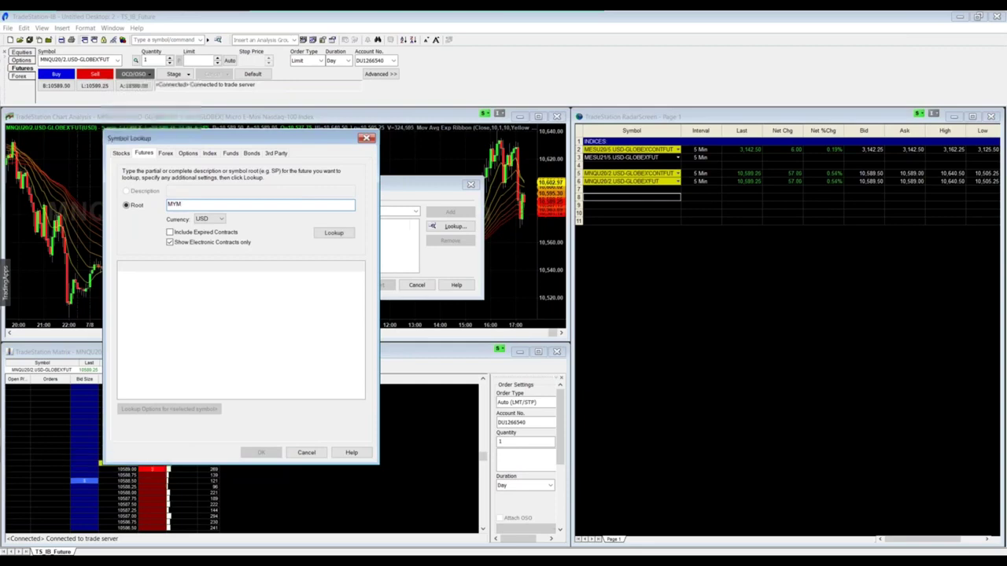
{"action": "key", "text": "Return"}
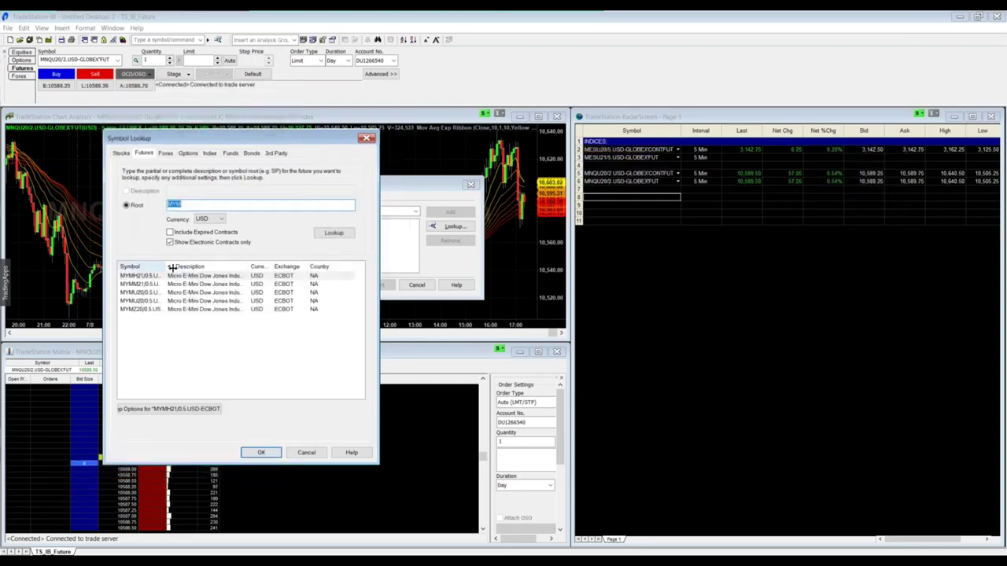
- Widen the symbol column in the results and add MYMU20/0.5.USD-ECBOT'CONTFUT to the symbols for insertion
{"action": "left_click_drag", "start_coordinate": [172, 268], "coordinate": [216, 269]}
{"action": "key", "text": "Down"}
{"action": "key", "text": "Down"}
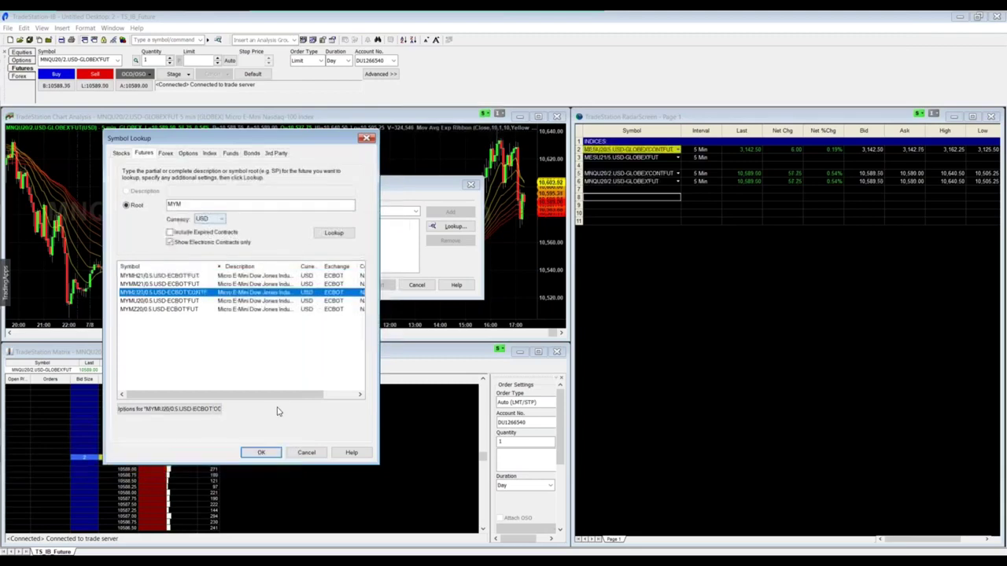
{"action": "left_click", "coordinate": [262, 452]}
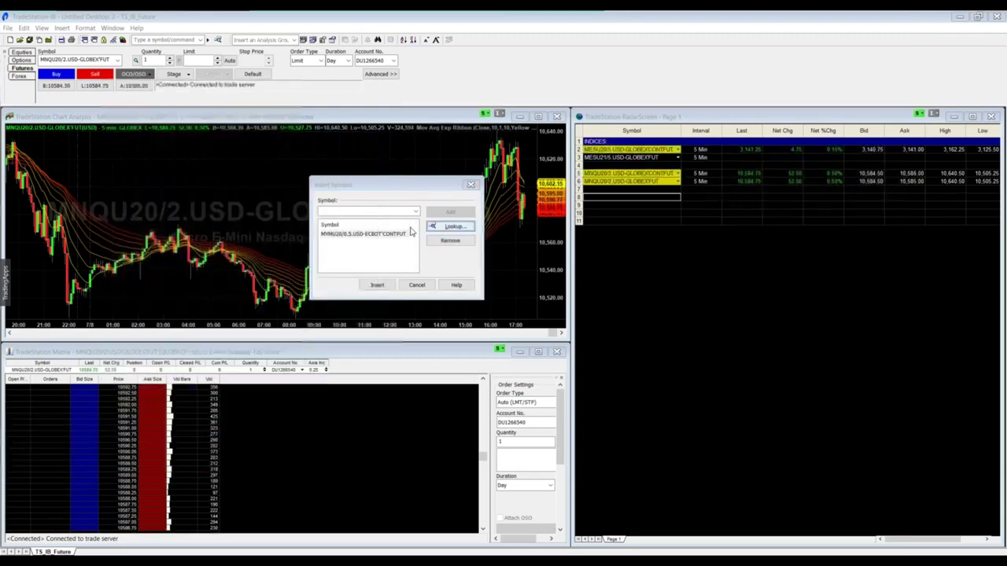
- Look up MYM futures again, add MYMU20/0.5.USD-ECBOT'FUT and insert both MYM contracts into the RadarScreen
{"action": "left_click", "coordinate": [448, 227]}
{"action": "type", "text": "MY"}
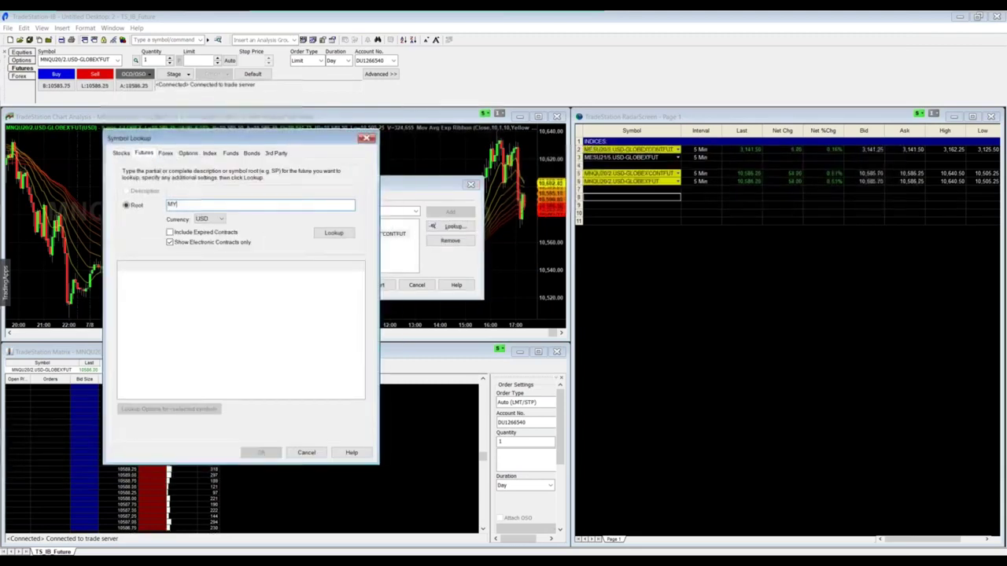
{"action": "type", "text": "M"}
{"action": "key", "text": "Return"}
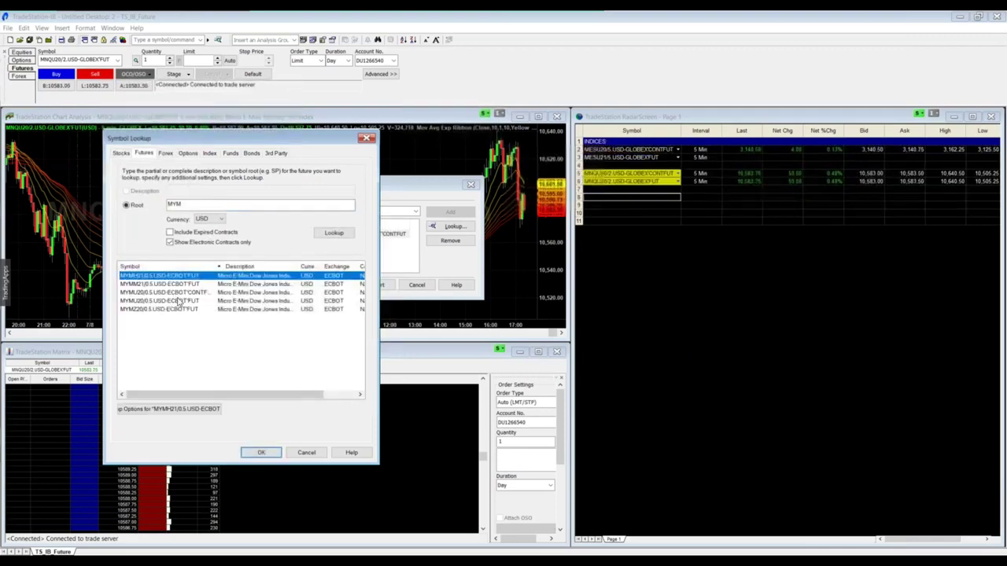
{"action": "left_click", "coordinate": [179, 301]}
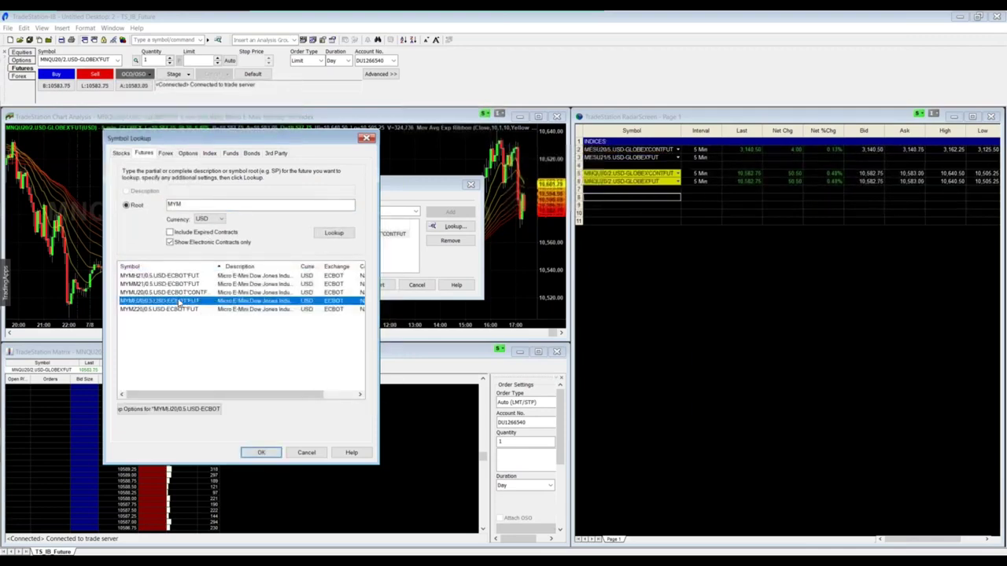
{"action": "left_click", "coordinate": [252, 454]}
{"action": "left_click", "coordinate": [378, 284]}
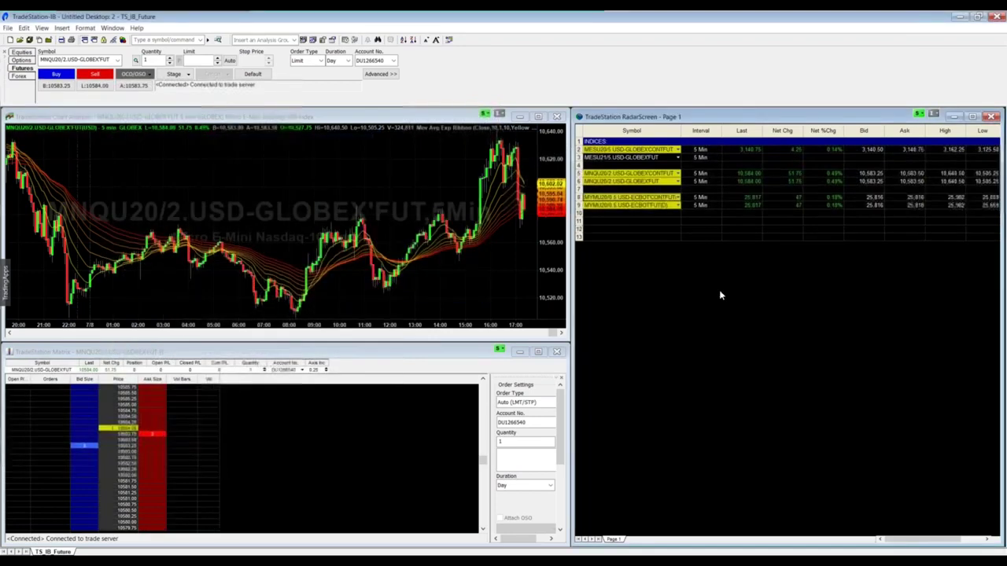
- Start inserting a symbol in RadarScreen row 11, looking up M2K futures and adding M2KU20/5.USD-GLOBEX'CONTFUT to the symbols for insertion
{"action": "left_click", "coordinate": [594, 223]}
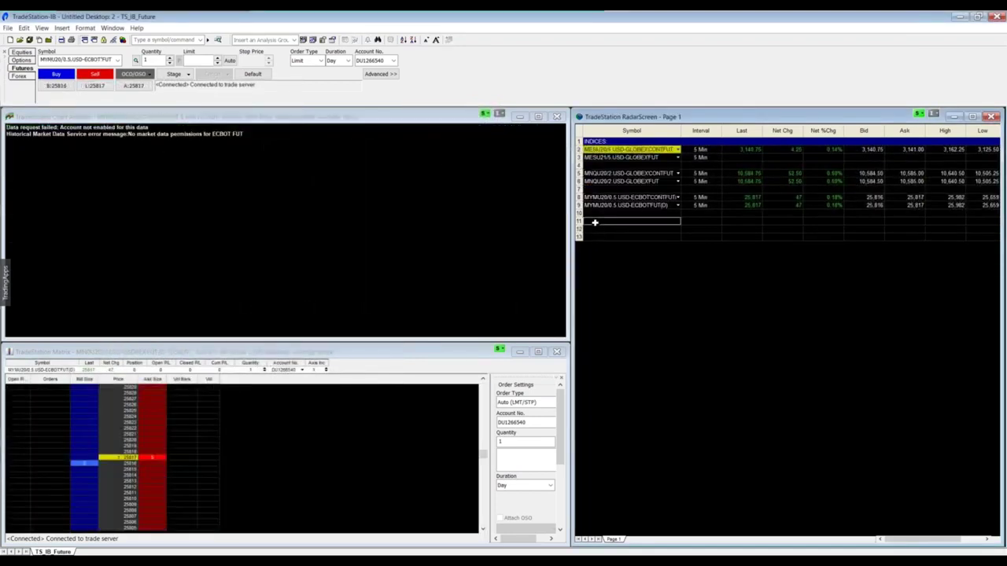
{"action": "right_click", "coordinate": [604, 219]}
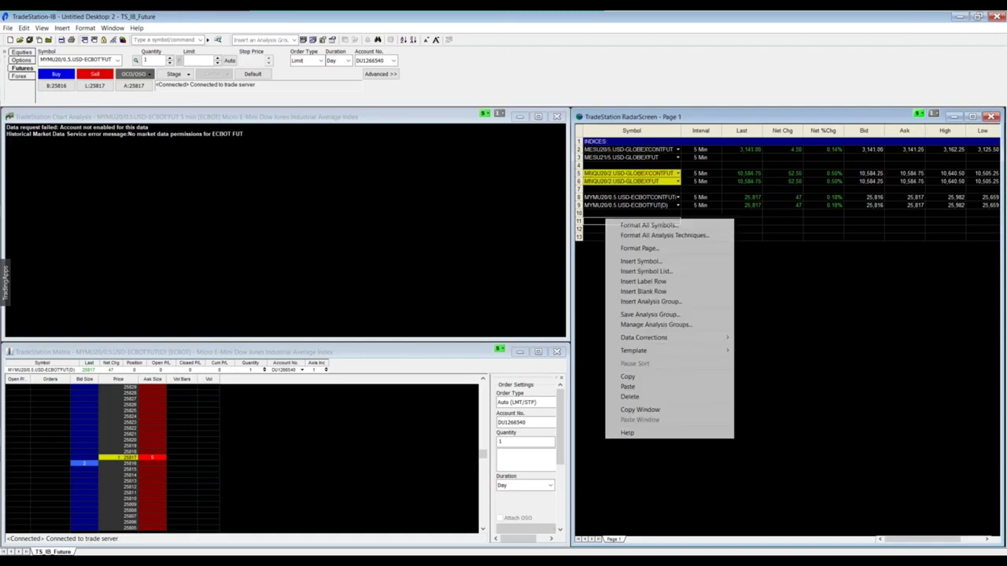
{"action": "left_click", "coordinate": [663, 261]}
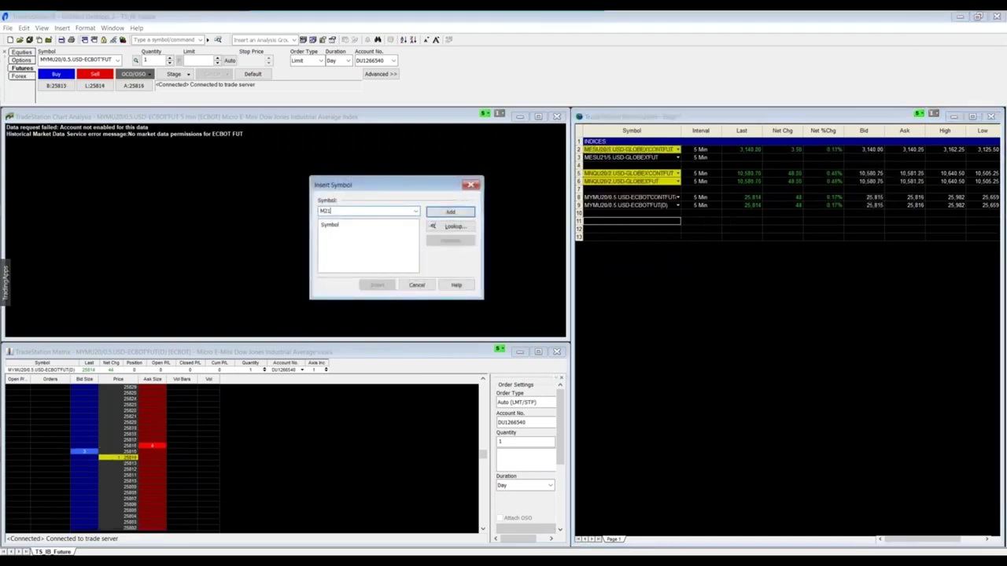
{"action": "type", "text": "M2K"}
{"action": "key", "text": "Return"}
{"action": "left_click", "coordinate": [511, 313]}
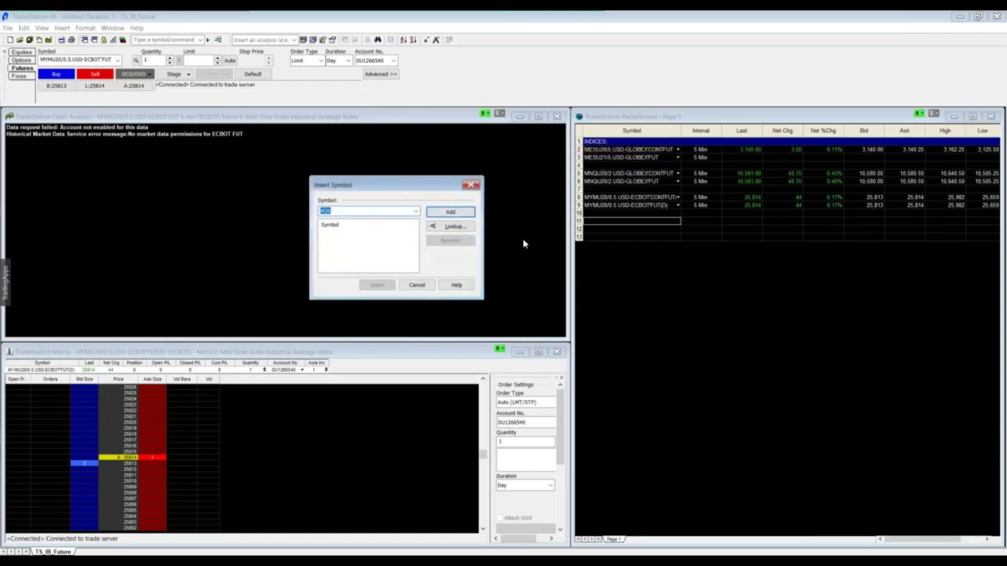
{"action": "left_click", "coordinate": [452, 226]}
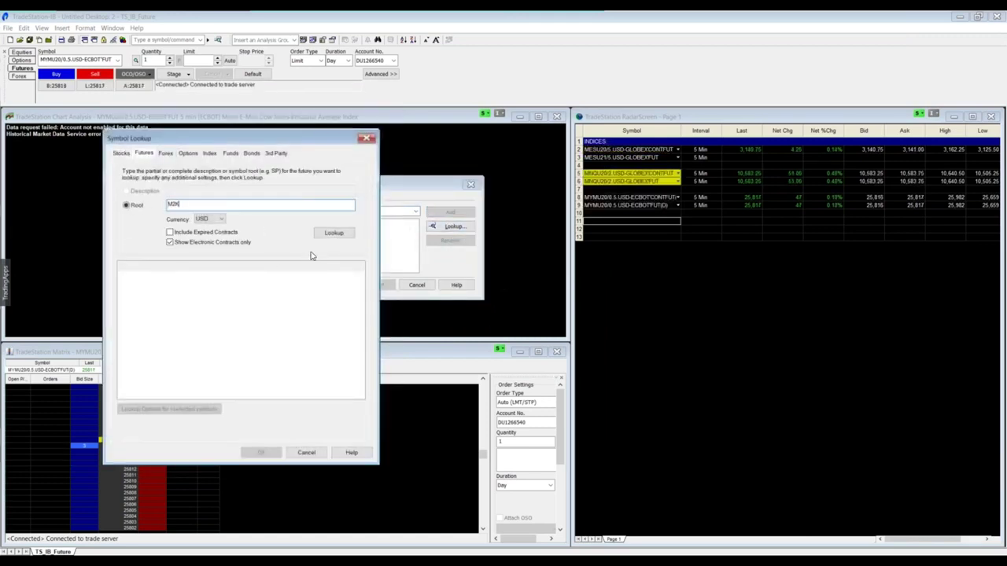
{"action": "left_click", "coordinate": [318, 236]}
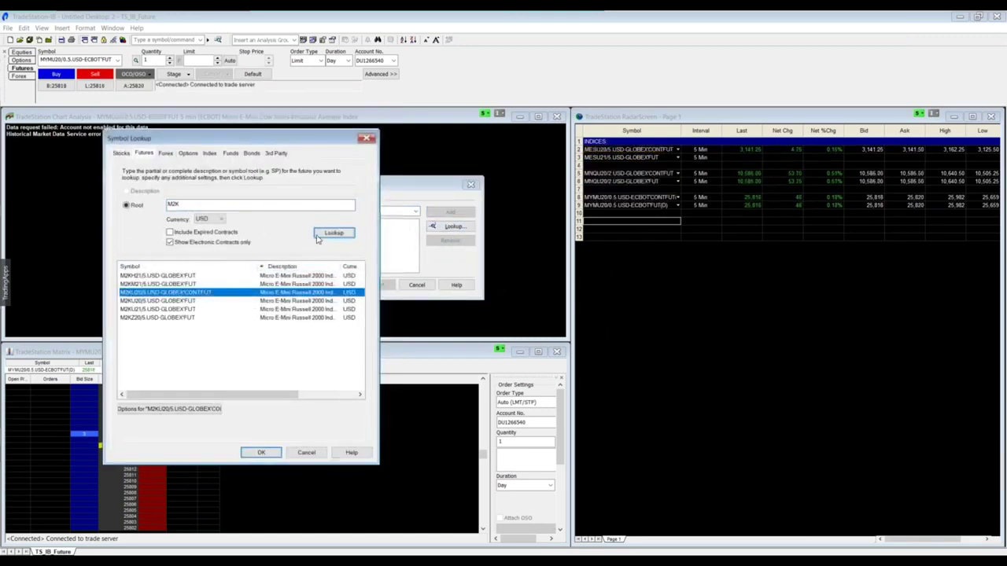
{"action": "double_click", "coordinate": [181, 292]}
- Look up M2K futures again, add M2KU20/5.USD-GLOBEX'FUT and insert both M2K contracts into the RadarScreen
{"action": "left_click", "coordinate": [452, 226]}
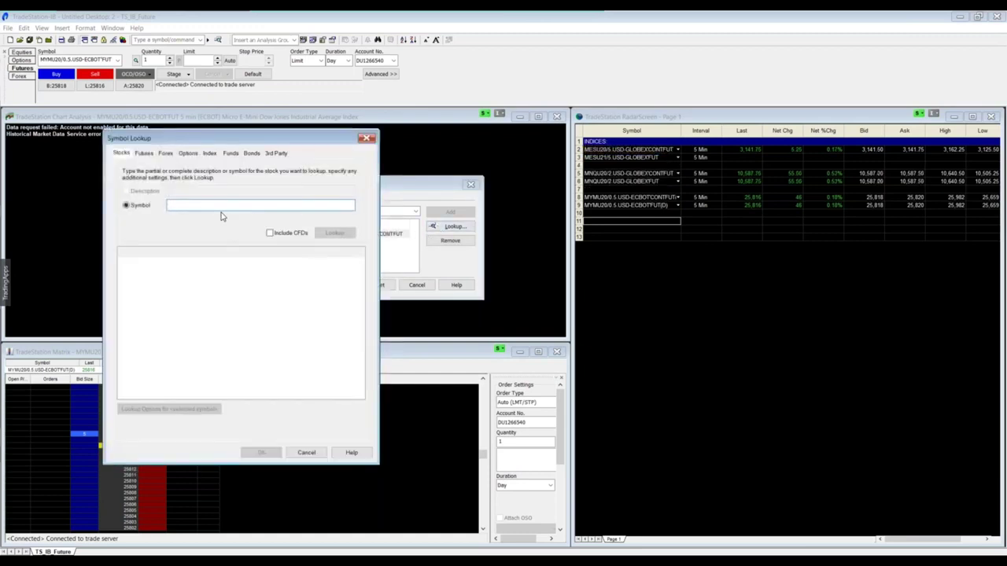
{"action": "type", "text": "M2K"}
{"action": "left_click", "coordinate": [145, 154]}
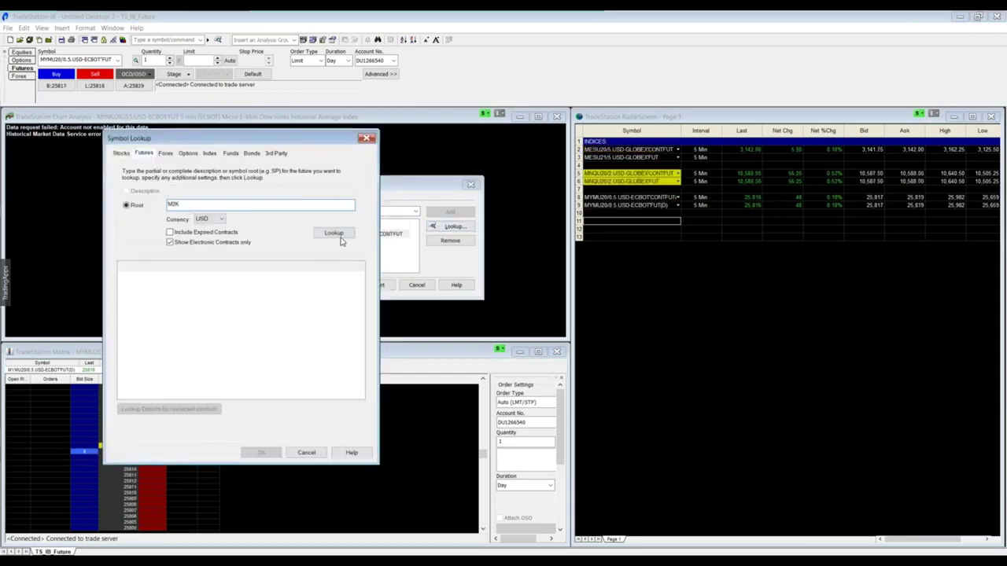
{"action": "left_click", "coordinate": [341, 238]}
{"action": "left_click", "coordinate": [153, 302]}
{"action": "left_click", "coordinate": [261, 452]}
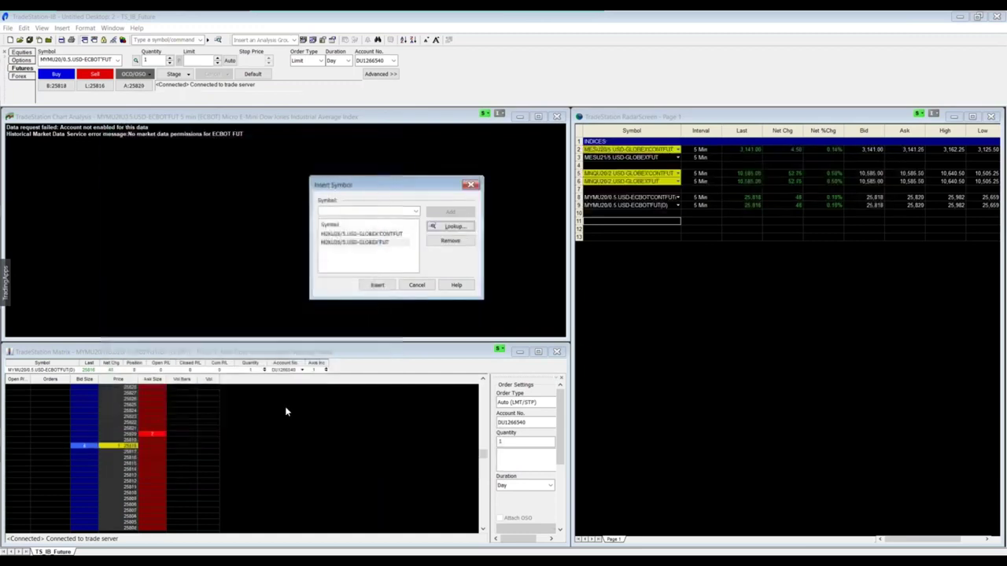
{"action": "left_click", "coordinate": [381, 284]}
{"action": "left_click", "coordinate": [579, 221]}
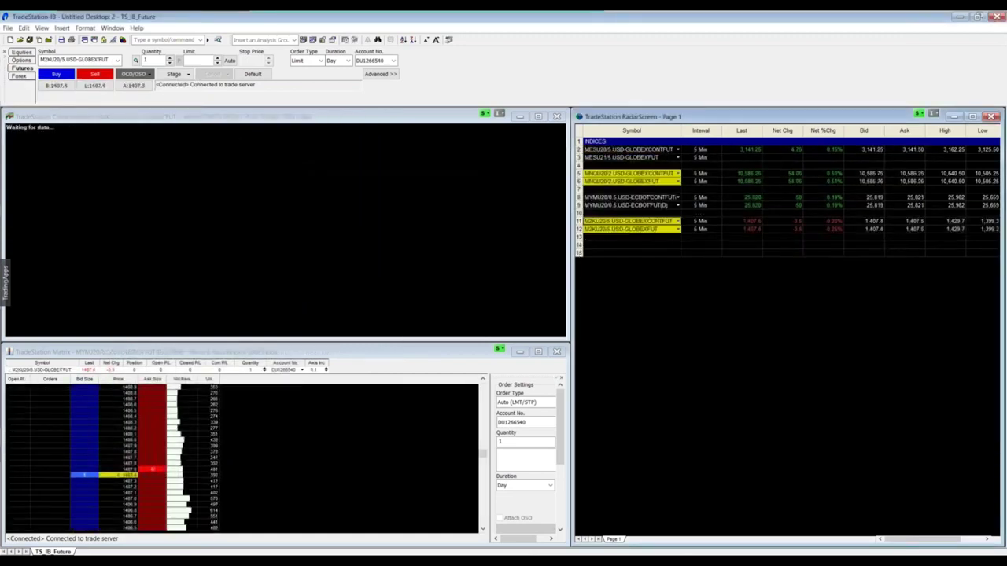
- Insert a label row in RadarScreen row 15 and name it Forex
{"action": "right_click", "coordinate": [580, 253]}
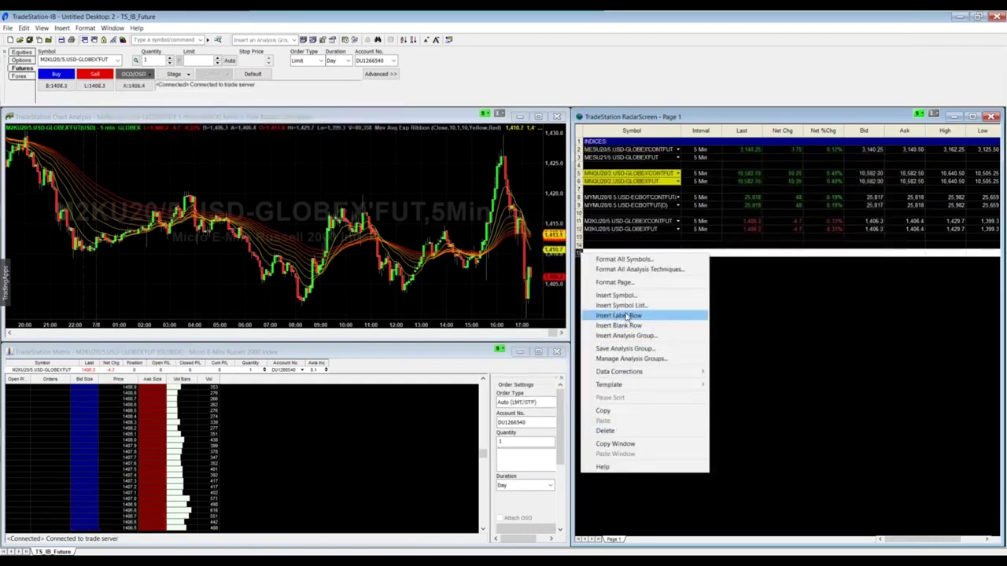
{"action": "left_click", "coordinate": [644, 316]}
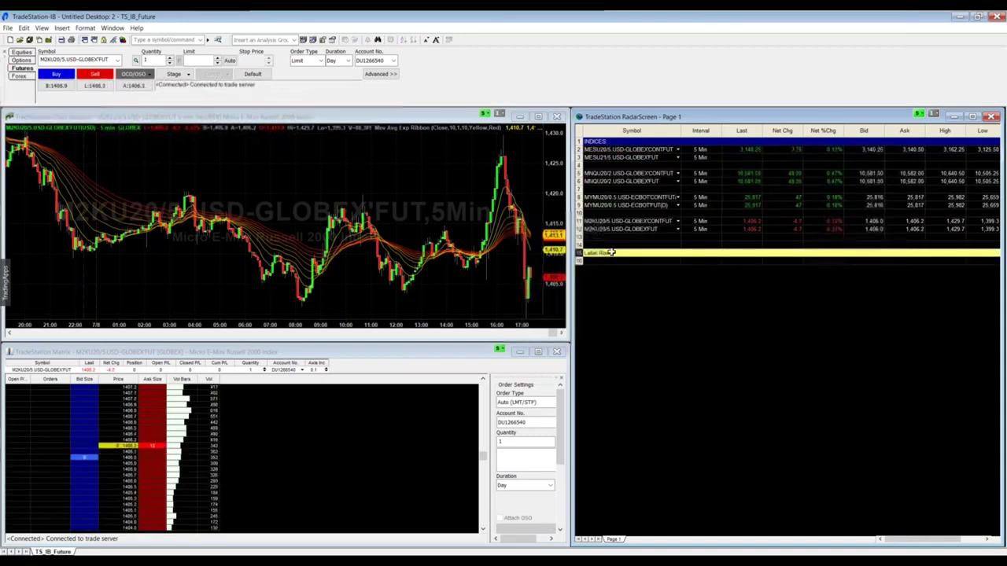
{"action": "type", "text": "Forex"}
{"action": "key", "text": "Return"}
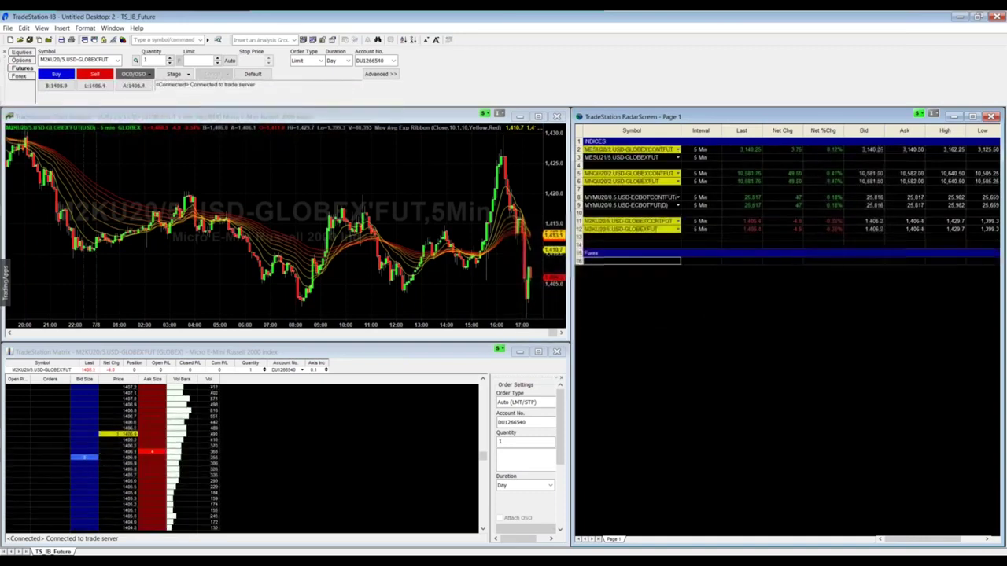
{"action": "key", "text": "Return"}
{"action": "key", "text": "Return"}
{"action": "left_click", "coordinate": [629, 261]}
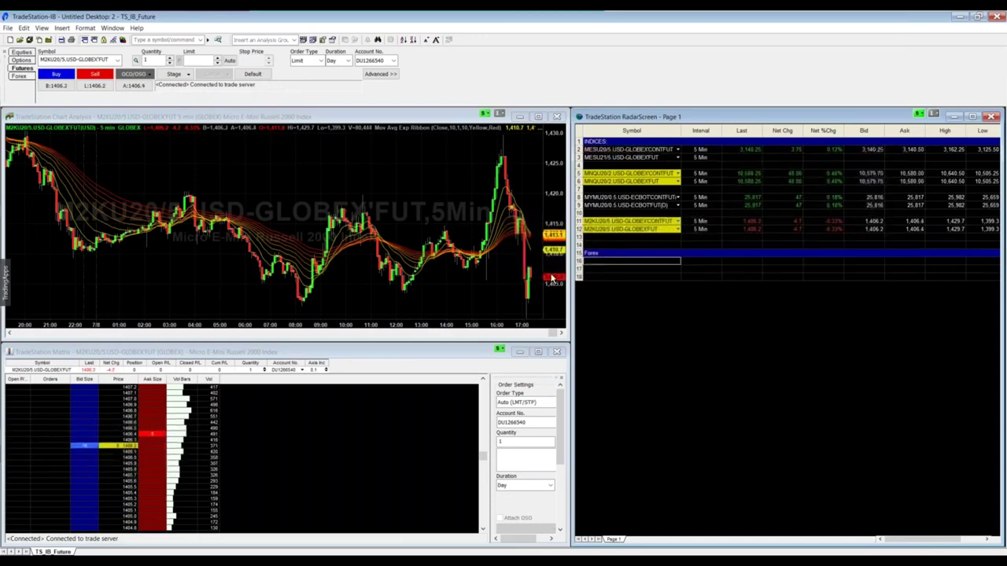
- Start inserting a symbol in row 16 below the Forex label and try to add M6A directly
{"action": "right_click", "coordinate": [590, 260]}
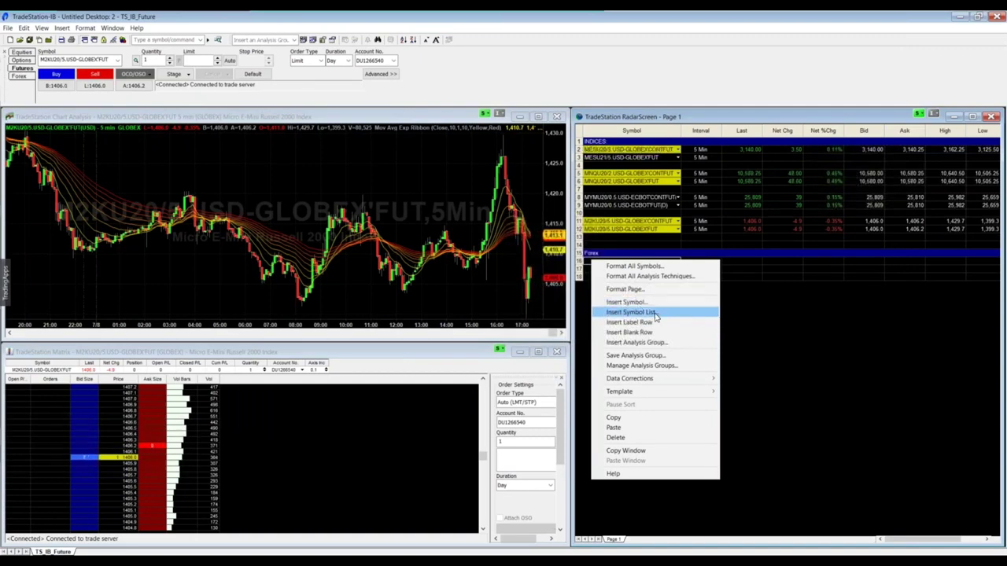
{"action": "left_click", "coordinate": [625, 302]}
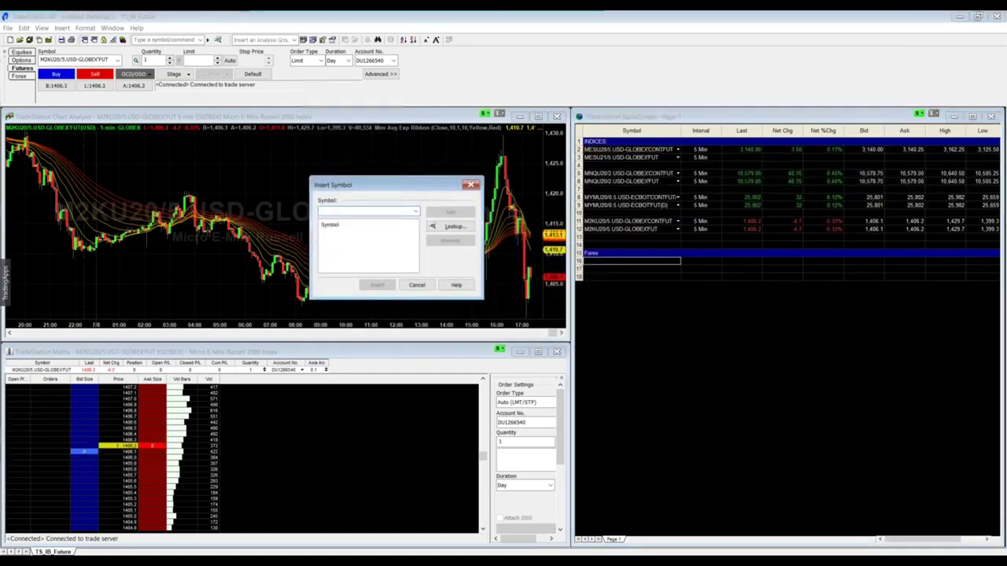
{"action": "type", "text": "M6"}
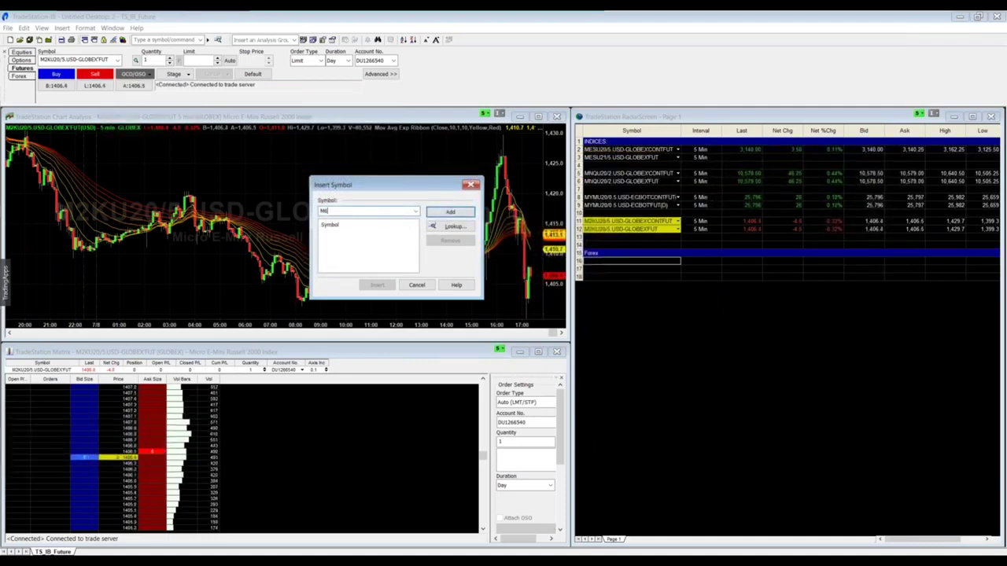
{"action": "type", "text": "A"}
{"action": "key", "text": "Return"}
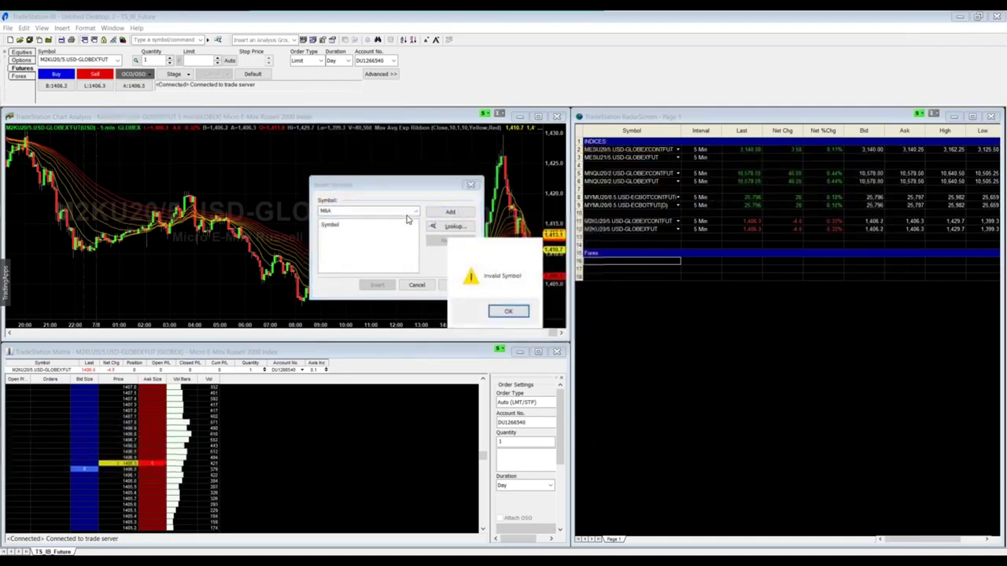
{"action": "left_click", "coordinate": [508, 311]}
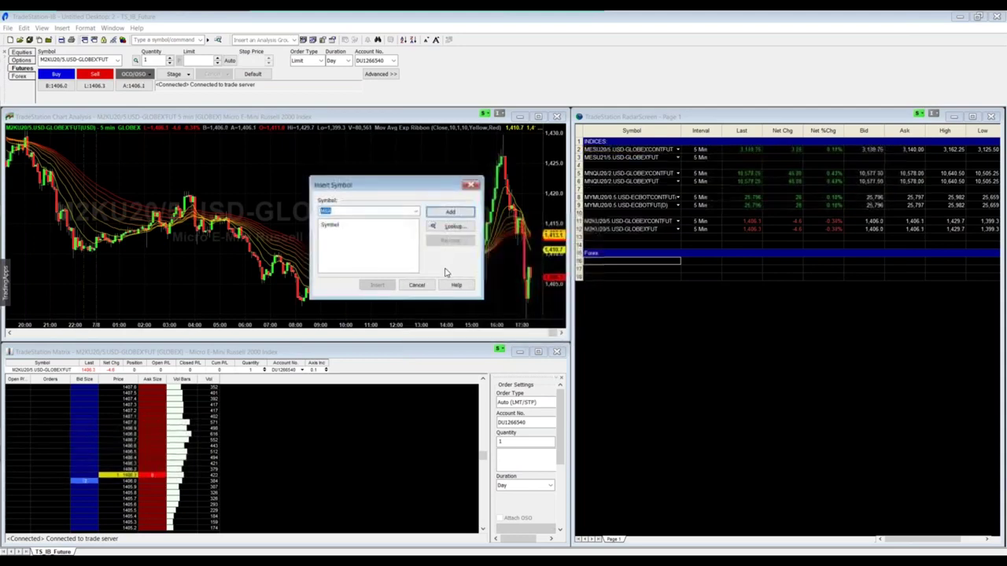
- Look up futures with the root M6A and insert M6AU20/10000.USD-GLOBEX'CONTFUT and M6AU20/10000.USD-GLOBEX'FUT into the RadarScreen
{"action": "left_click", "coordinate": [450, 226]}
{"action": "left_click", "coordinate": [145, 154]}
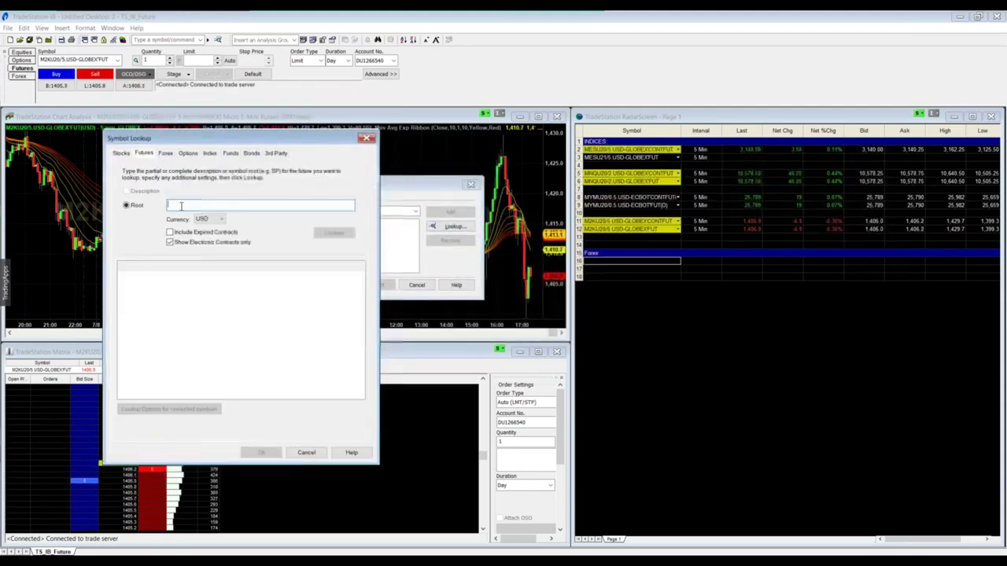
{"action": "type", "text": "M6A"}
{"action": "left_click", "coordinate": [332, 233]}
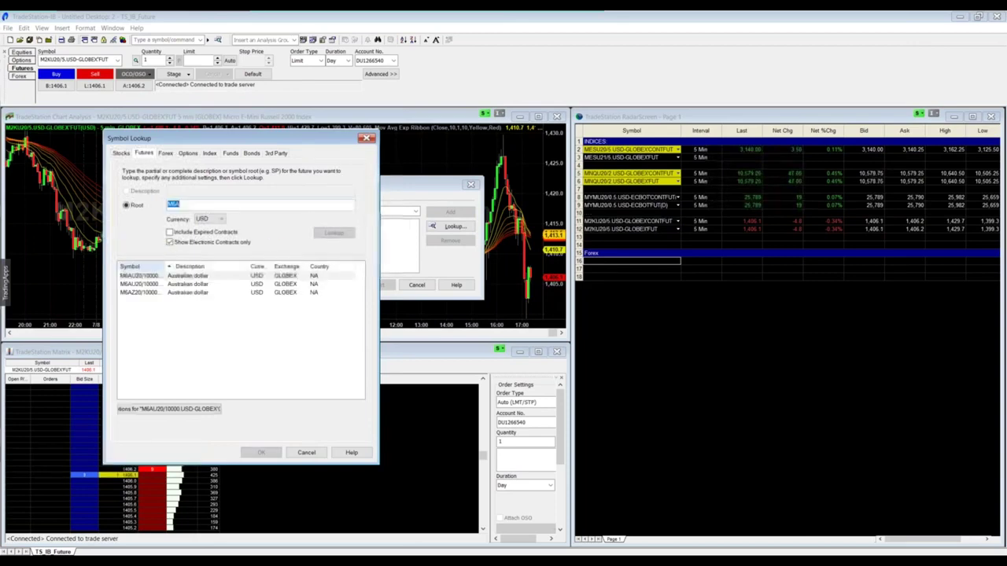
{"action": "left_click", "coordinate": [211, 277]}
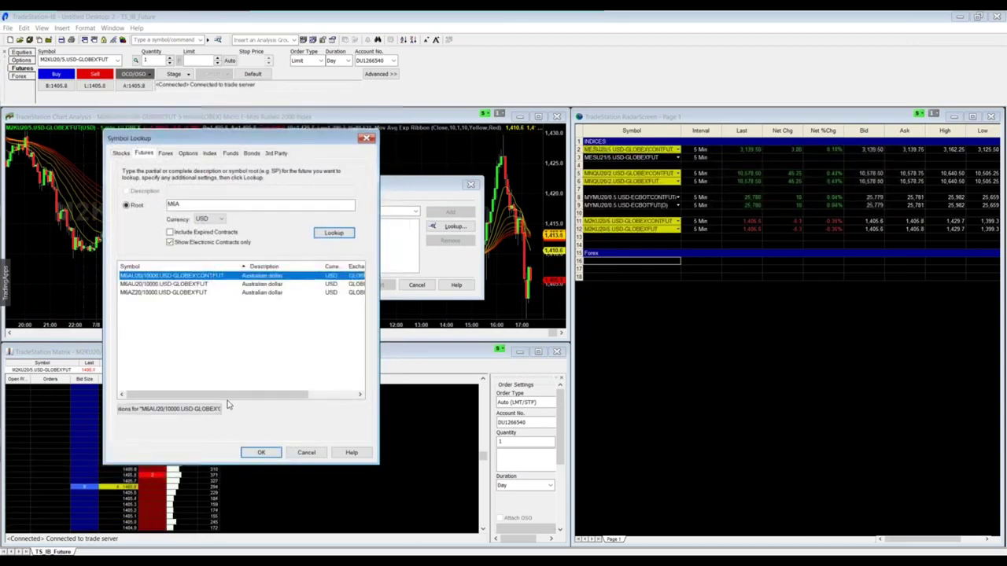
{"action": "left_click", "coordinate": [262, 453]}
{"action": "left_click", "coordinate": [380, 288]}
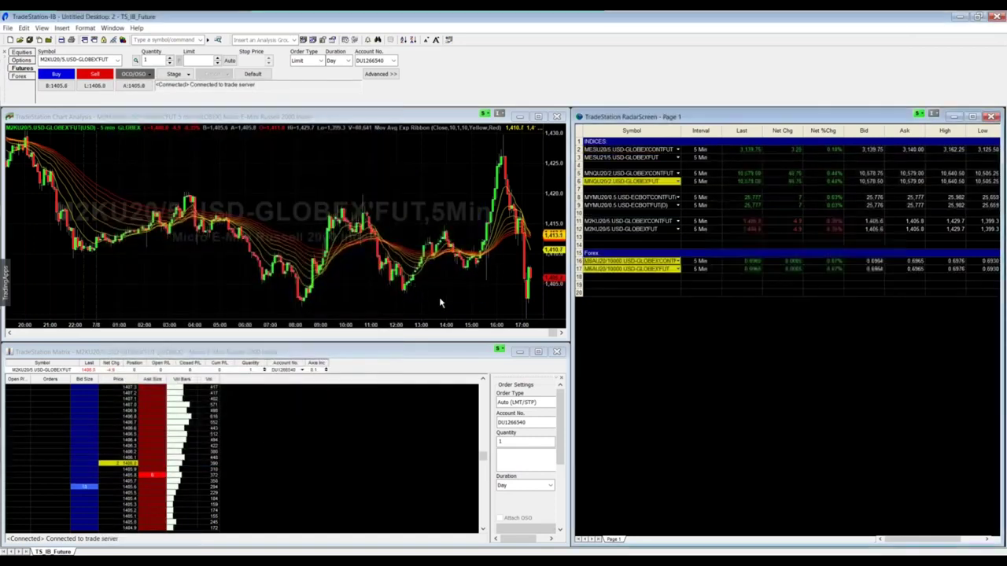
- Start inserting a symbol in RadarScreen row 19 and look up futures contracts with the root M6E
{"action": "right_click", "coordinate": [593, 292]}
{"action": "left_click", "coordinate": [652, 329]}
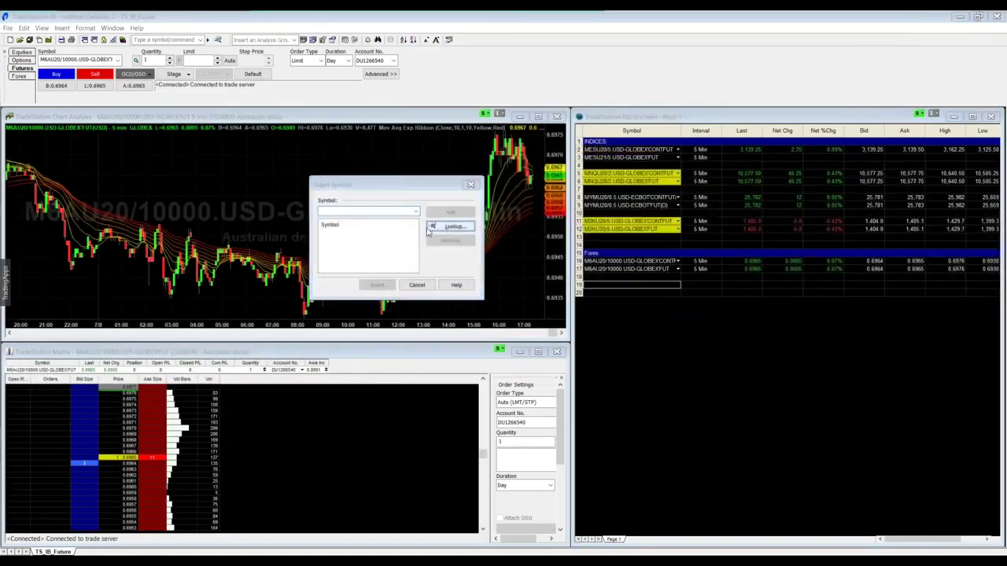
{"action": "left_click", "coordinate": [431, 227]}
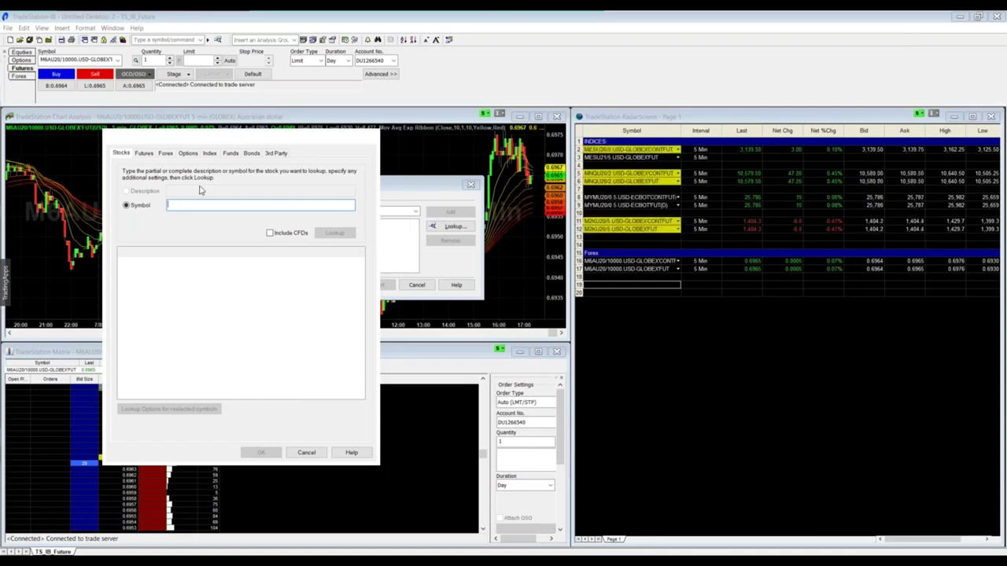
{"action": "left_click_drag", "start_coordinate": [254, 141], "coordinate": [270, 121]}
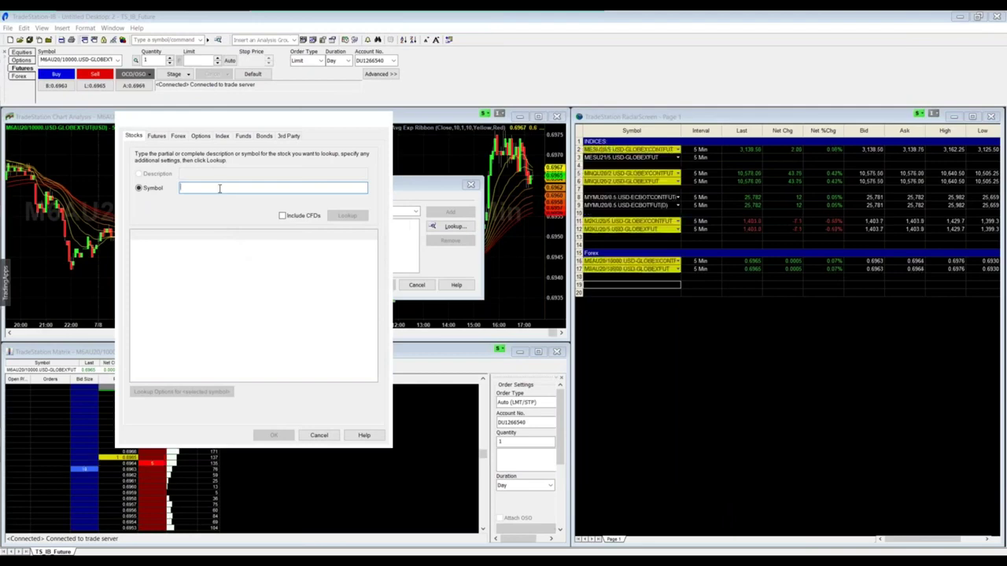
{"action": "type", "text": "M6"}
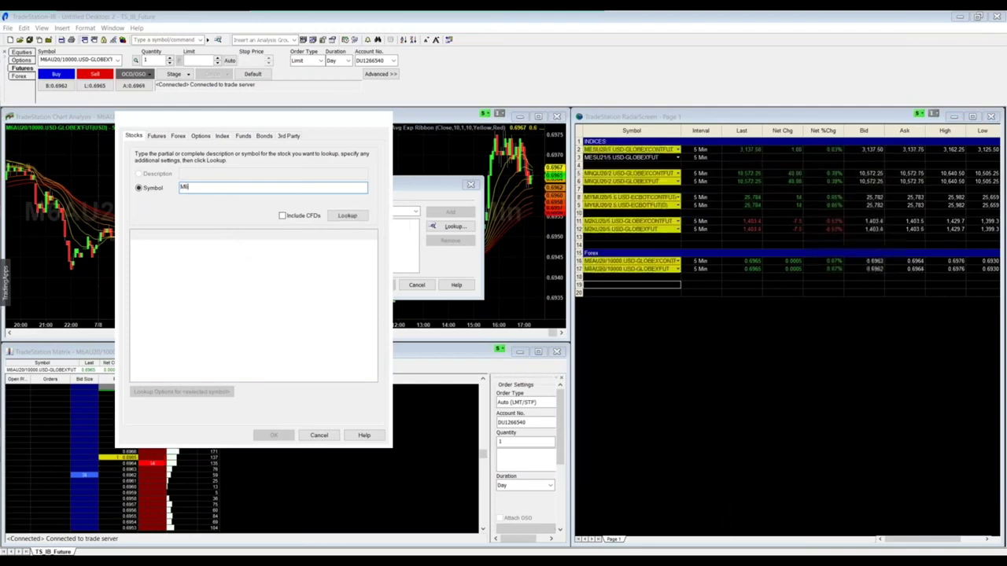
{"action": "type", "text": "A"}
{"action": "key", "text": "ctrl+a"}
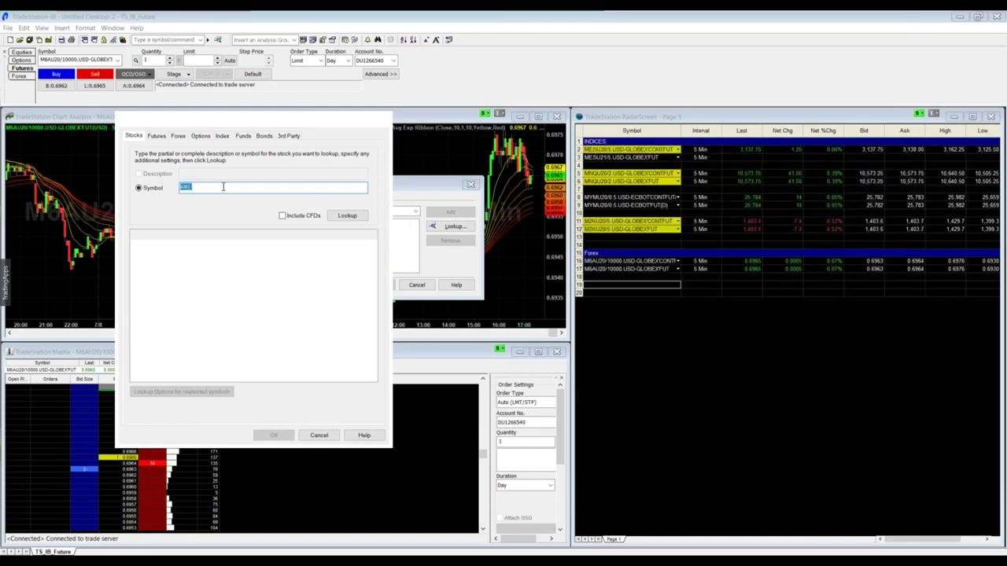
{"action": "left_click", "coordinate": [156, 136]}
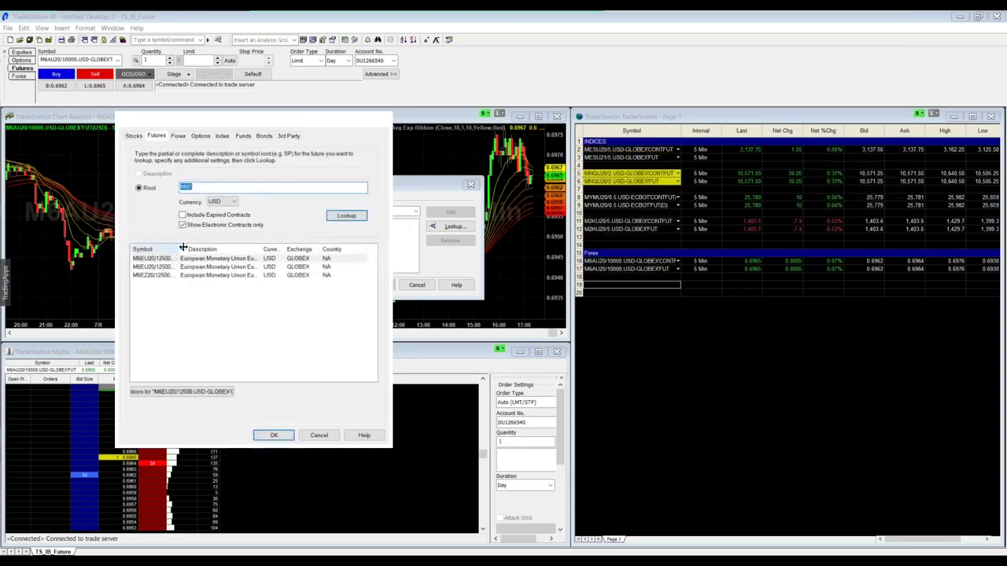
- Select M6EU20/12500.USD-GLOBEX'CONTFUT and M6EU20/12500.USD-GLOBEX'FUT together and insert both into the RadarScreen
{"action": "left_click", "coordinate": [211, 259]}
{"action": "left_click", "coordinate": [210, 267]}
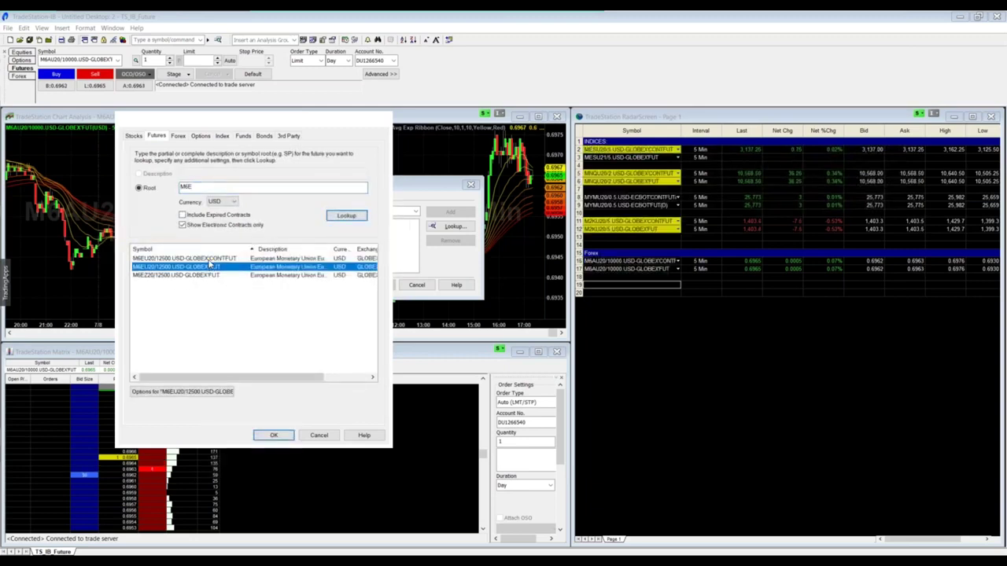
{"action": "left_click", "coordinate": [210, 260]}
{"action": "key", "text": "shift+Down"}
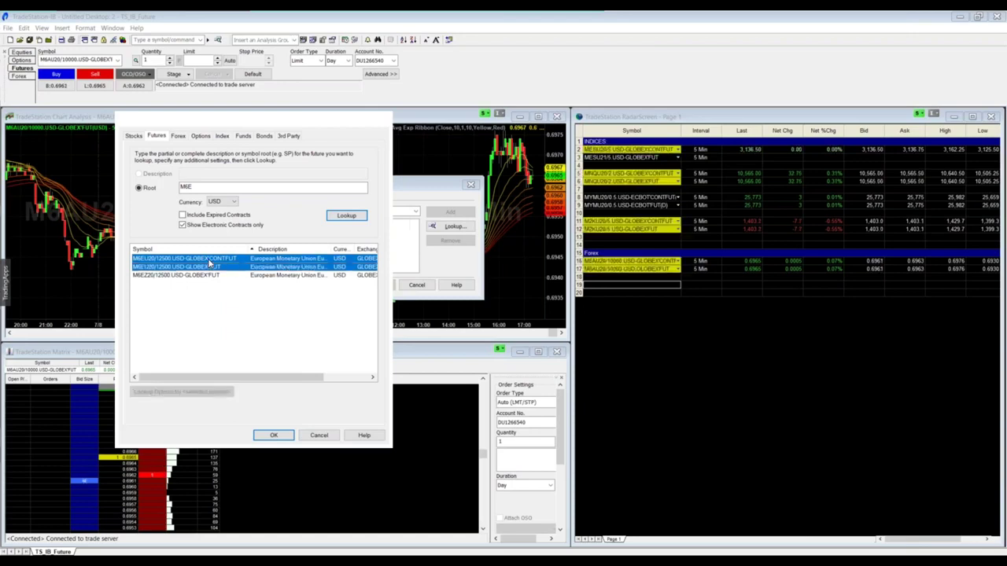
{"action": "key", "text": "Return"}
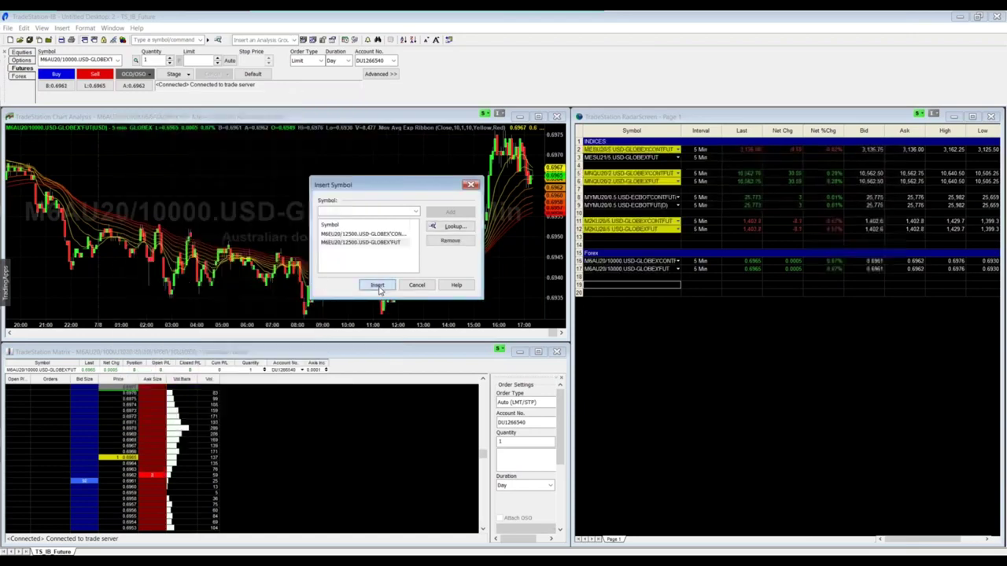
{"action": "left_click", "coordinate": [377, 286]}
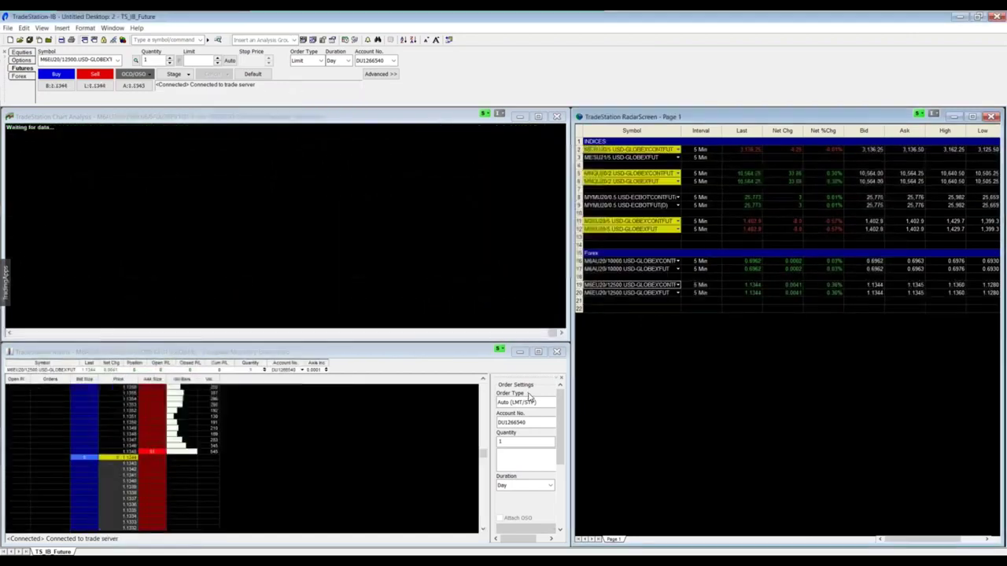
- Insert a label row in RadarScreen row 22 and name it Metals
{"action": "right_click", "coordinate": [579, 308]}
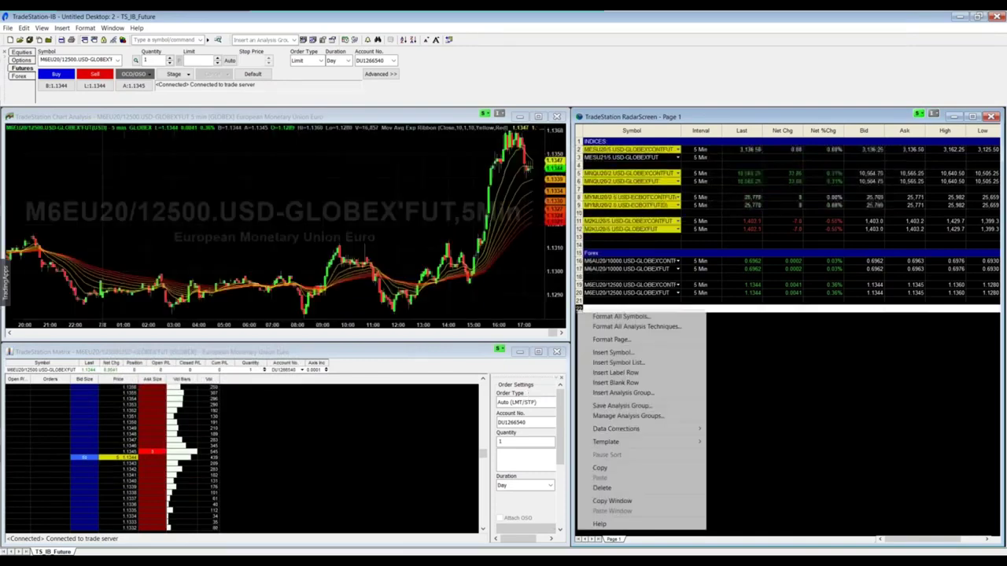
{"action": "left_click", "coordinate": [621, 372]}
{"action": "double_click", "coordinate": [601, 309]}
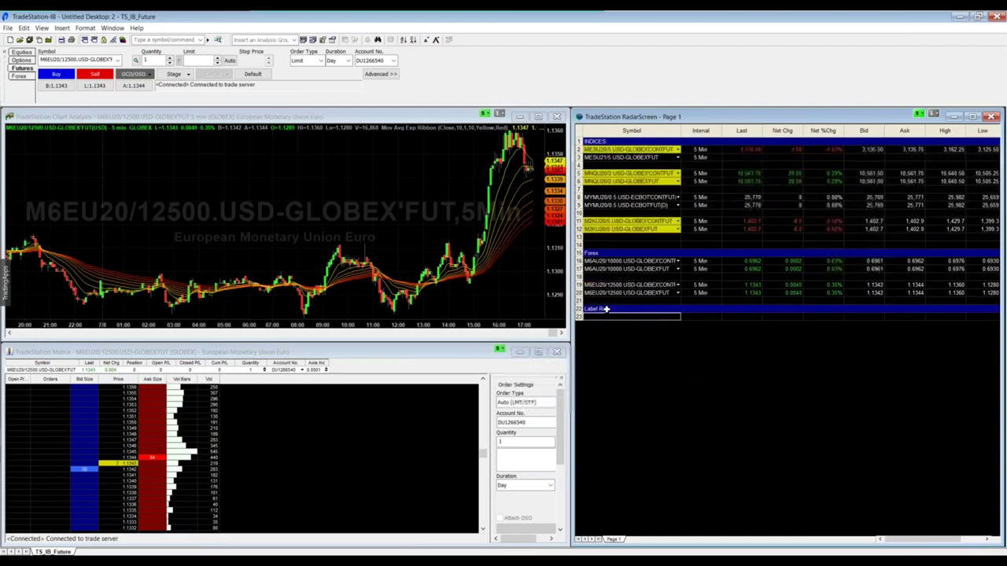
{"action": "type", "text": "Metals"}
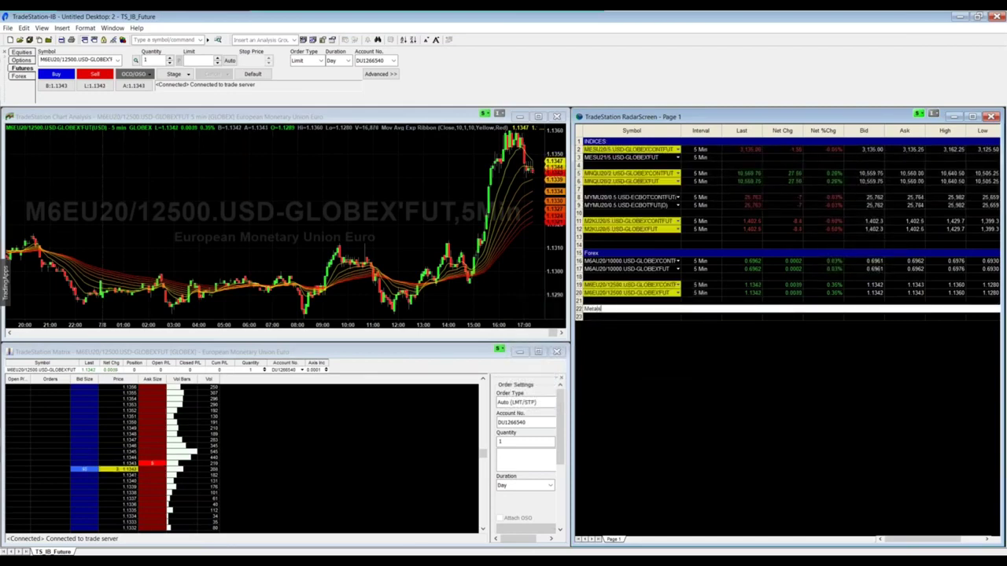
{"action": "key", "text": "Return"}
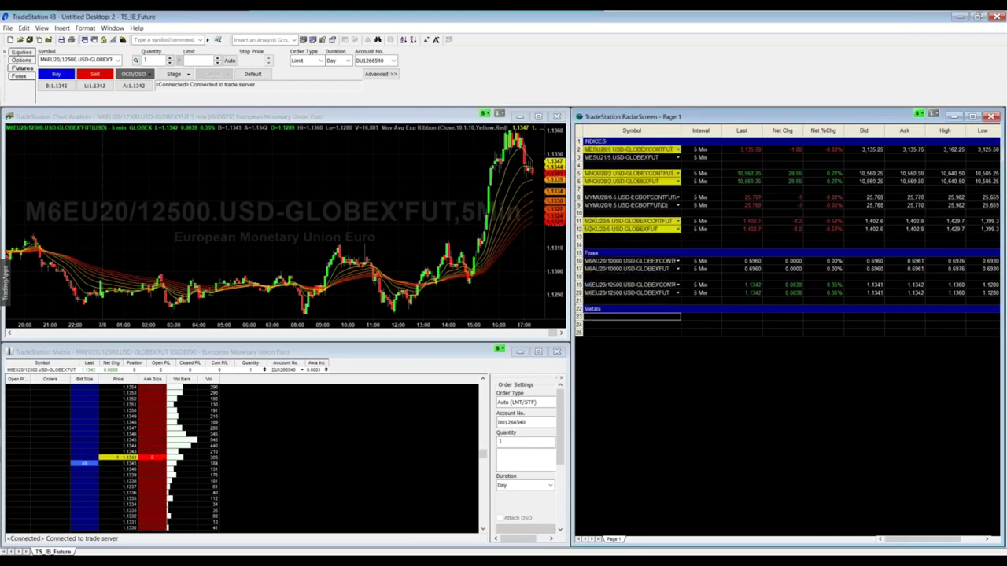
- Start inserting a symbol in row 23 below the Metals label and look up futures with the root MGC
{"action": "right_click", "coordinate": [590, 316]}
{"action": "left_click", "coordinate": [626, 358]}
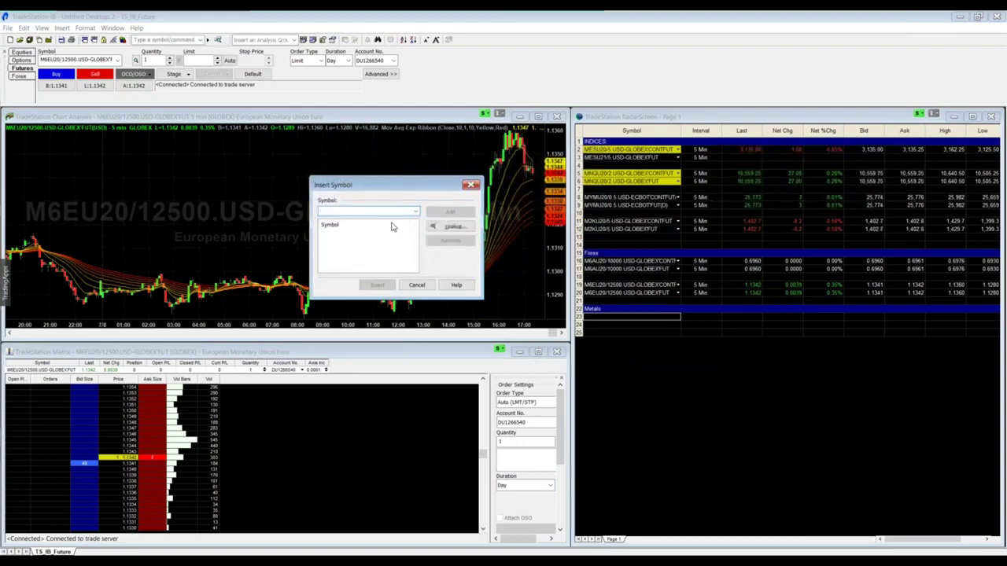
{"action": "left_click", "coordinate": [452, 227]}
{"action": "left_click", "coordinate": [157, 136]}
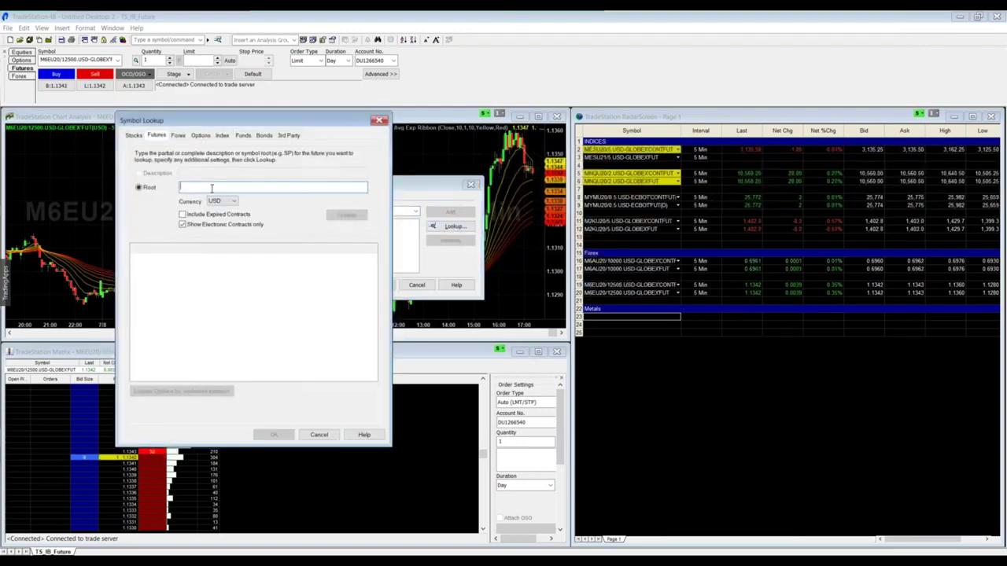
{"action": "type", "text": "MGC"}
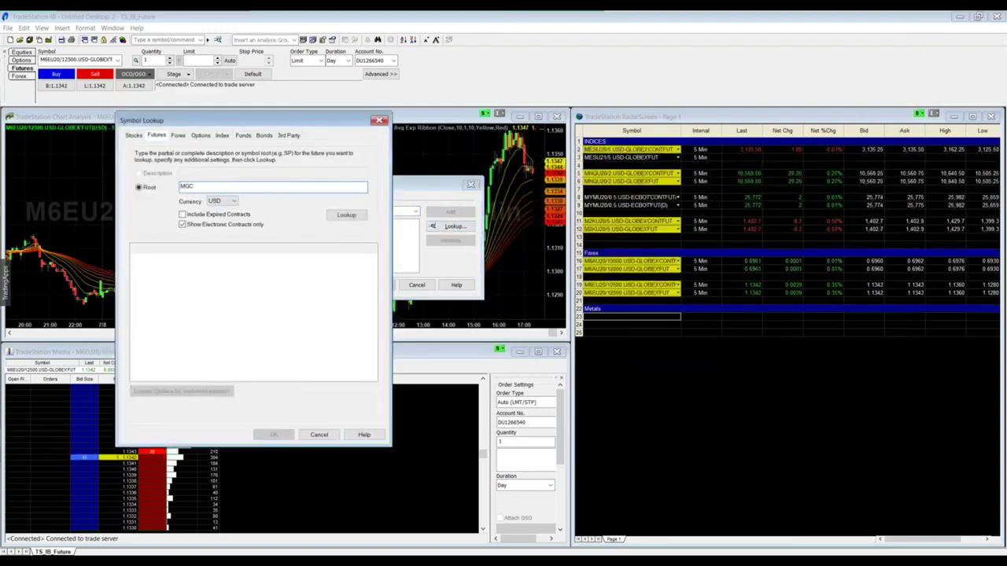
{"action": "key", "text": "Return"}
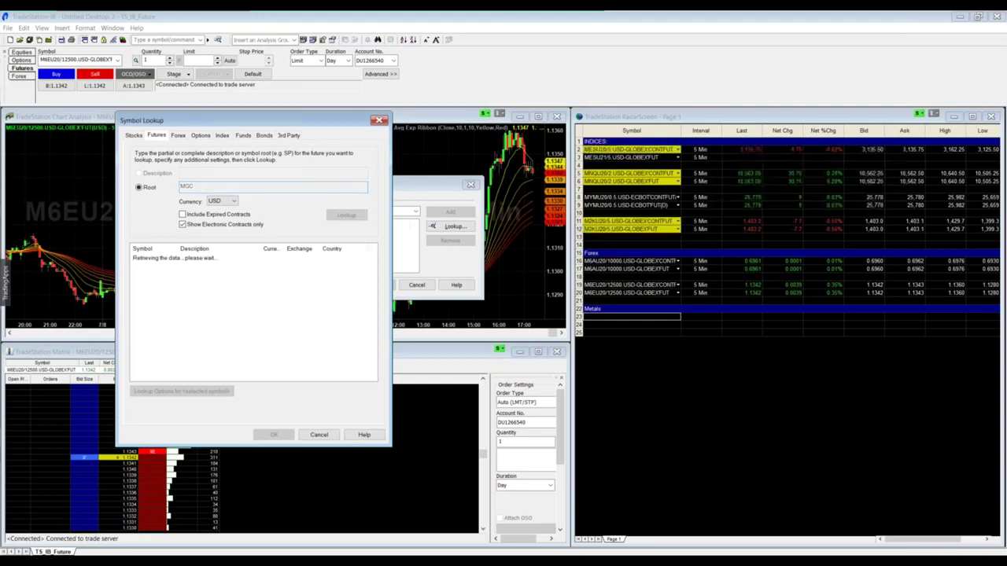
- Select MGCQ20/10.USD-NYMEX'CONTFUT and MGCQ20/10.USD-NYMEX'FUT together and insert both into the RadarScreen
{"action": "left_click", "coordinate": [224, 307]}
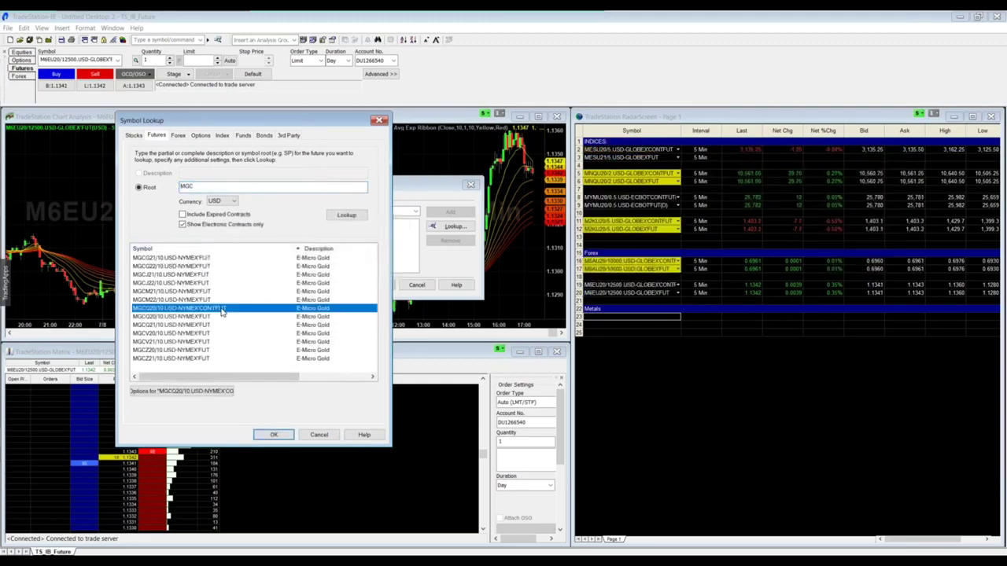
{"action": "left_click", "coordinate": [223, 316], "text": "shift"}
{"action": "key", "text": "Return"}
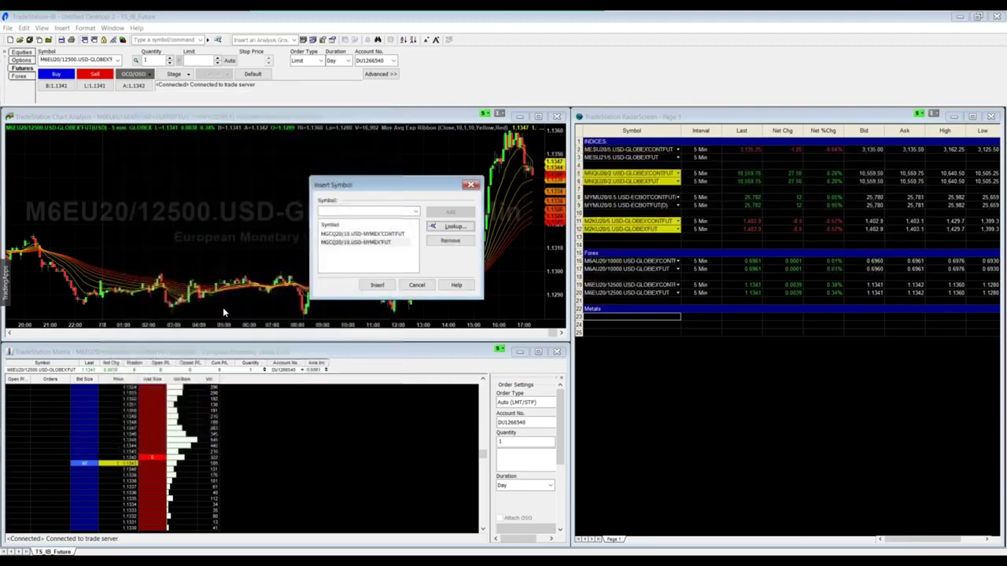
{"action": "key", "text": "Return"}
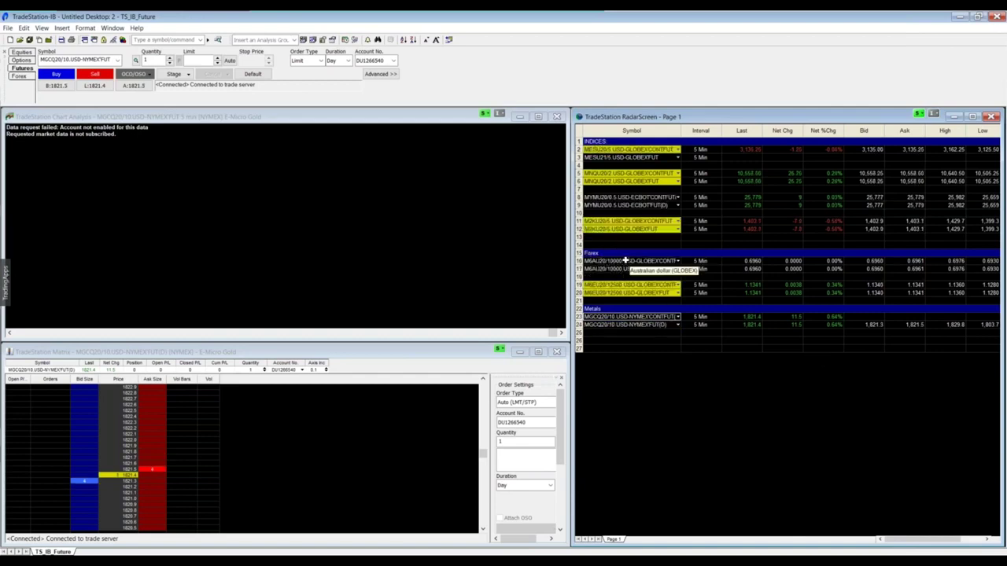
- Load M6AU20/10000.USD-GLOBEX'FUT and then MNQU20/2.USD-GLOBEX'FUT from the RadarScreen into the linked chart and Matrix
{"action": "left_click", "coordinate": [626, 269]}
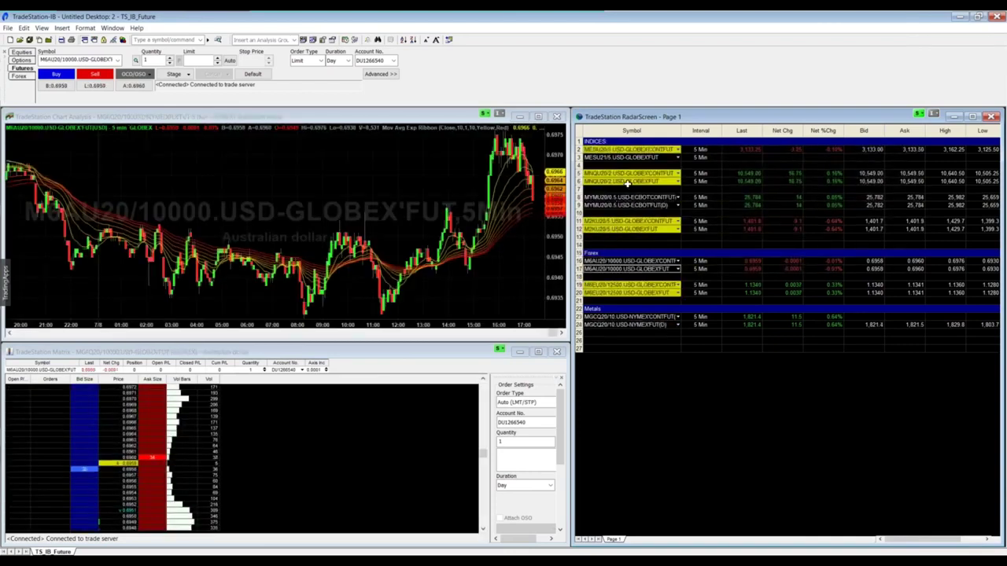
{"action": "left_click", "coordinate": [626, 181]}
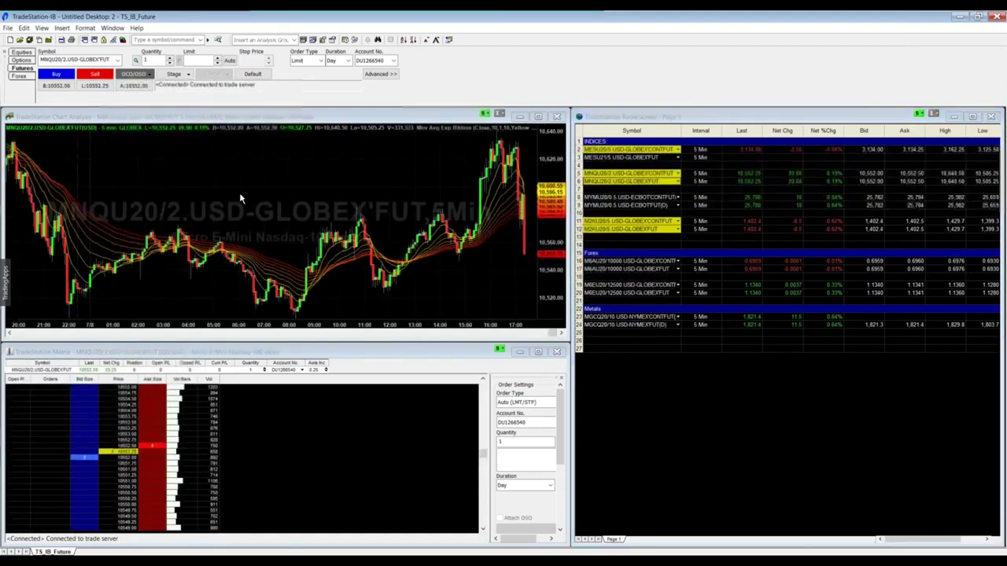
{"action": "left_click", "coordinate": [241, 191]}
{"action": "right_click", "coordinate": [239, 188]}
{"action": "left_click", "coordinate": [734, 441]}
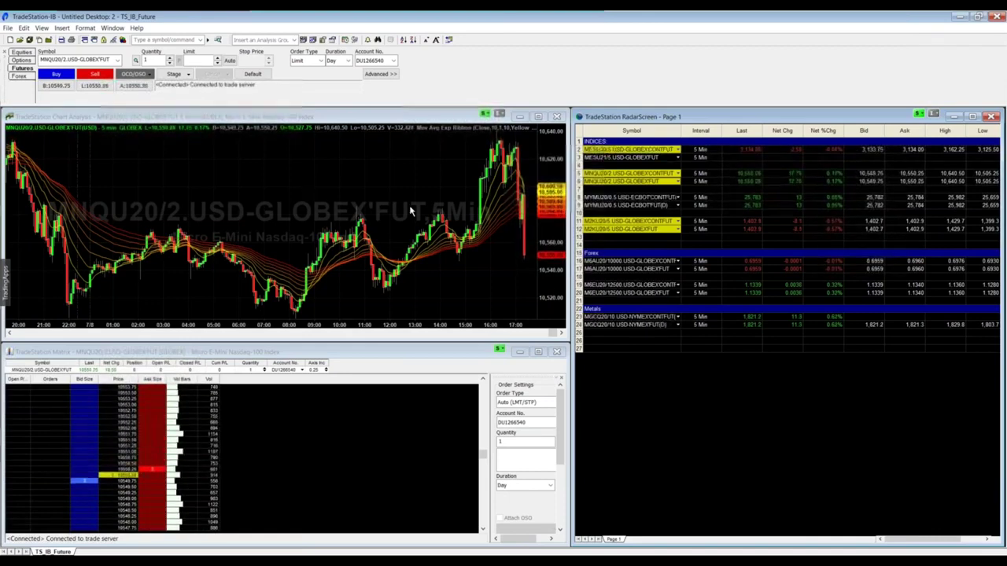
- Place and confirm a limit order in the Matrix to sell 1 MNQU20/2.USD-GLOBEX'FUT at 10552.25
{"action": "left_click", "coordinate": [139, 435]}
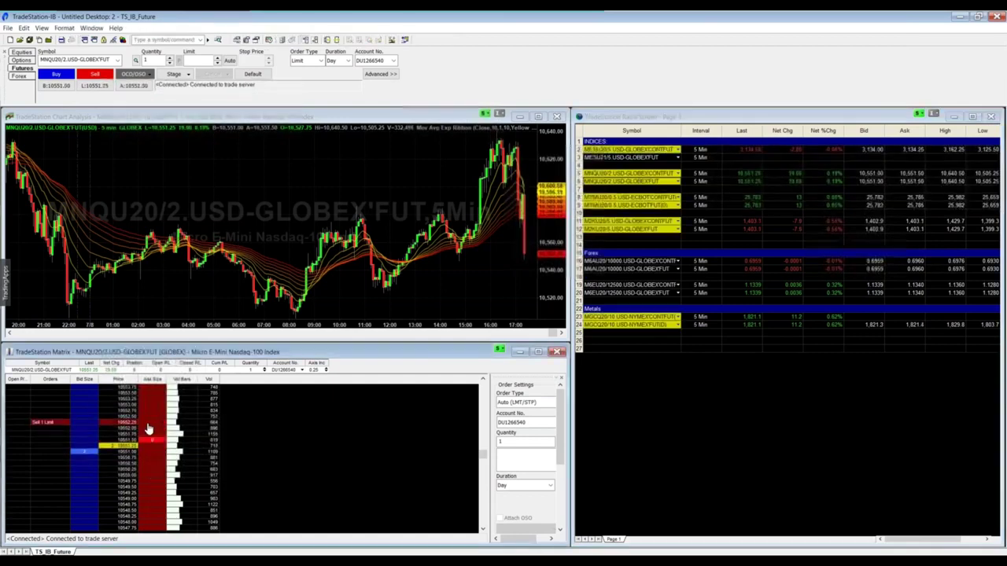
{"action": "left_click", "coordinate": [148, 423]}
{"action": "left_click", "coordinate": [423, 227]}
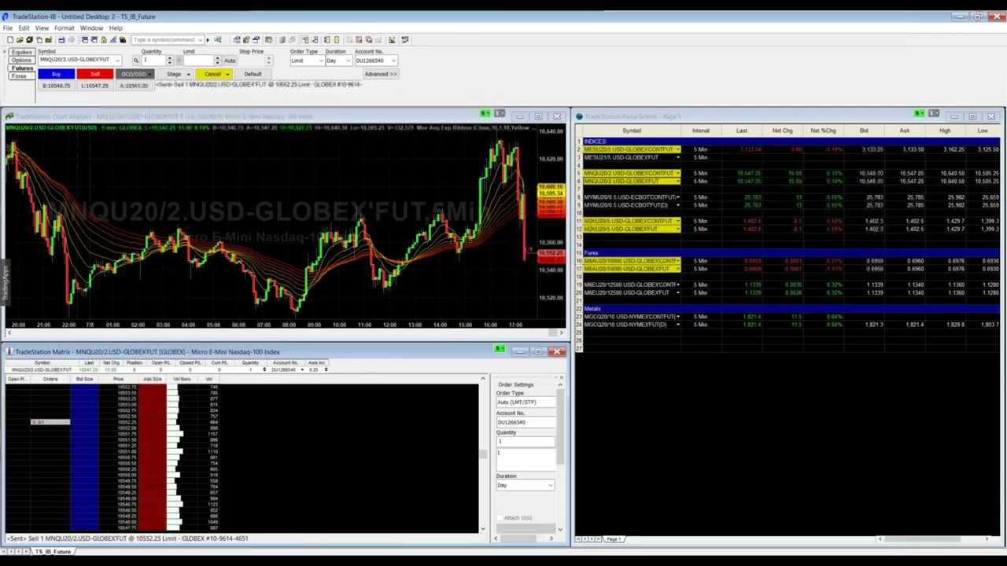
- Maximize the Matrix and replace the working sell order's limit price with 10551.00, then with 10546.50, confirming each replacement
{"action": "left_click", "coordinate": [538, 352]}
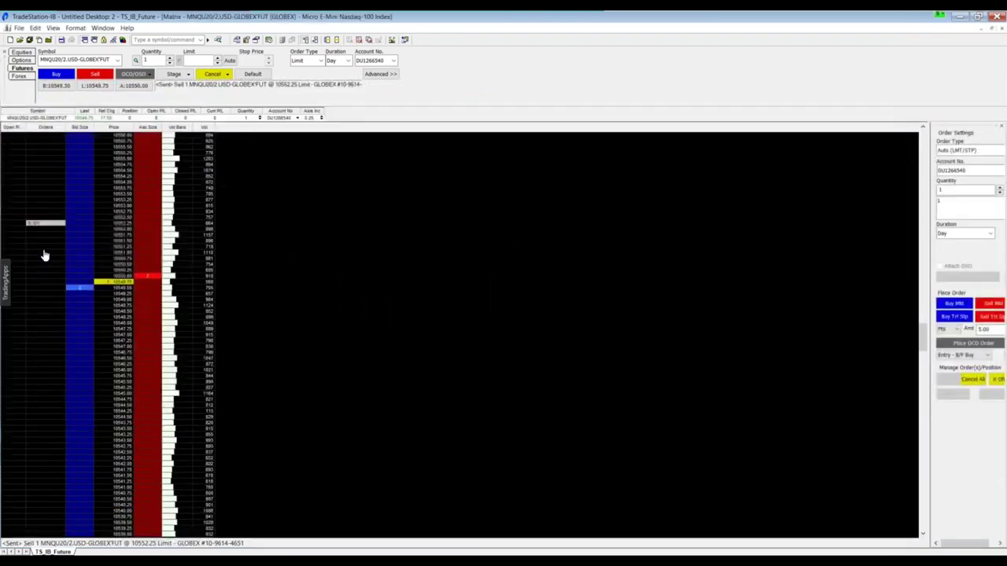
{"action": "left_click_drag", "start_coordinate": [45, 223], "coordinate": [43, 281]}
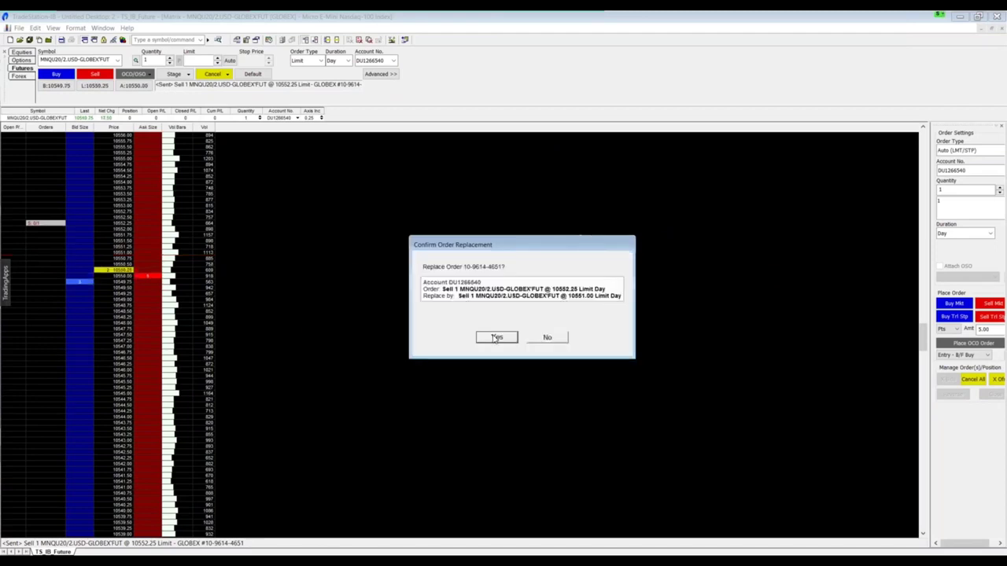
{"action": "left_click", "coordinate": [496, 338]}
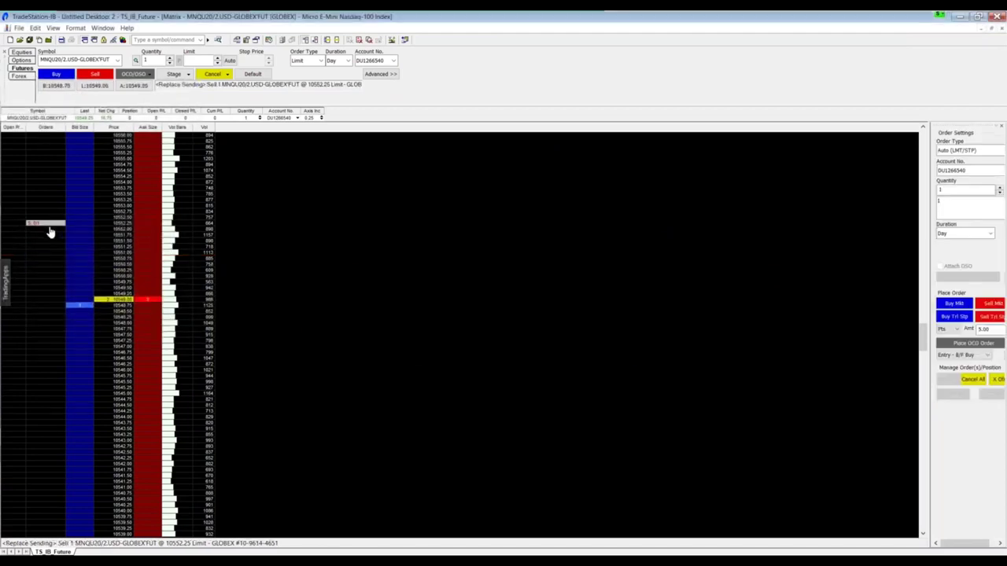
{"action": "left_click_drag", "start_coordinate": [45, 224], "coordinate": [61, 355]}
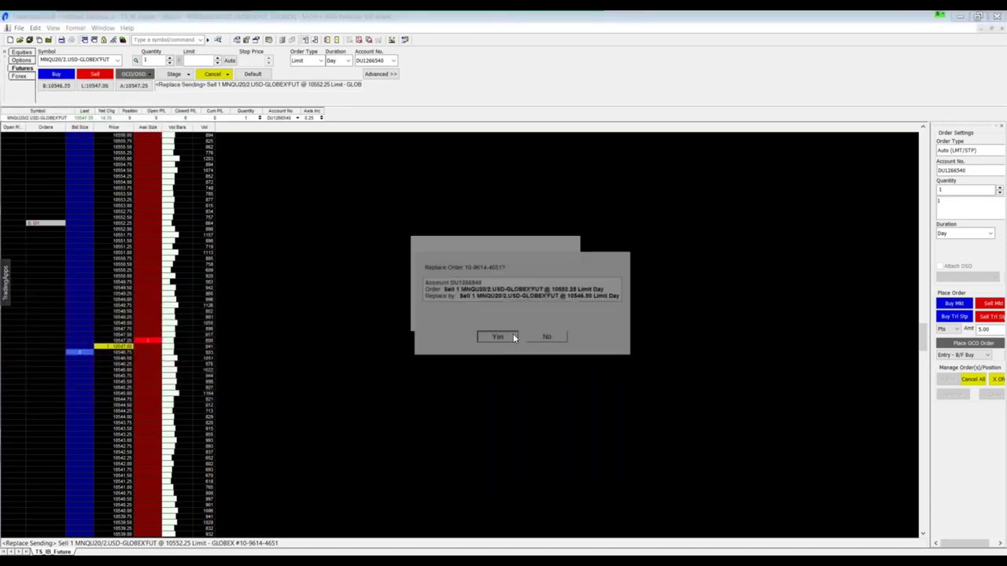
{"action": "left_click", "coordinate": [512, 338]}
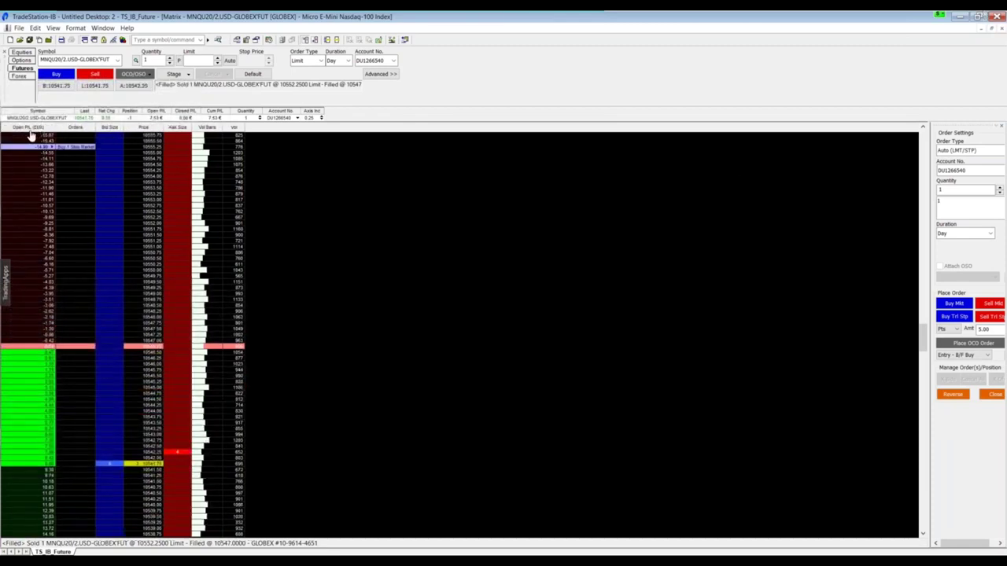
- Replace the Matrix column Open P/L (Account Currency) with *Open P/L (Symbol Currency)
{"action": "right_click", "coordinate": [371, 247]}
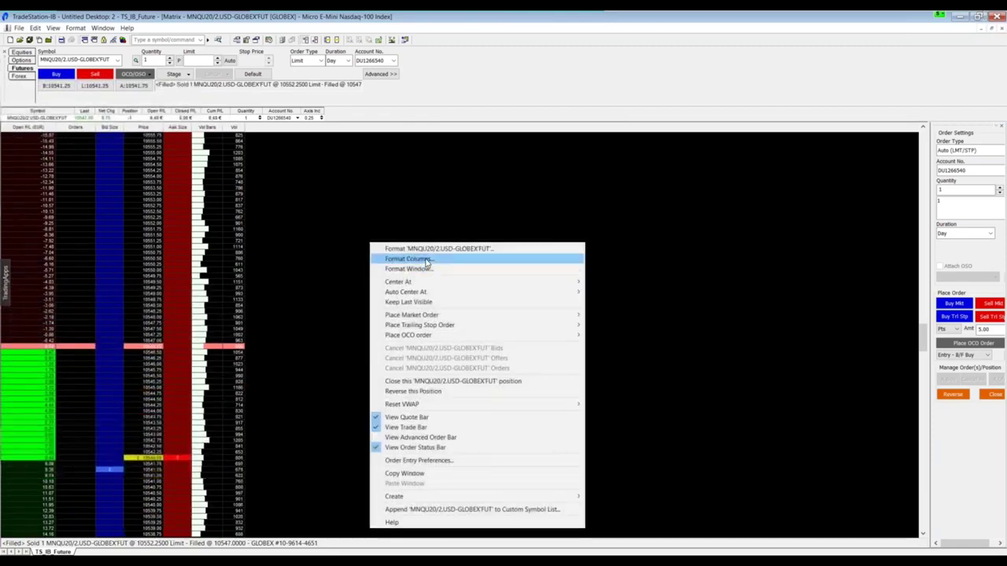
{"action": "left_click", "coordinate": [425, 258]}
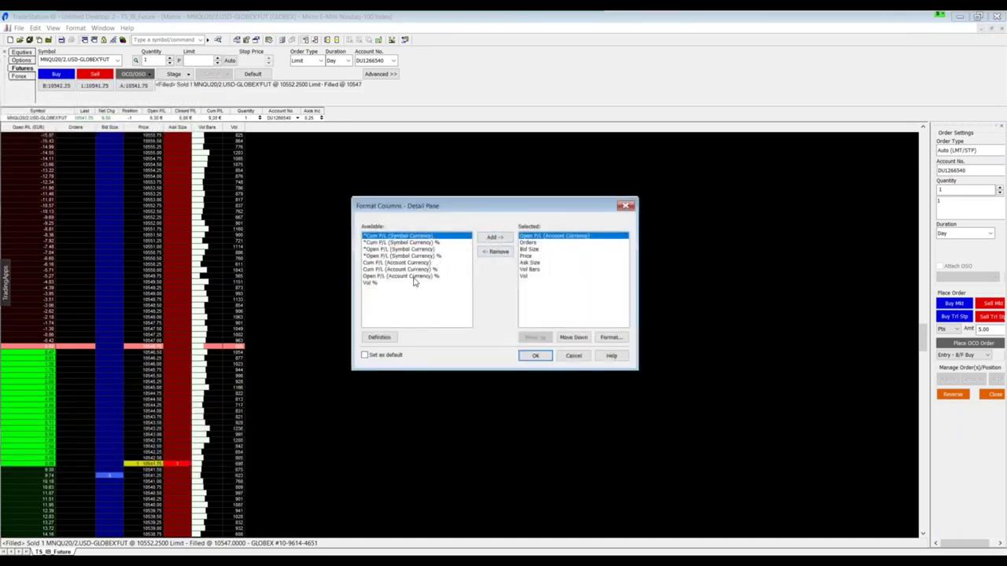
{"action": "left_click", "coordinate": [429, 249]}
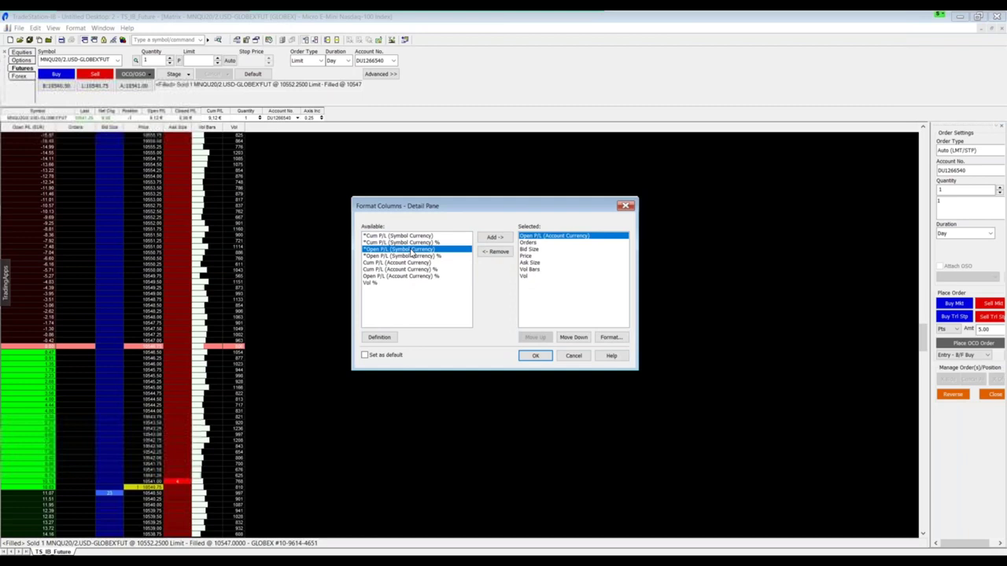
{"action": "left_click", "coordinate": [493, 237]}
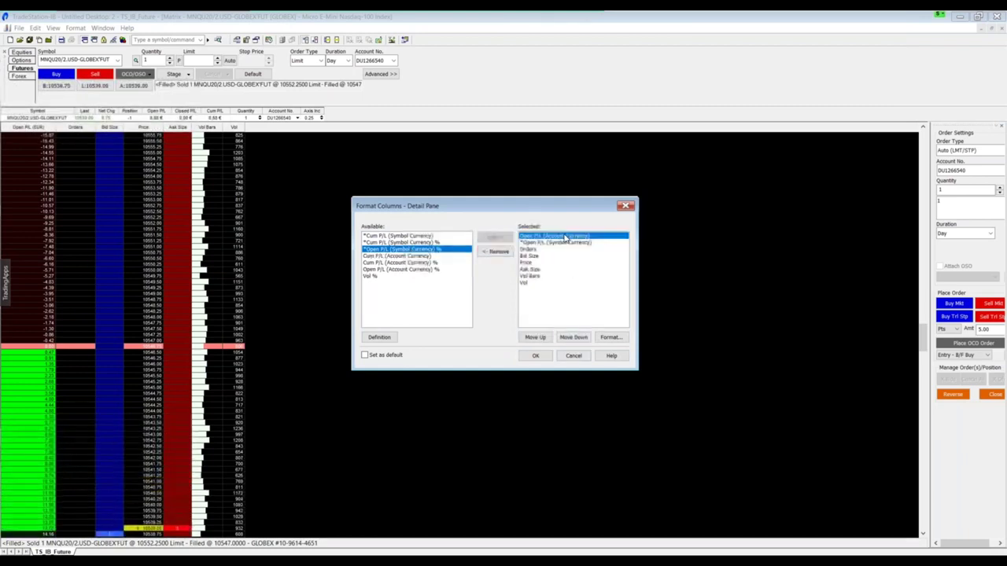
{"action": "left_click", "coordinate": [498, 252]}
{"action": "left_click", "coordinate": [536, 357]}
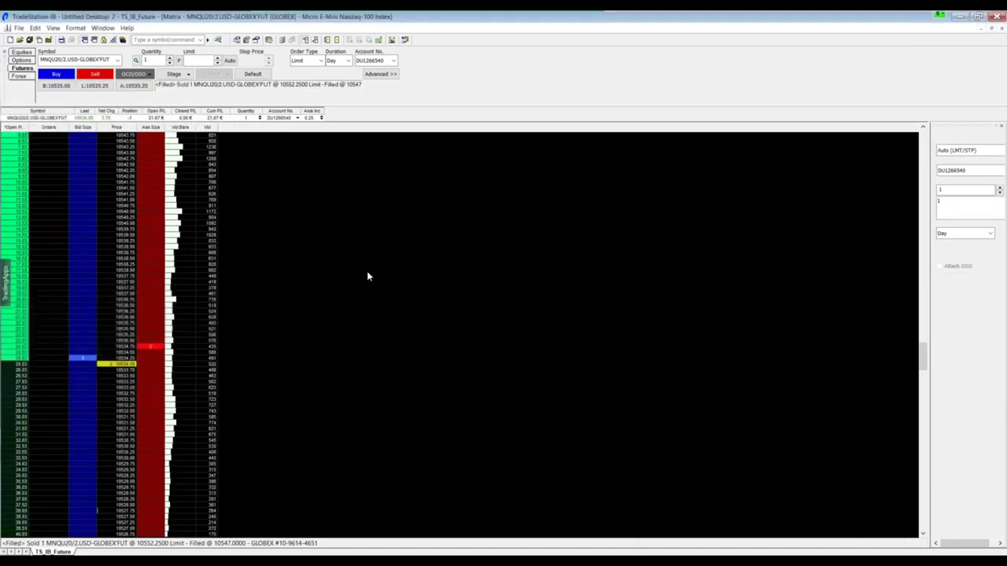
- Buy 1 MNQU20/2.USD-GLOBEX'FUT at market to close the short position, and restore the Matrix to its normal window size
{"action": "scroll", "coordinate": [923, 358], "scroll_direction": "up", "scroll_amount": 15}
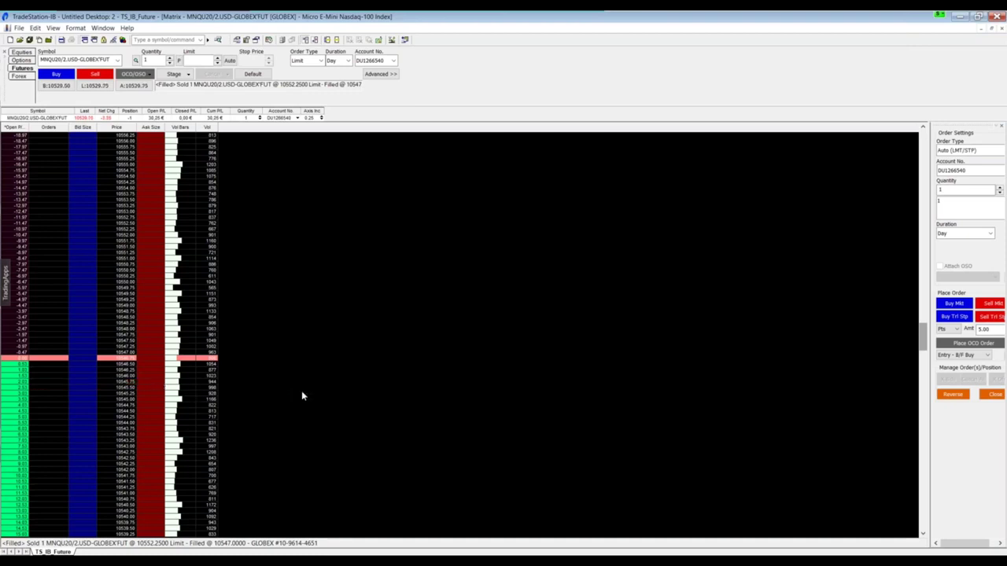
{"action": "scroll", "coordinate": [408, 369], "scroll_direction": "down", "scroll_amount": 5}
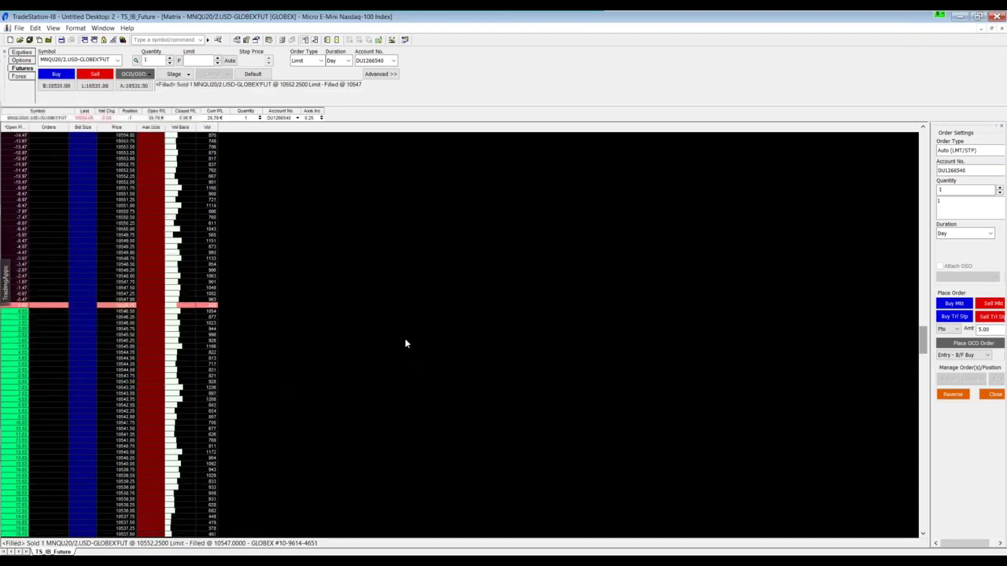
{"action": "scroll", "coordinate": [405, 326], "scroll_direction": "down", "scroll_amount": 6}
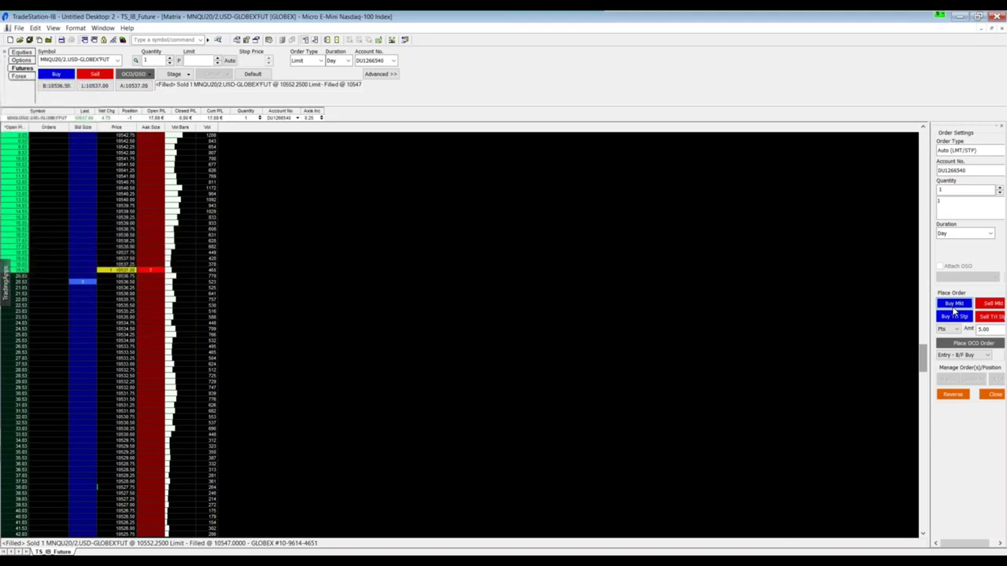
{"action": "key", "text": "Return"}
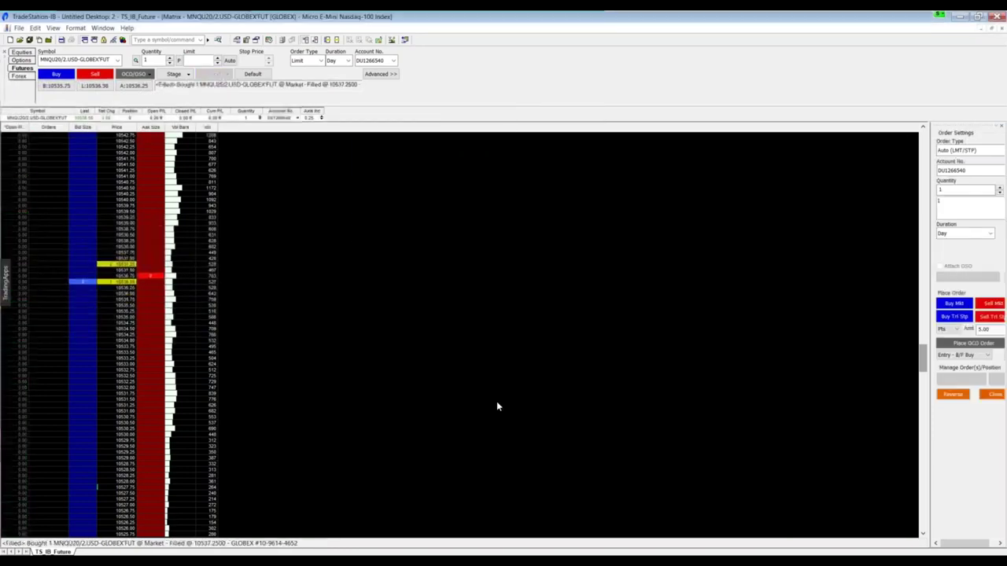
{"action": "left_click", "coordinate": [991, 27]}
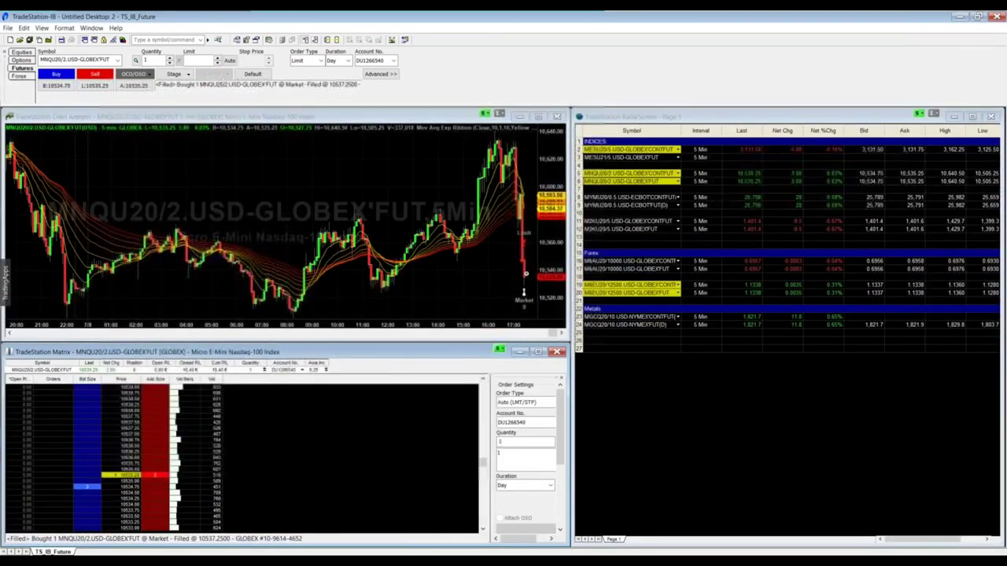
- Widen the bar spacing of the MNQU20/2.USD-GLOBEX'FUT chart and change its interval to 1 minute
{"action": "left_click", "coordinate": [337, 167]}
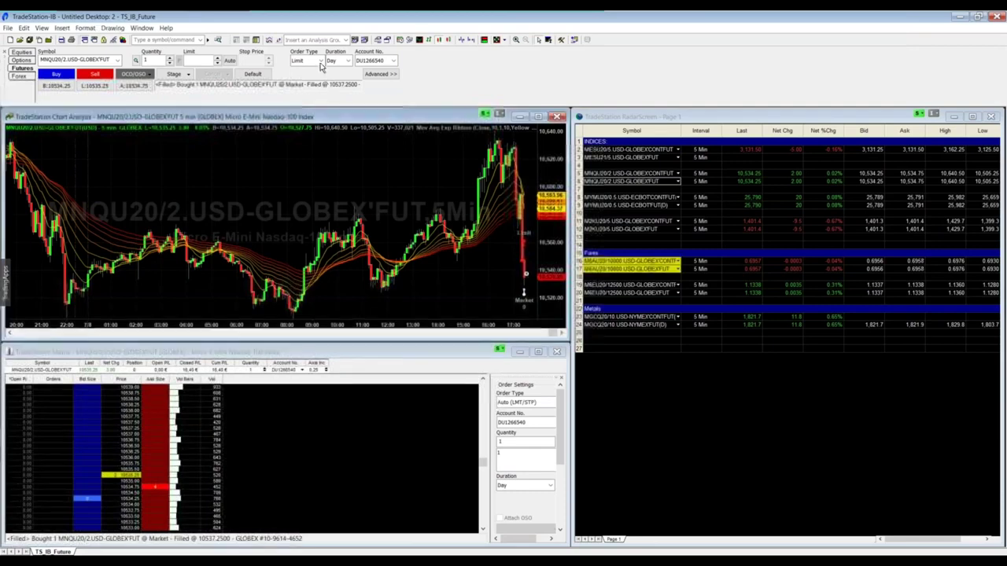
{"action": "left_click", "coordinate": [471, 40]}
{"action": "left_click", "coordinate": [471, 40]}
{"action": "left_click", "coordinate": [471, 40]}
{"action": "left_click", "coordinate": [470, 40]}
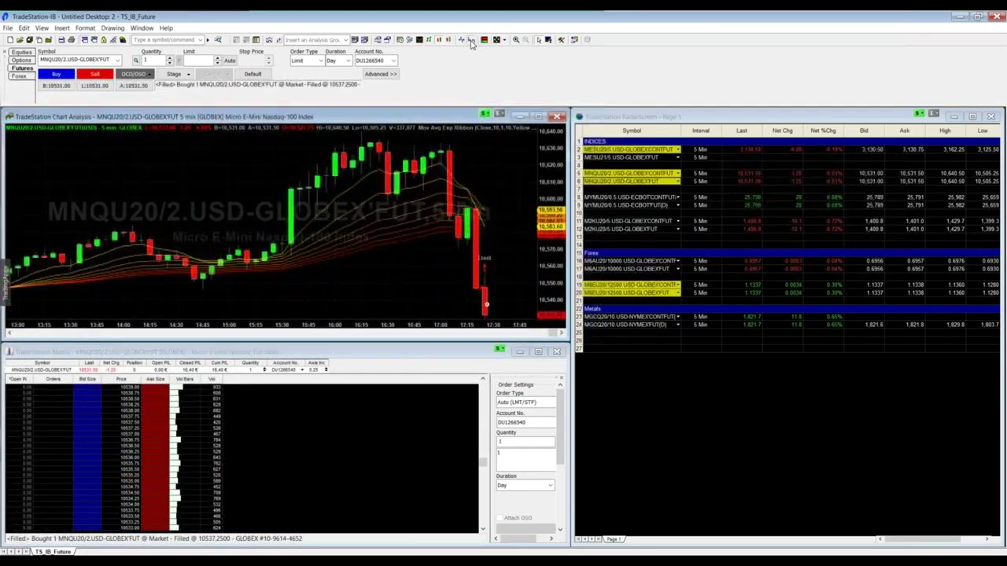
{"action": "left_click", "coordinate": [470, 40]}
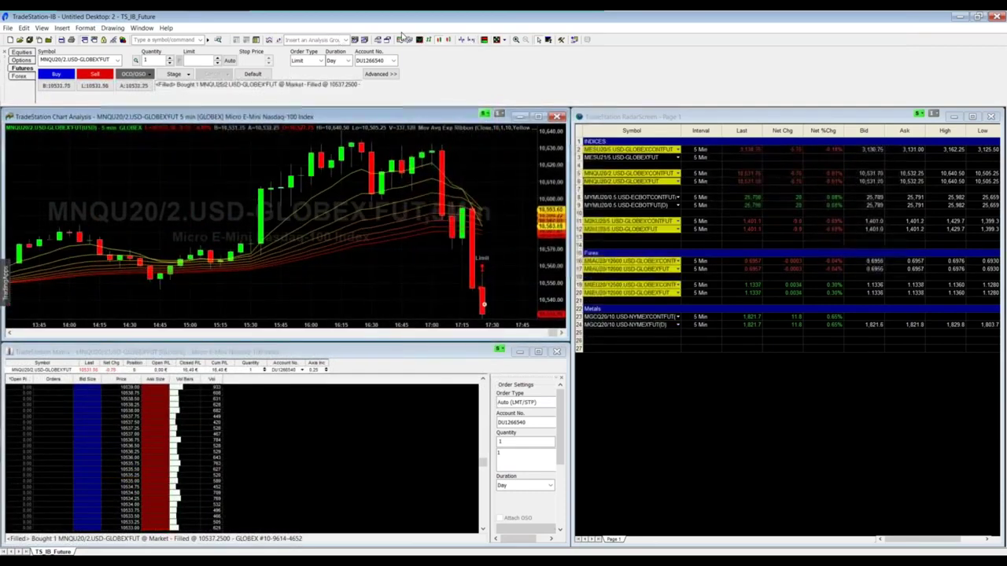
{"action": "left_click", "coordinate": [408, 44]}
{"action": "left_click", "coordinate": [431, 71]}
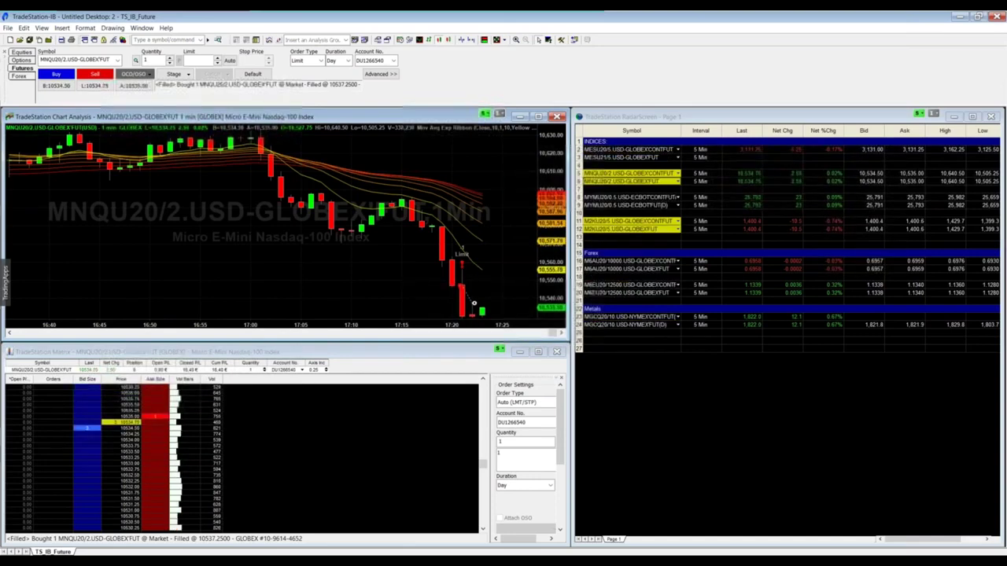
- Maximize the Matrix with its Advanced Order Bar shown, and widen the order panes and the Vol Bars column
{"action": "left_click", "coordinate": [538, 352]}
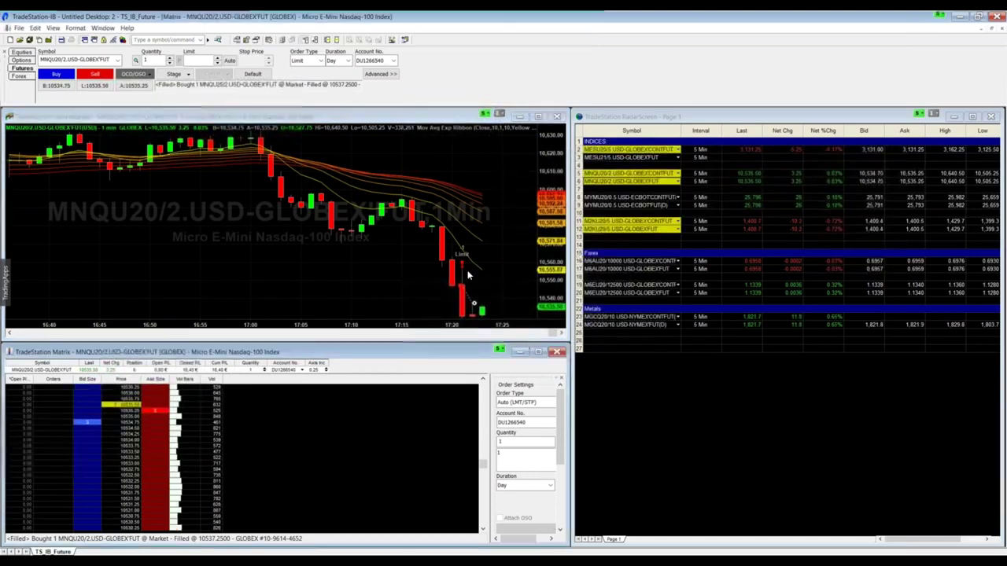
{"action": "left_click", "coordinate": [538, 353]}
{"action": "left_click", "coordinate": [53, 27]}
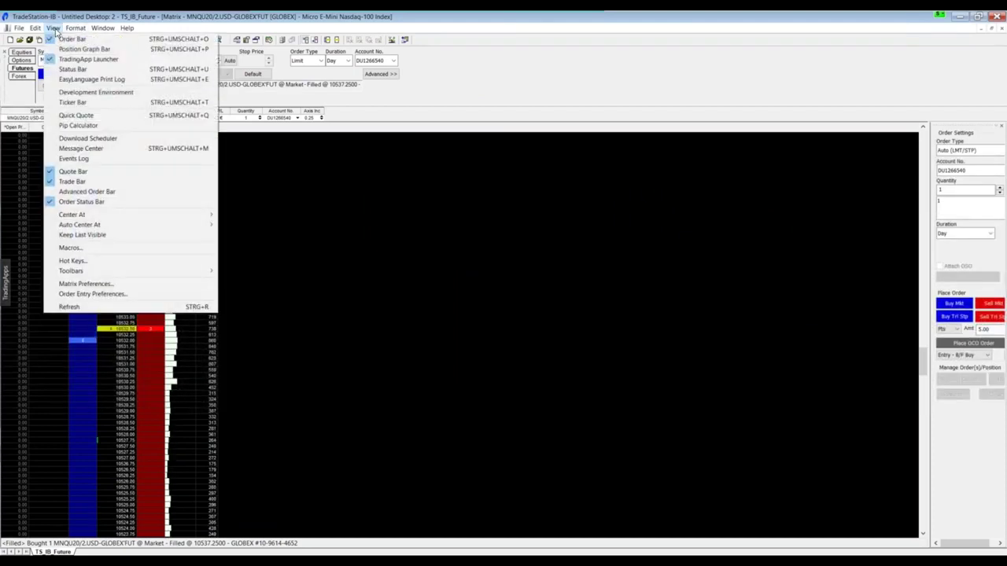
{"action": "left_click", "coordinate": [116, 192]}
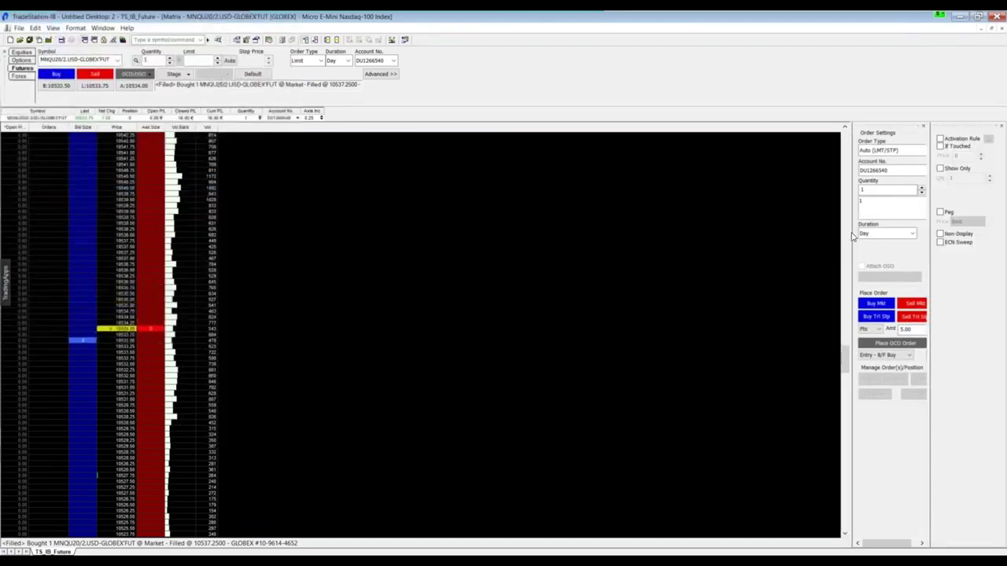
{"action": "left_click_drag", "start_coordinate": [848, 229], "coordinate": [582, 229]}
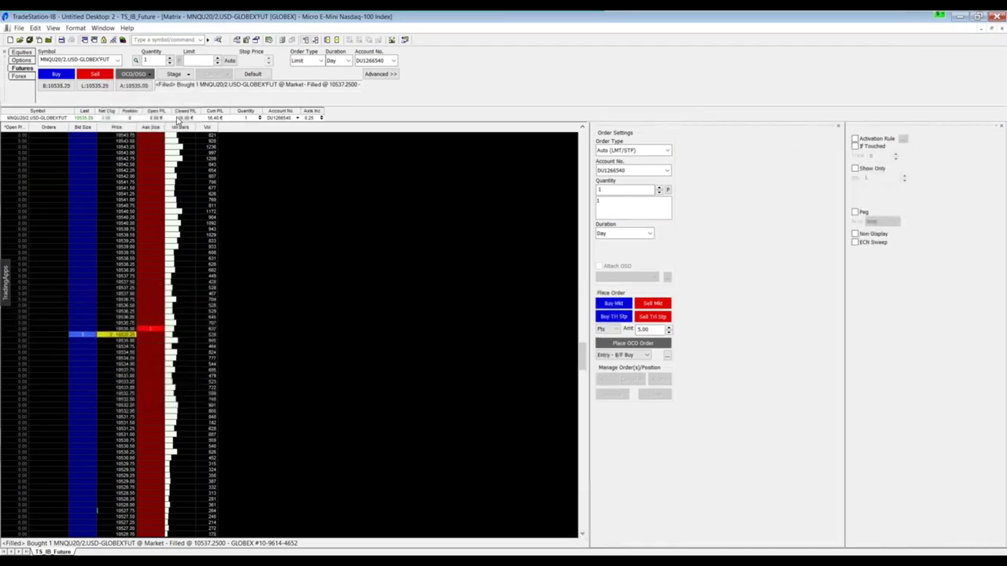
{"action": "left_click_drag", "start_coordinate": [195, 126], "coordinate": [259, 128]}
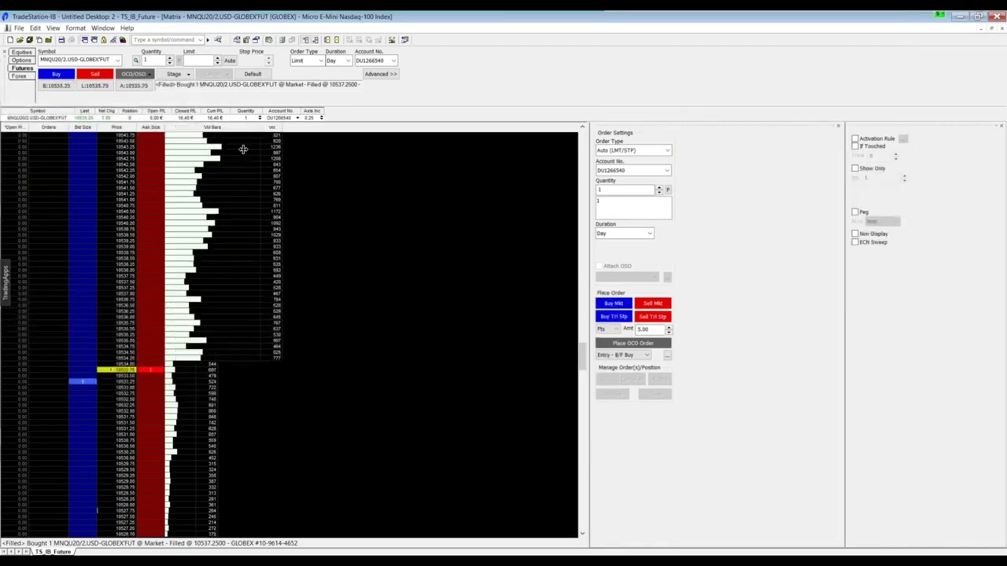
- Add the Matrix columns Cum P/L (Account Currency) and *Open P/L (Symbol Currency) %, narrow the latter and widen the Orders column
{"action": "right_click", "coordinate": [404, 244]}
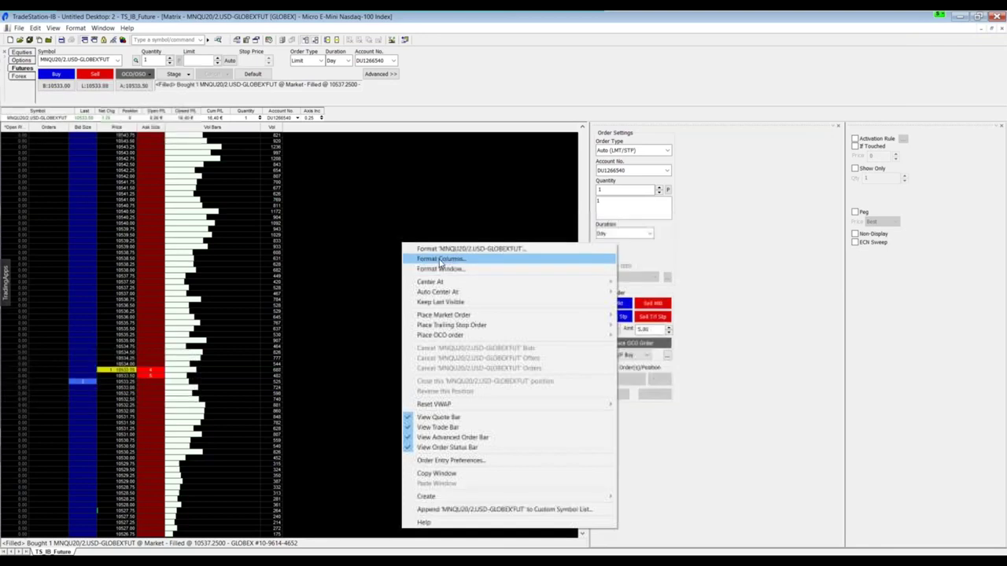
{"action": "left_click", "coordinate": [439, 260]}
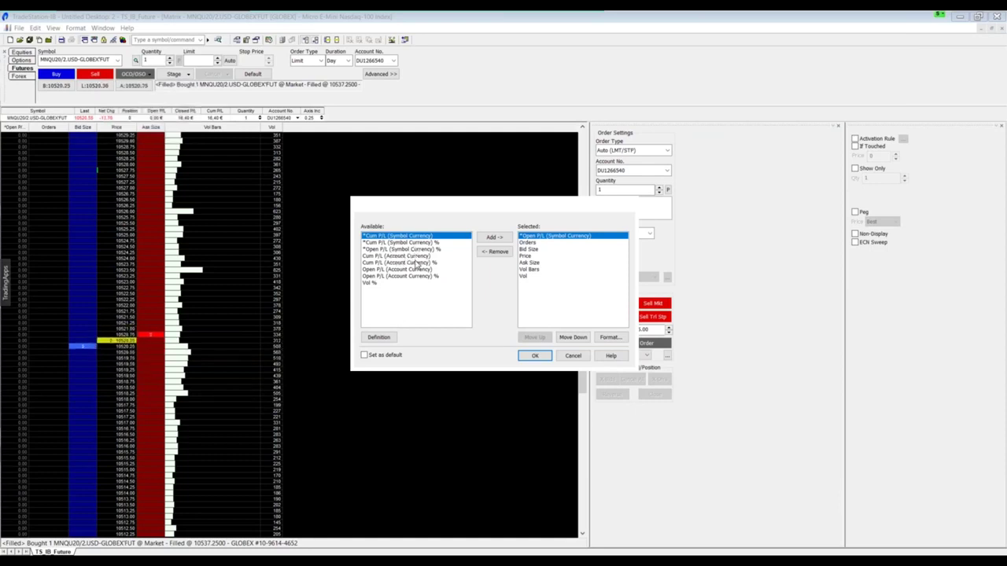
{"action": "left_click", "coordinate": [419, 257]}
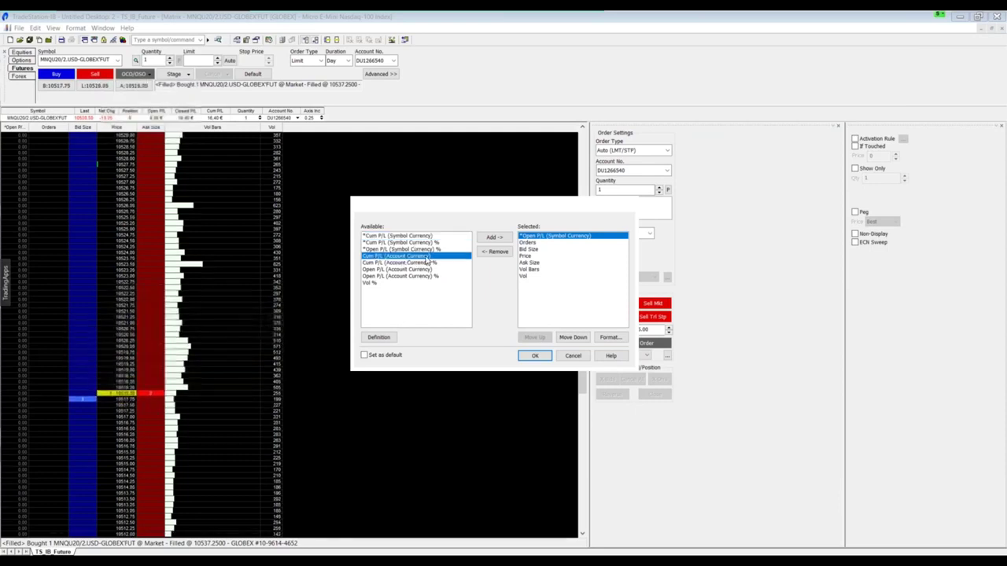
{"action": "left_click", "coordinate": [493, 236]}
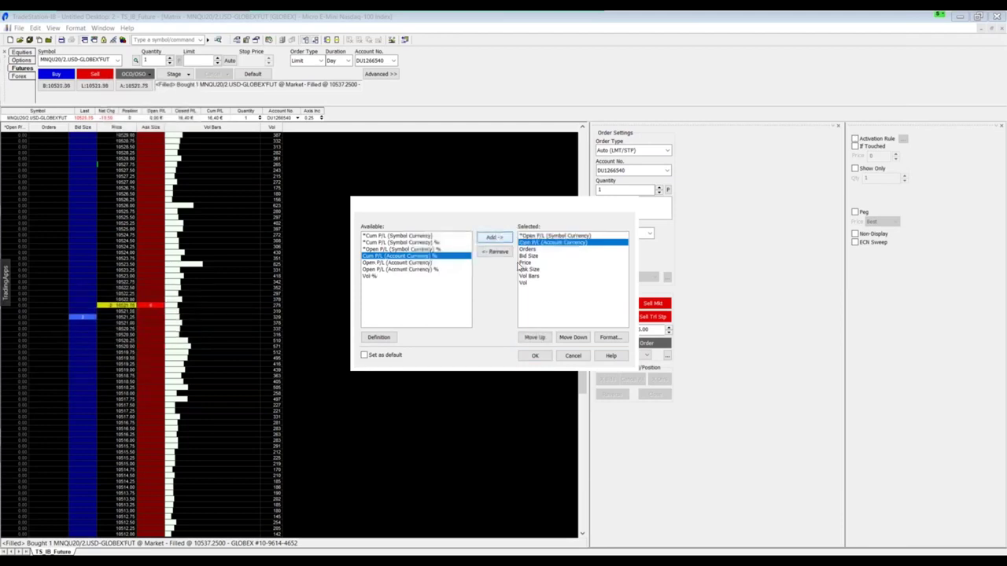
{"action": "left_click", "coordinate": [403, 271]}
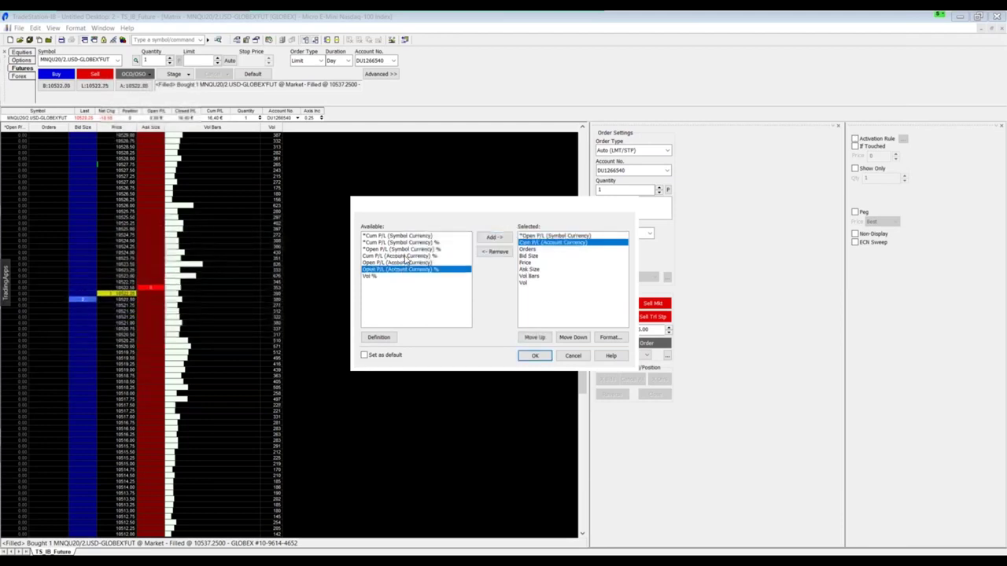
{"action": "left_click", "coordinate": [407, 252]}
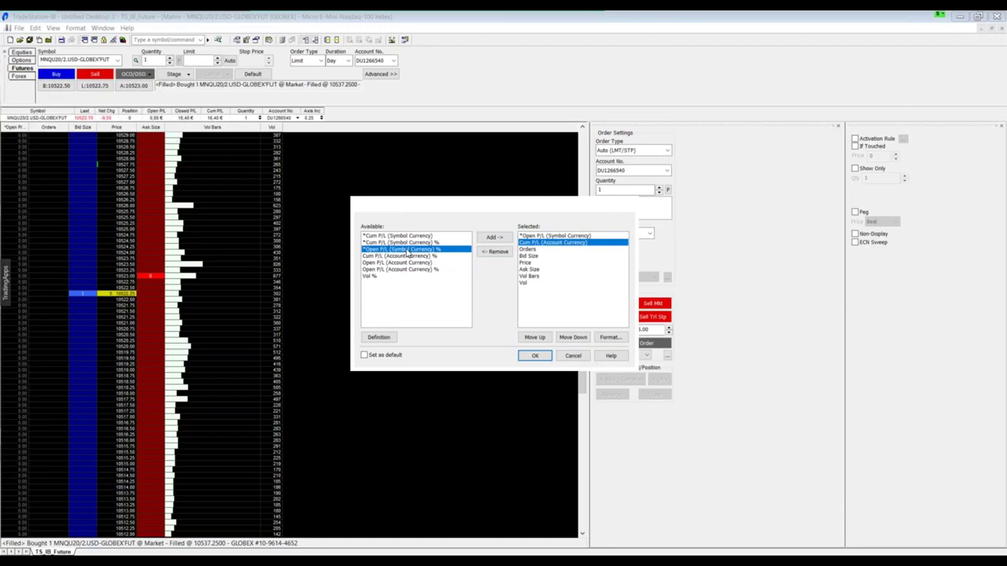
{"action": "left_click", "coordinate": [492, 237]}
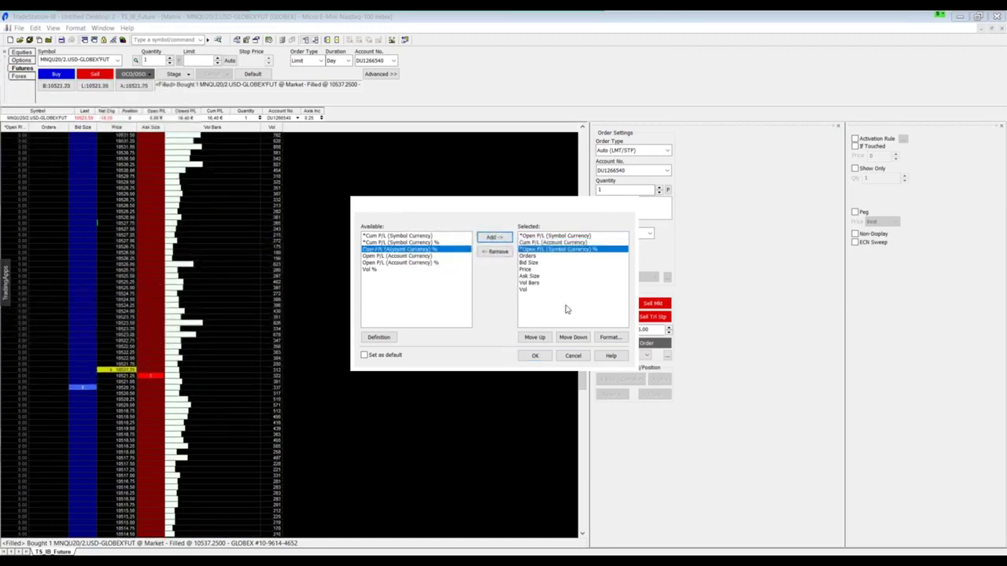
{"action": "left_click", "coordinate": [535, 355]}
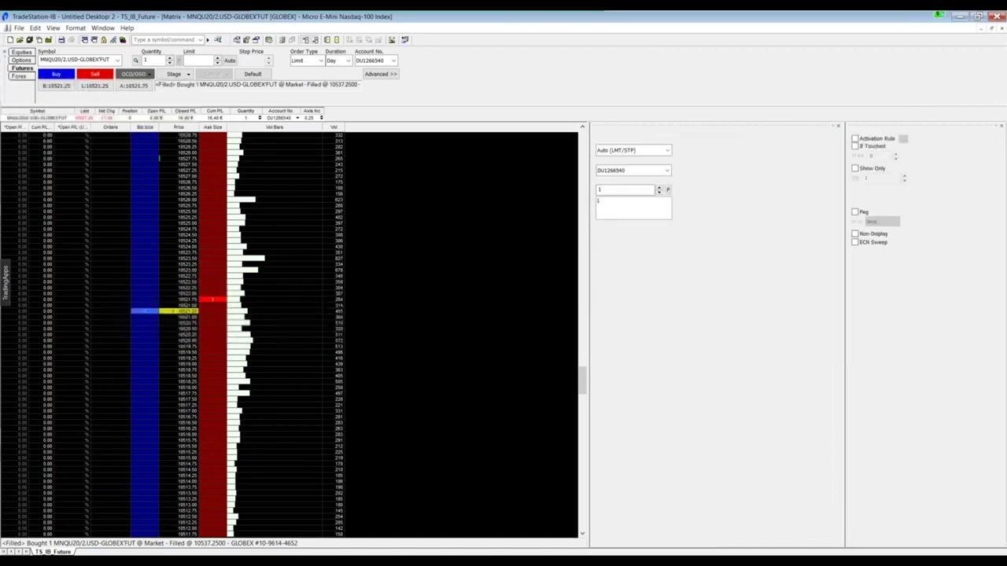
{"action": "left_click_drag", "start_coordinate": [100, 127], "coordinate": [85, 130]}
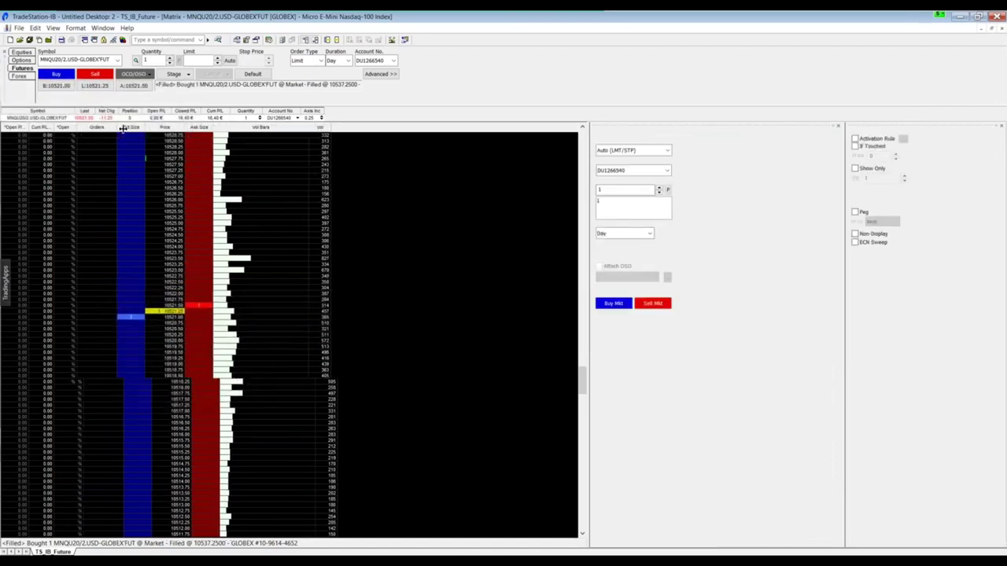
{"action": "left_click_drag", "start_coordinate": [147, 130], "coordinate": [161, 131]}
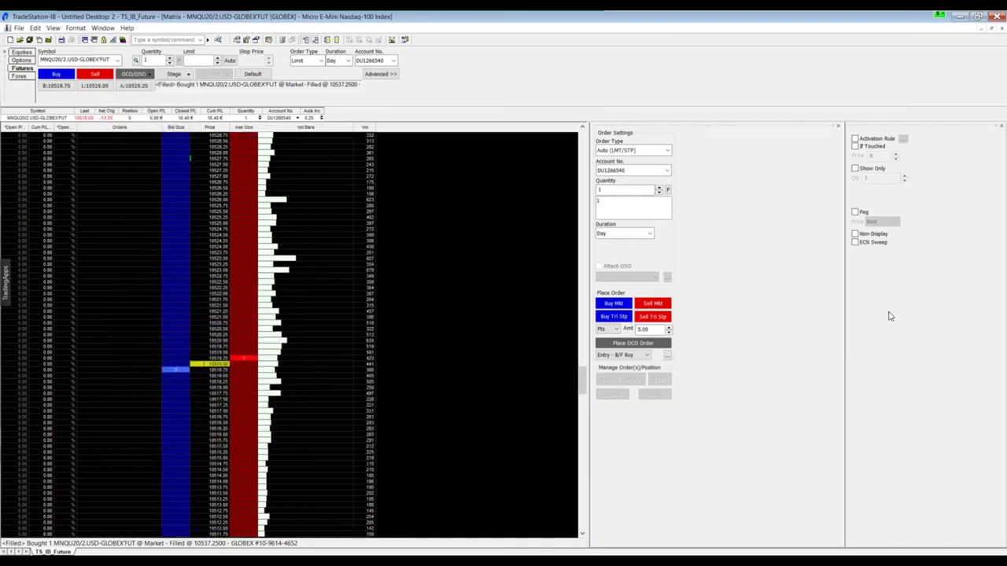
{"action": "left_click", "coordinate": [167, 447]}
{"action": "left_click_drag", "start_coordinate": [173, 402], "coordinate": [686, 229]}
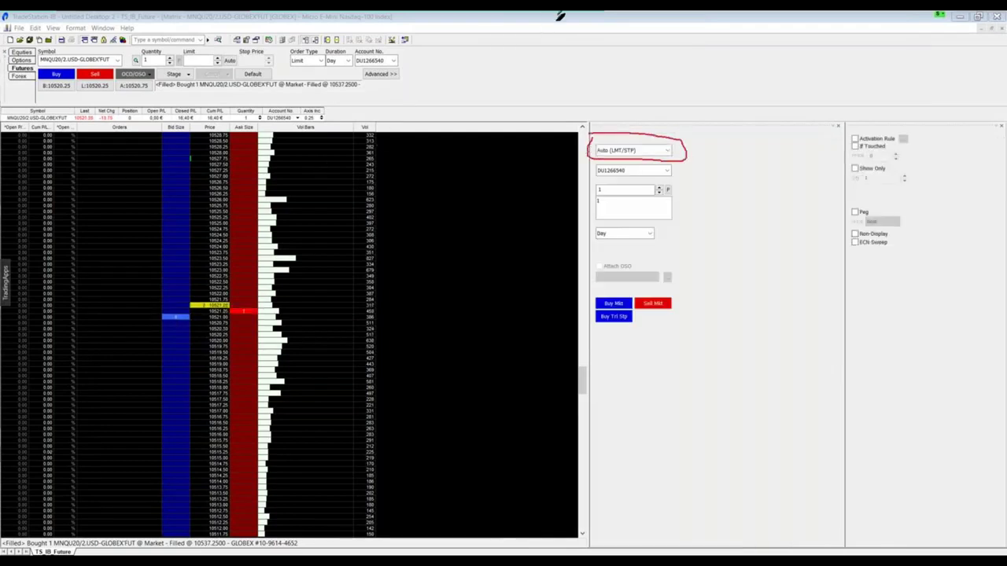
{"action": "left_click", "coordinate": [595, 26]}
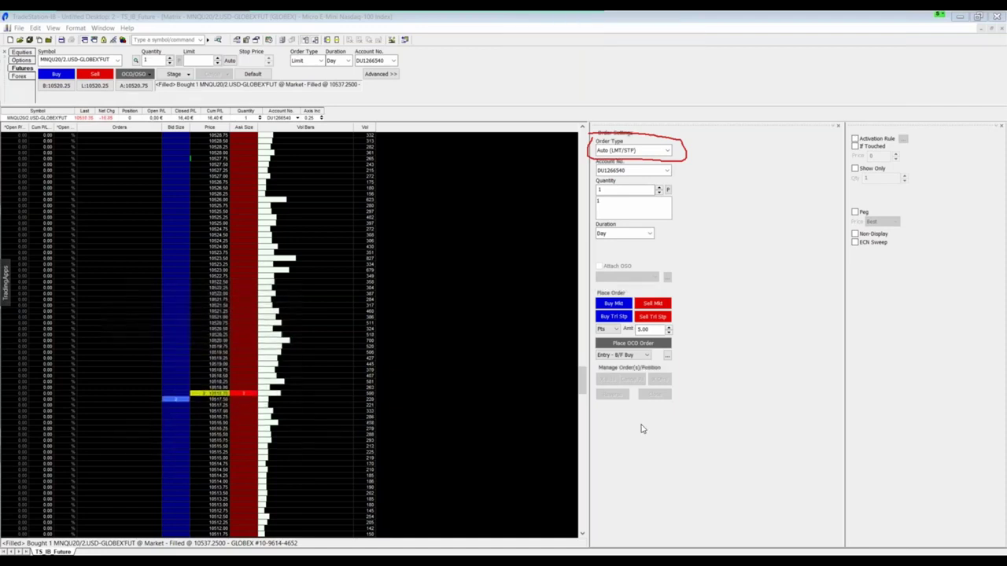
- Place a day order from the Matrix to buy 1 MNQU20/2.USD-GLOBEX'FUT at 10521.00 Stop Market
{"action": "left_click", "coordinate": [583, 532]}
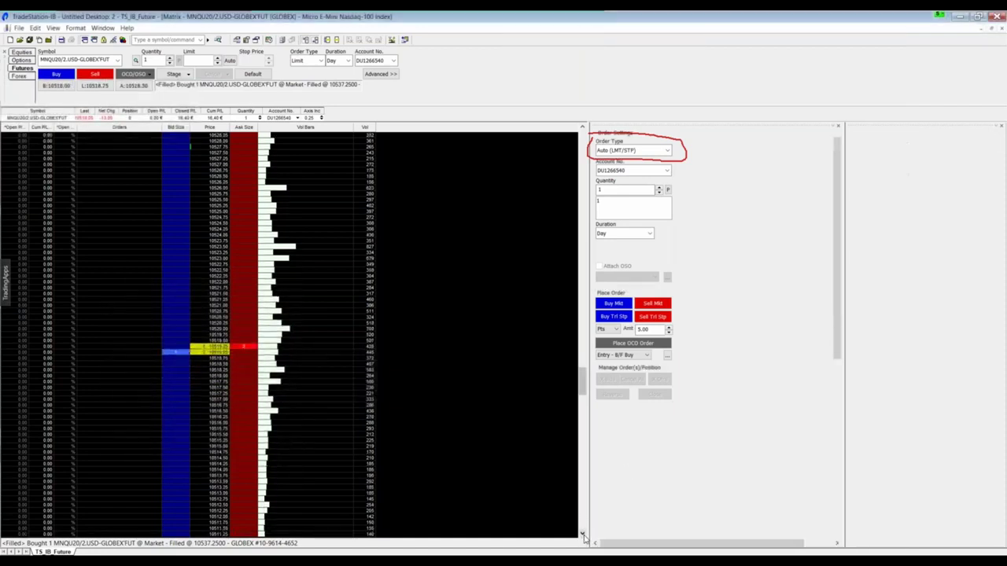
{"action": "left_click", "coordinate": [170, 429]}
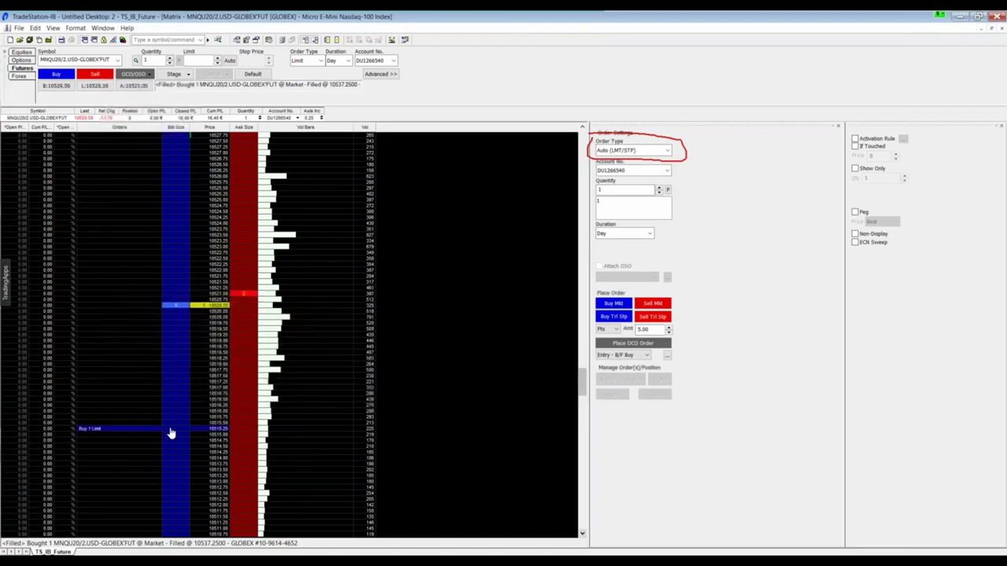
{"action": "left_click_drag", "start_coordinate": [169, 430], "coordinate": [177, 302]}
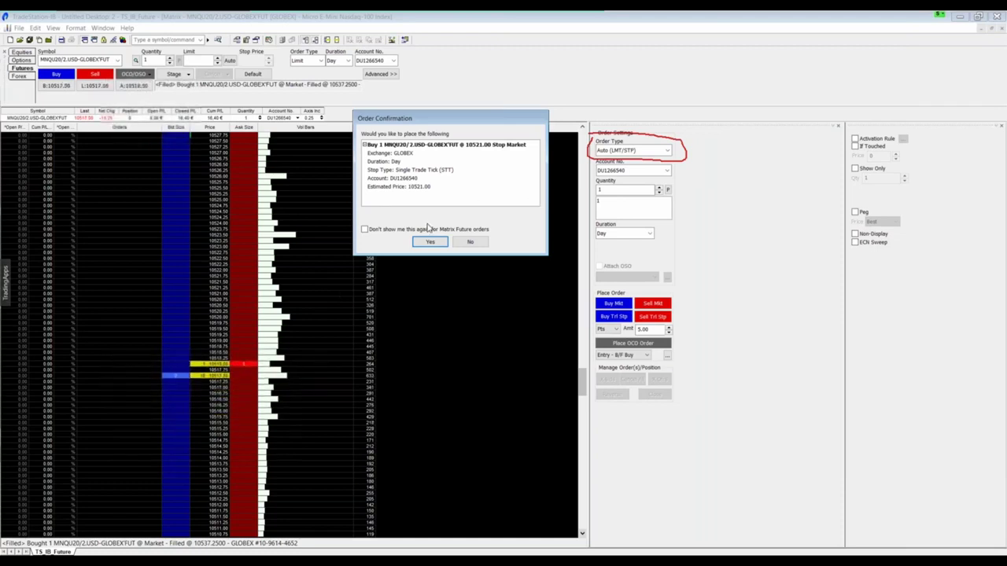
{"action": "left_click", "coordinate": [430, 242]}
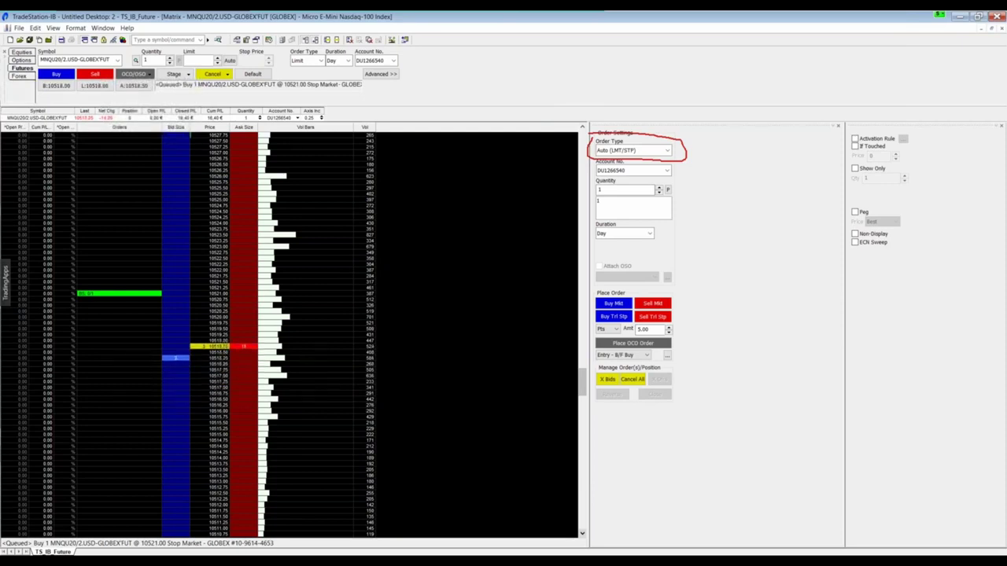
{"action": "mouse_move", "coordinate": [115, 560]}
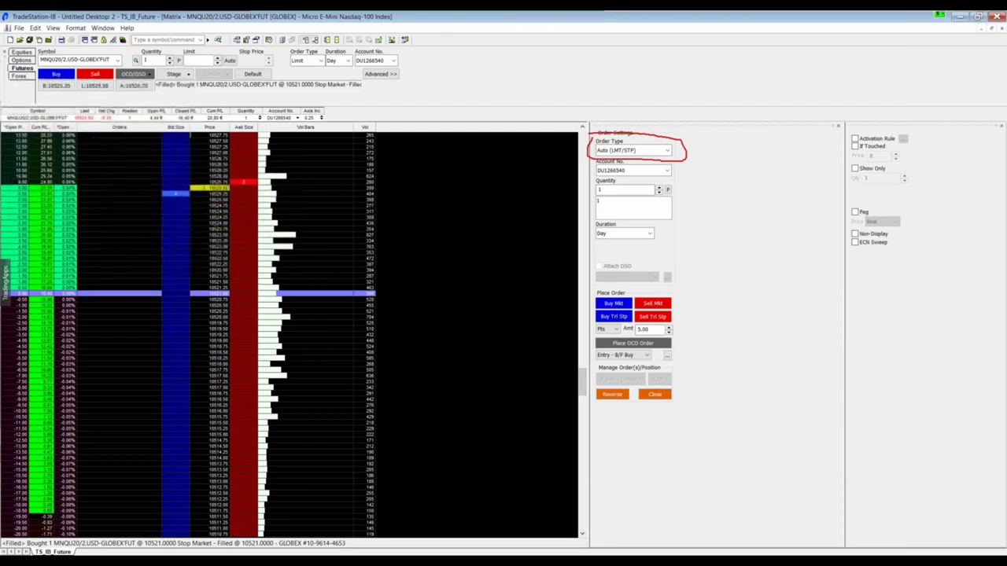
- Replace the Matrix column Cum P/L (Account Currency) with Open P/L (Account Currency), placed right after *Open P/L (Symbol Currency)
{"action": "mouse_move", "coordinate": [72, 126]}
{"action": "left_mouse_down"}
{"action": "mouse_move", "coordinate": [92, 127]}
{"action": "mouse_move", "coordinate": [68, 270]}
{"action": "mouse_move", "coordinate": [79, 451]}
{"action": "mouse_move", "coordinate": [95, 455]}
{"action": "mouse_move", "coordinate": [83, 419]}
{"action": "mouse_move", "coordinate": [75, 511]}
{"action": "mouse_move", "coordinate": [63, 417]}
{"action": "mouse_move", "coordinate": [63, 510]}
{"action": "mouse_move", "coordinate": [68, 258]}
{"action": "mouse_move", "coordinate": [50, 132]}
{"action": "mouse_move", "coordinate": [47, 152]}
{"action": "mouse_move", "coordinate": [56, 137]}
{"action": "left_mouse_up"}
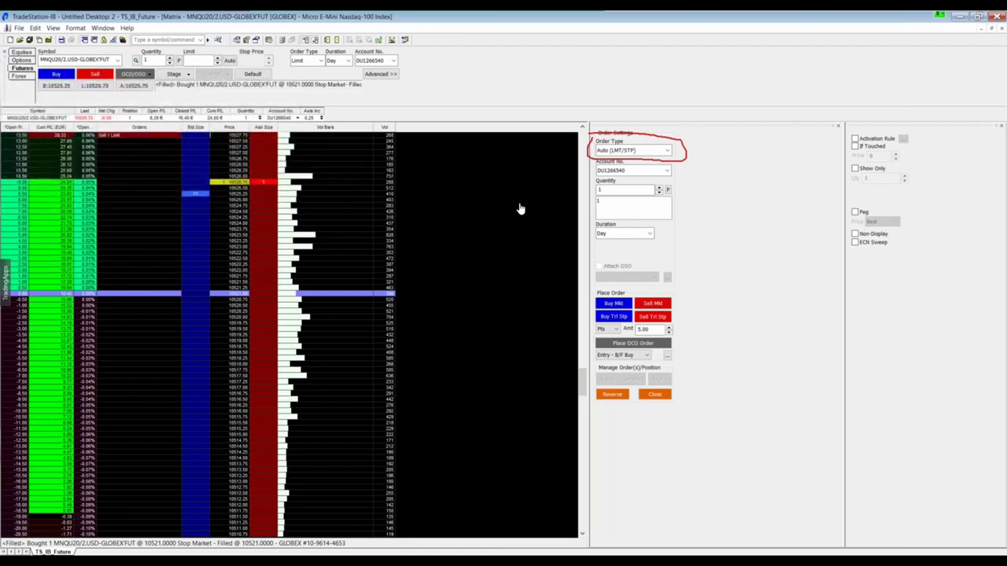
{"action": "left_click", "coordinate": [460, 225]}
{"action": "right_click", "coordinate": [478, 235]}
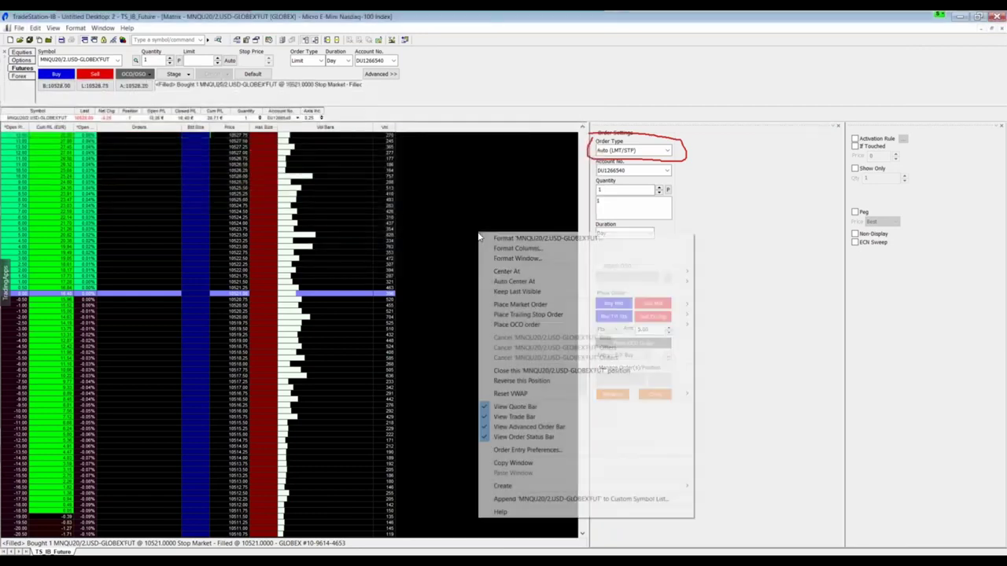
{"action": "left_click", "coordinate": [519, 247]}
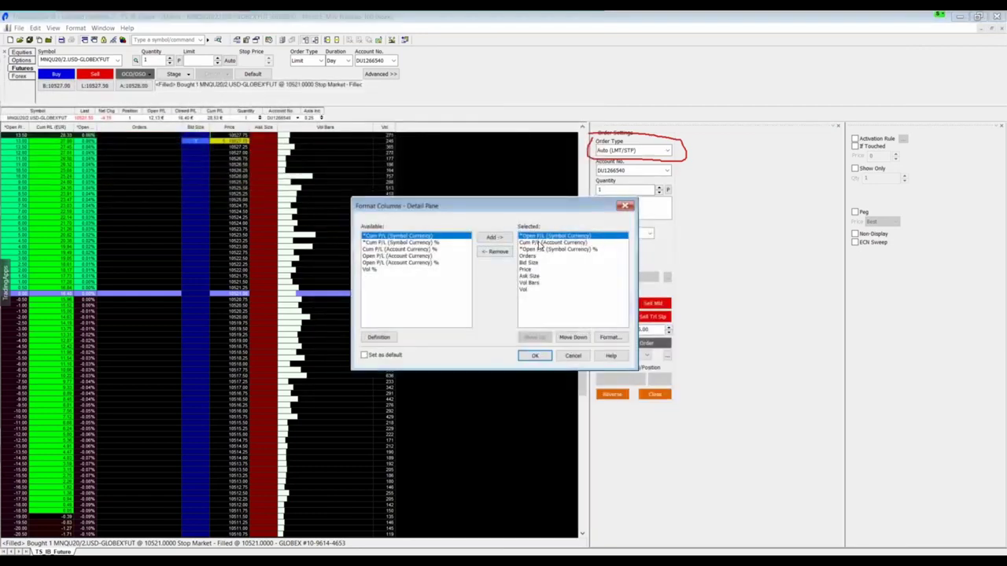
{"action": "left_click_drag", "start_coordinate": [539, 247], "coordinate": [392, 256]}
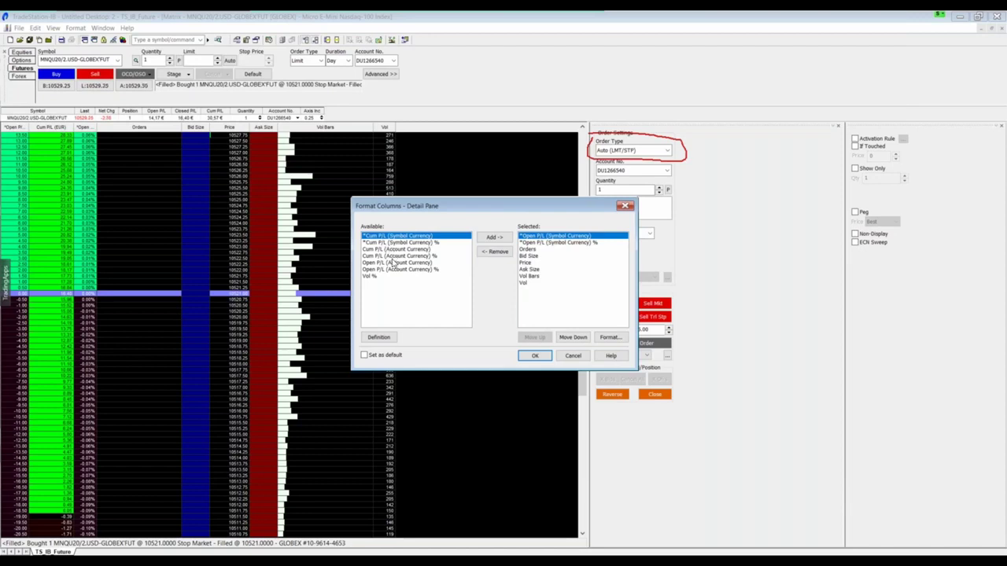
{"action": "left_click", "coordinate": [390, 270]}
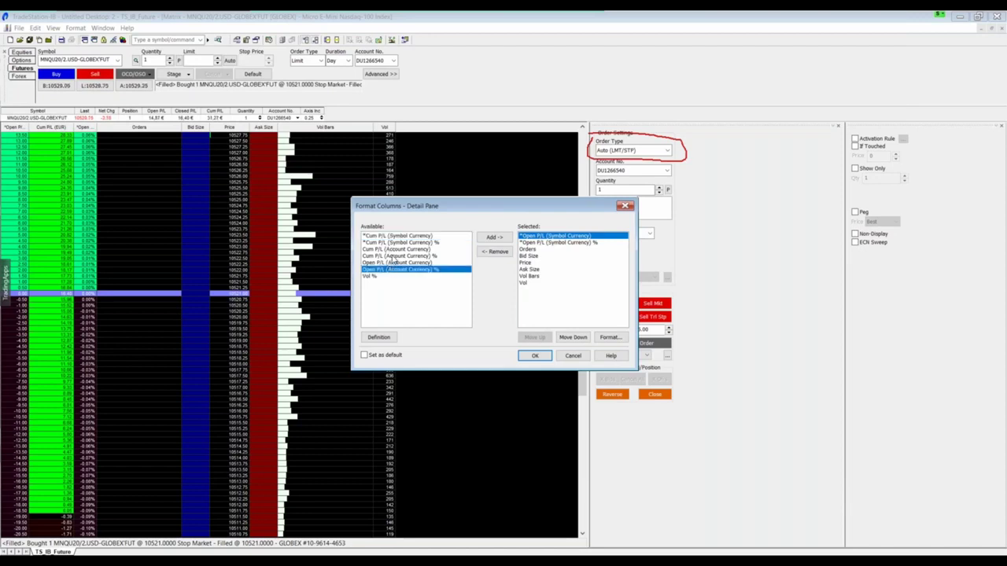
{"action": "left_click", "coordinate": [393, 263]}
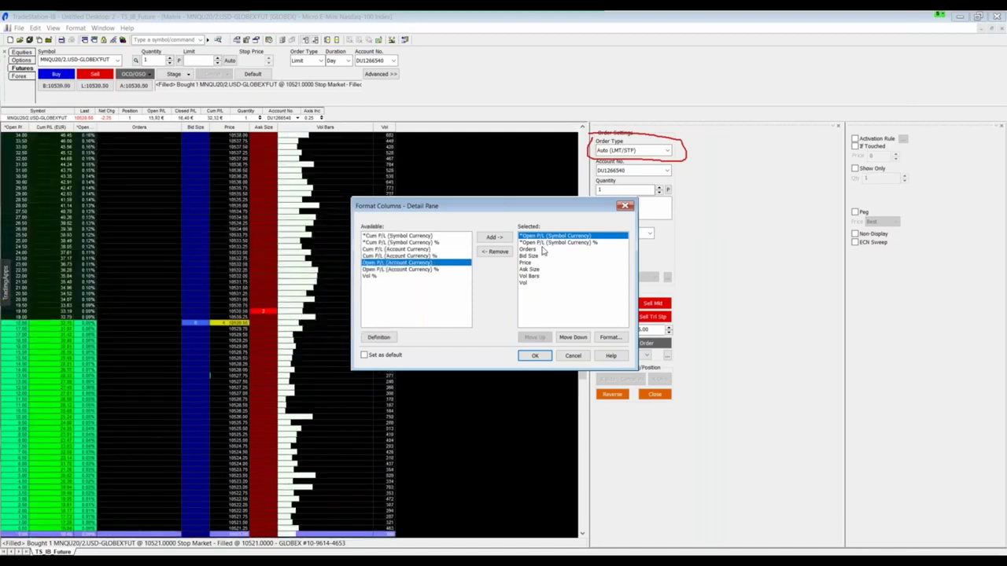
{"action": "left_click", "coordinate": [494, 238]}
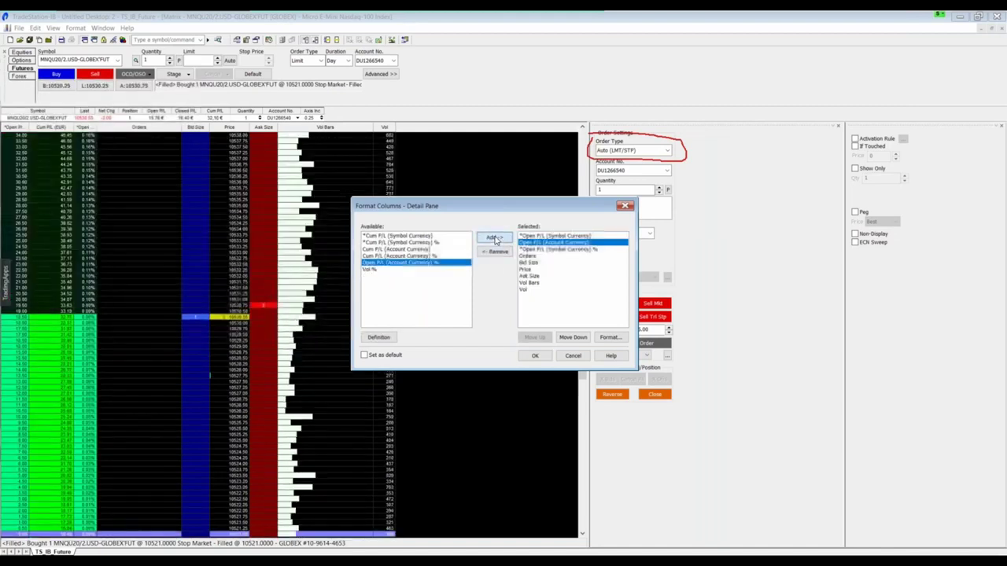
{"action": "left_click", "coordinate": [532, 355]}
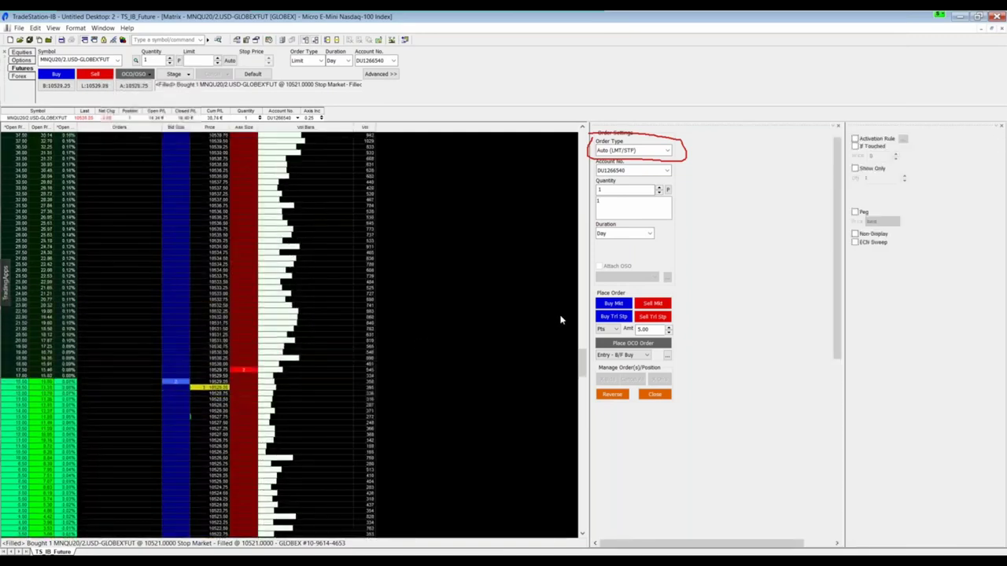
- Widen the Orders column of the Matrix further to make more room for order labels
{"action": "left_click_drag", "start_coordinate": [584, 370], "coordinate": [585, 378]}
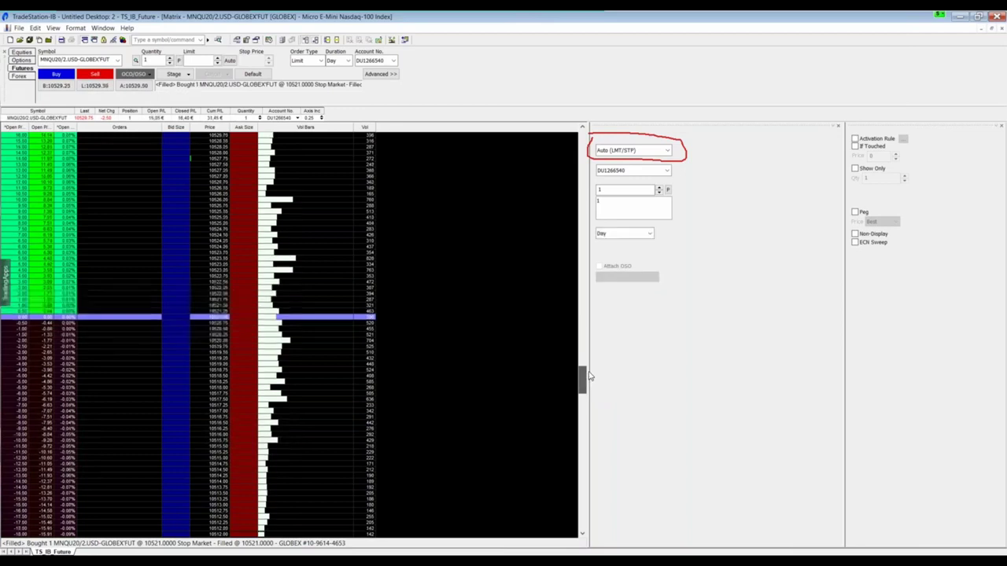
{"action": "scroll", "coordinate": [555, 329], "scroll_direction": "up", "scroll_amount": 5}
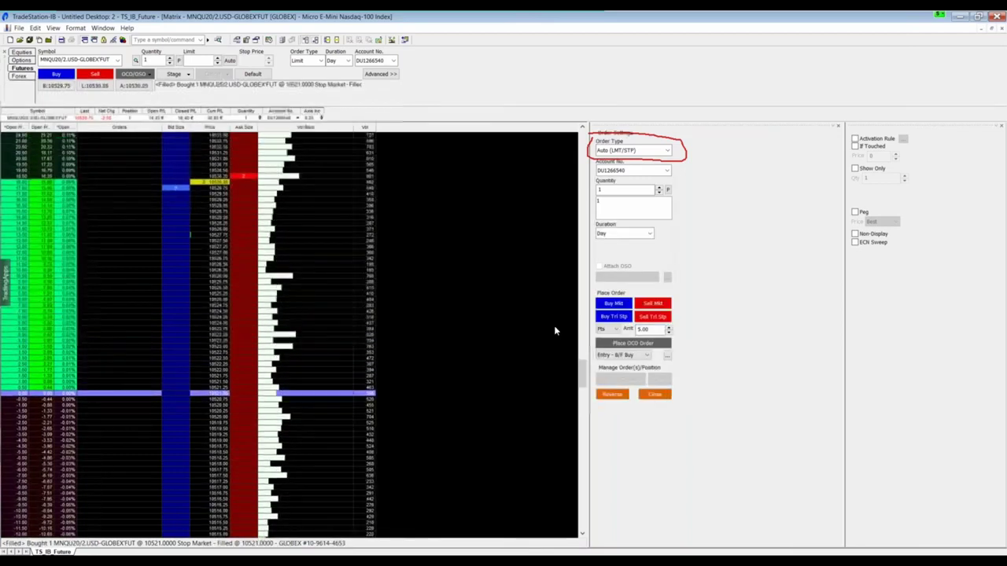
{"action": "scroll", "coordinate": [554, 331], "scroll_direction": "up", "scroll_amount": 3}
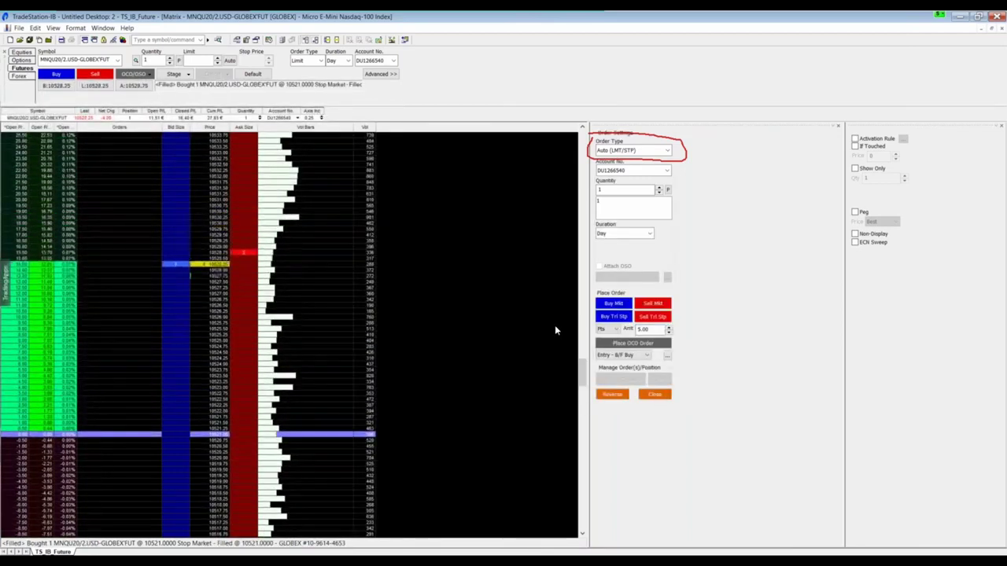
{"action": "left_click", "coordinate": [174, 235]}
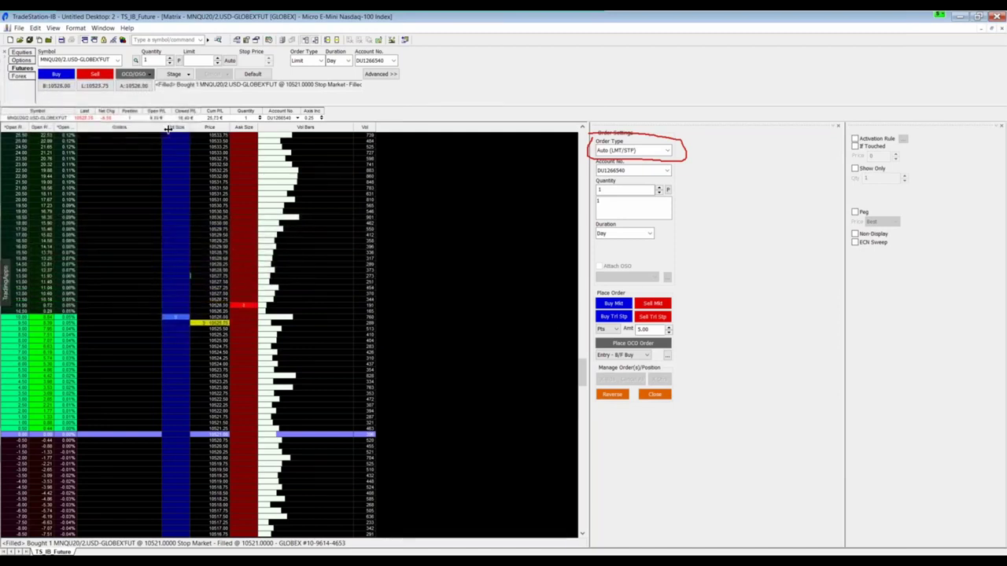
{"action": "left_click_drag", "start_coordinate": [167, 131], "coordinate": [208, 130]}
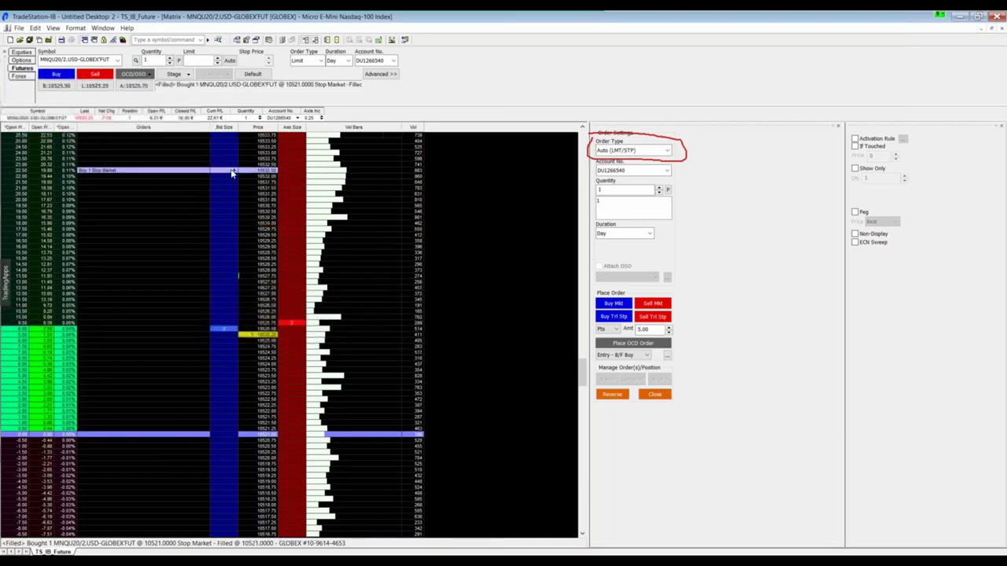
- Place a day order from the Matrix to sell 1 MNQU20/2.USD-GLOBEX'FUT at 10505.00 Stop Market
{"action": "scroll", "coordinate": [551, 409], "scroll_direction": "down", "scroll_amount": 6}
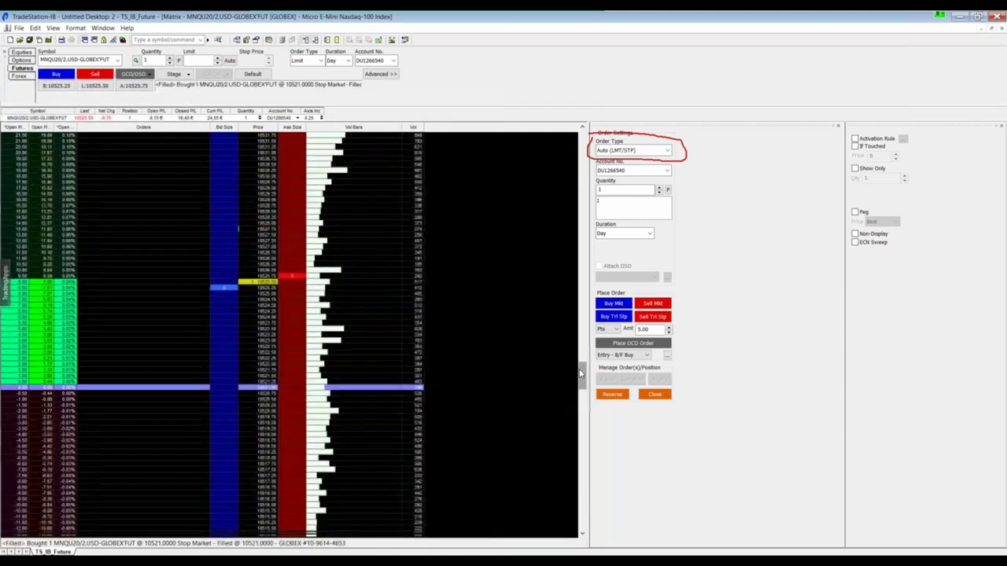
{"action": "scroll", "coordinate": [253, 453], "scroll_direction": "down", "scroll_amount": 8}
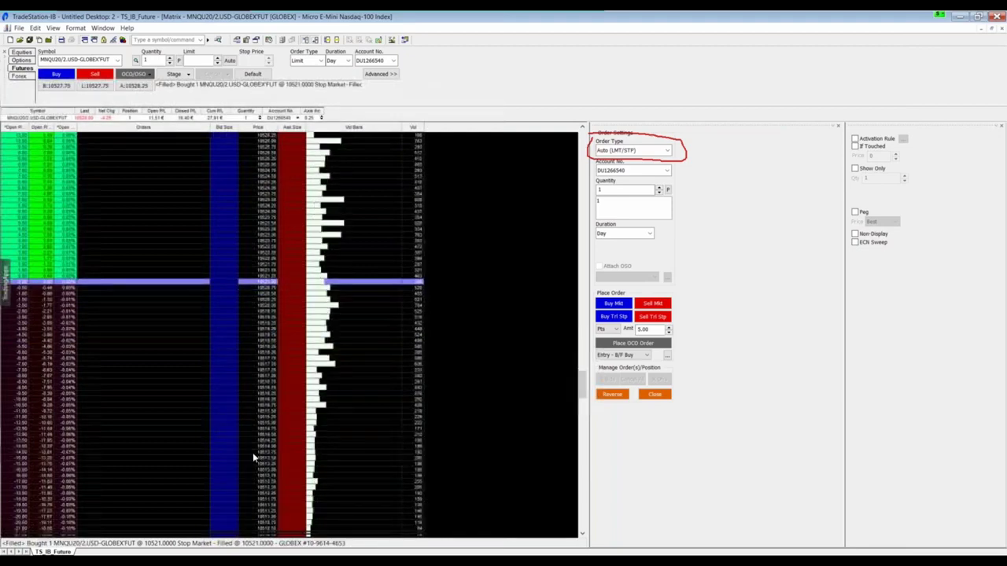
{"action": "scroll", "coordinate": [265, 433], "scroll_direction": "down", "scroll_amount": 2}
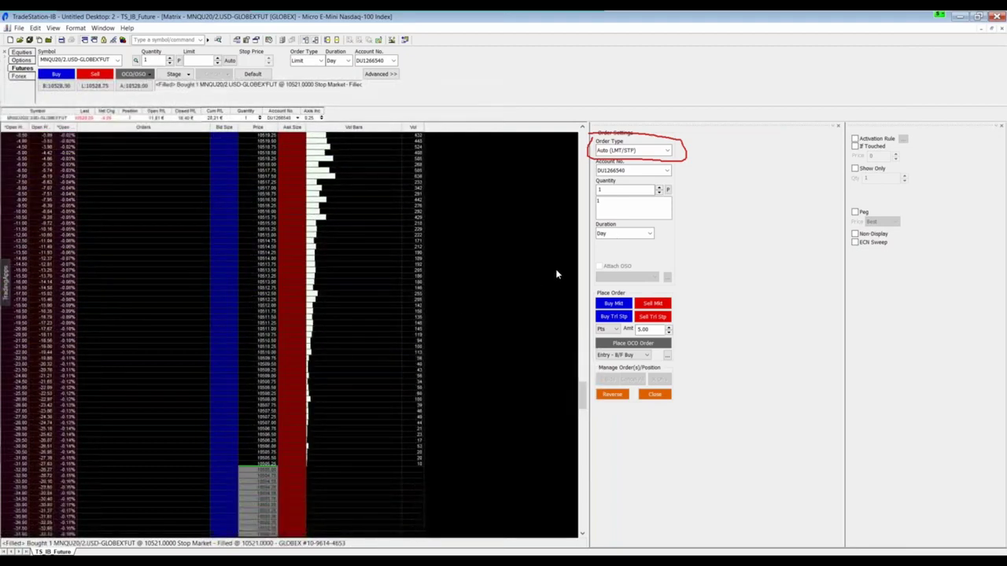
{"action": "left_click", "coordinate": [295, 359]}
{"action": "left_click_drag", "start_coordinate": [295, 365], "coordinate": [263, 489]}
{"action": "left_click", "coordinate": [294, 489]}
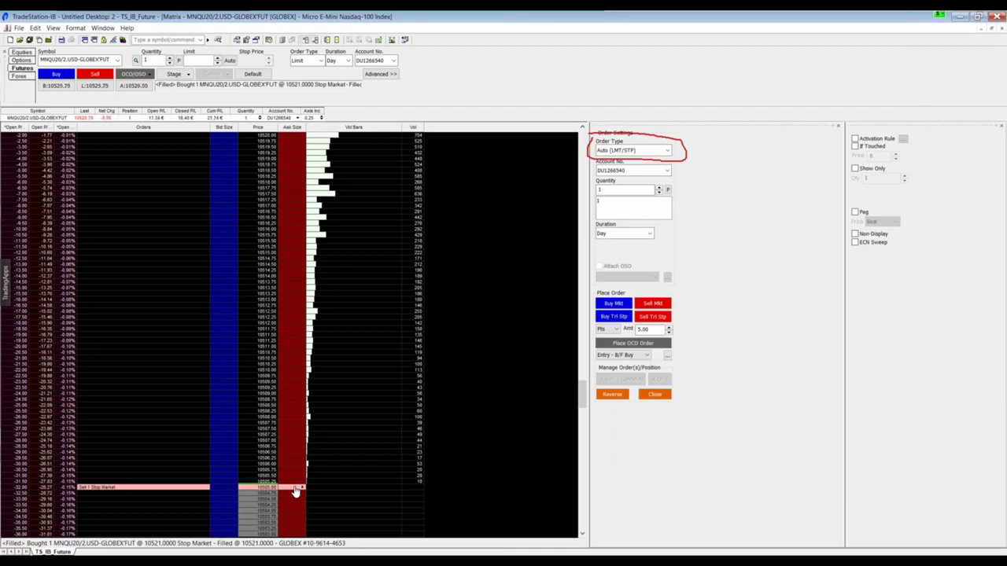
{"action": "left_click", "coordinate": [295, 489]}
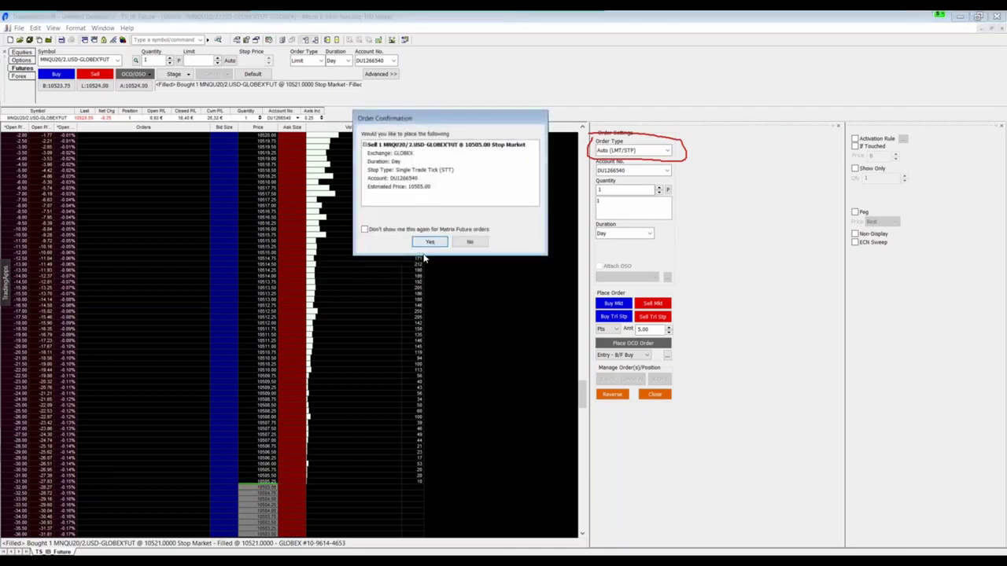
{"action": "left_click", "coordinate": [430, 243]}
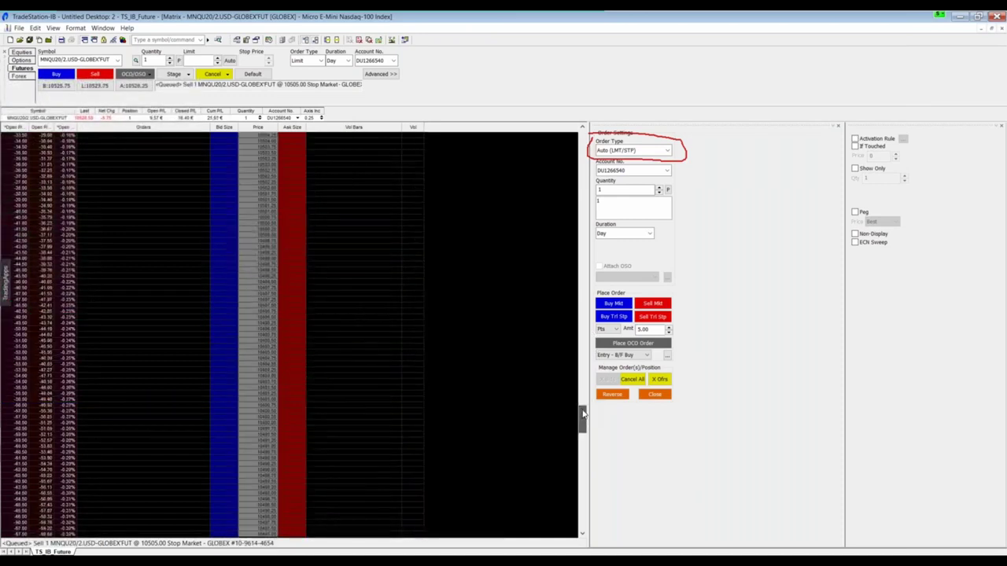
- Switch from the Matrix to the maximized 1-minute MNQU20/2.USD-GLOBEX'FUT chart and add its chart trading controls
{"action": "scroll", "coordinate": [586, 393], "scroll_direction": "down", "scroll_amount": 10}
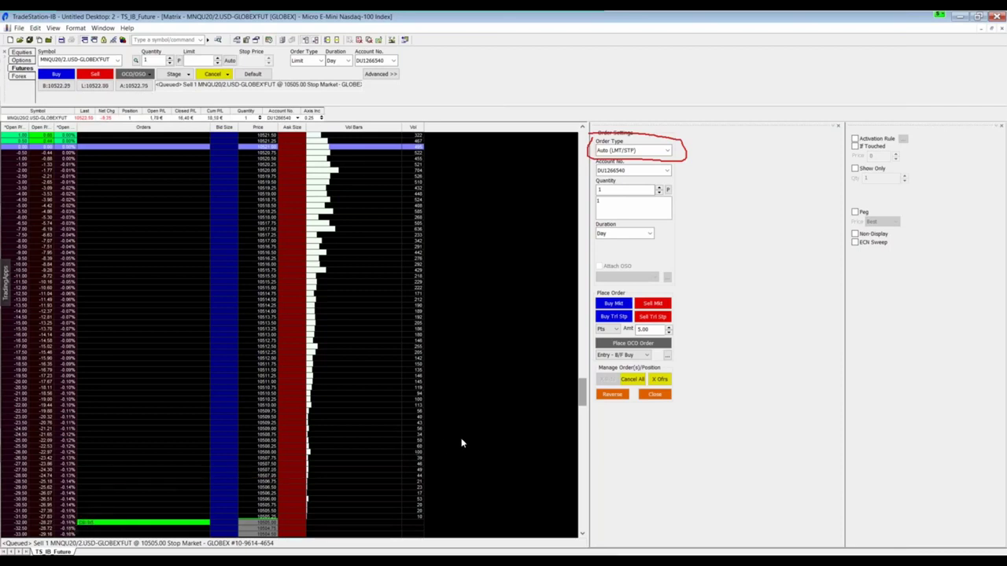
{"action": "left_click_drag", "start_coordinate": [581, 385], "coordinate": [580, 359]}
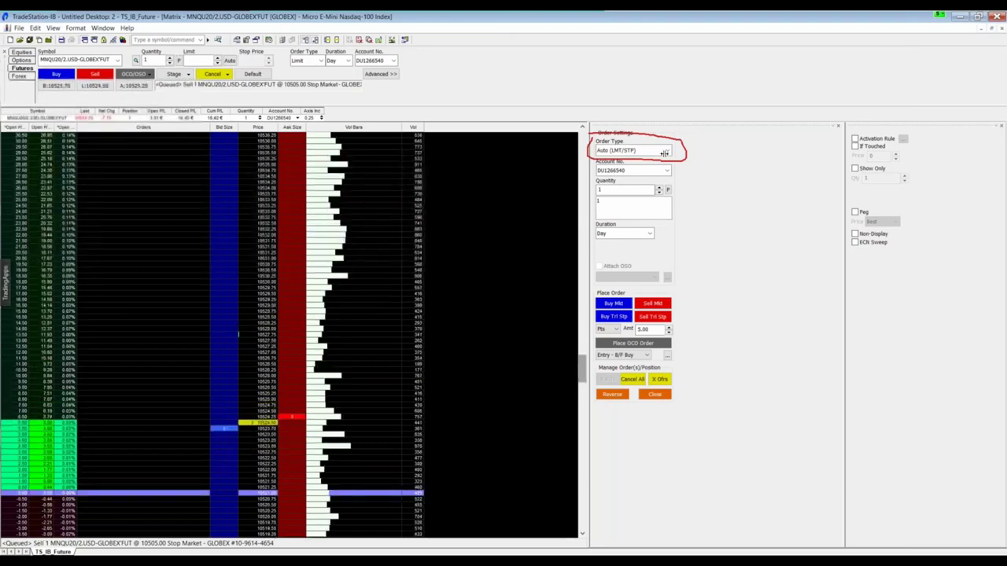
{"action": "left_click", "coordinate": [990, 28]}
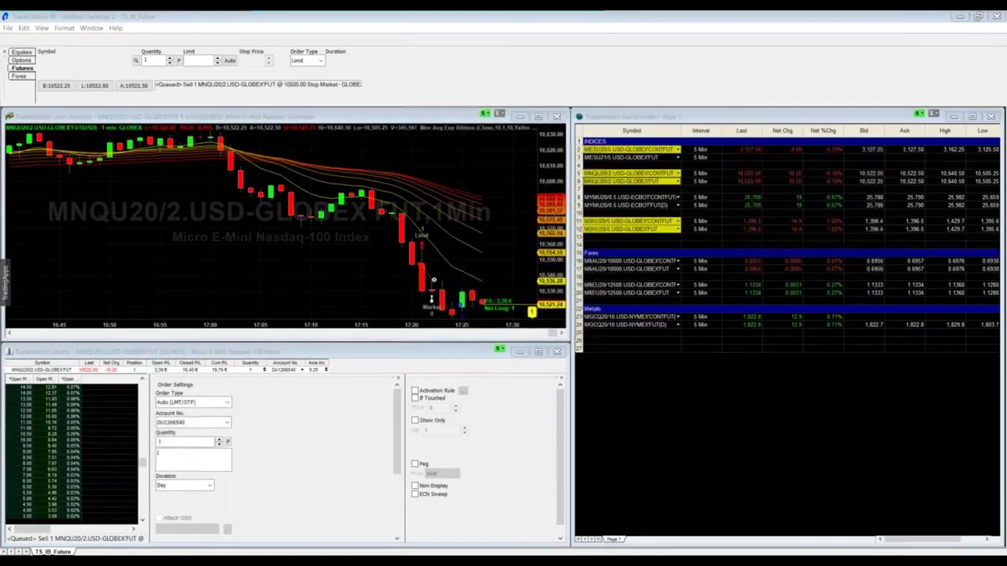
{"action": "left_click", "coordinate": [538, 116]}
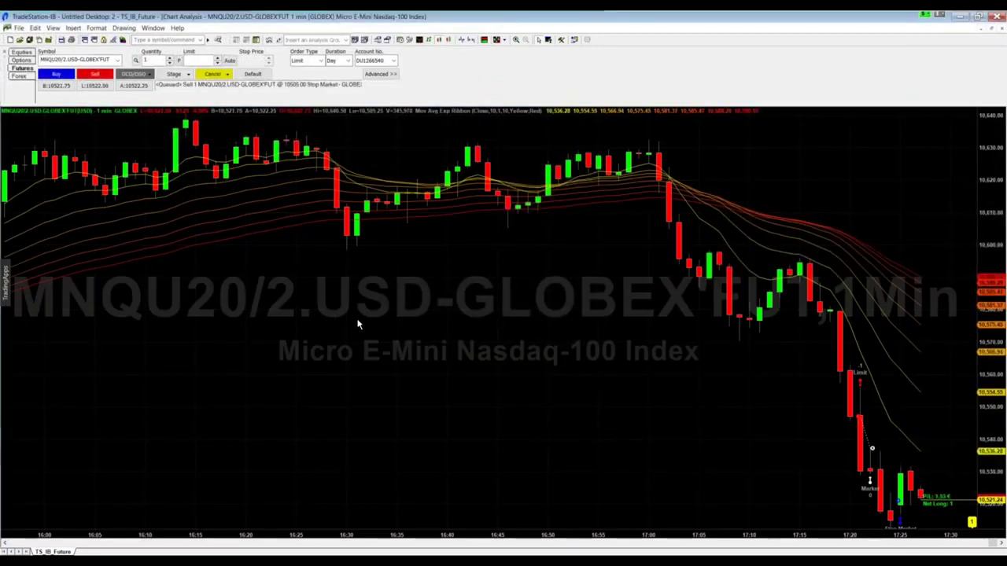
{"action": "right_click", "coordinate": [357, 324]}
{"action": "left_click", "coordinate": [431, 104]}
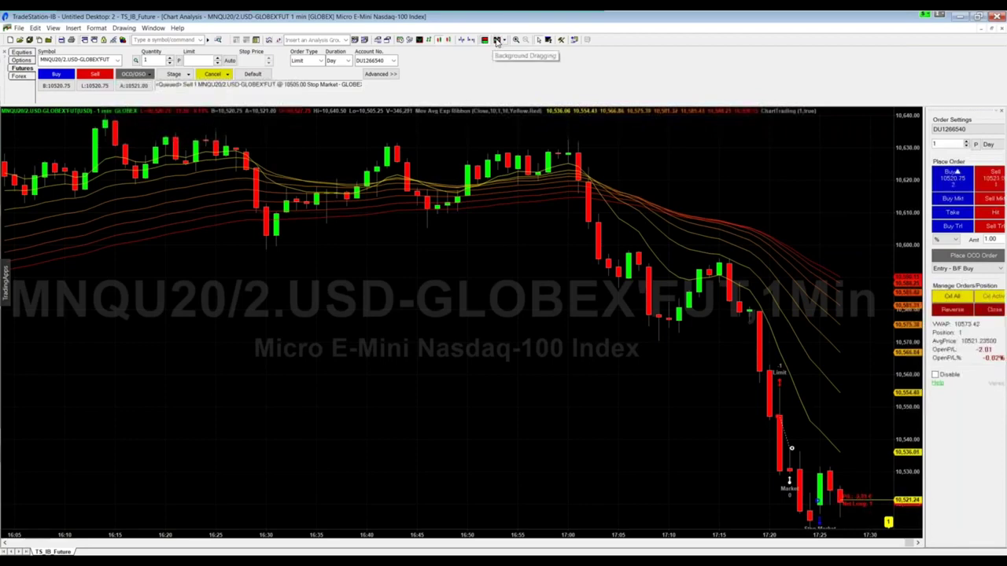
- Move the sell stop order on the chart to 10503.50, with the price scale adjusted to show it
{"action": "left_click_drag", "start_coordinate": [907, 220], "coordinate": [851, 432]}
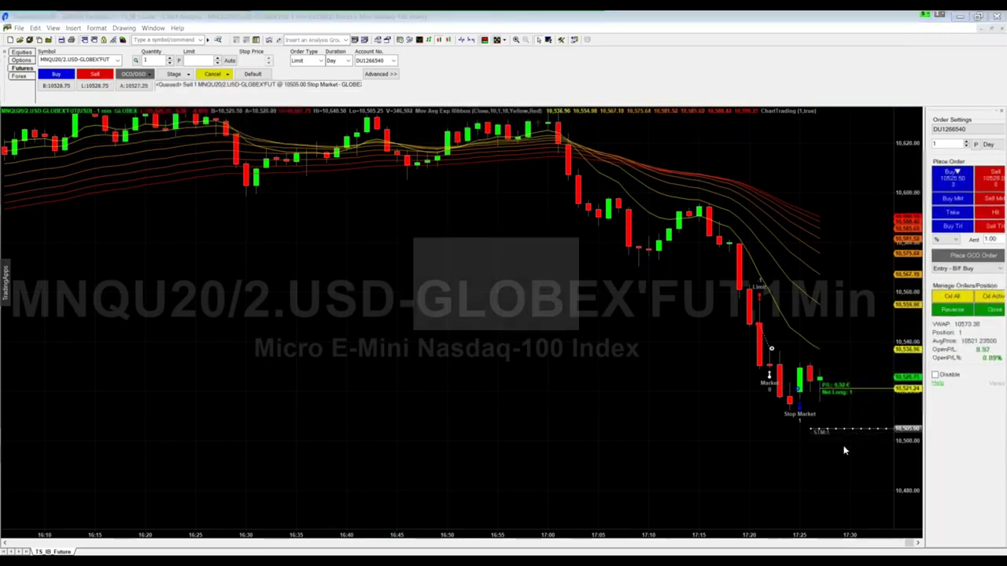
{"action": "left_click", "coordinate": [507, 337]}
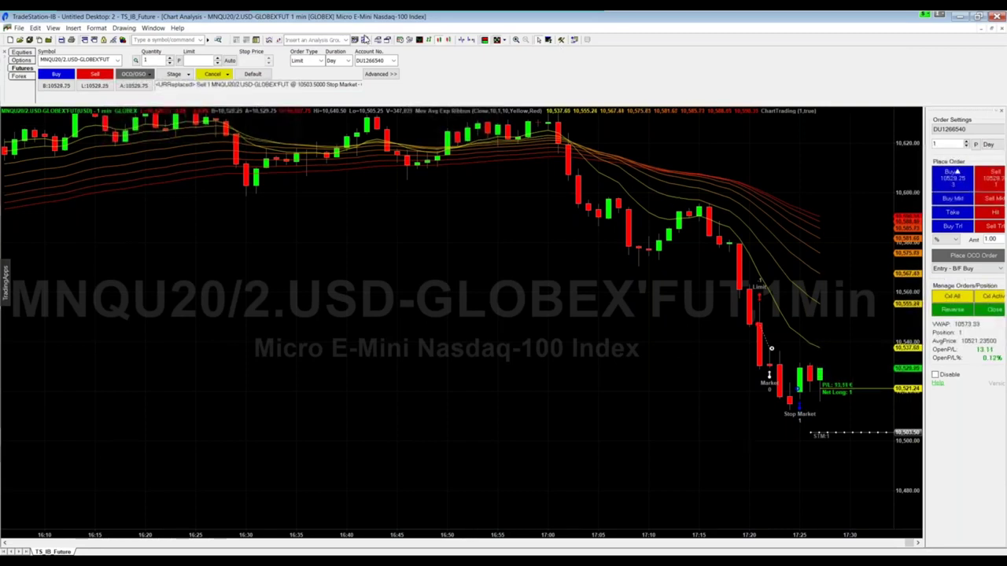
- Set the chart interval to 30 Minute
{"action": "left_click", "coordinate": [409, 39]}
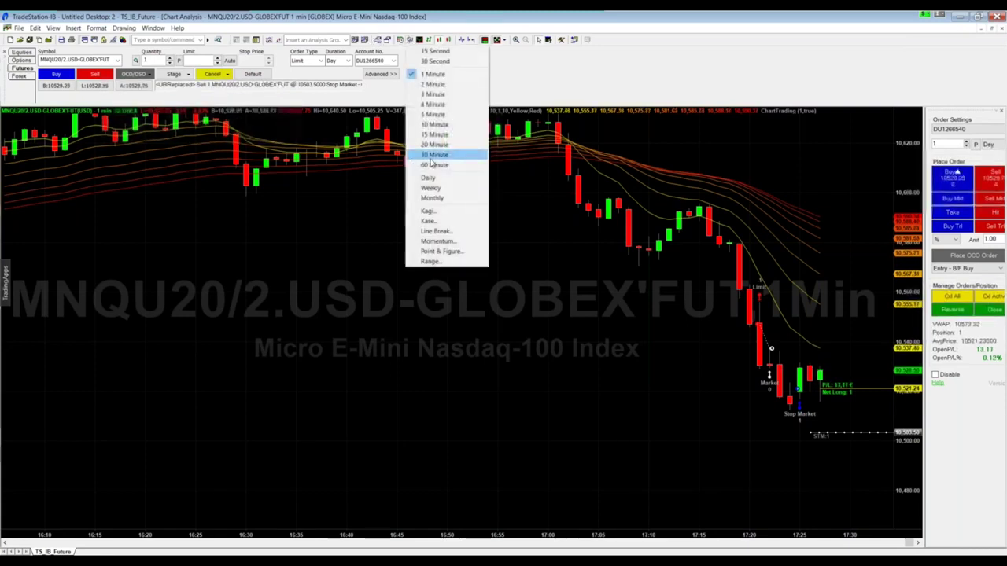
{"action": "left_click", "coordinate": [431, 155]}
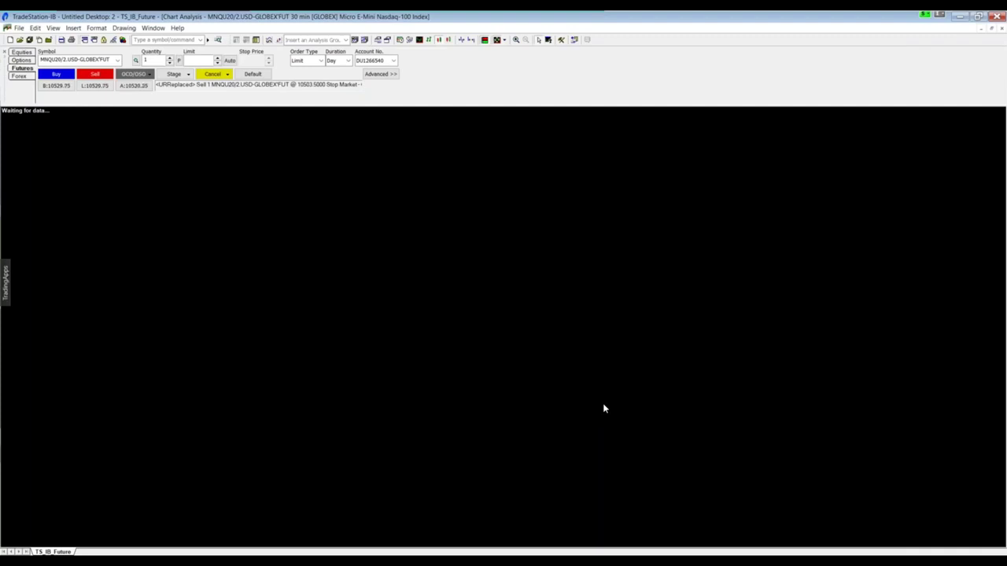
{"action": "left_click", "coordinate": [401, 43]}
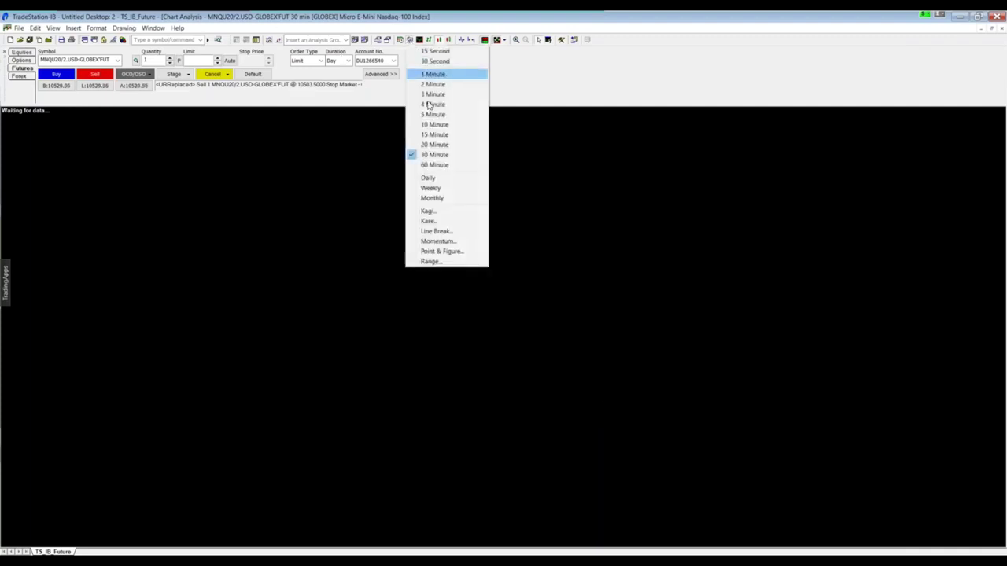
{"action": "left_click", "coordinate": [432, 126]}
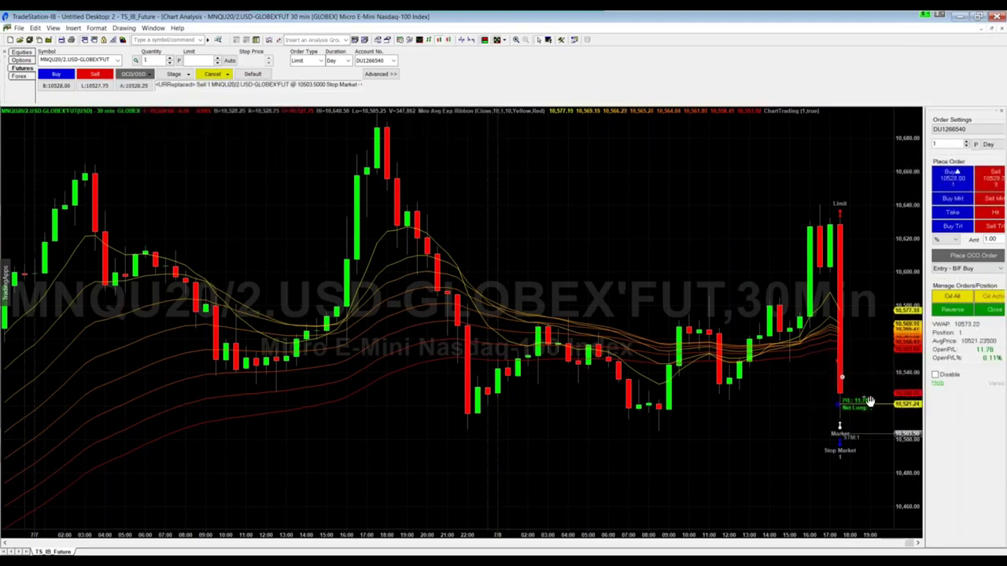
- Close the open position from the chart by selling 1 contract at market, and bring the Matrix back maximized
{"action": "left_click", "coordinate": [997, 311]}
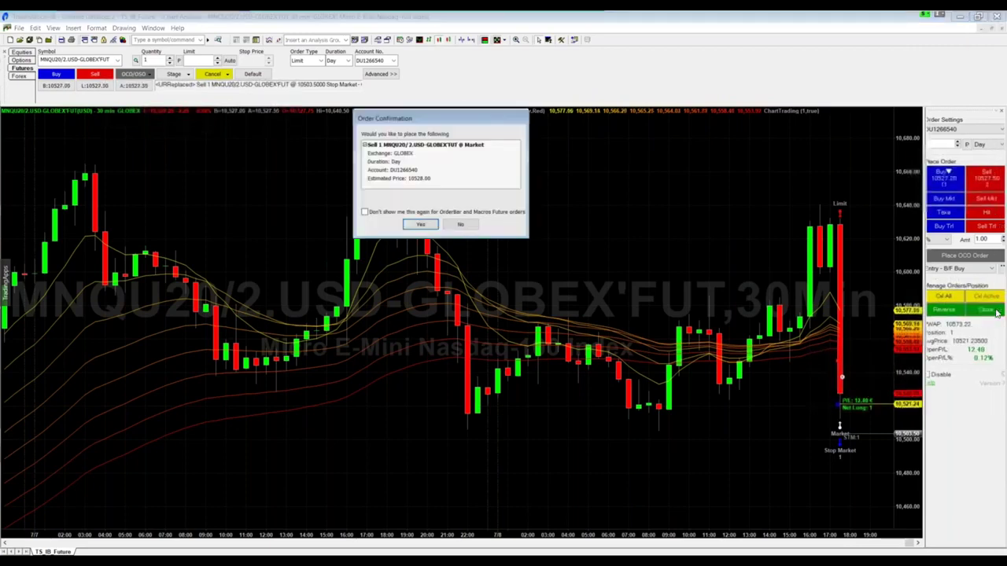
{"action": "key", "text": "Return"}
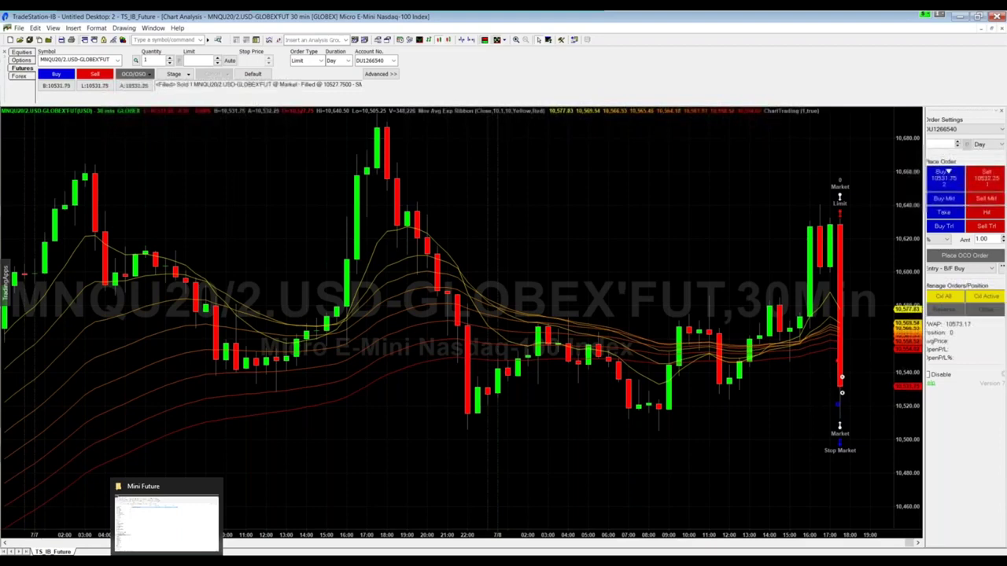
{"action": "left_click", "coordinate": [994, 28]}
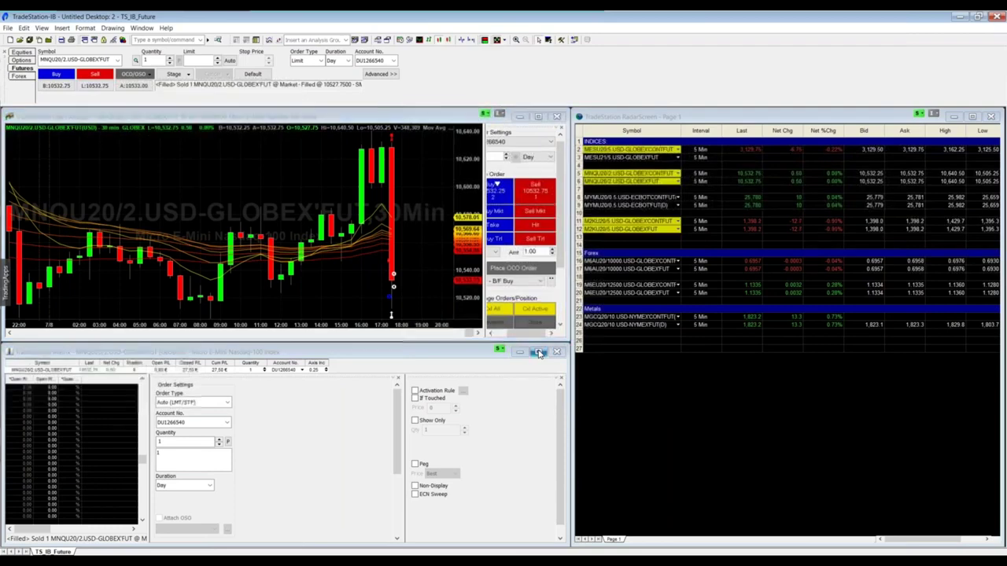
{"action": "left_click", "coordinate": [538, 353]}
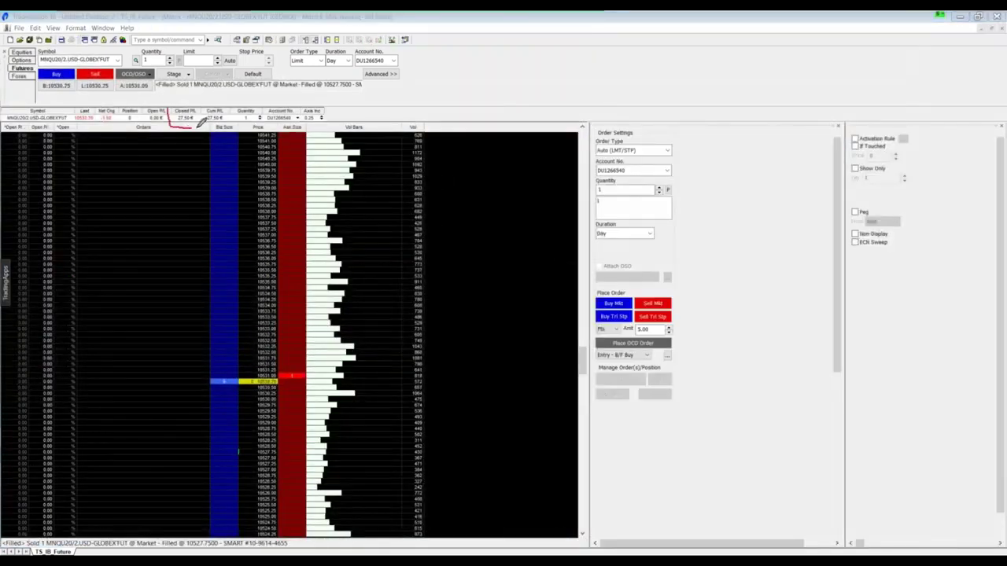
{"action": "mouse_move", "coordinate": [233, 120]}
{"action": "left_mouse_down"}
{"action": "mouse_move", "coordinate": [233, 102]}
{"action": "mouse_move", "coordinate": [169, 105]}
{"action": "left_mouse_up"}
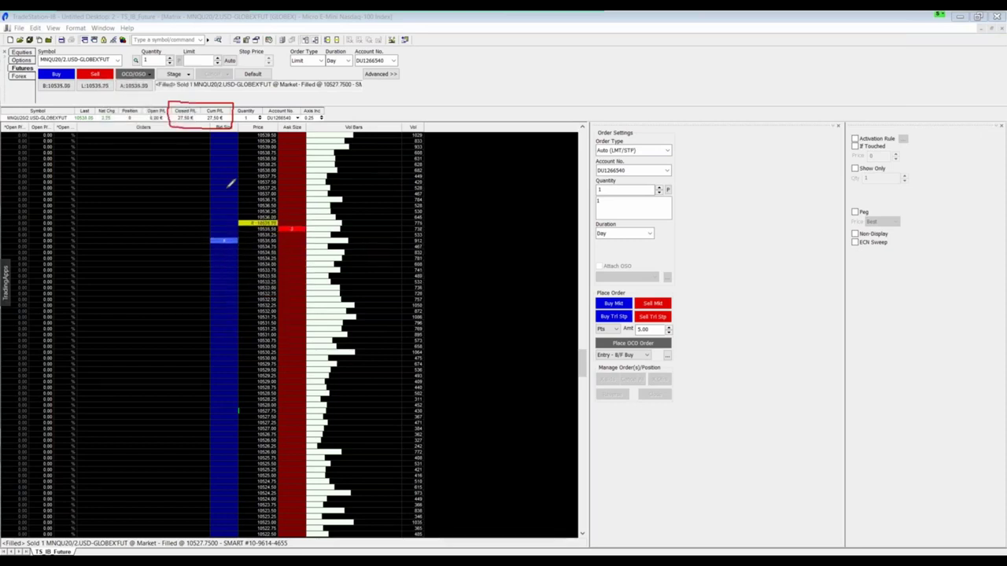
- Select the OCO template Exit - Brk - 1L/1S in the Matrix and buy 1 MNQU20/2.USD-GLOBEX'FUT at market
{"action": "scroll", "coordinate": [231, 184], "scroll_direction": "up", "scroll_amount": 2}
{"action": "scroll", "coordinate": [231, 184], "scroll_direction": "up", "scroll_amount": 5}
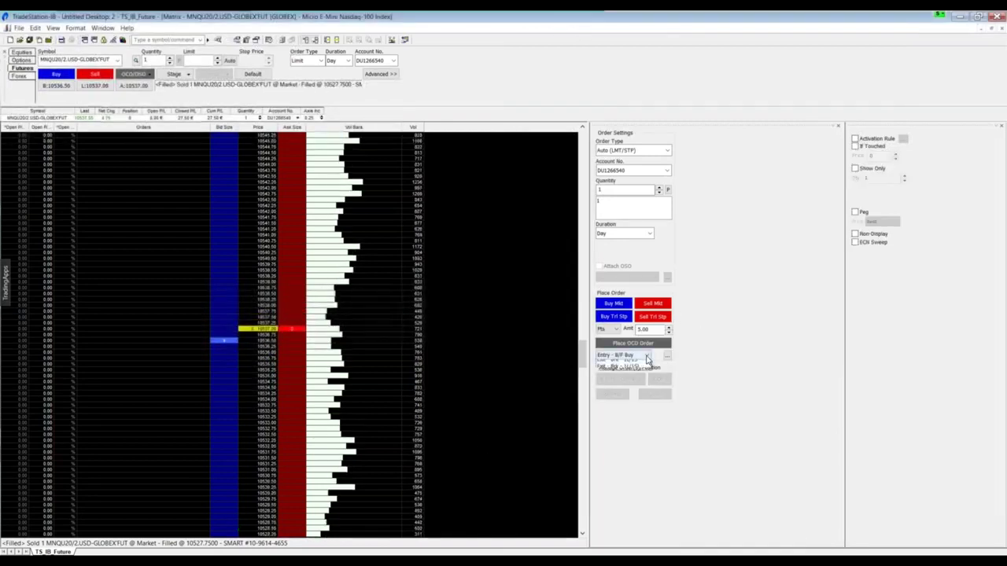
{"action": "left_click", "coordinate": [646, 355]}
{"action": "left_click", "coordinate": [645, 371]}
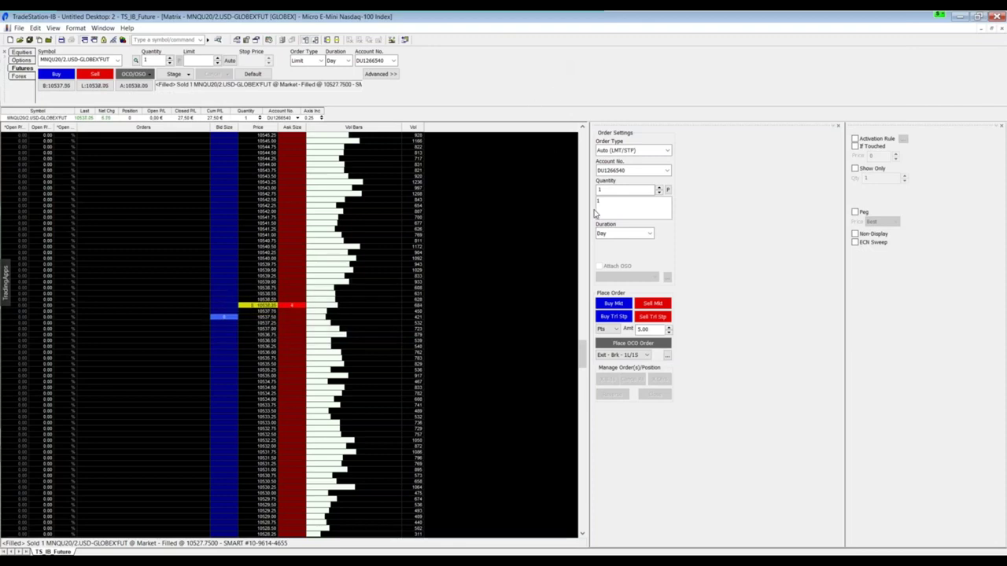
{"action": "left_click", "coordinate": [613, 302]}
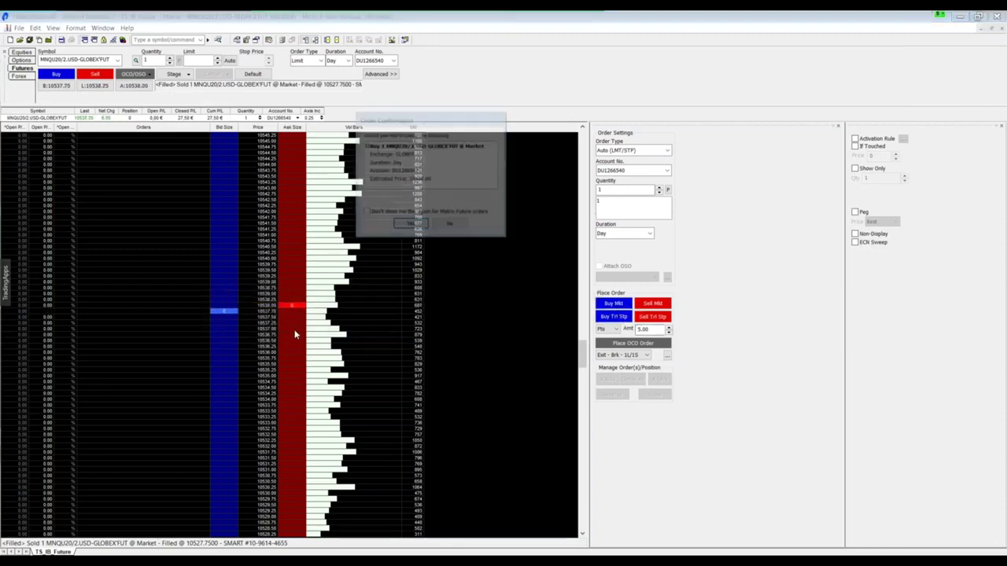
{"action": "key", "text": "Return"}
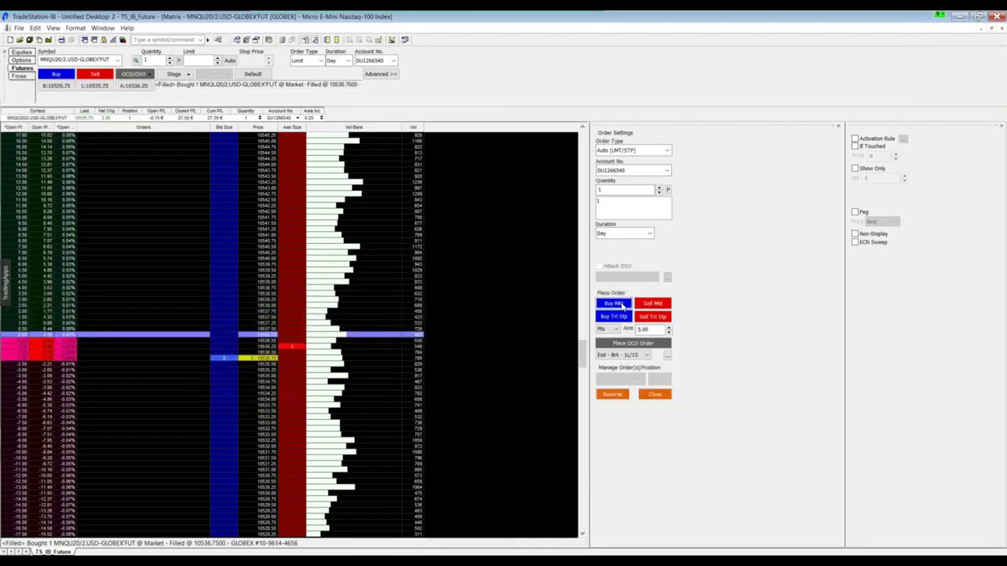
{"action": "left_click", "coordinate": [227, 414]}
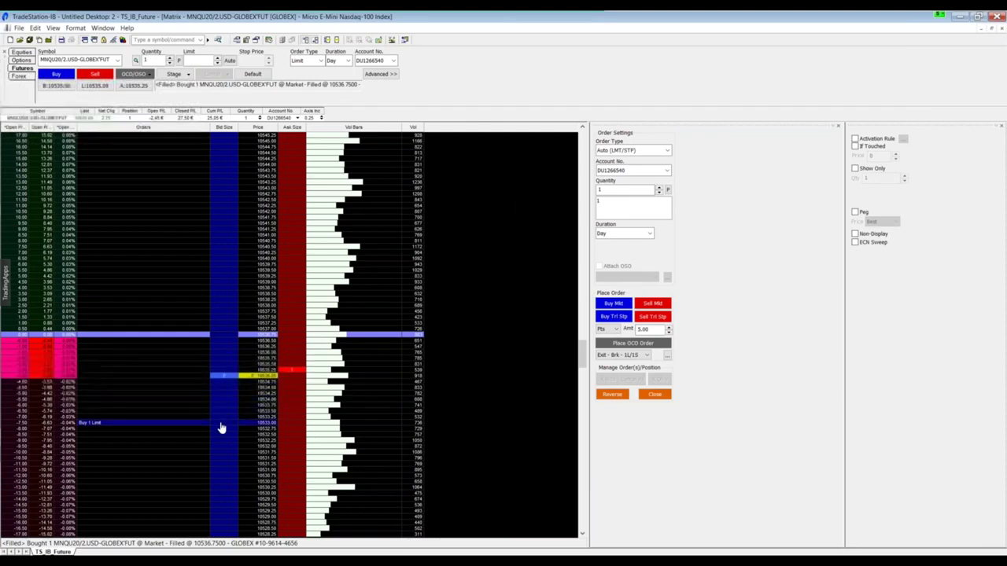
{"action": "left_click_drag", "start_coordinate": [225, 454], "coordinate": [229, 232]}
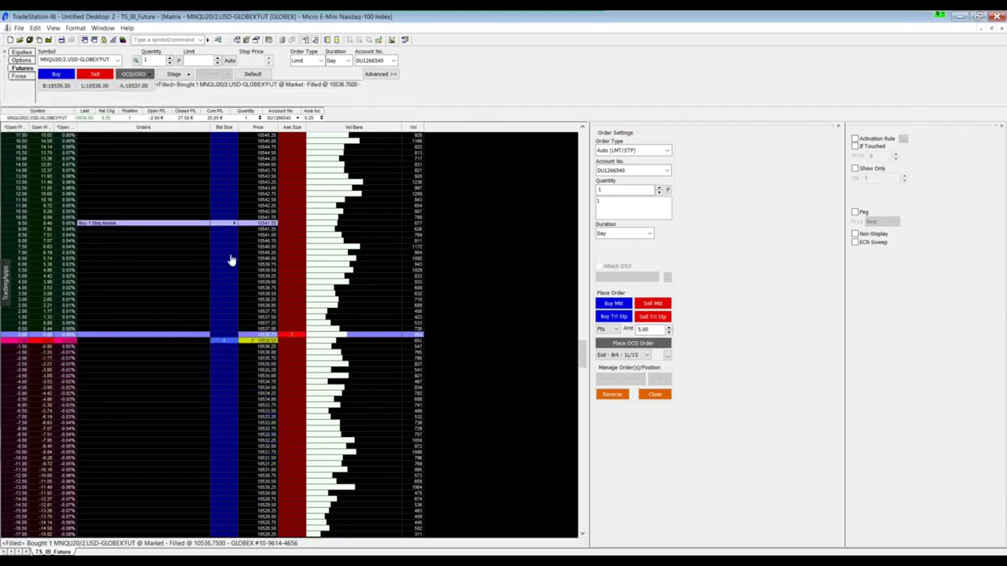
{"action": "left_click", "coordinate": [297, 431]}
{"action": "left_click_drag", "start_coordinate": [297, 431], "coordinate": [331, 316]}
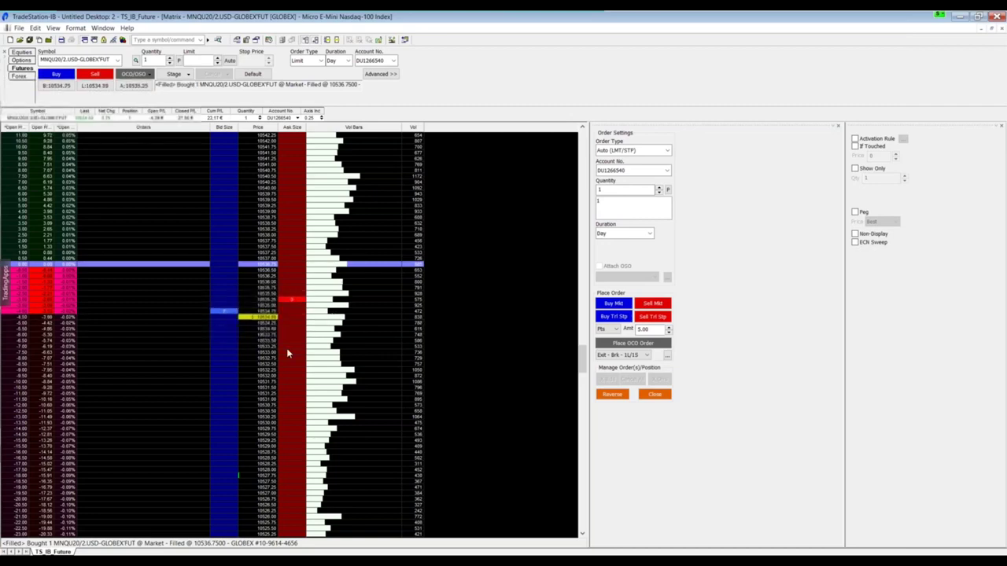
- Review the OCO settings of the Exit - Brk - 1L/1S template and place the OCO exit order for the open position
{"action": "left_click", "coordinate": [625, 355]}
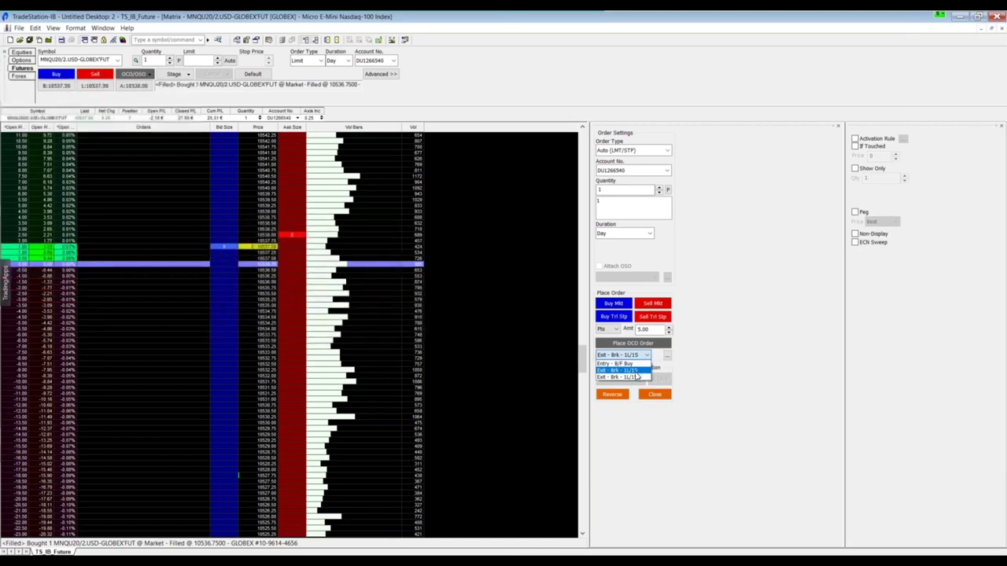
{"action": "left_click", "coordinate": [638, 371]}
{"action": "left_click", "coordinate": [666, 355]}
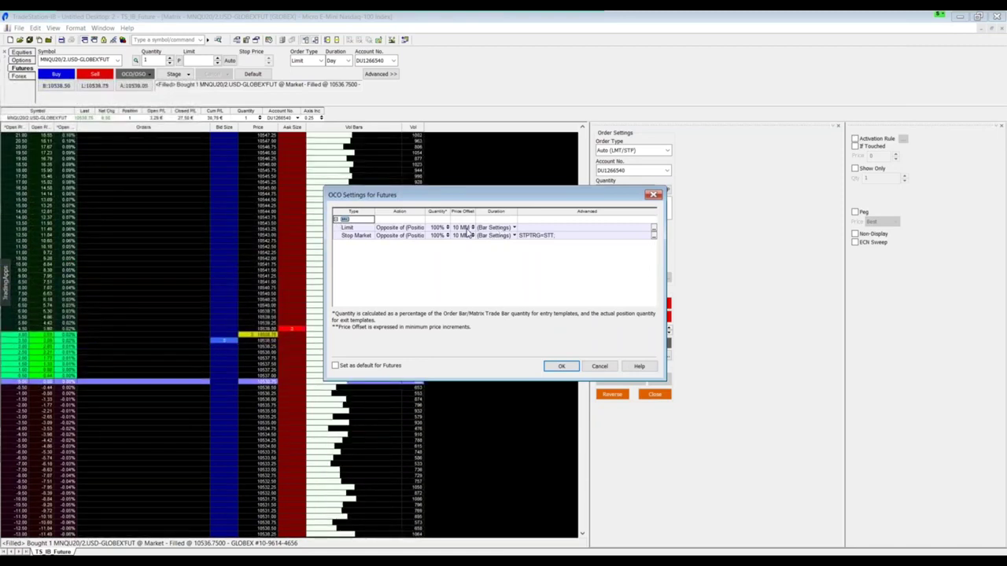
{"action": "left_click", "coordinate": [561, 366]}
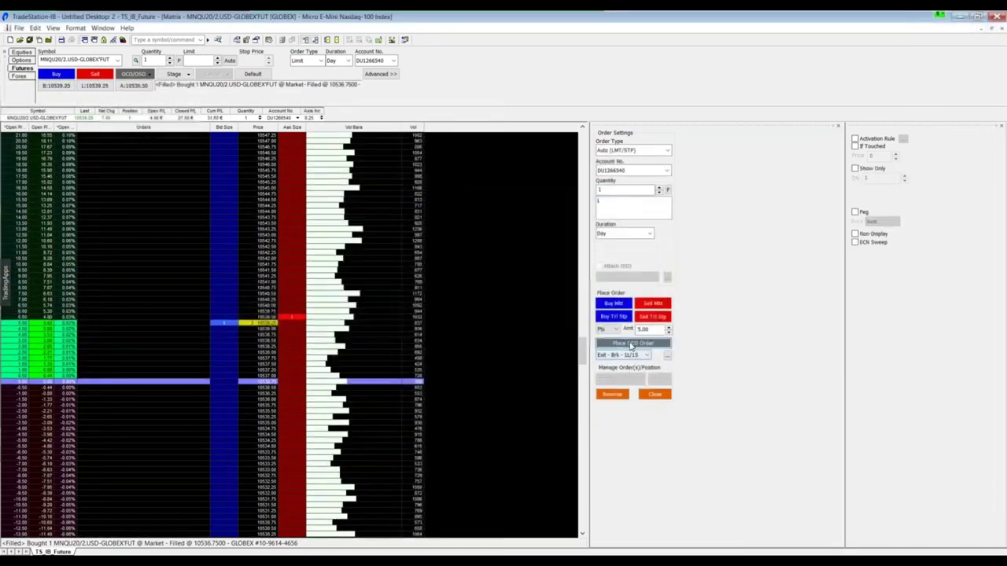
{"action": "left_click", "coordinate": [431, 292]}
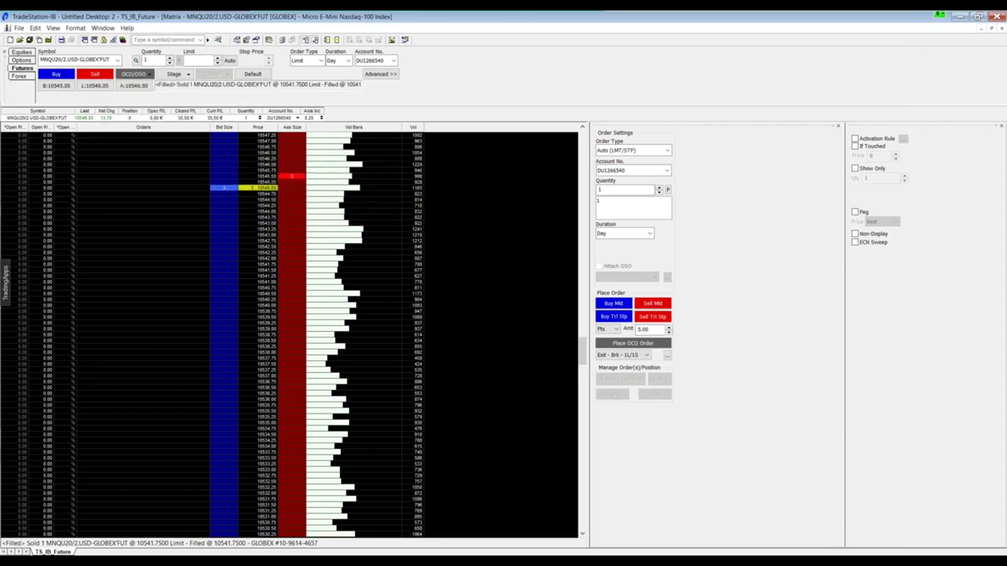
{"action": "left_click", "coordinate": [667, 356]}
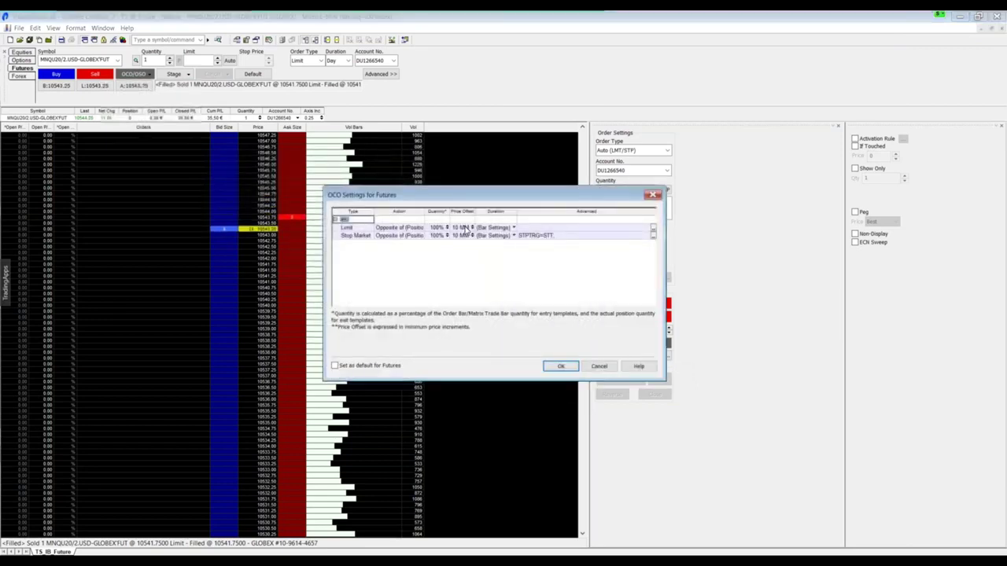
{"action": "left_click", "coordinate": [460, 228]}
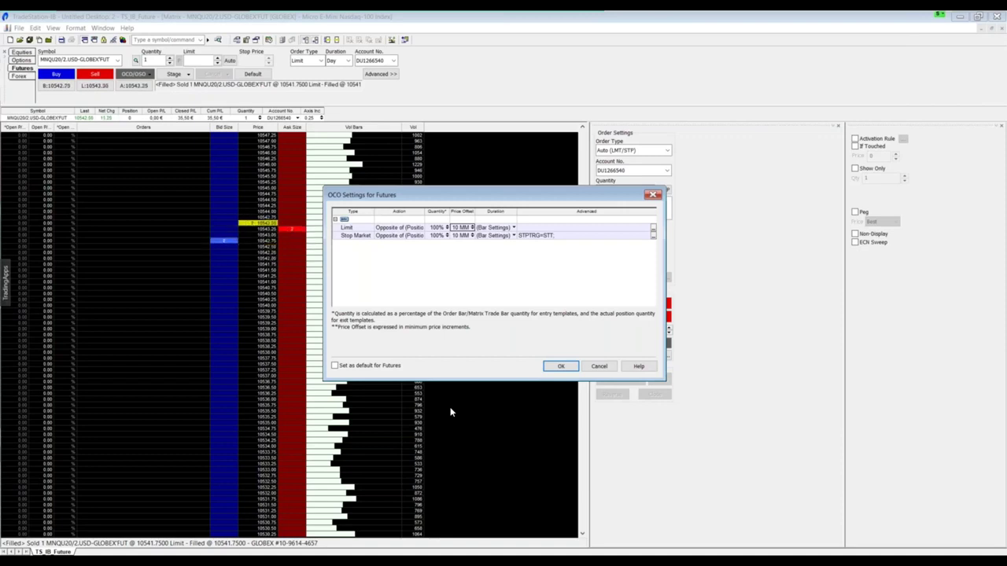
{"action": "left_click", "coordinate": [598, 366]}
- Buy 1 MNQU20/2.USD-GLOBEX'FUT at market from the Matrix
{"action": "left_click", "coordinate": [612, 303]}
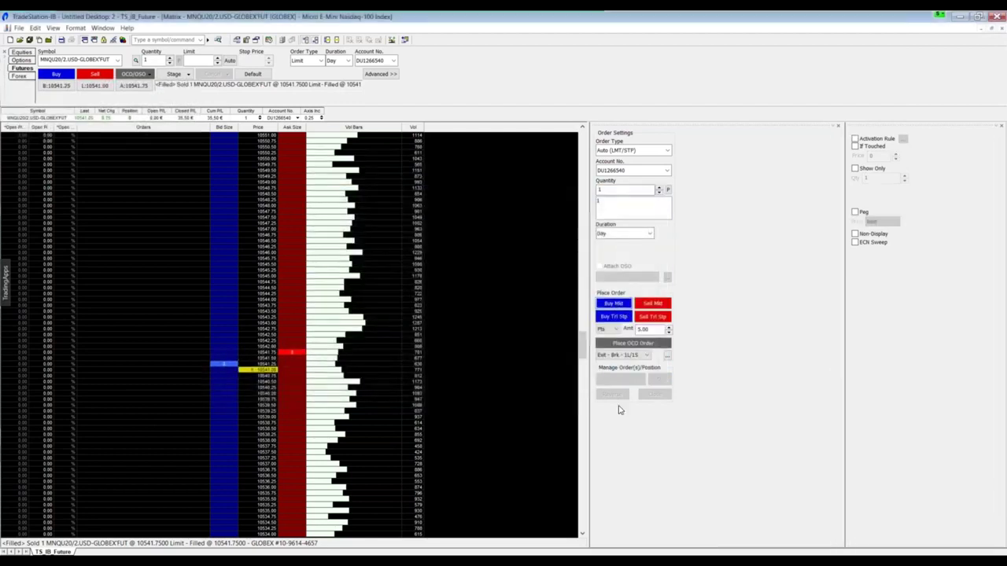
{"action": "left_click", "coordinate": [409, 225]}
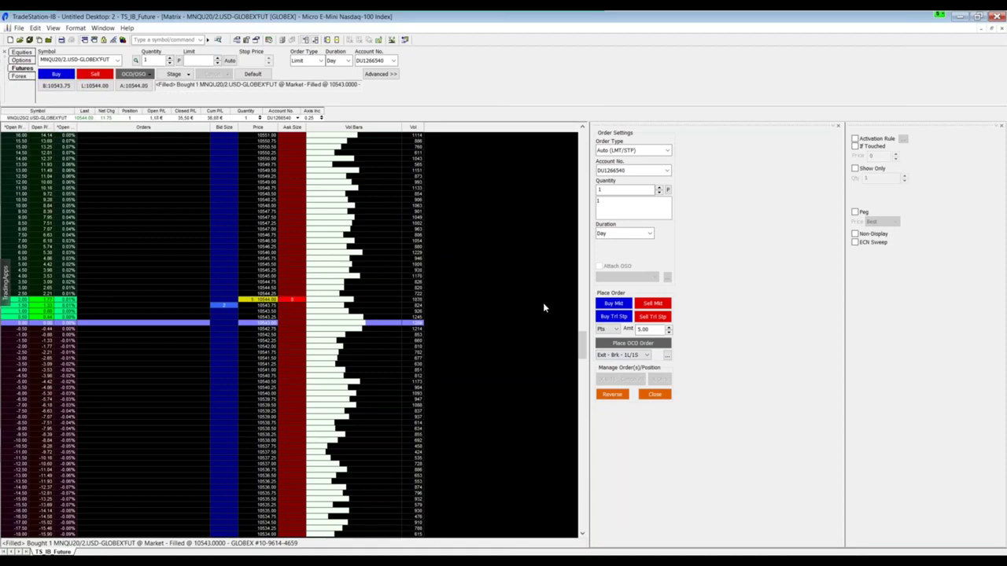
- Set the Limit and Stop Market price offsets of the Exit - Brk - 1L/1S template to 30 and place the OCO exit order
{"action": "left_click", "coordinate": [667, 355]}
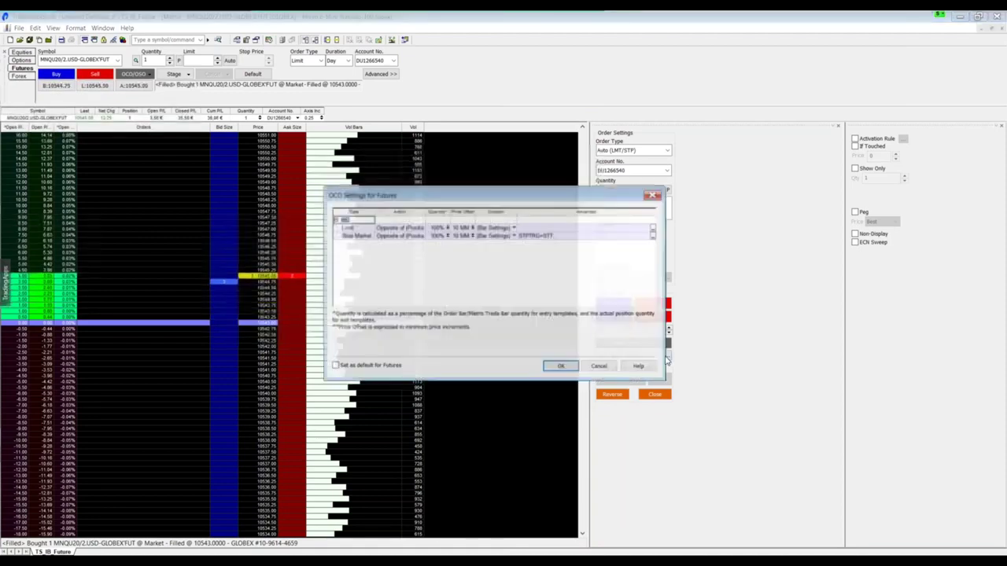
{"action": "left_click", "coordinate": [461, 229]}
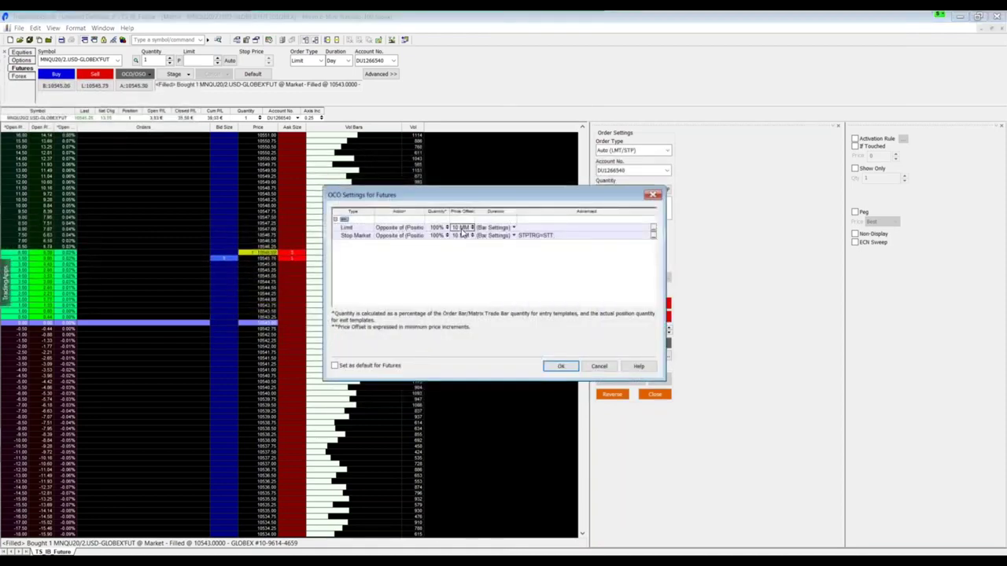
{"action": "type", "text": "30"}
{"action": "left_click", "coordinate": [462, 236]}
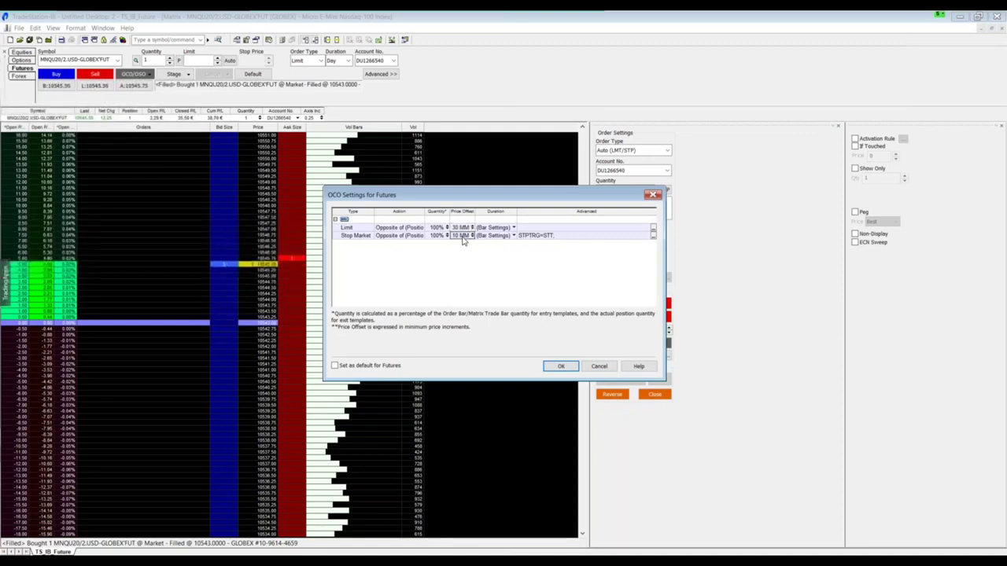
{"action": "type", "text": "30"}
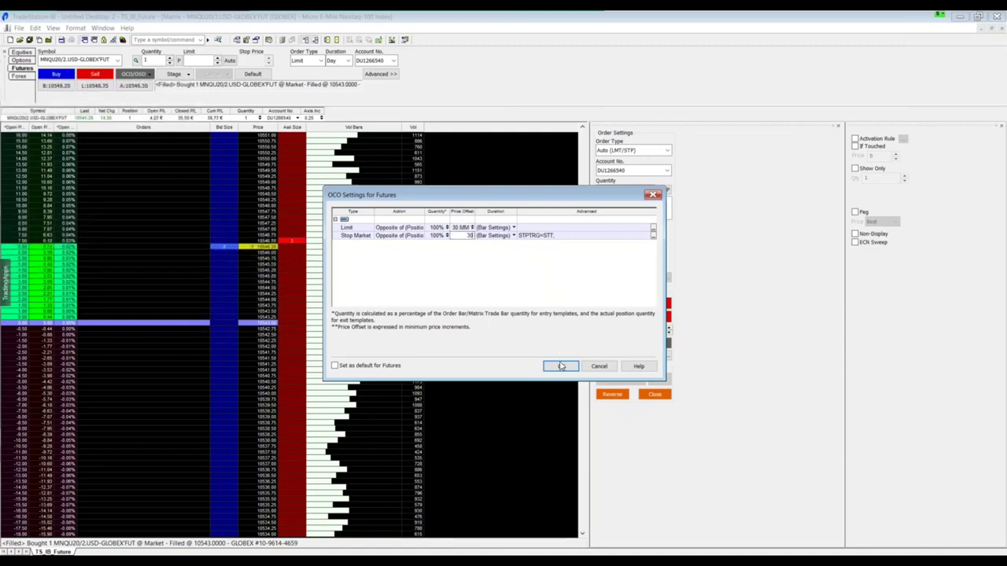
{"action": "left_click", "coordinate": [560, 367]}
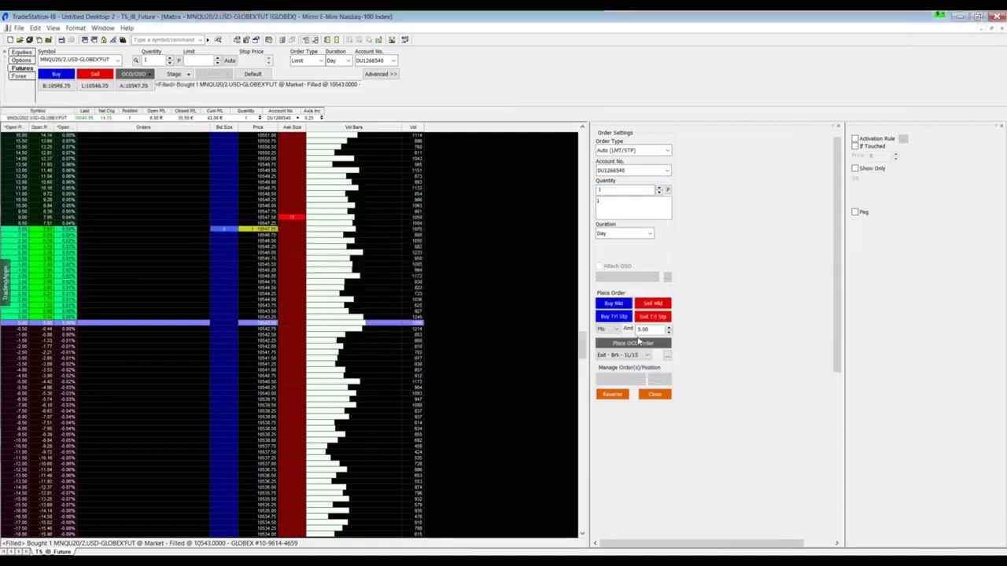
{"action": "left_click", "coordinate": [638, 343]}
{"action": "left_click", "coordinate": [430, 294]}
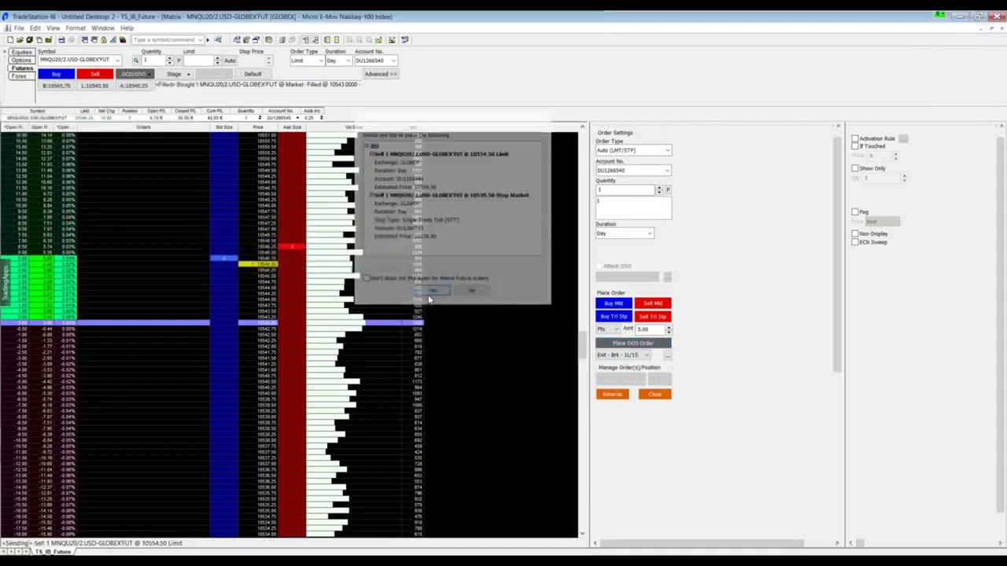
- Move the sell stop market exit order down the Matrix price ladder to 10534.75 and further to 10529.00, accepting each replacement
{"action": "scroll", "coordinate": [196, 418], "scroll_direction": "up", "scroll_amount": 5}
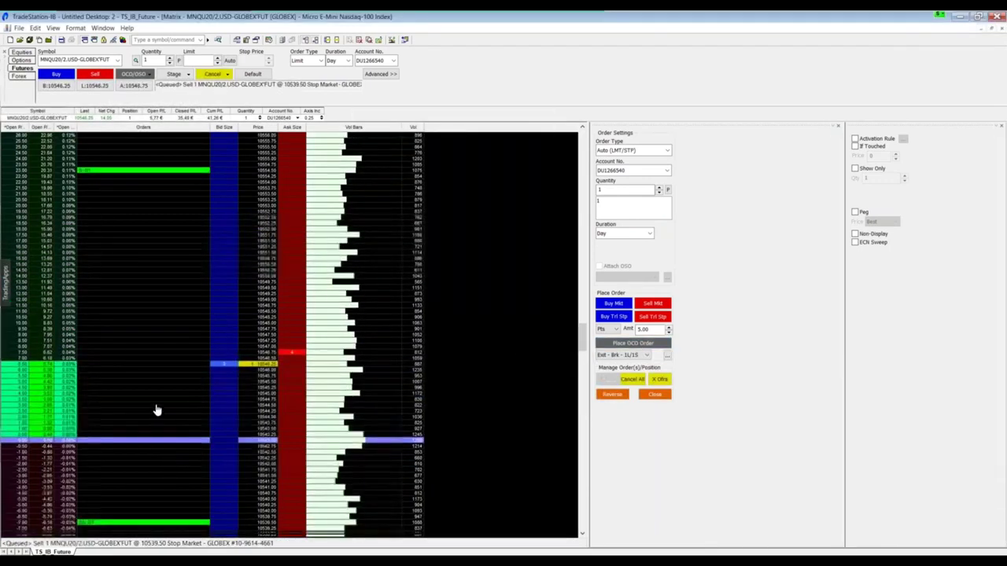
{"action": "scroll", "coordinate": [157, 402], "scroll_direction": "down", "scroll_amount": 5}
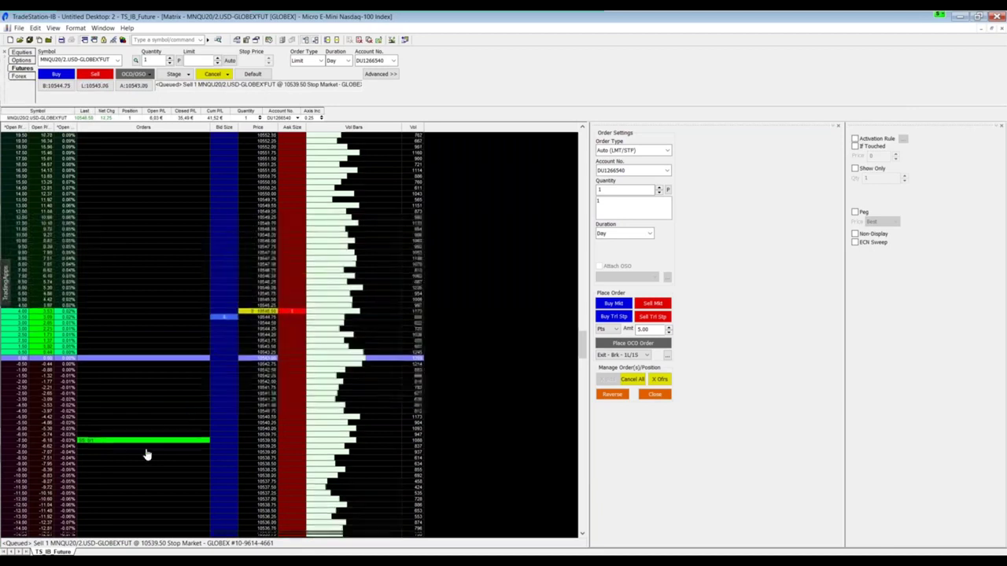
{"action": "scroll", "coordinate": [147, 454], "scroll_direction": "down", "scroll_amount": 3}
{"action": "left_click_drag", "start_coordinate": [149, 396], "coordinate": [176, 490]}
{"action": "left_click", "coordinate": [503, 336]}
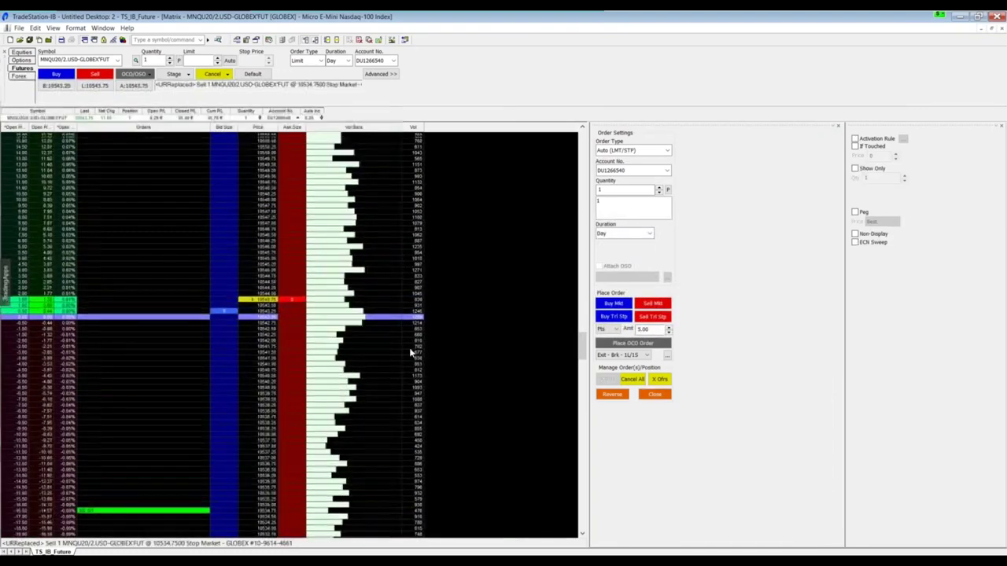
{"action": "scroll", "coordinate": [89, 450], "scroll_direction": "down", "scroll_amount": 5}
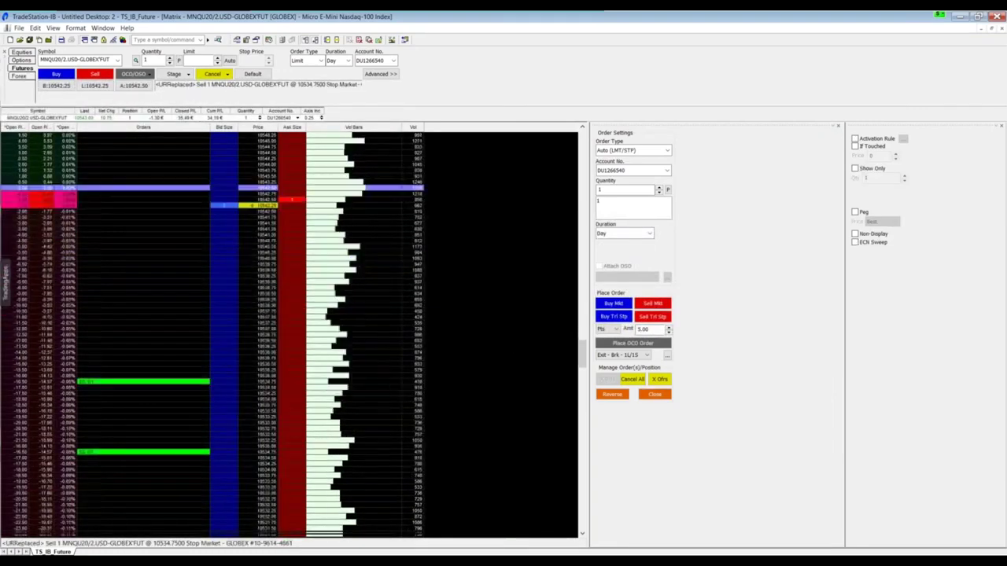
{"action": "scroll", "coordinate": [119, 418], "scroll_direction": "down", "scroll_amount": 3}
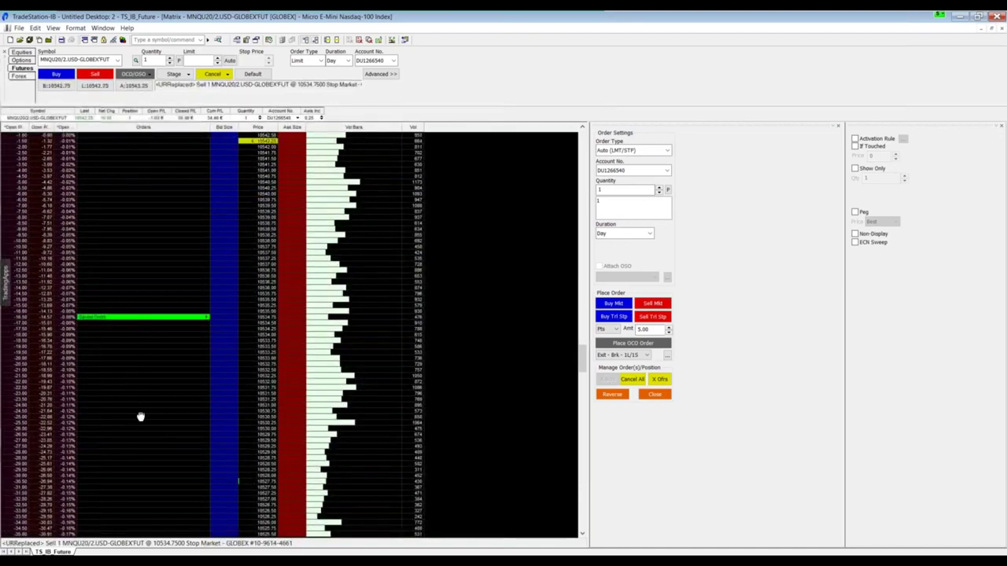
{"action": "left_click_drag", "start_coordinate": [141, 317], "coordinate": [141, 452]}
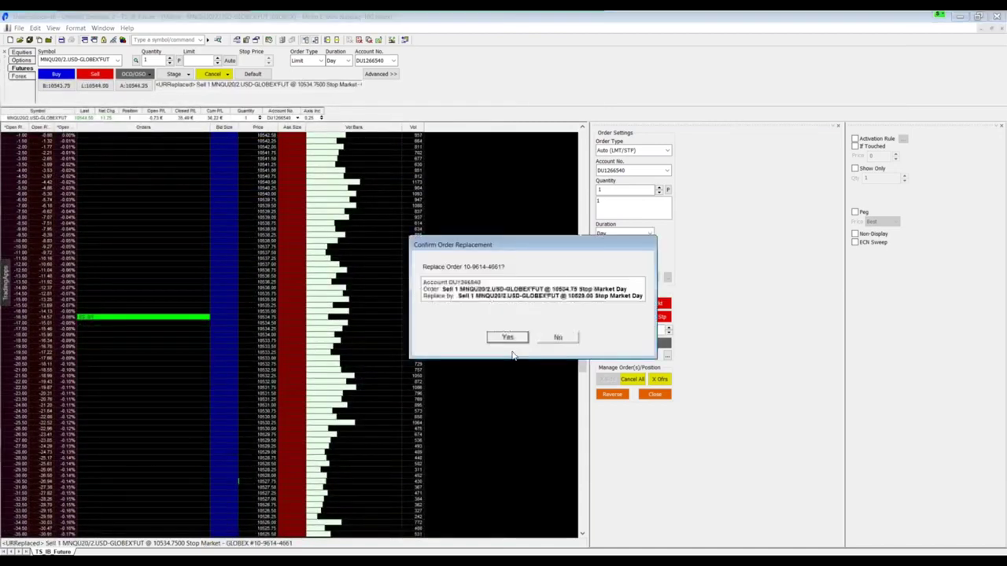
{"action": "left_click", "coordinate": [507, 338]}
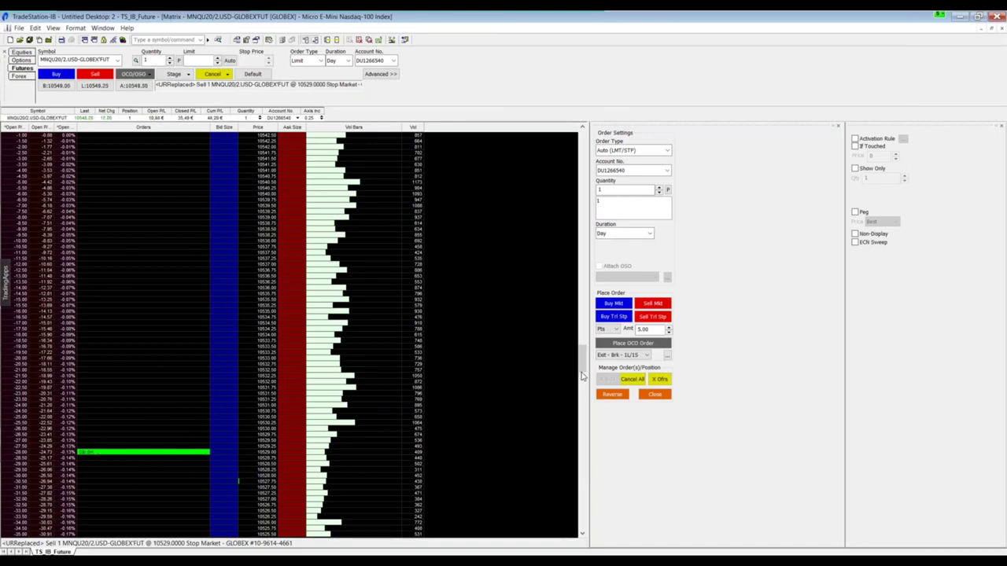
- Move the sell limit exit order up the Matrix price ladder to 10560.25 and accept the replacement
{"action": "left_click_drag", "start_coordinate": [583, 374], "coordinate": [580, 321]}
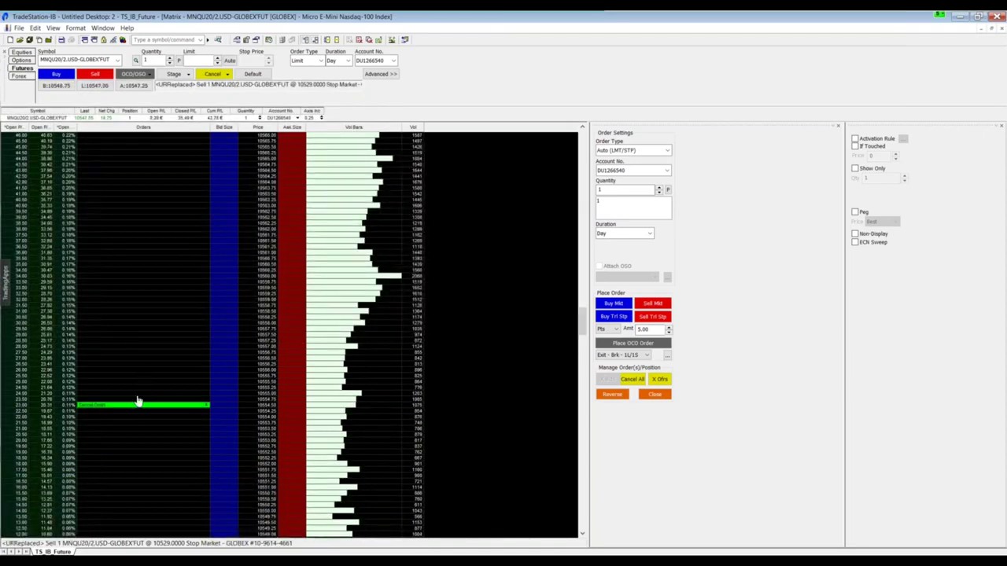
{"action": "mouse_move", "coordinate": [138, 401]}
{"action": "left_mouse_down"}
{"action": "mouse_move", "coordinate": [140, 270]}
{"action": "mouse_move", "coordinate": [139, 386]}
{"action": "left_mouse_up"}
{"action": "left_click", "coordinate": [498, 341]}
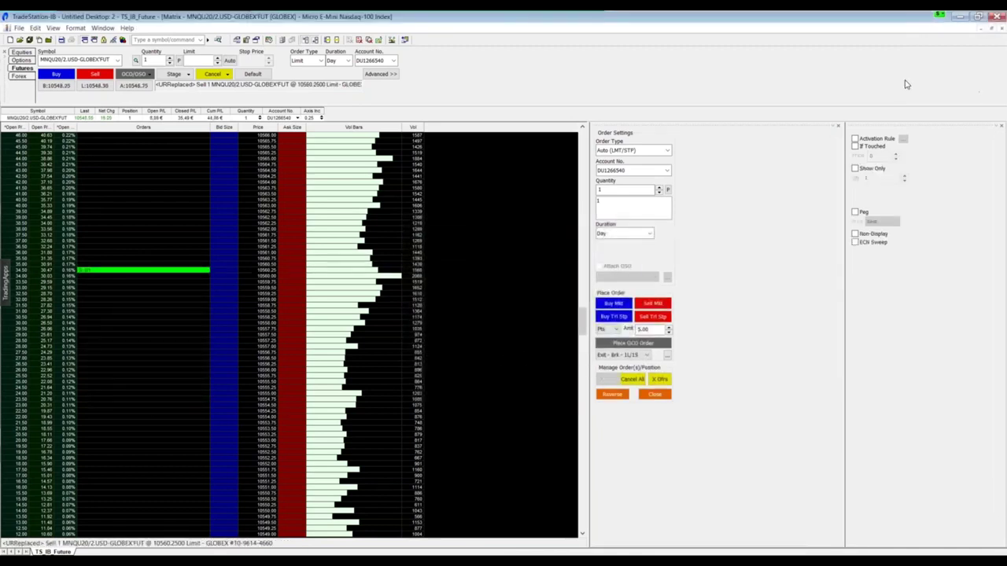
- Widen the Matrix price ladder by narrowing the order settings and activation rule areas beside it
{"action": "left_click_drag", "start_coordinate": [843, 168], "coordinate": [942, 169]}
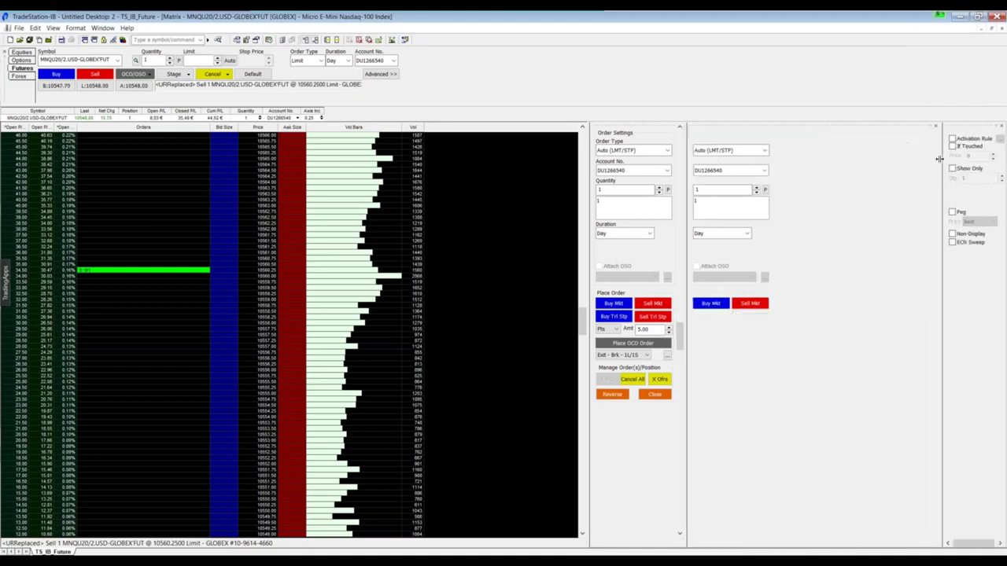
{"action": "left_click_drag", "start_coordinate": [586, 186], "coordinate": [832, 186]}
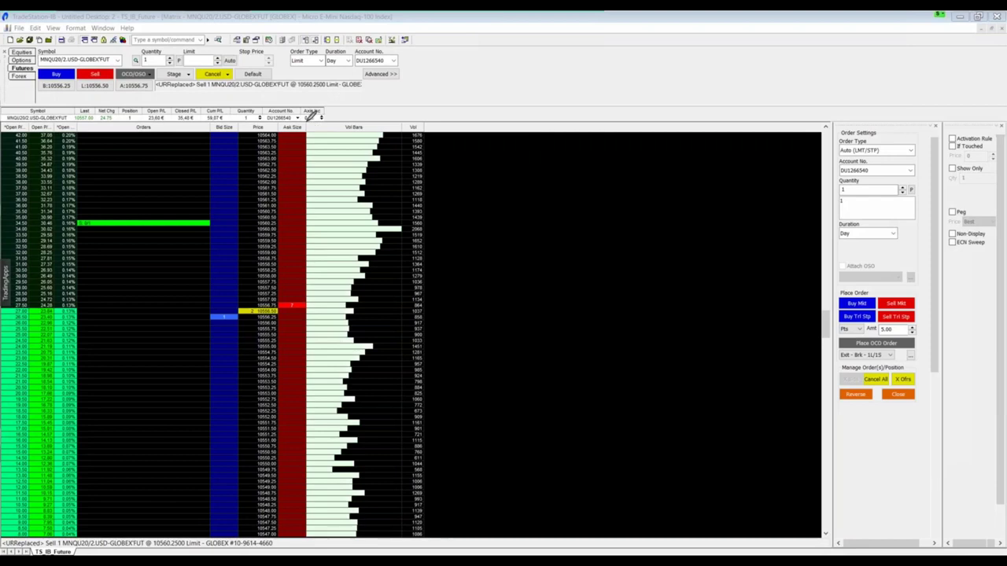
{"action": "left_click_drag", "start_coordinate": [446, 340], "coordinate": [459, 81]}
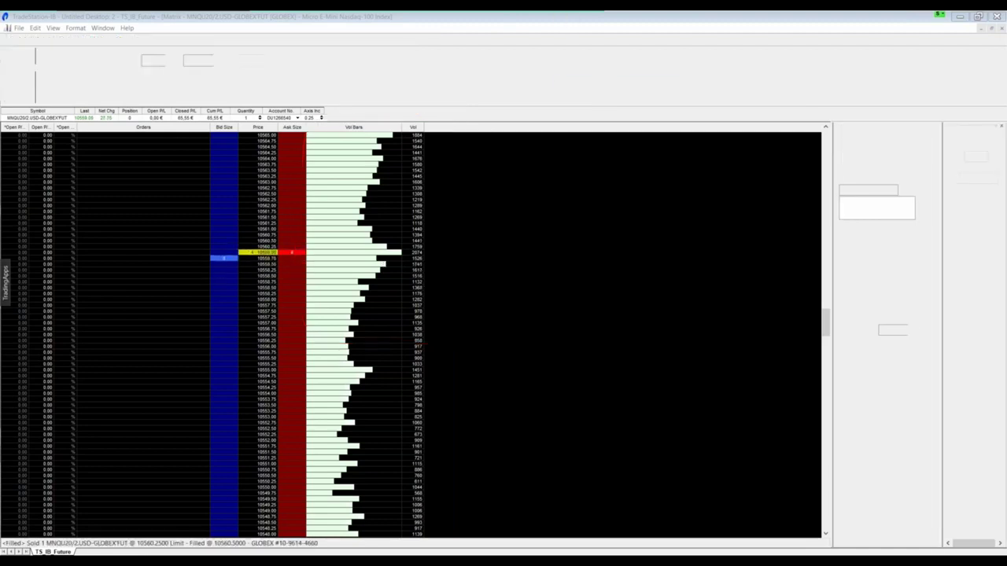
- Maximize the MNQU20/2.USD-GLOBEX'FUT chart, set its interval to 1 Minute and widen the bar spacing
{"action": "left_click", "coordinate": [993, 29]}
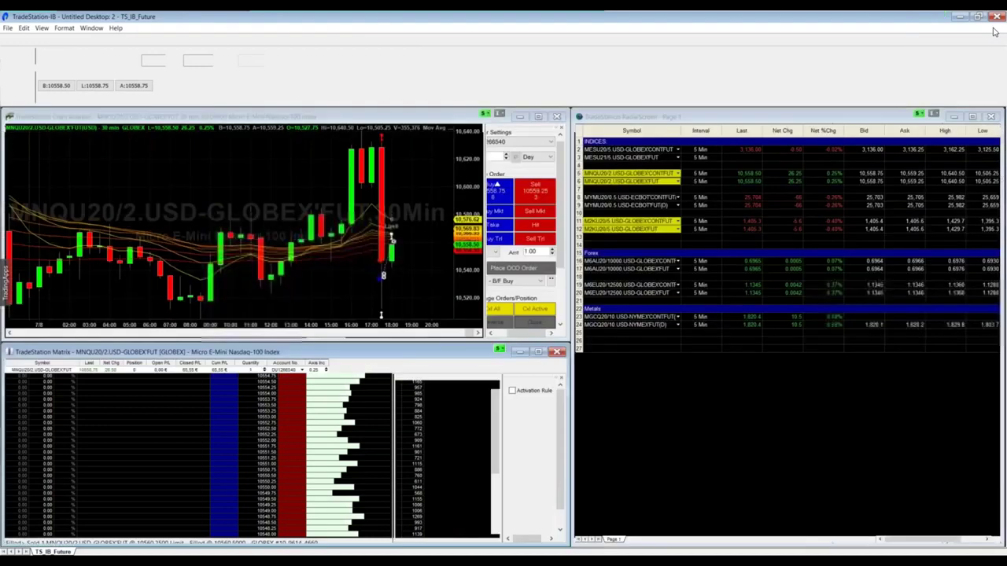
{"action": "left_click", "coordinate": [538, 116]}
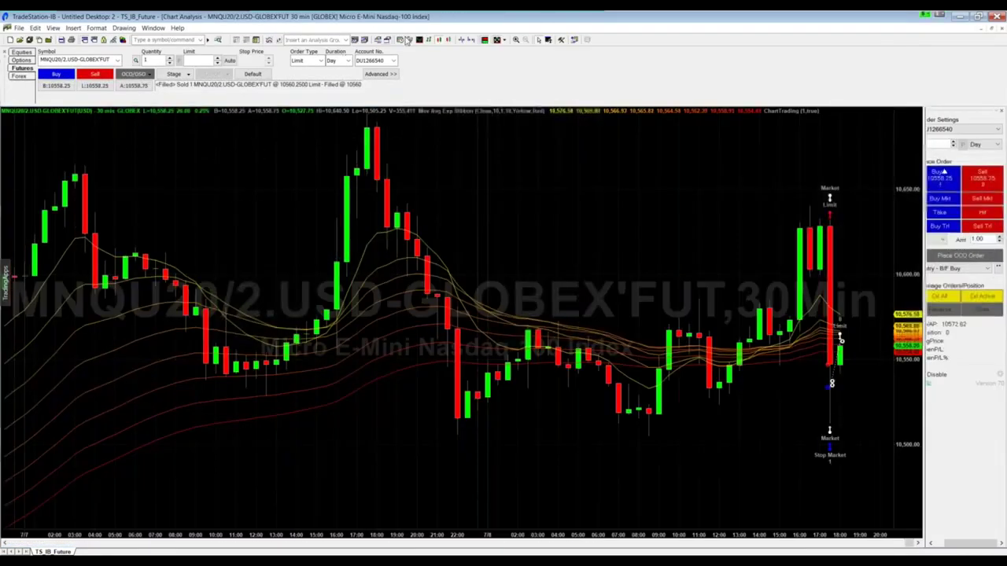
{"action": "left_click", "coordinate": [410, 40]}
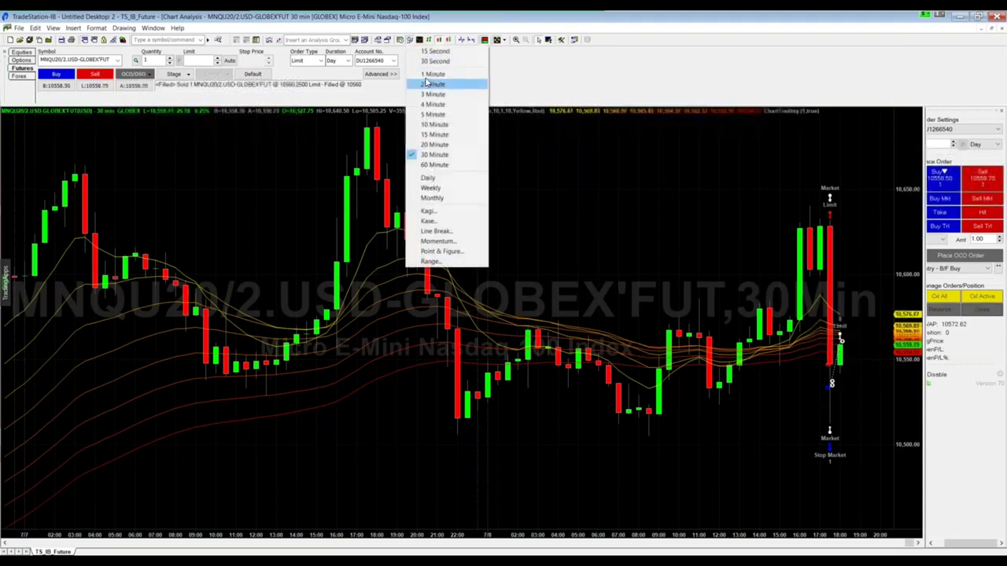
{"action": "left_click", "coordinate": [433, 74]}
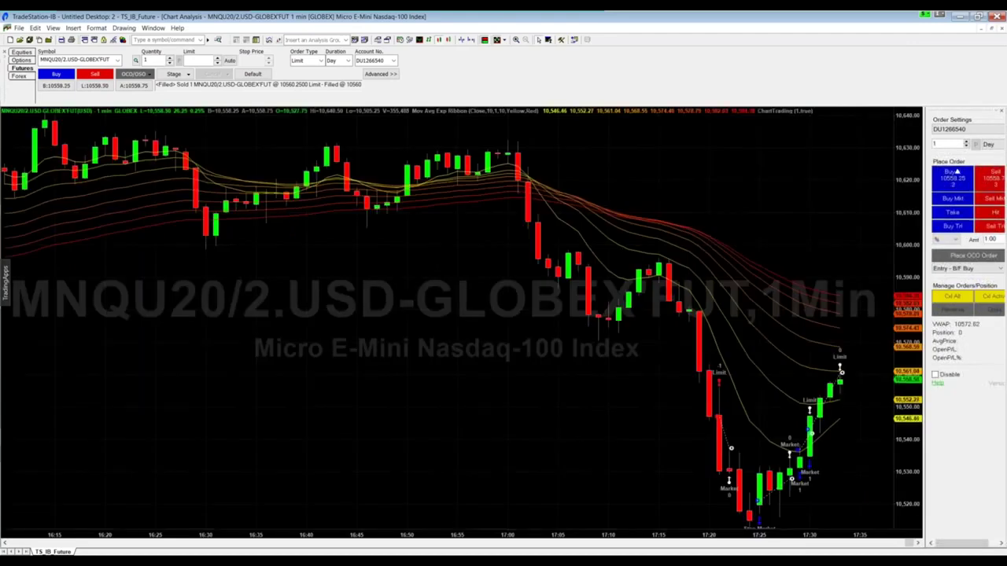
{"action": "left_click", "coordinate": [472, 41]}
{"action": "left_click", "coordinate": [471, 40]}
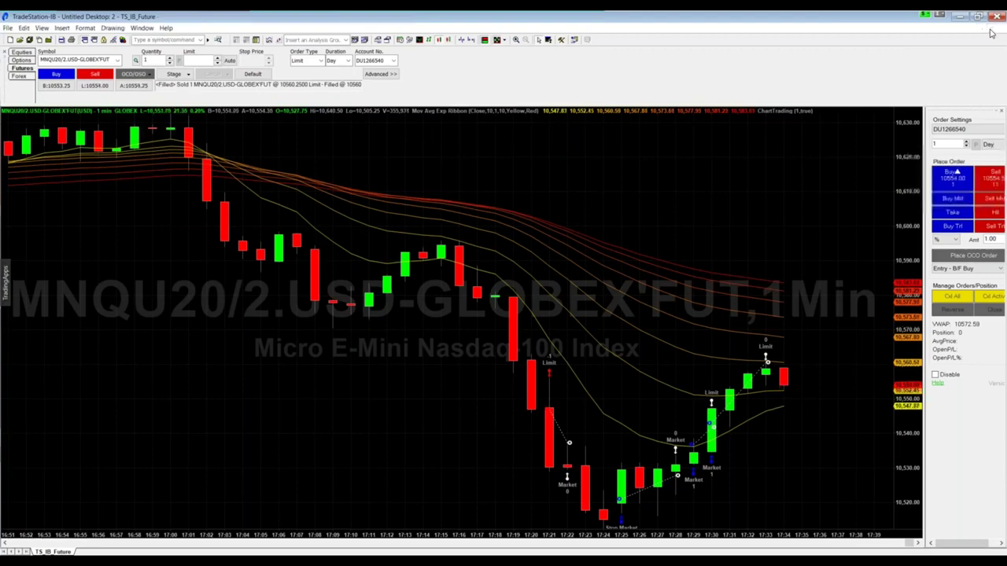
- Widen the order area beside the maximized 1-minute chart so its order controls fit fully
{"action": "left_click", "coordinate": [991, 29]}
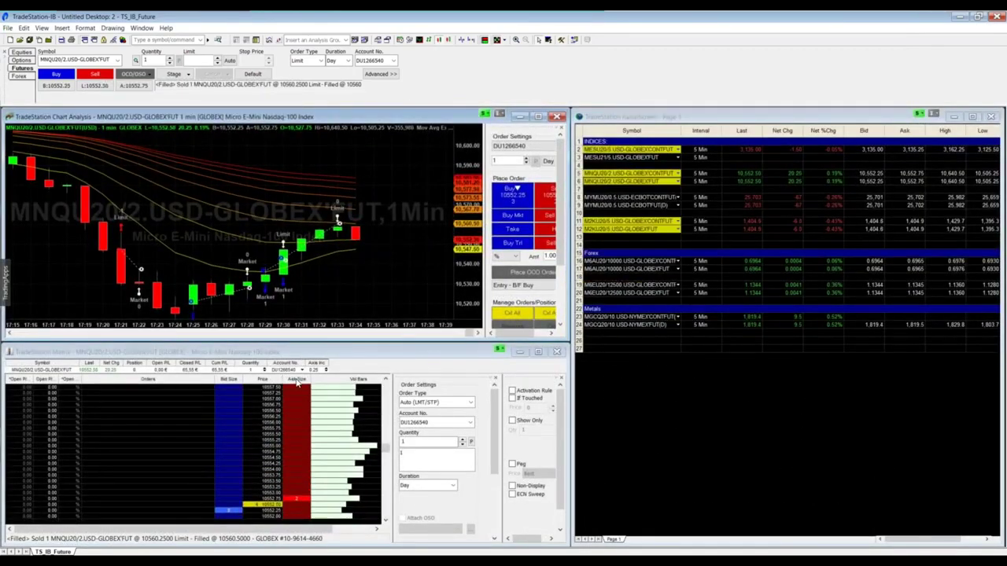
{"action": "left_click", "coordinate": [538, 116]}
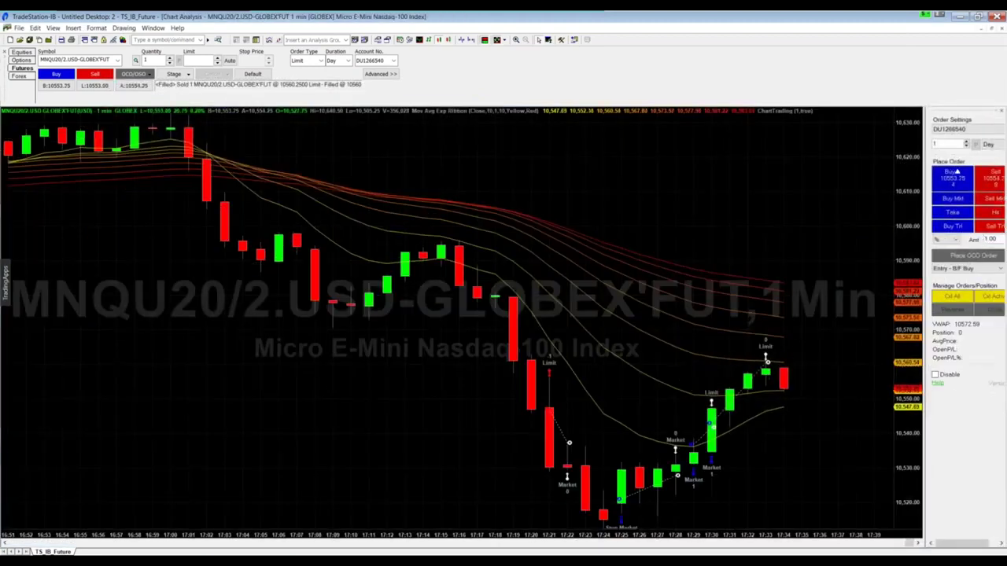
{"action": "left_click_drag", "start_coordinate": [925, 222], "coordinate": [873, 225]}
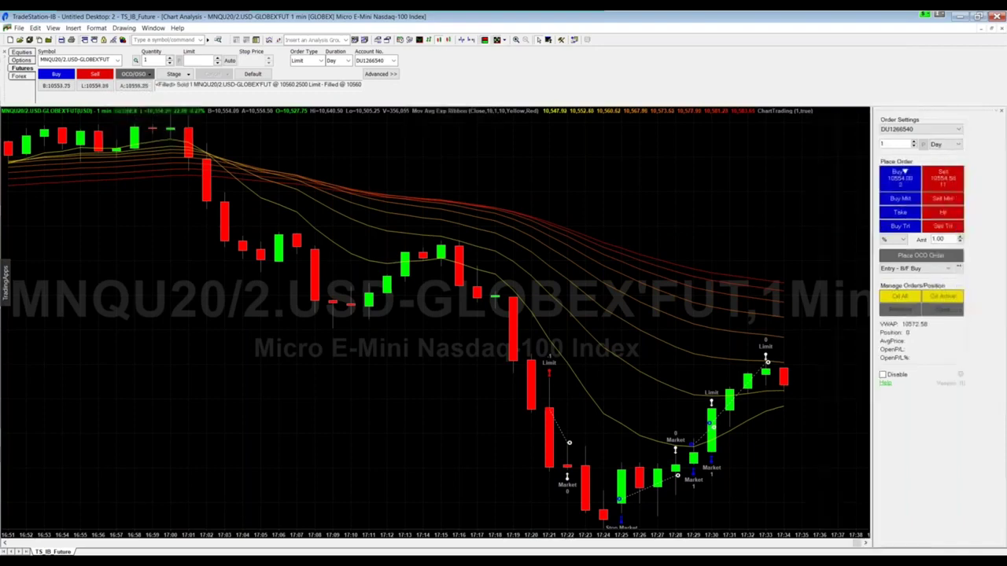
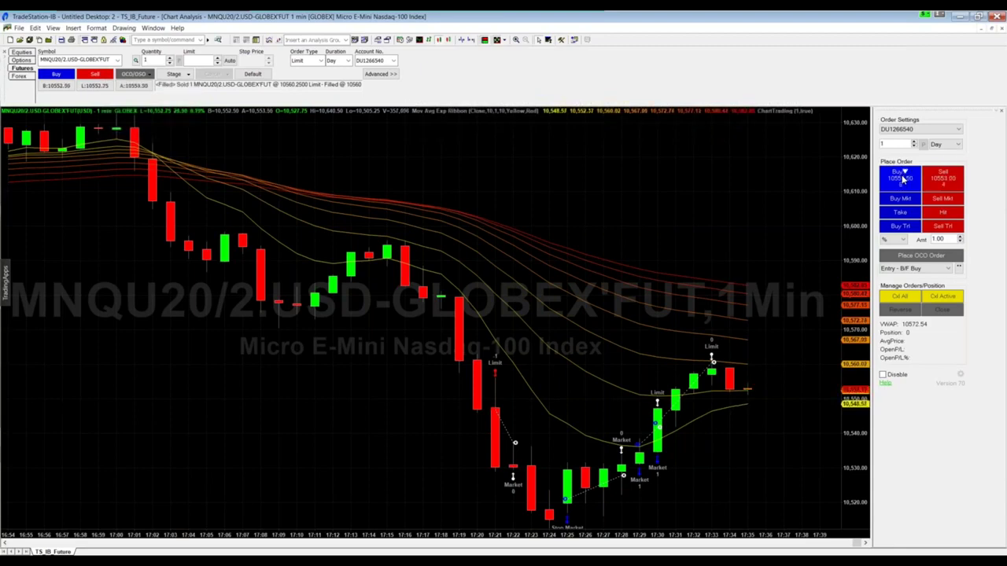
- Buy 1 MNQU20/2.USD-GLOBEX'FUT with a Join Limit order from the chart and confirm the order
{"action": "left_click", "coordinate": [901, 177]}
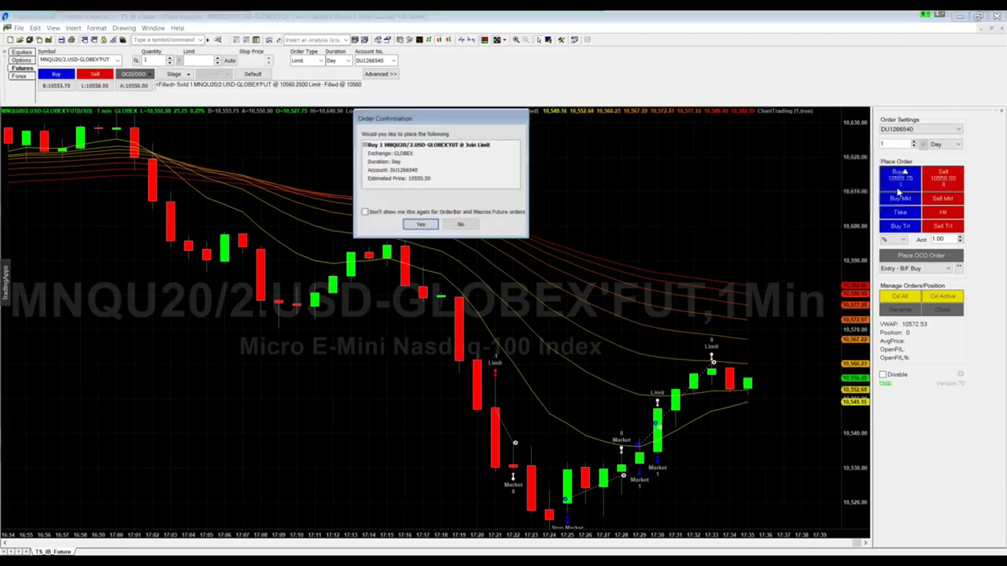
{"action": "left_click", "coordinate": [420, 226]}
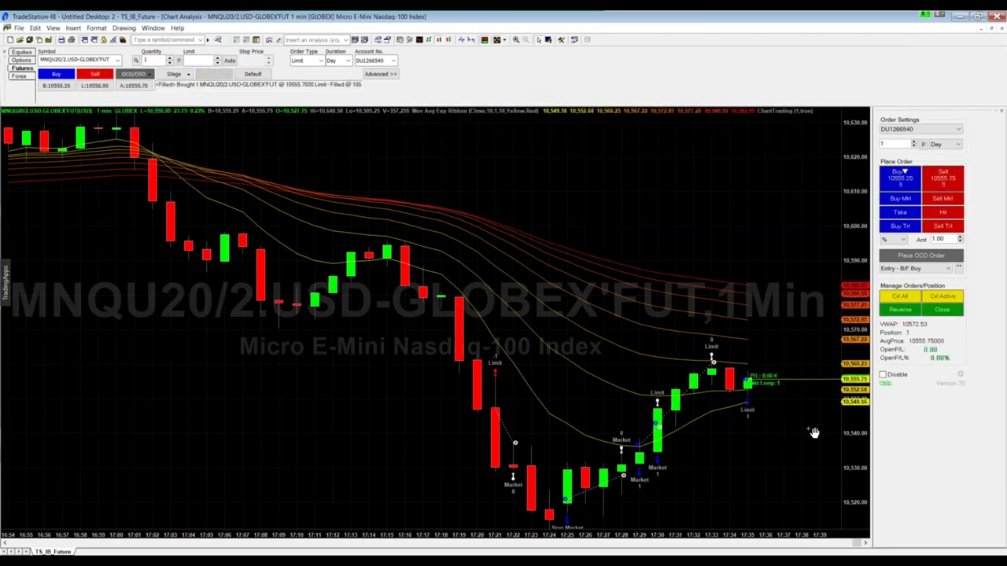
- Choose the Exit - Brk - 1L/1S OCO template and set the price offset of both its Limit and Stop Market orders to 30
{"action": "left_click", "coordinate": [947, 270]}
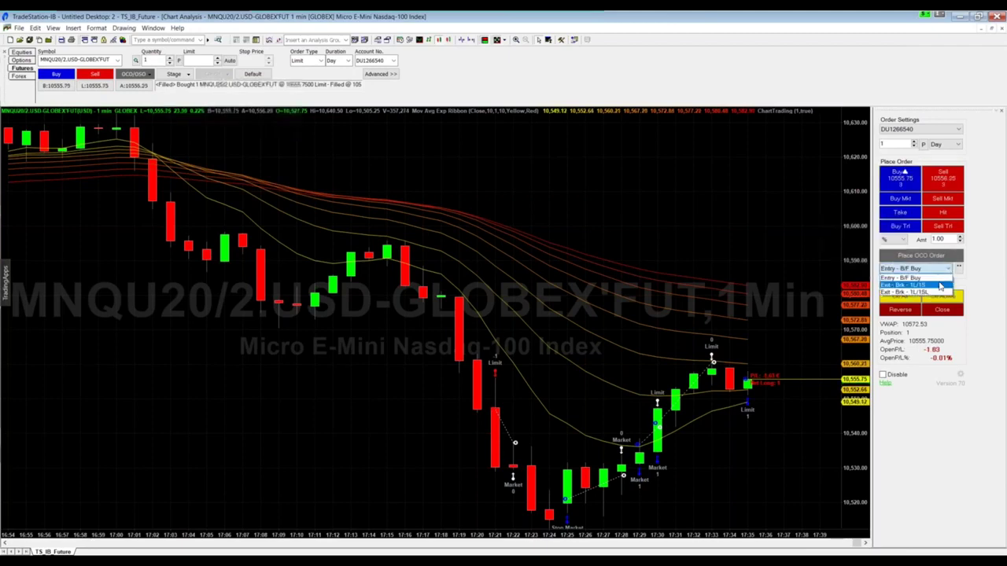
{"action": "left_click", "coordinate": [913, 285]}
{"action": "left_click", "coordinate": [958, 269]}
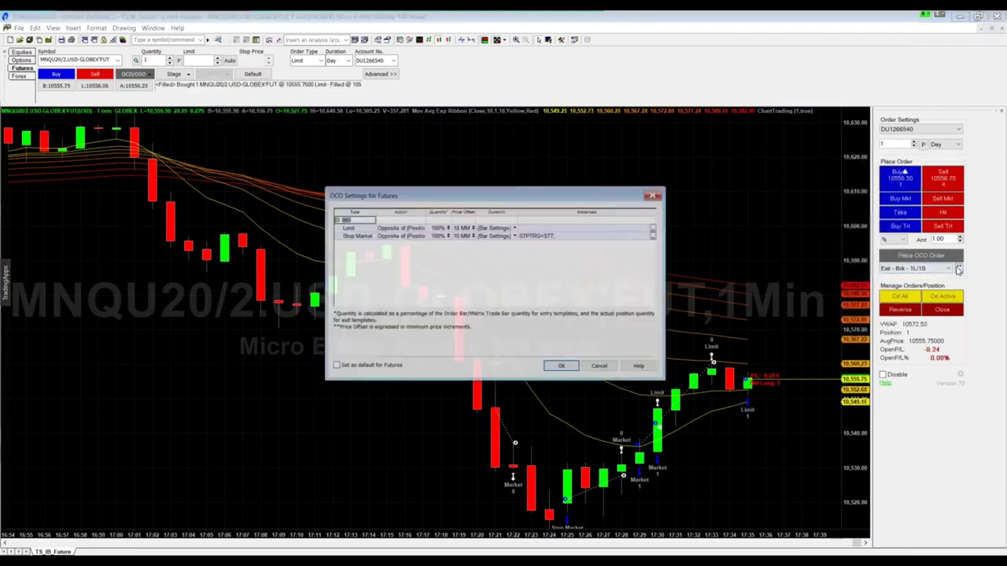
{"action": "left_click", "coordinate": [455, 228]}
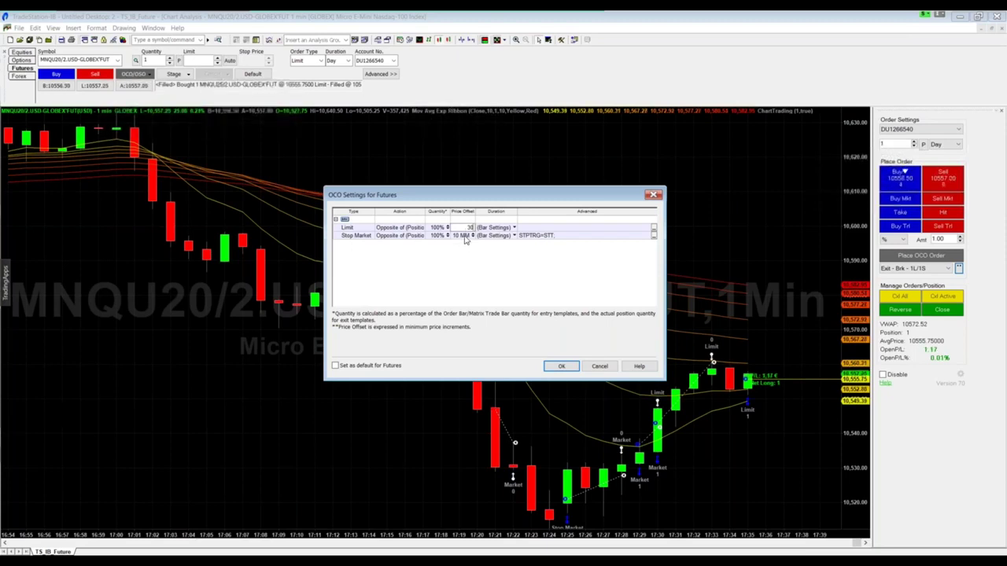
{"action": "left_click", "coordinate": [464, 236]}
{"action": "type", "text": "30"}
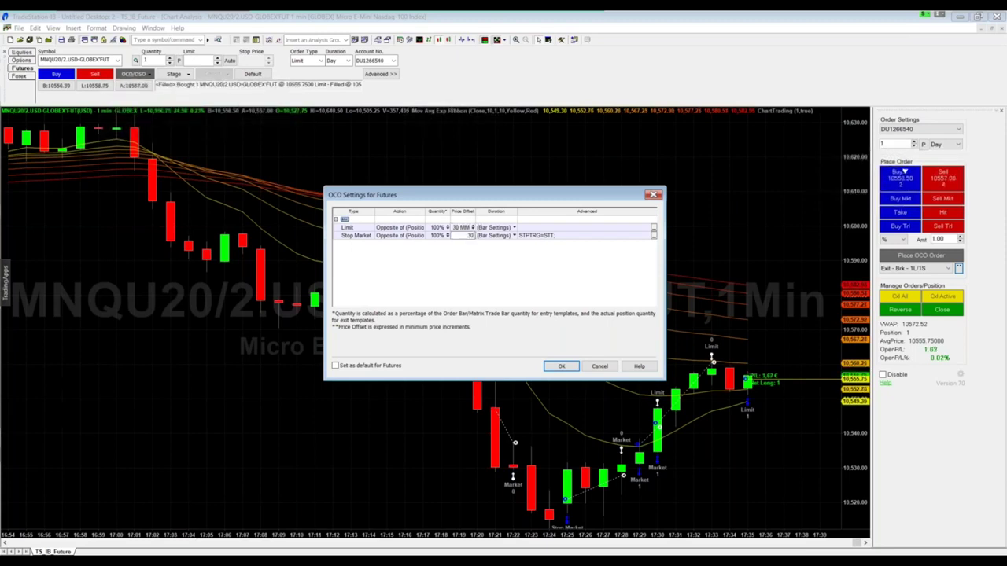
{"action": "key", "text": "Return"}
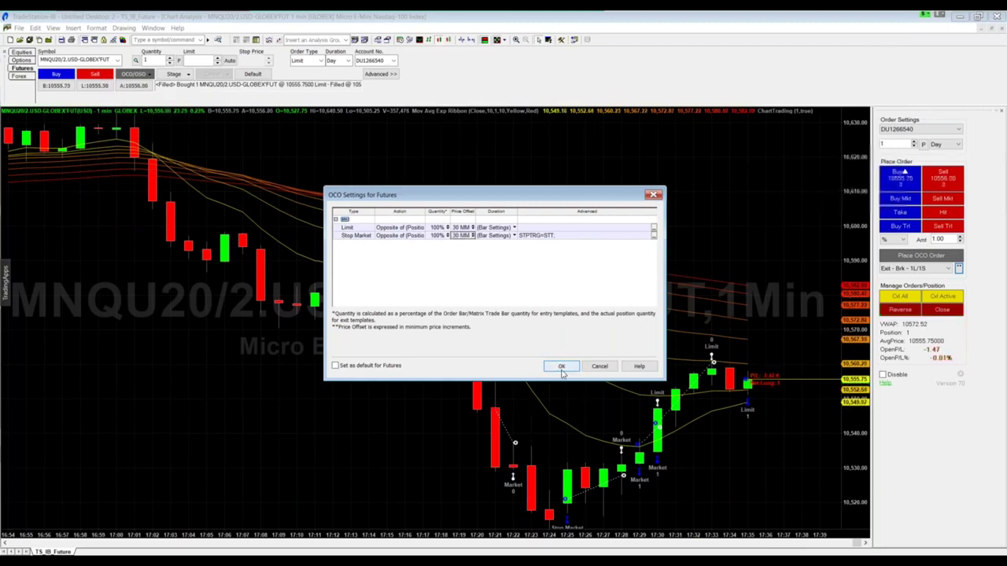
{"action": "left_click", "coordinate": [563, 367]}
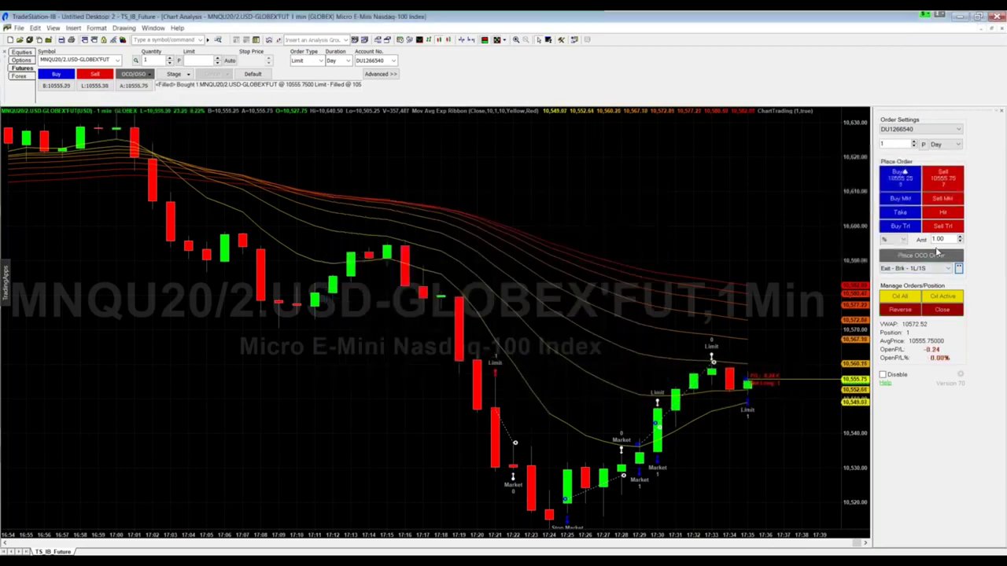
- Place the OCO exit order for the MNQU20/2.USD-GLOBEX'FUT position and move its sell stop on the chart to 10535.00, confirming both
{"action": "left_click", "coordinate": [936, 257]}
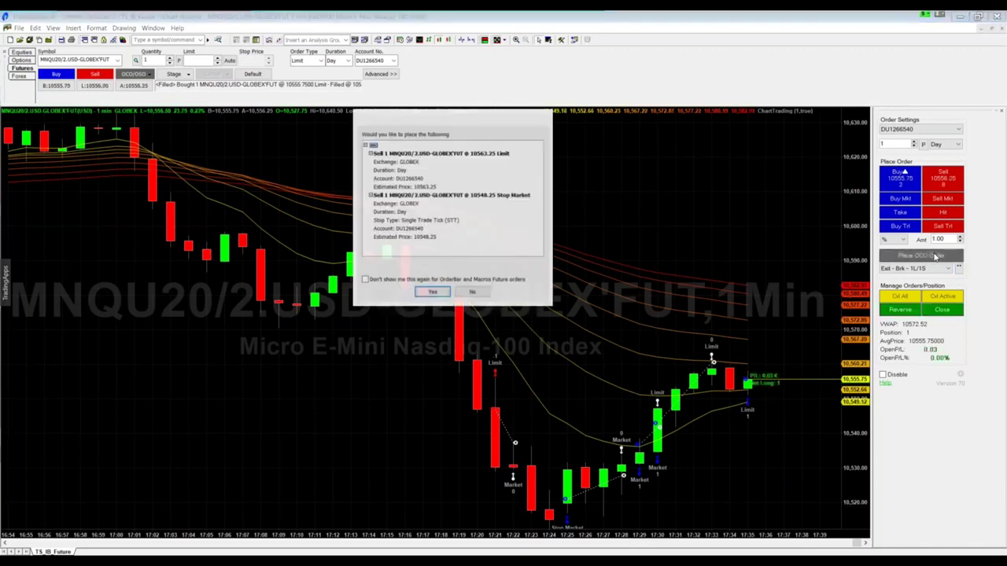
{"action": "left_click", "coordinate": [430, 294]}
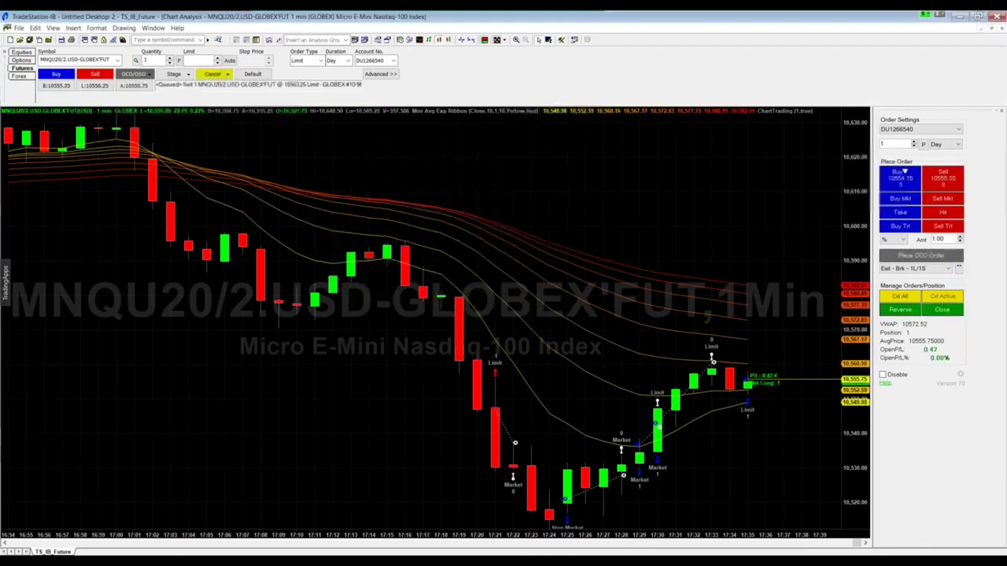
{"action": "left_click_drag", "start_coordinate": [785, 409], "coordinate": [780, 452]}
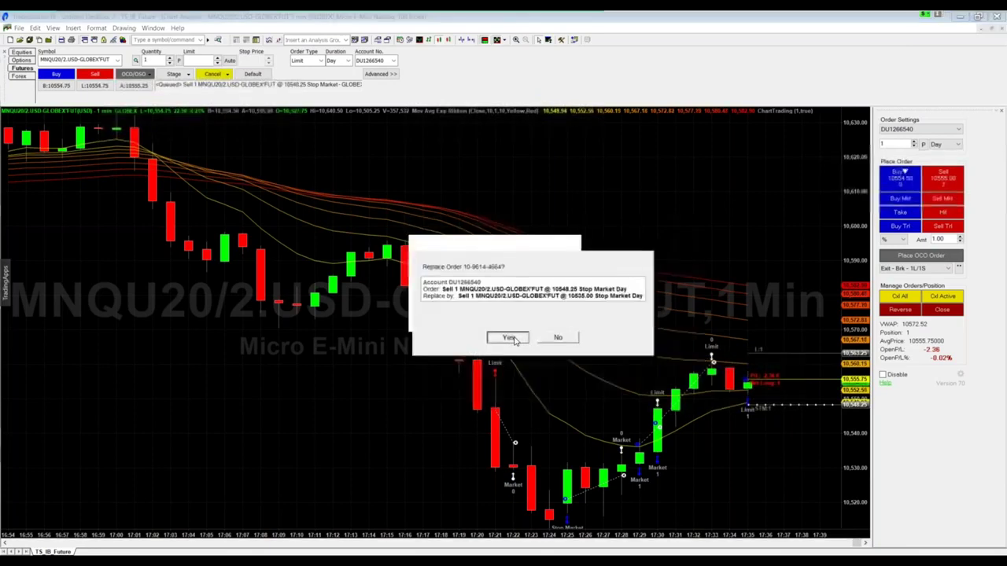
{"action": "left_click", "coordinate": [510, 338]}
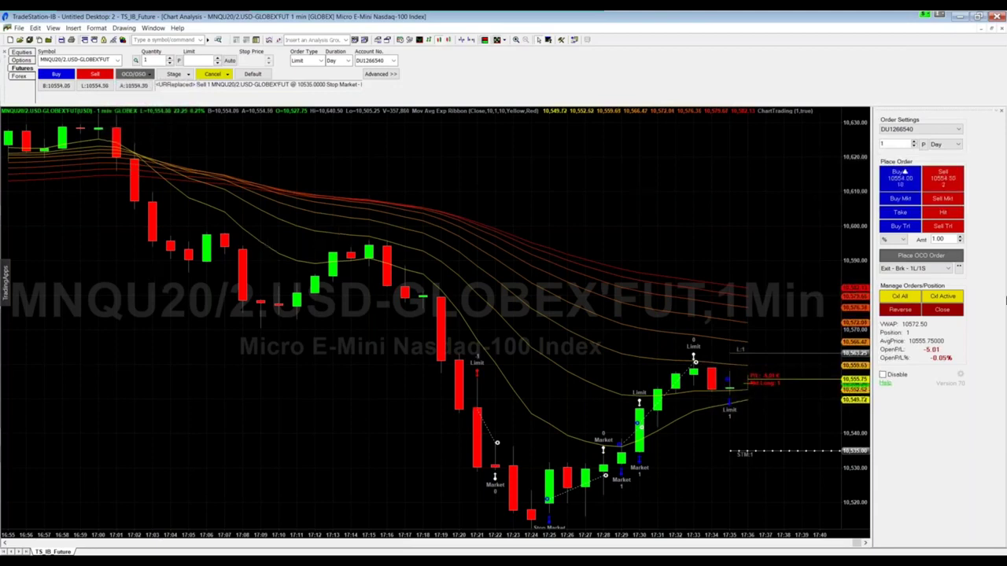
- Restore the chart window, load MYMU20/0.5.USD-ECBOT'FUT(D) from the RadarScreen into the linked windows and maximize its Matrix
{"action": "left_click", "coordinate": [992, 29]}
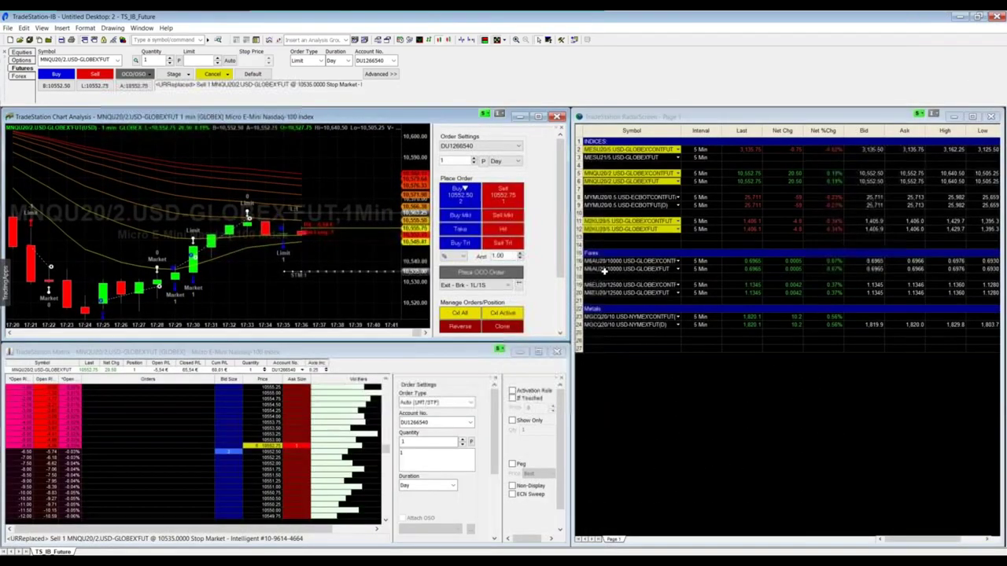
{"action": "left_click", "coordinate": [622, 204]}
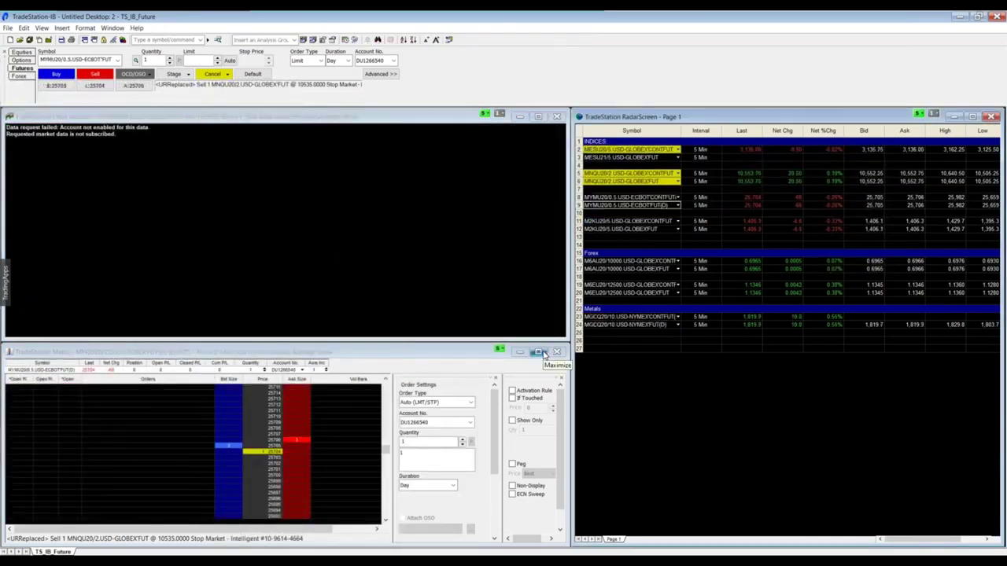
{"action": "left_click", "coordinate": [541, 352]}
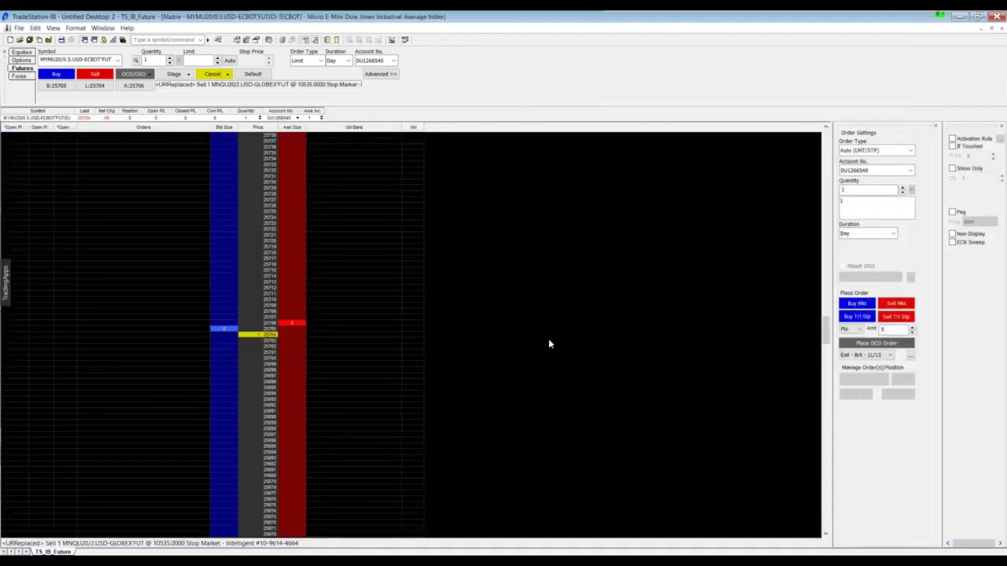
{"action": "left_click", "coordinate": [991, 28]}
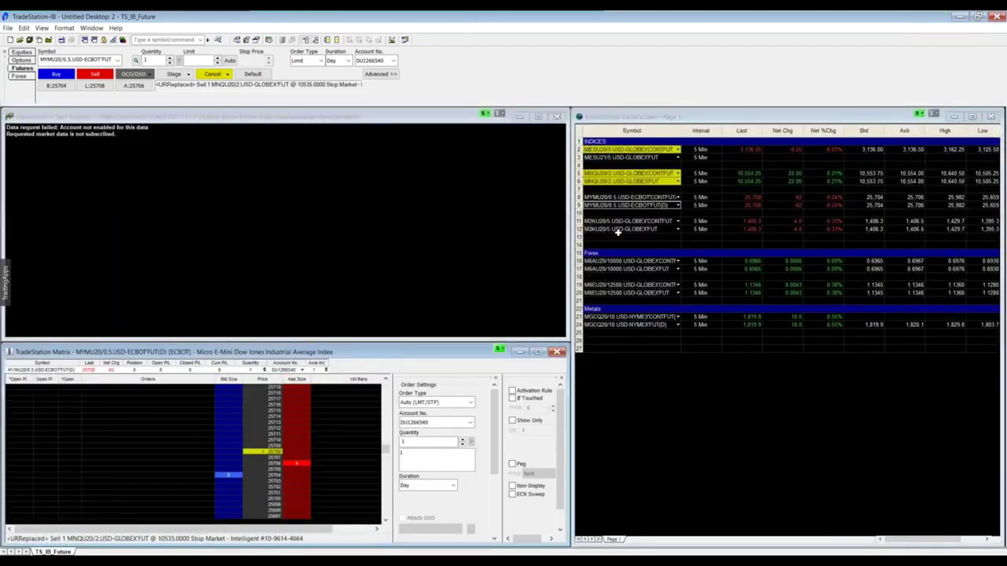
{"action": "left_click", "coordinate": [619, 204]}
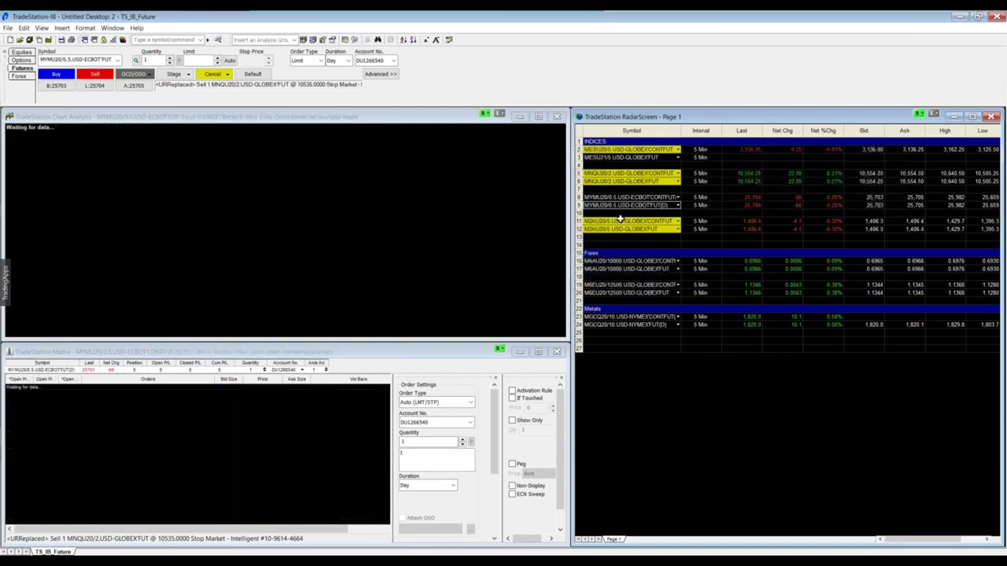
{"action": "left_click", "coordinate": [538, 350]}
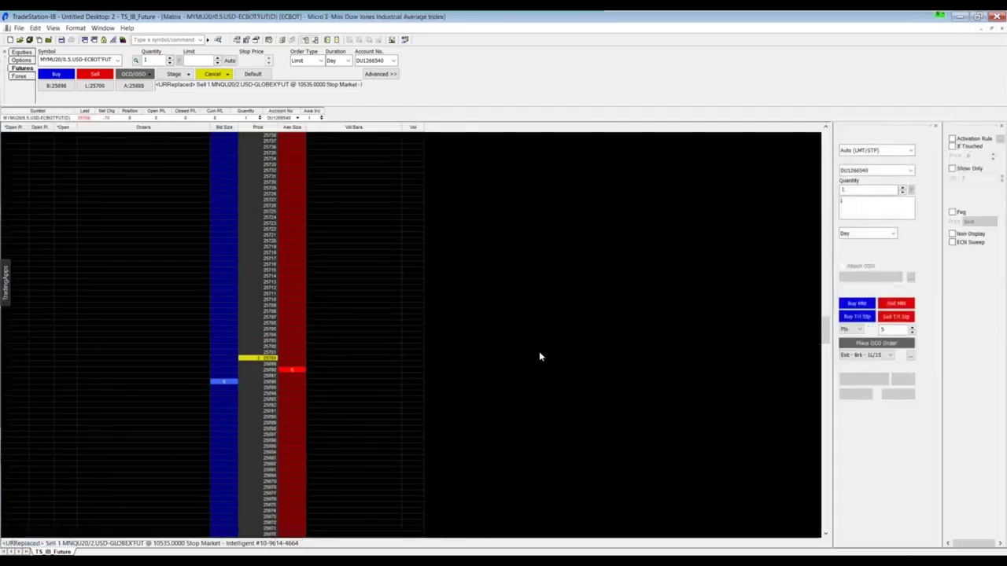
- Place a limit order in the Matrix to buy 1 MYMU20/0.5.USD-ECBOT'FUT at 25690 and move it up to 25698
{"action": "left_click", "coordinate": [212, 376]}
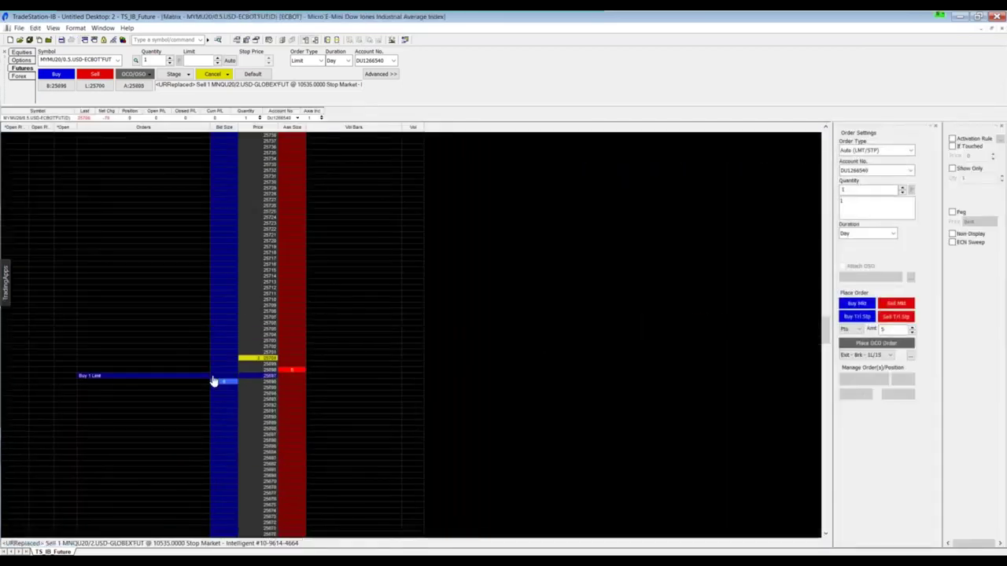
{"action": "left_click", "coordinate": [224, 417]}
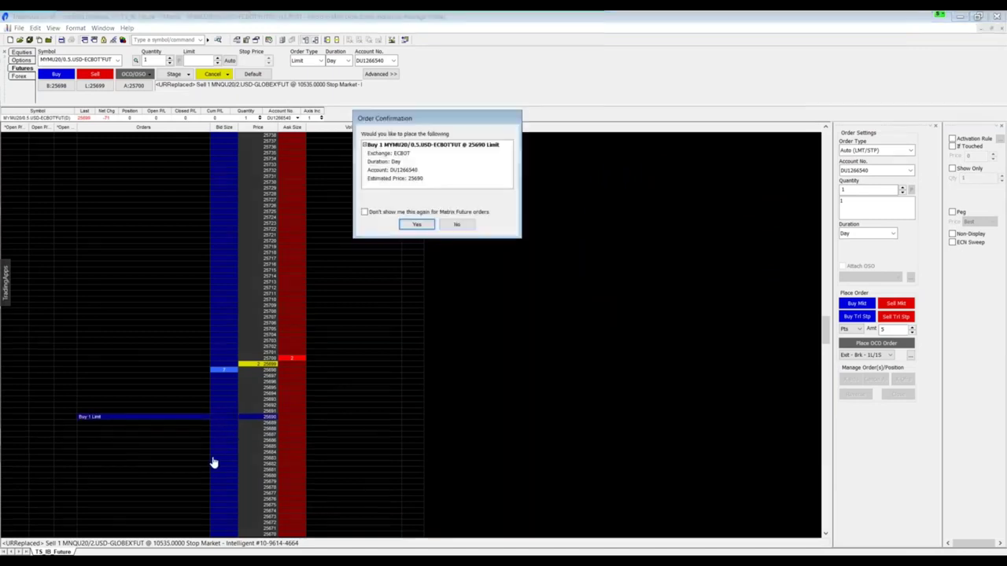
{"action": "left_click", "coordinate": [417, 226]}
{"action": "left_click_drag", "start_coordinate": [159, 367], "coordinate": [159, 369]}
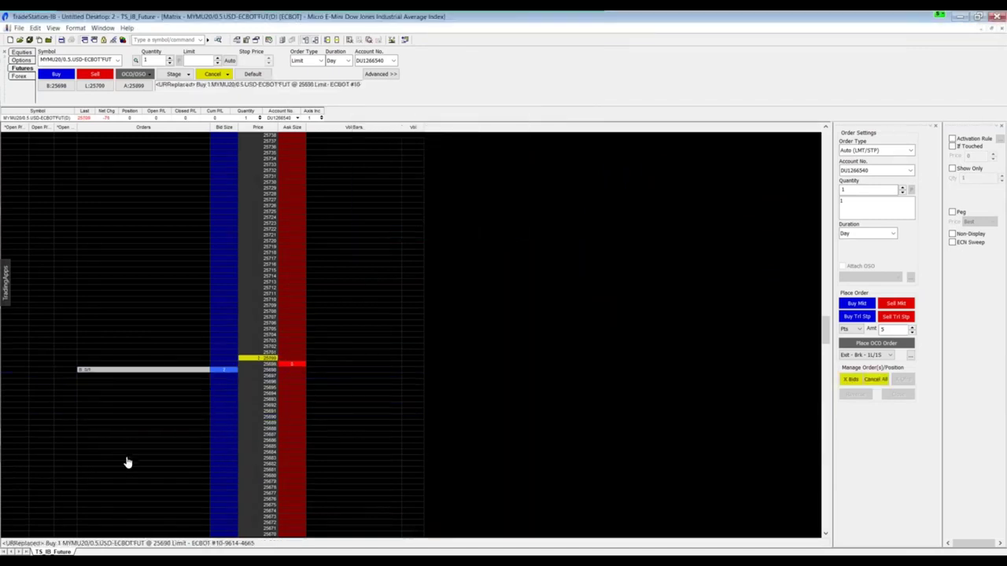
- Restore the Matrix, load M6EU20/12500.USD-GLOBEX'FUT from the RadarScreen and maximize the Matrix for it
{"action": "left_click", "coordinate": [992, 29]}
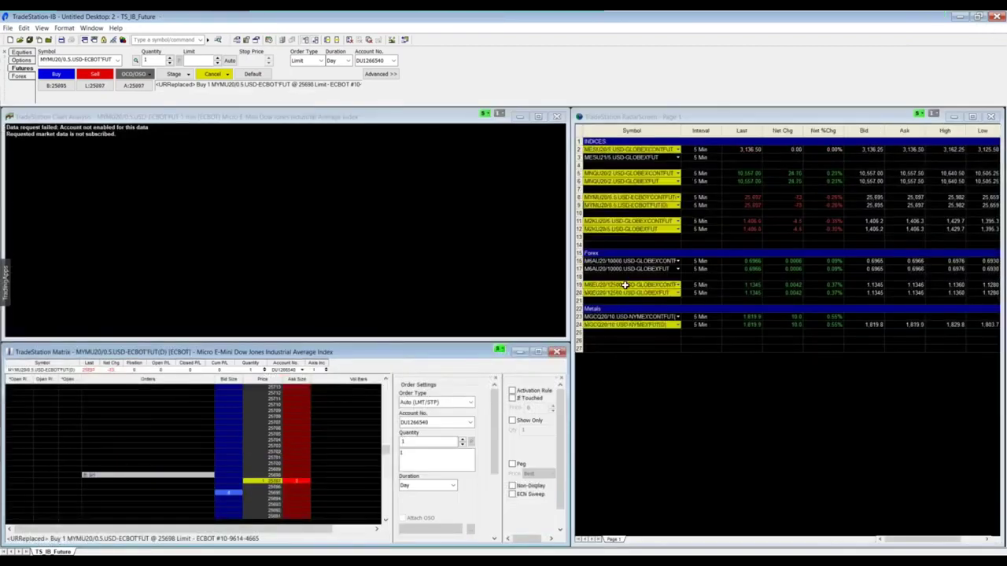
{"action": "left_click", "coordinate": [625, 284]}
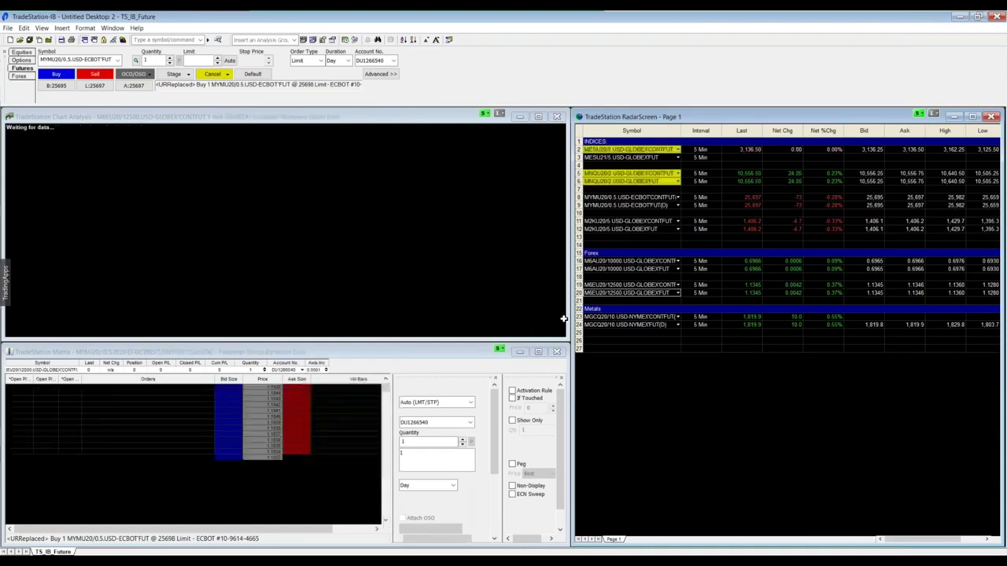
{"action": "left_click", "coordinate": [538, 351]}
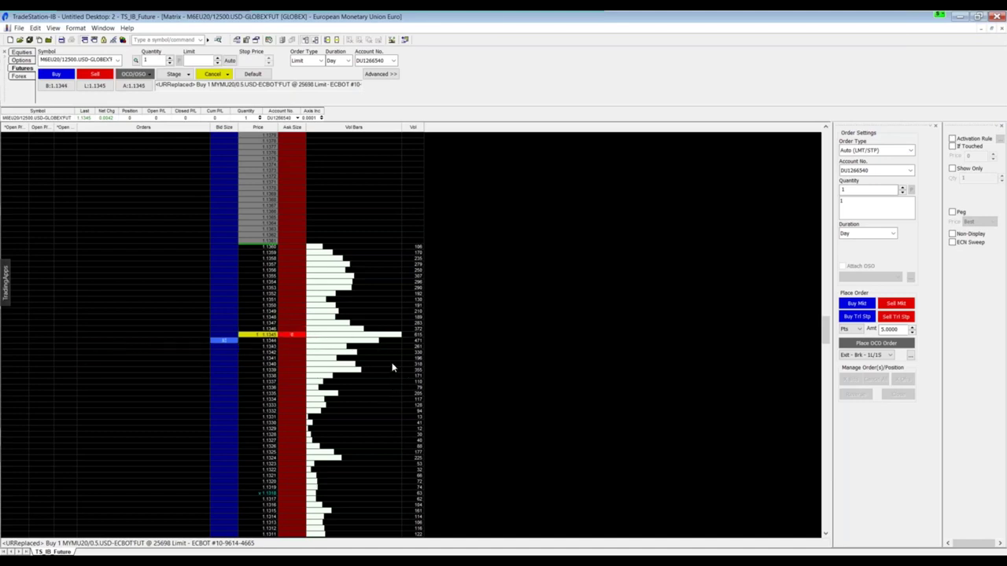
- Review the volume bars along the price ladder and buy 1 M6EU20/12500.USD-GLOBEX'FUT with a limit order at 1.1347
{"action": "scroll", "coordinate": [393, 368], "scroll_direction": "down", "scroll_amount": 6}
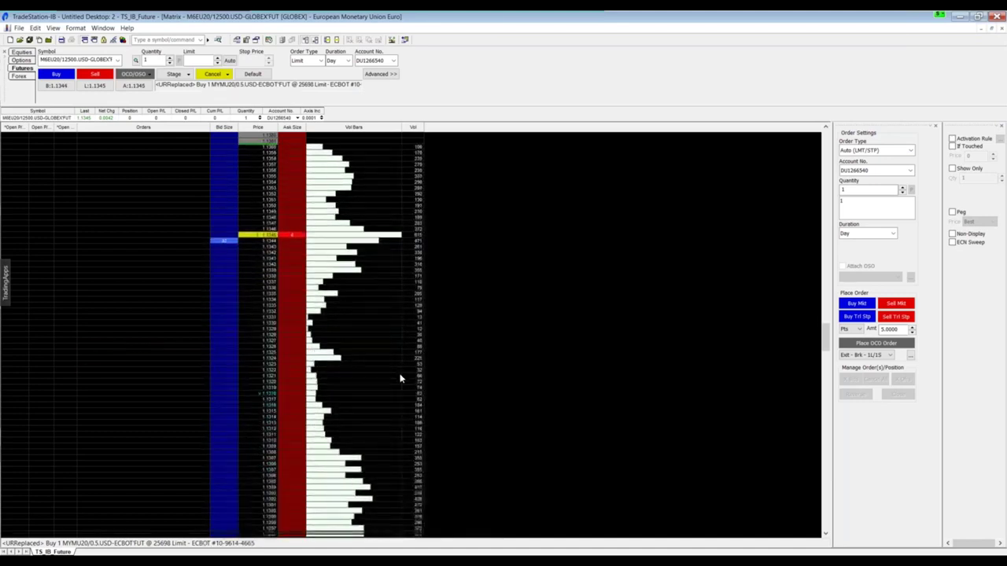
{"action": "scroll", "coordinate": [401, 381], "scroll_direction": "down", "scroll_amount": 7}
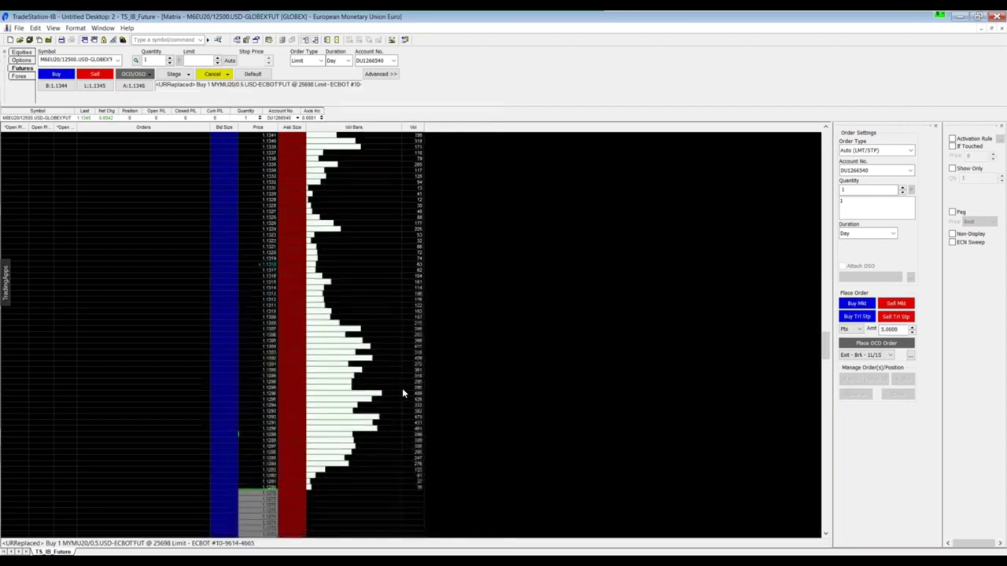
{"action": "scroll", "coordinate": [402, 388], "scroll_direction": "up", "scroll_amount": 8}
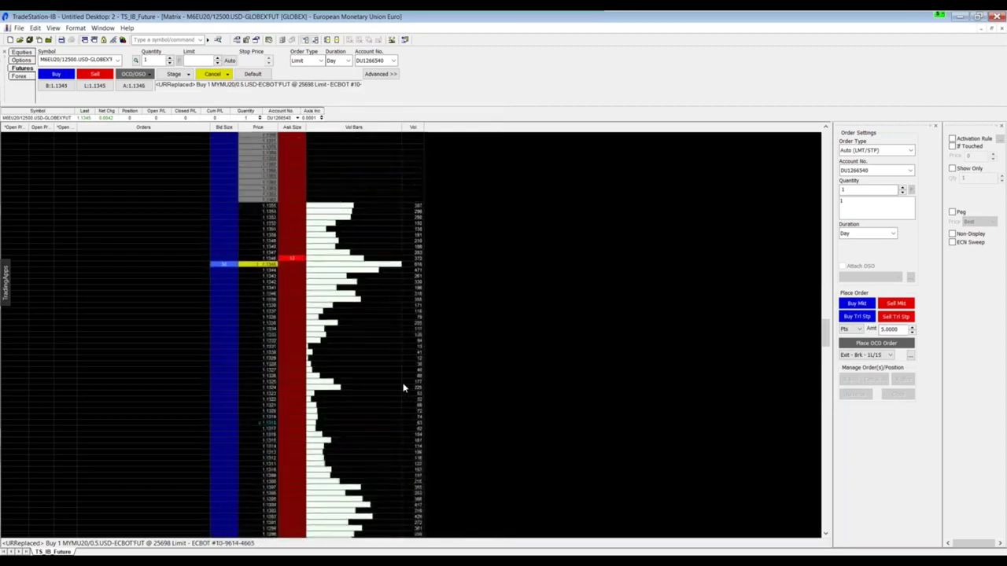
{"action": "scroll", "coordinate": [402, 387], "scroll_direction": "up", "scroll_amount": 5}
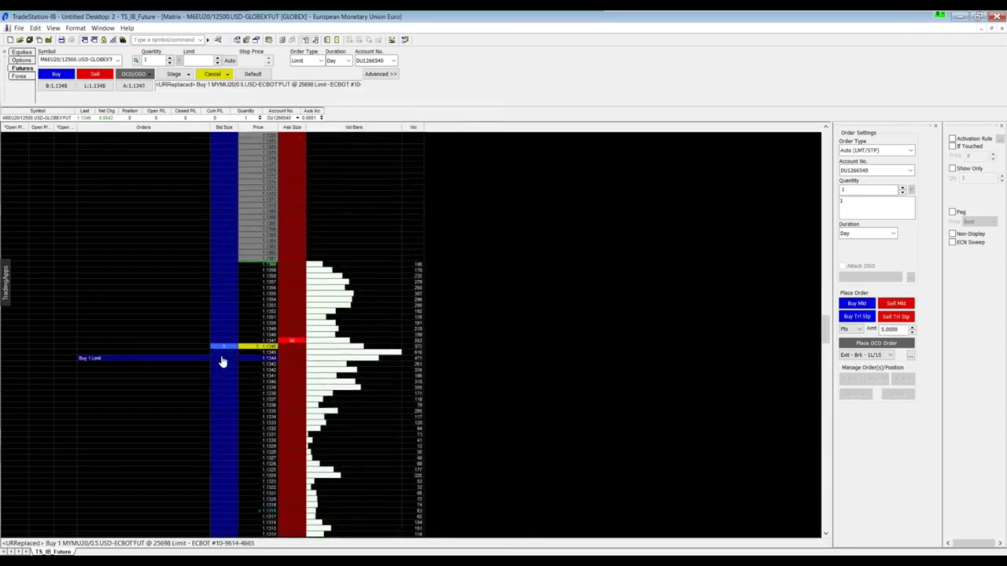
{"action": "left_click", "coordinate": [223, 342]}
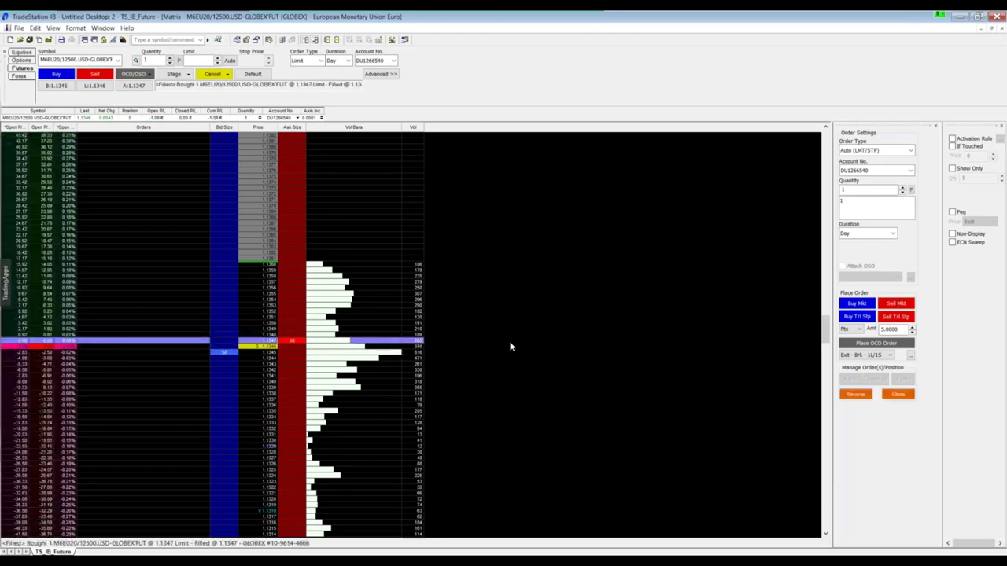
- Place an OCO exit order for the M6EU20/12500.USD-GLOBEX'FUT position and move its sell limit to 1.1367 and on to 1.1375
{"action": "left_click", "coordinate": [892, 344]}
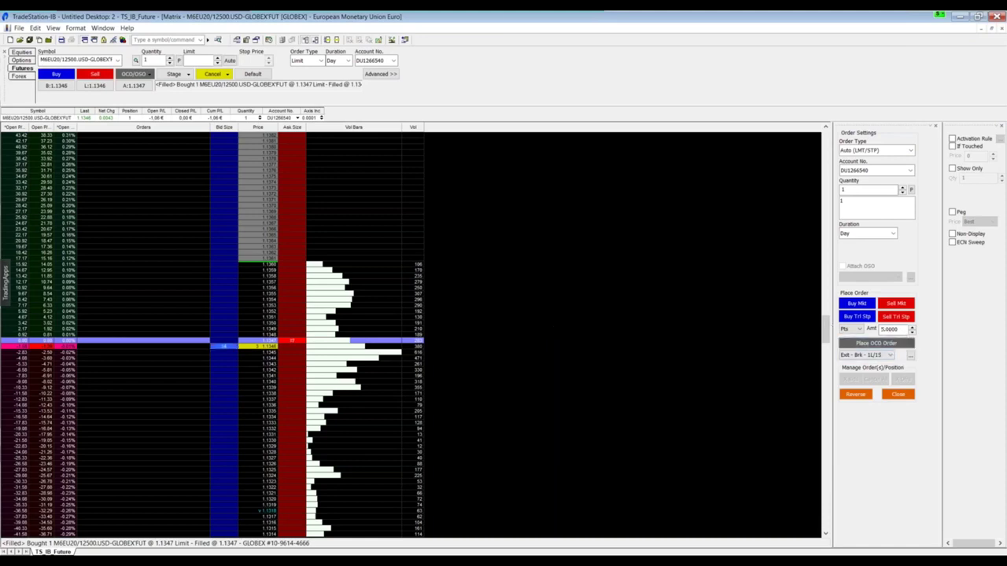
{"action": "left_click", "coordinate": [890, 346]}
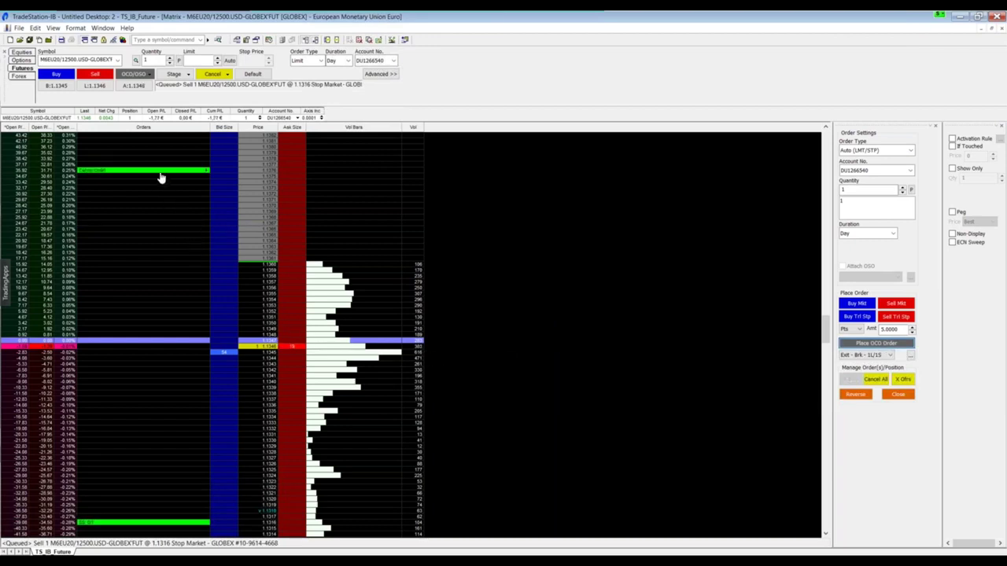
{"action": "left_click_drag", "start_coordinate": [160, 178], "coordinate": [153, 250]}
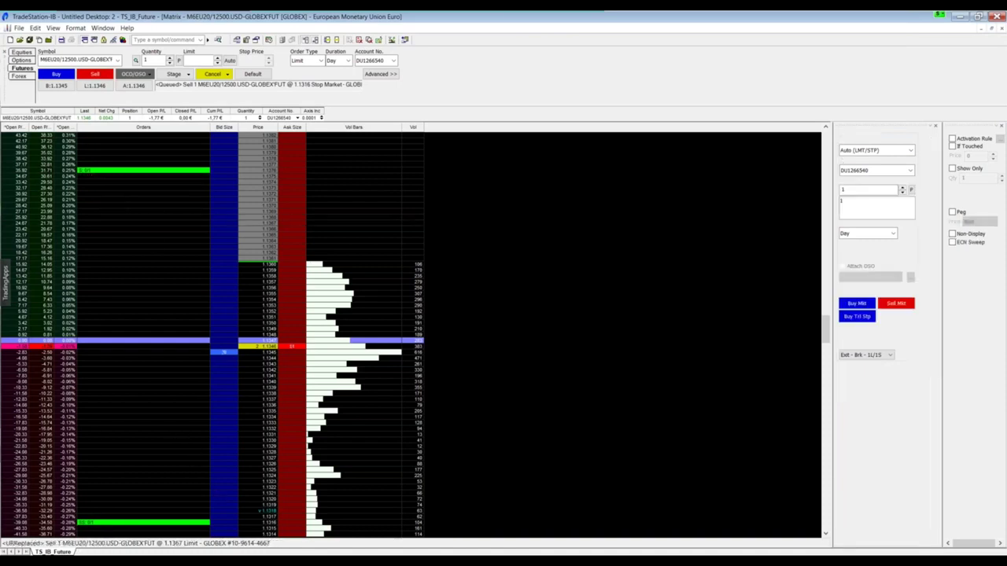
{"action": "scroll", "coordinate": [499, 246], "scroll_direction": "down", "scroll_amount": 1}
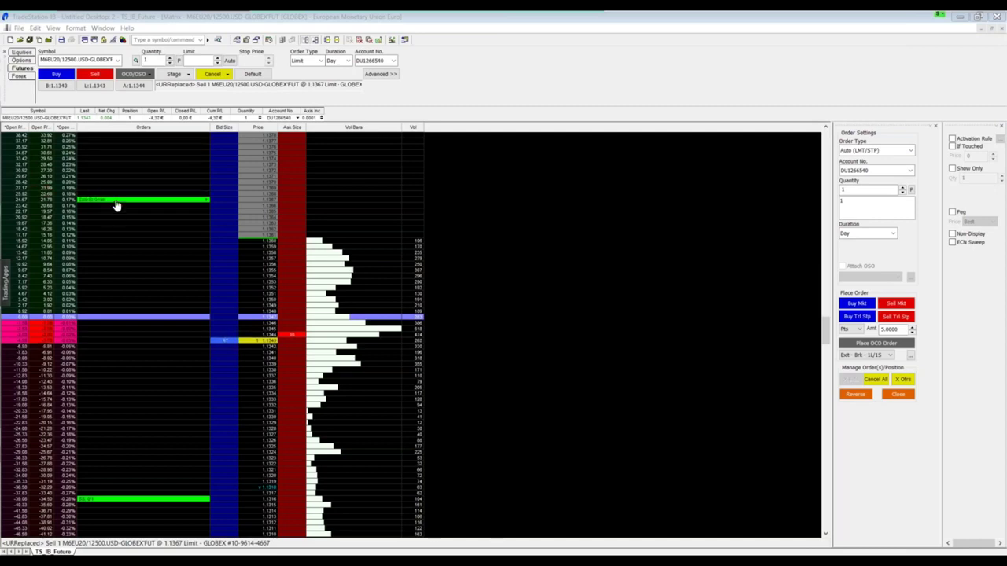
{"action": "left_click_drag", "start_coordinate": [117, 201], "coordinate": [134, 152]}
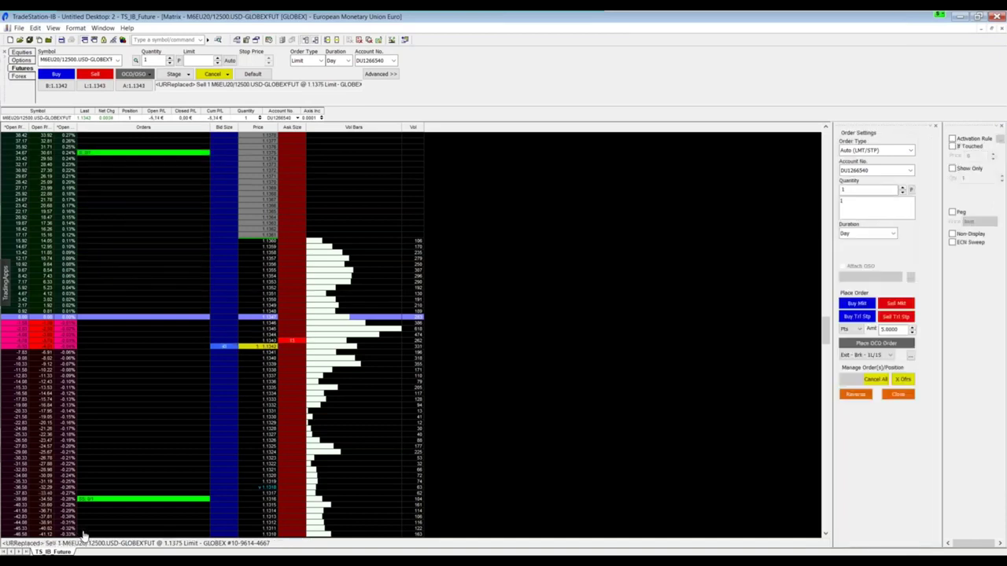
- Restore the Matrix, switch the linked windows back to MNQU20/2.USD-GLOBEX'FUT and maximize its Matrix
{"action": "left_click", "coordinate": [992, 27]}
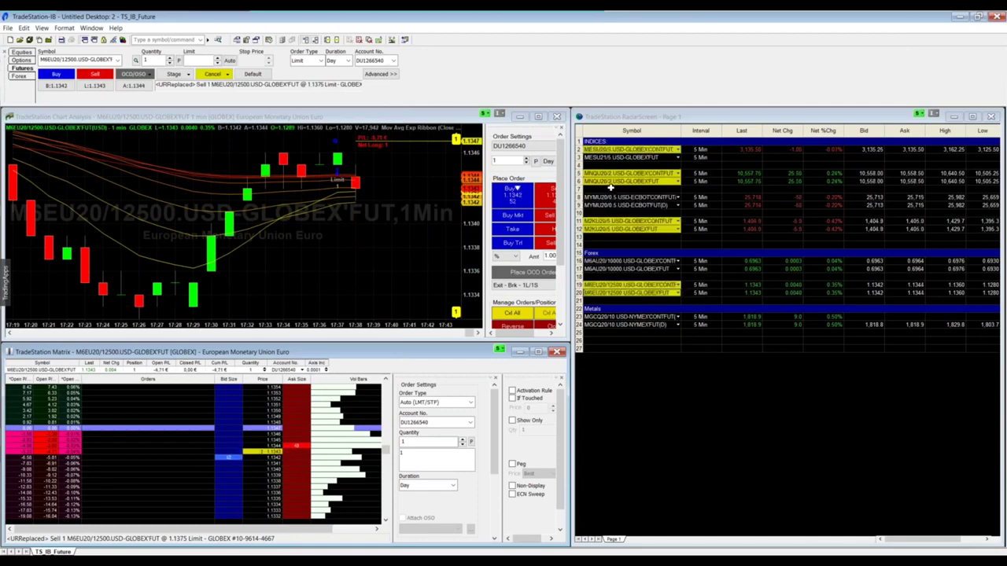
{"action": "left_click", "coordinate": [626, 181]}
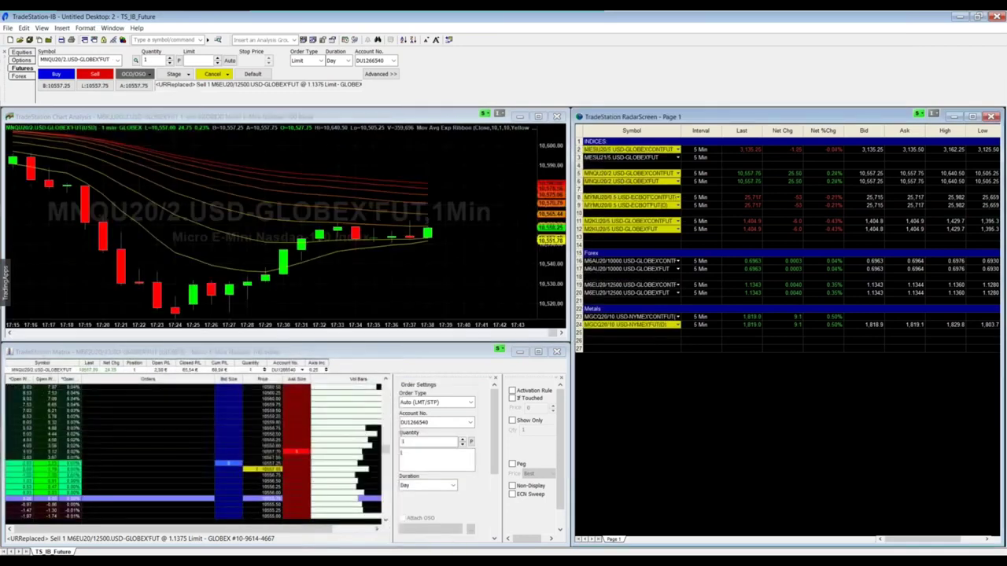
{"action": "left_click", "coordinate": [540, 352]}
{"action": "left_click", "coordinate": [540, 353]}
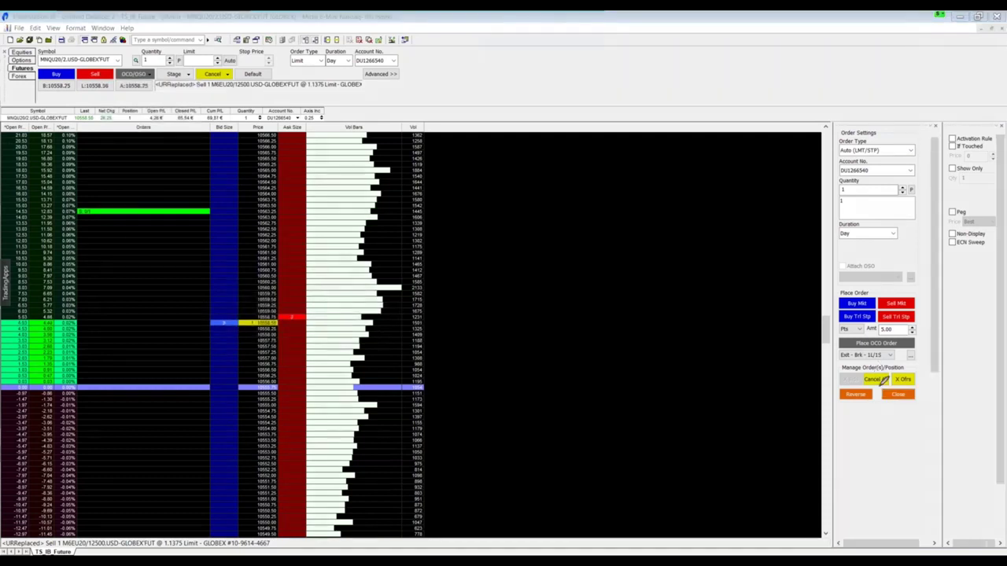
{"action": "mouse_move", "coordinate": [880, 387]}
{"action": "left_mouse_down"}
{"action": "mouse_move", "coordinate": [883, 415]}
{"action": "mouse_move", "coordinate": [904, 385]}
{"action": "left_mouse_up"}
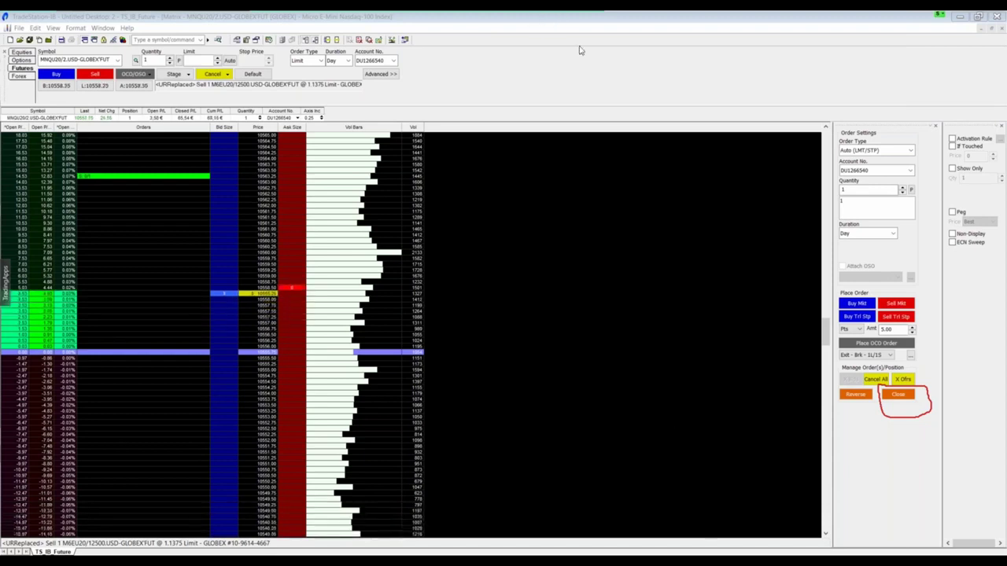
{"action": "key", "text": "e"}
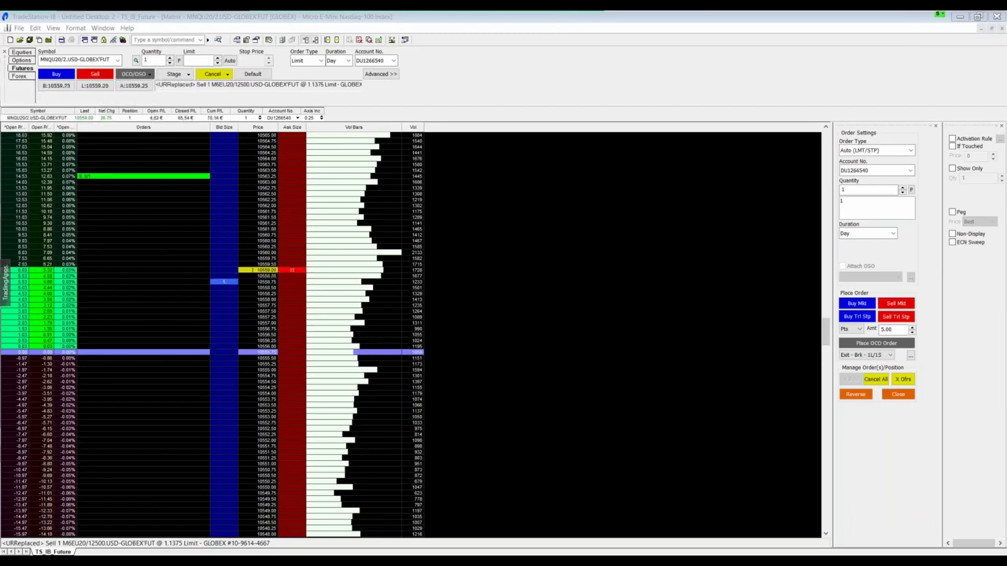
{"action": "left_click", "coordinate": [581, 29]}
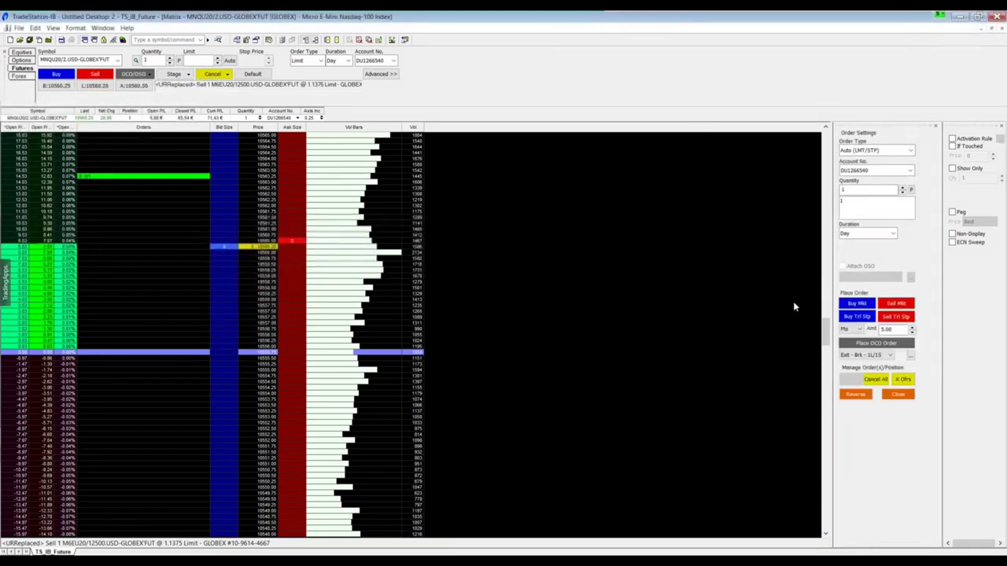
{"action": "left_click", "coordinate": [851, 394]}
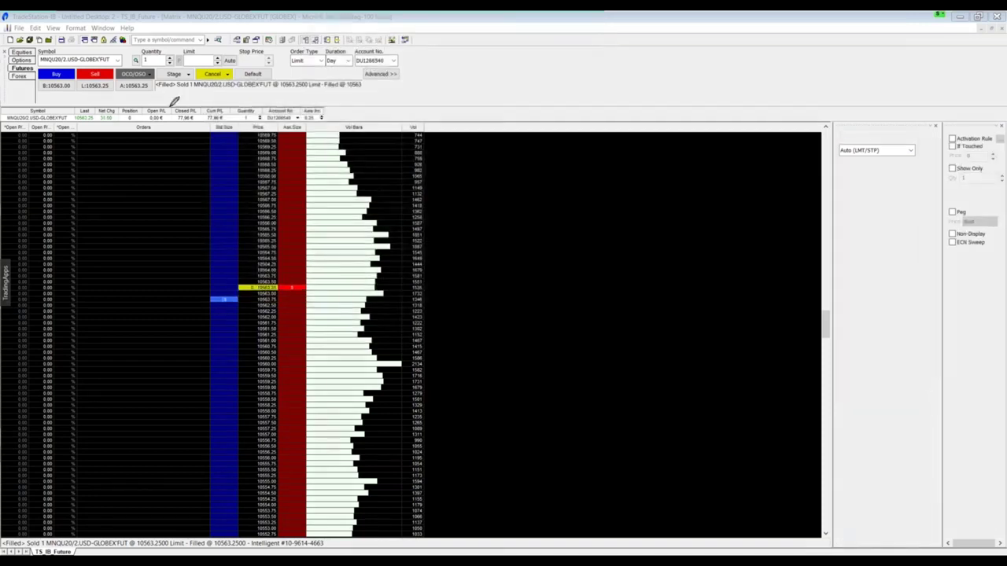
{"action": "left_click_drag", "start_coordinate": [173, 101], "coordinate": [184, 131]}
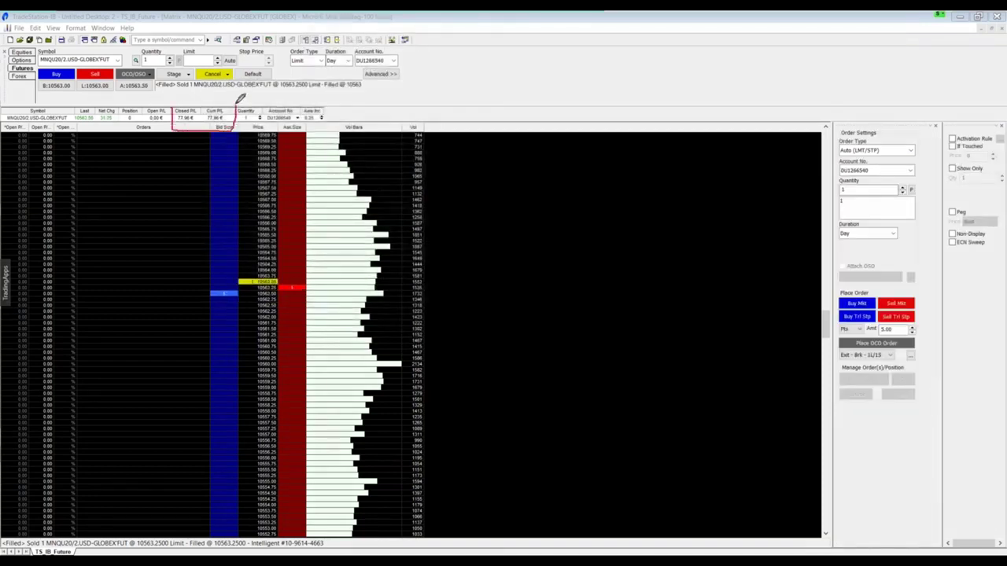
{"action": "left_click_drag", "start_coordinate": [240, 99], "coordinate": [175, 105]}
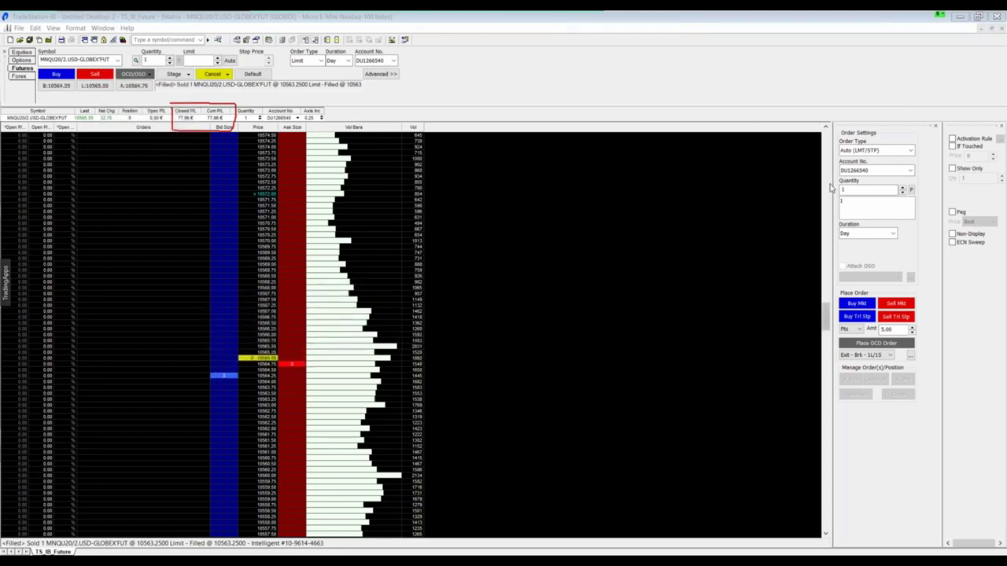
- Widen the Matrix order settings area, try the GTD duration and set the order duration to GTC
{"action": "left_click_drag", "start_coordinate": [830, 187], "coordinate": [744, 186]}
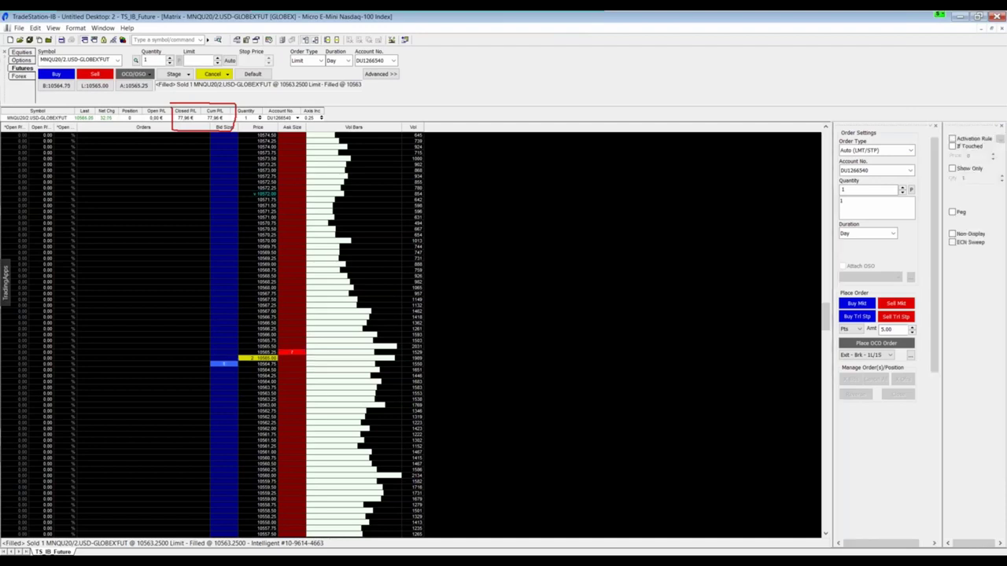
{"action": "left_click", "coordinate": [801, 233]}
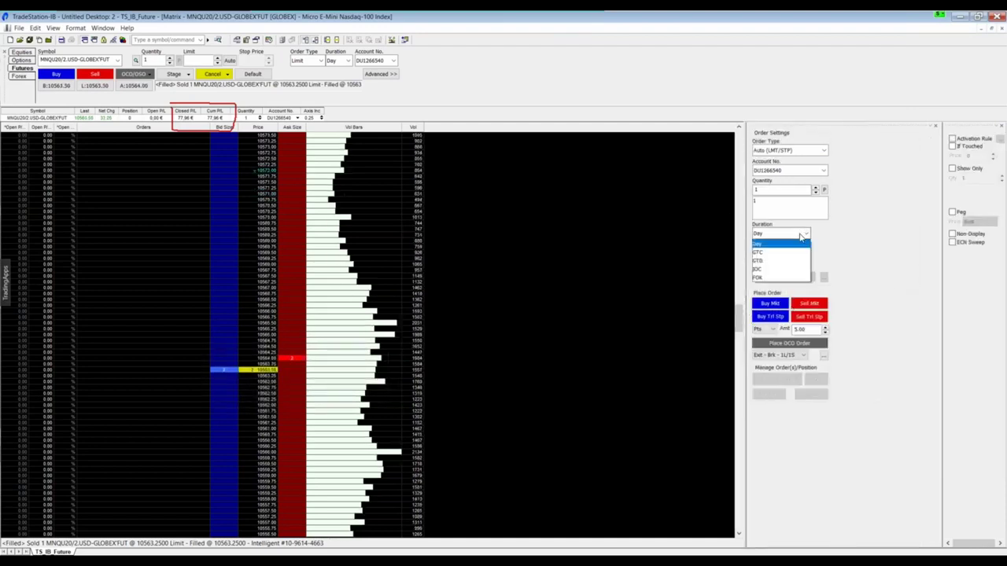
{"action": "left_click", "coordinate": [794, 253]}
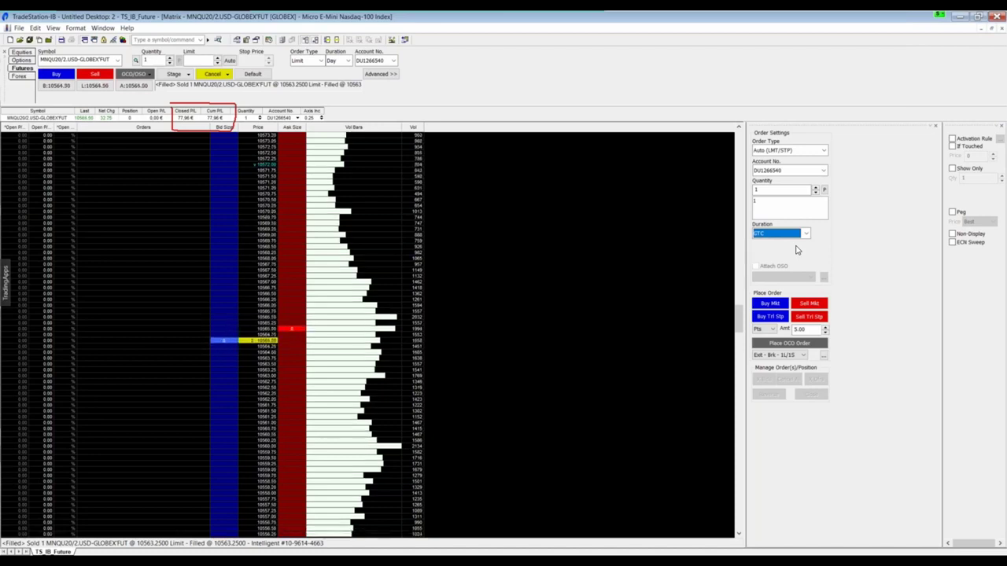
{"action": "left_click", "coordinate": [794, 233]}
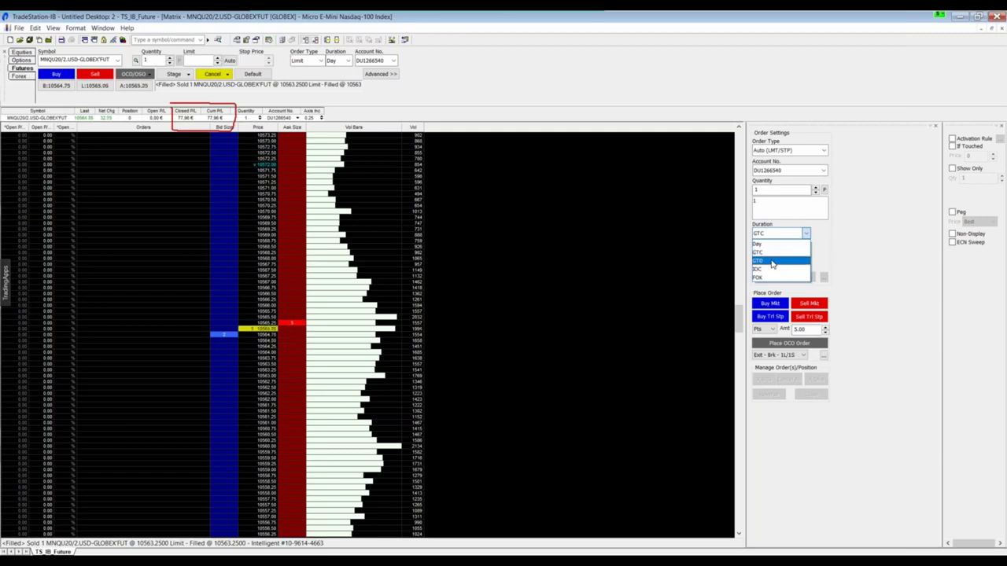
{"action": "left_click", "coordinate": [773, 264]}
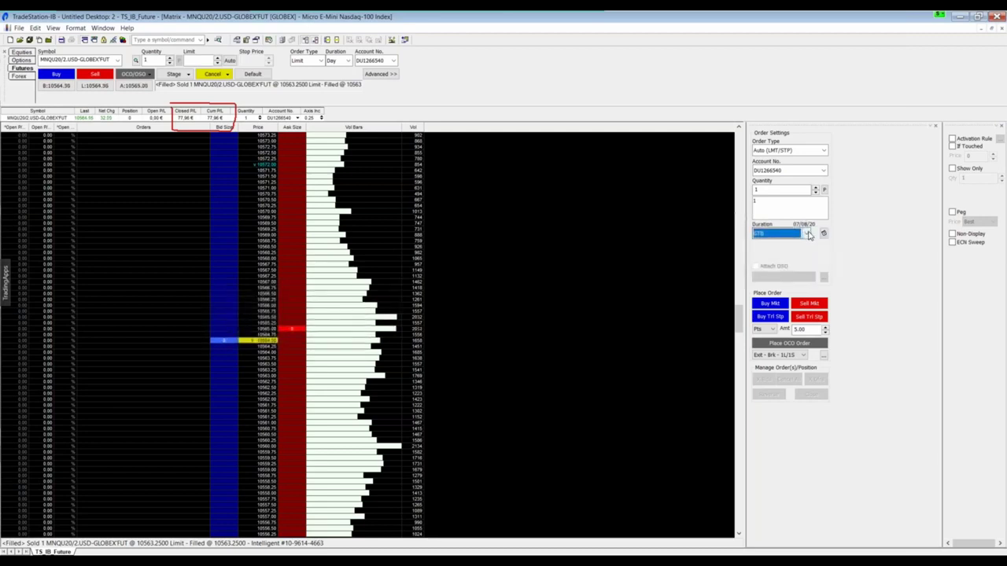
{"action": "left_click", "coordinate": [807, 234]}
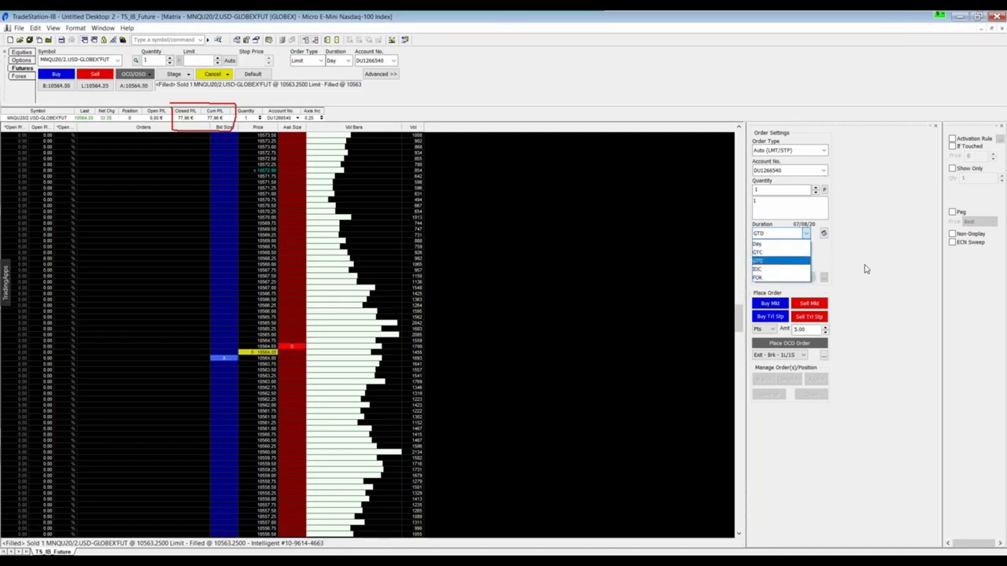
{"action": "left_click", "coordinate": [774, 253]}
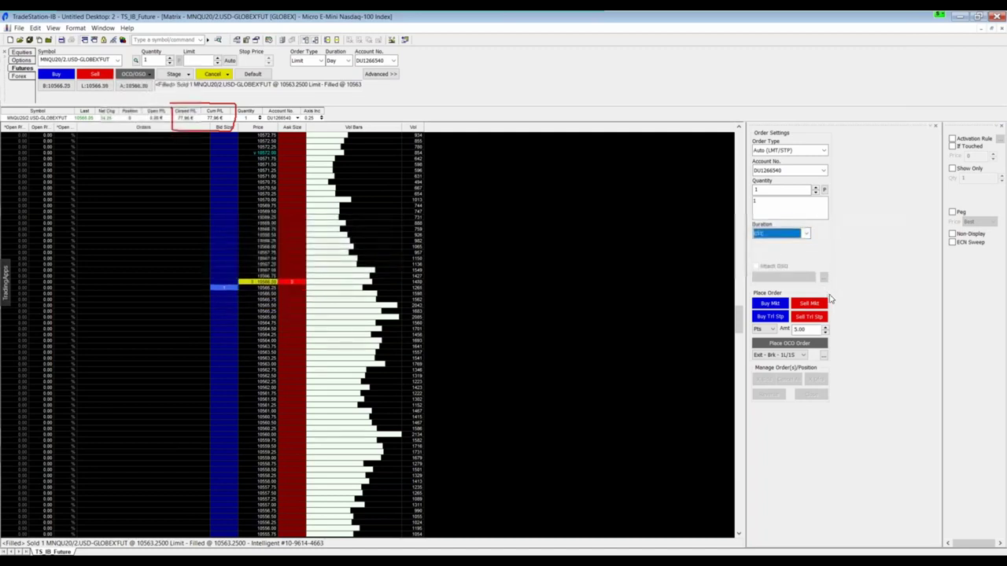
- Buy 1 MNQU20/2.USD-GLOBEX'FUT with a stop market order at 10566.25 and place a 1% sell trailing stop for it
{"action": "left_click", "coordinate": [234, 295]}
{"action": "left_click", "coordinate": [213, 403]}
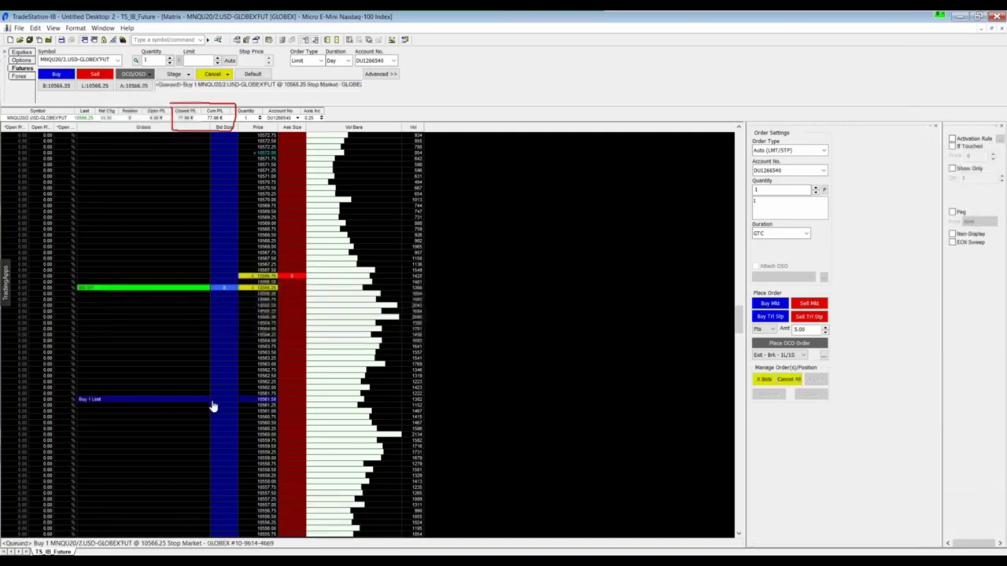
{"action": "left_click", "coordinate": [781, 317]}
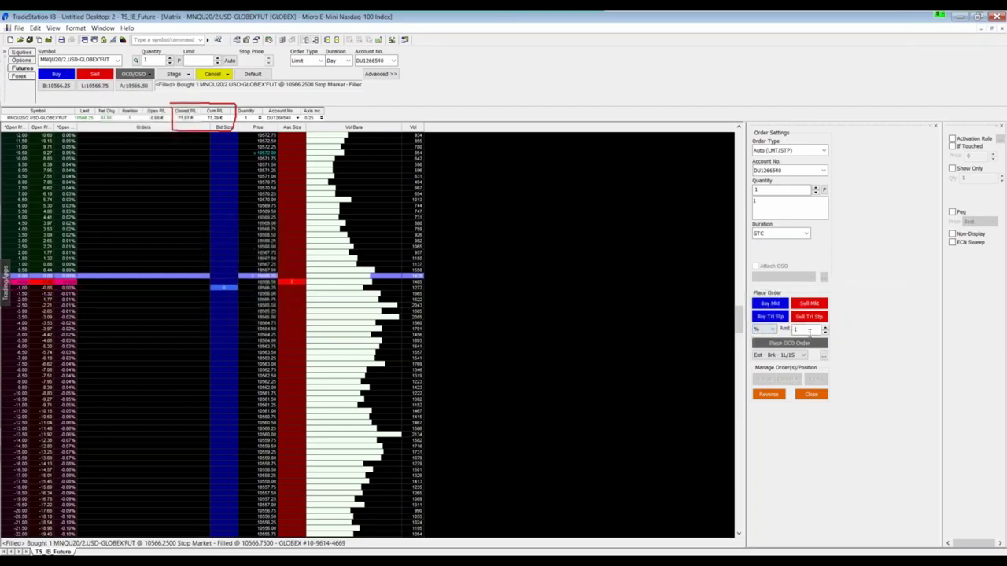
{"action": "double_click", "coordinate": [798, 331]}
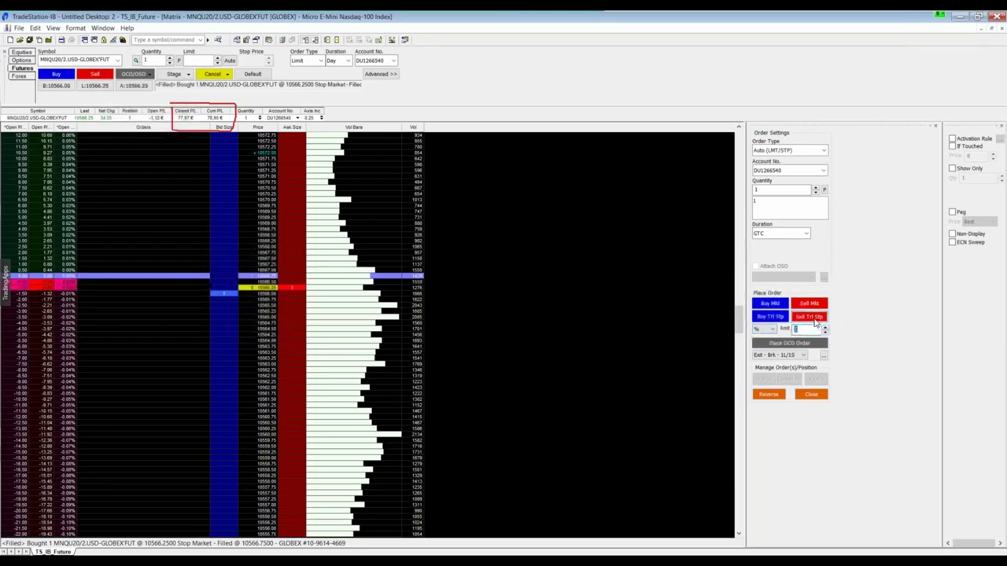
{"action": "left_click", "coordinate": [809, 317]}
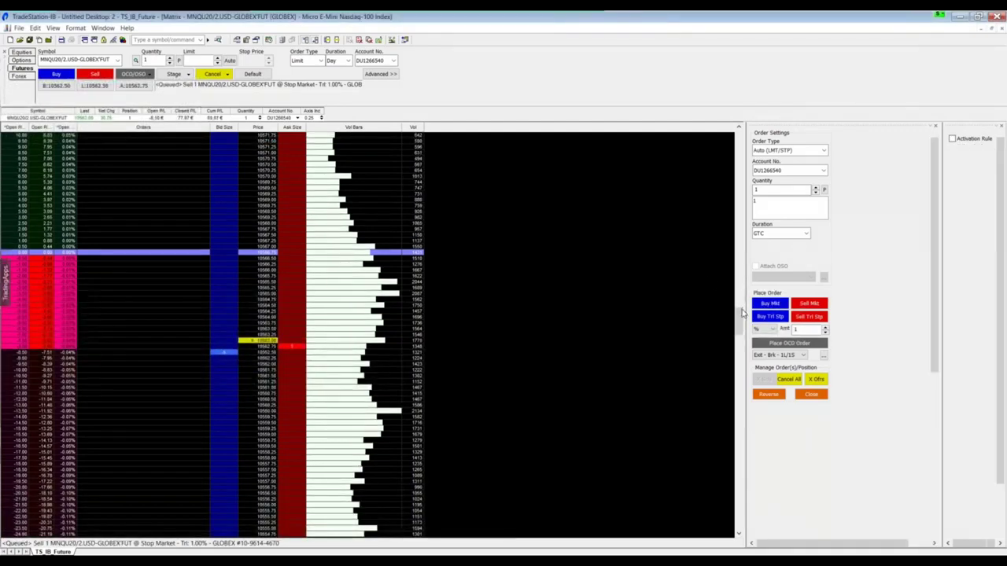
- Find the sell trailing stop far below the price on the Matrix ladder and move it up to a 0.97% trail
{"action": "left_click", "coordinate": [738, 337]}
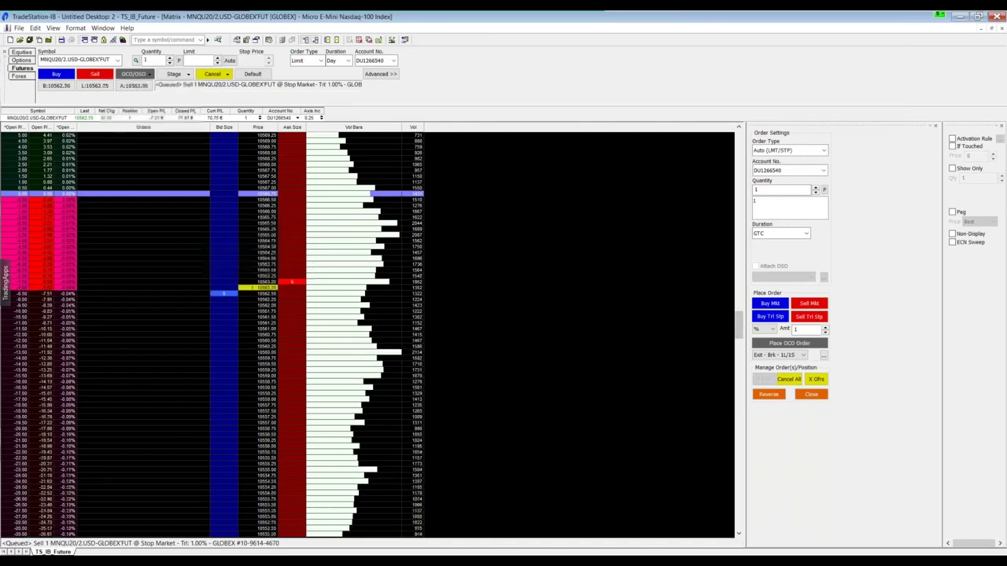
{"action": "left_click", "coordinate": [739, 346]}
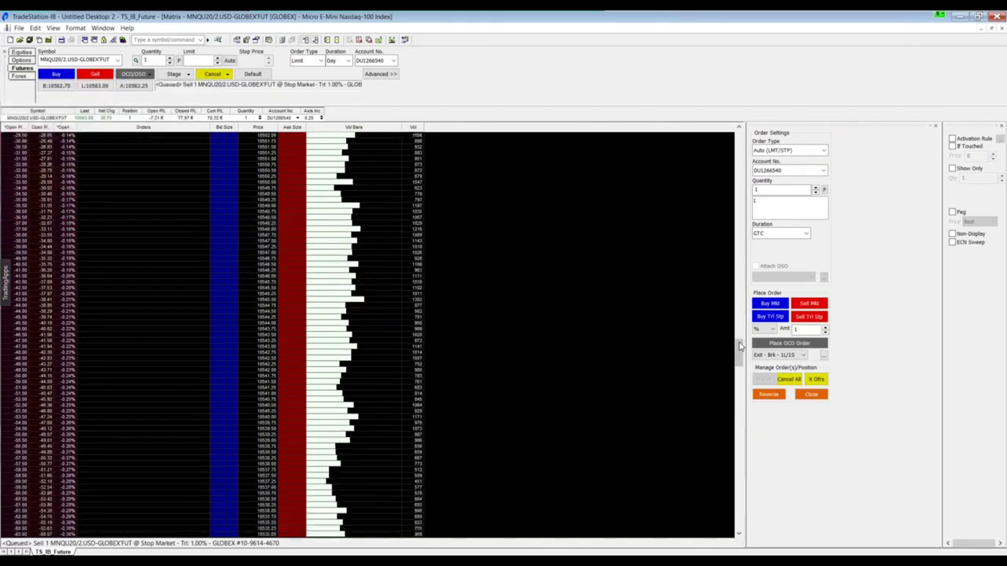
{"action": "left_click_drag", "start_coordinate": [738, 359], "coordinate": [740, 462]}
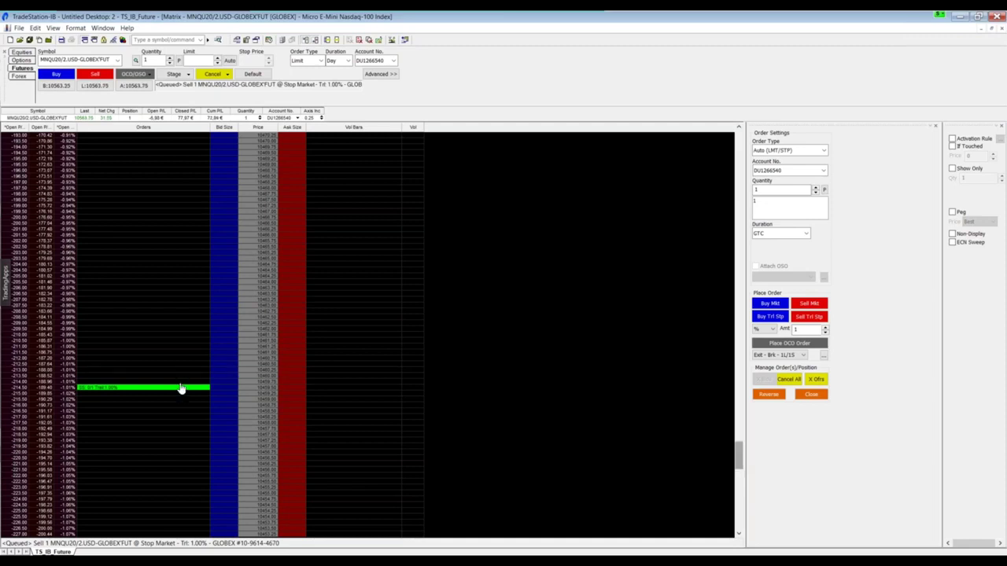
{"action": "left_click_drag", "start_coordinate": [180, 391], "coordinate": [173, 352]}
{"action": "mouse_move", "coordinate": [149, 387]}
{"action": "left_mouse_down"}
{"action": "mouse_move", "coordinate": [148, 197]}
{"action": "mouse_move", "coordinate": [139, 385]}
{"action": "left_mouse_up"}
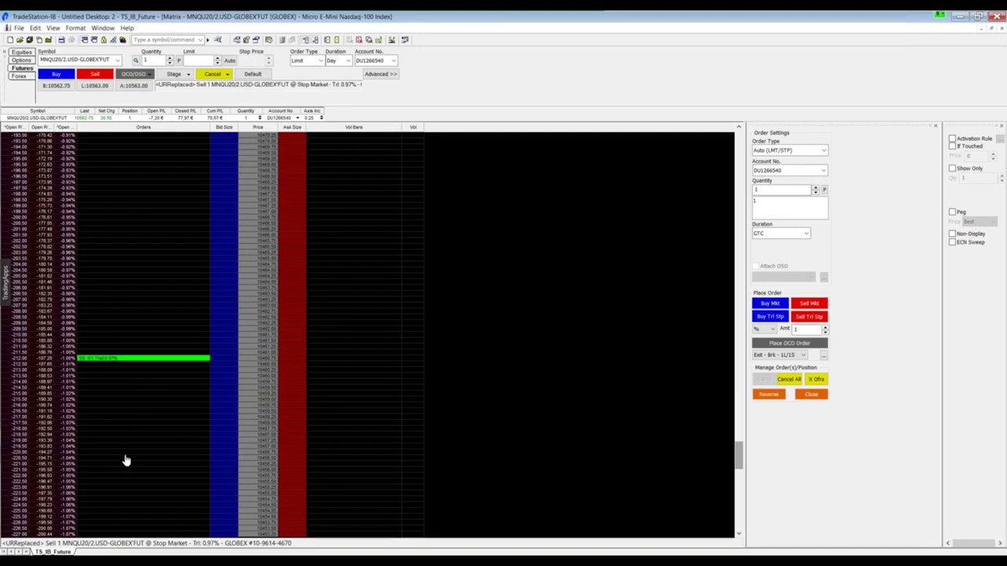
- Compare the trailing stop's place on the price ladder with the entry price, the market price and the open P/L columns
{"action": "scroll", "coordinate": [731, 470], "scroll_direction": "up", "scroll_amount": 1}
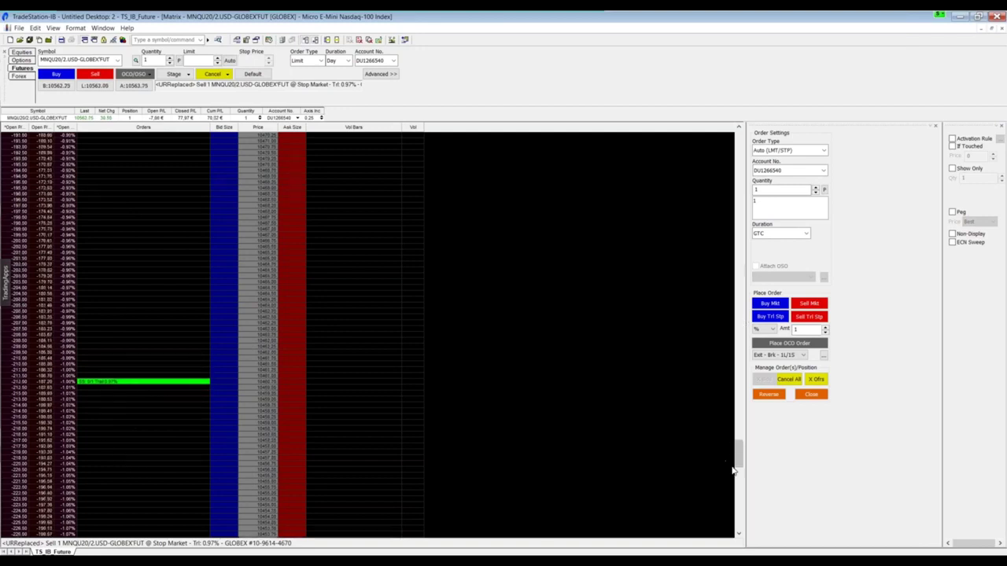
{"action": "left_click_drag", "start_coordinate": [731, 470], "coordinate": [740, 350]}
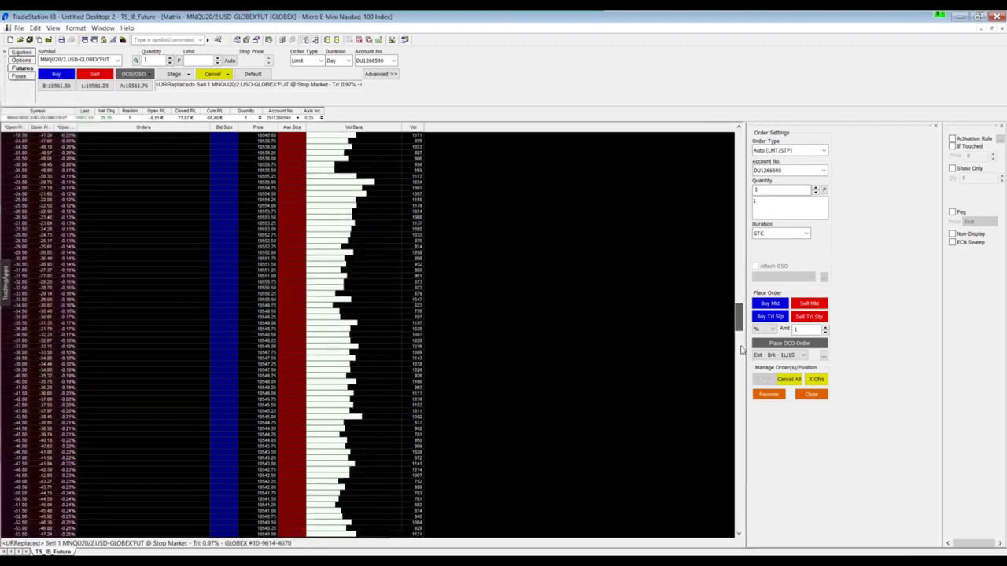
{"action": "scroll", "coordinate": [740, 350], "scroll_direction": "down", "scroll_amount": 10}
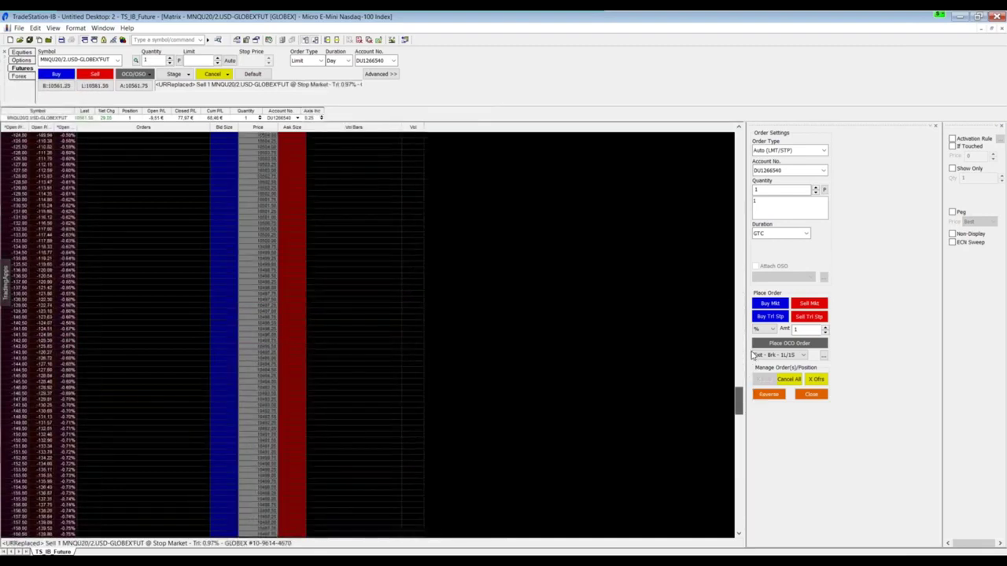
{"action": "scroll", "coordinate": [753, 355], "scroll_direction": "up", "scroll_amount": 8}
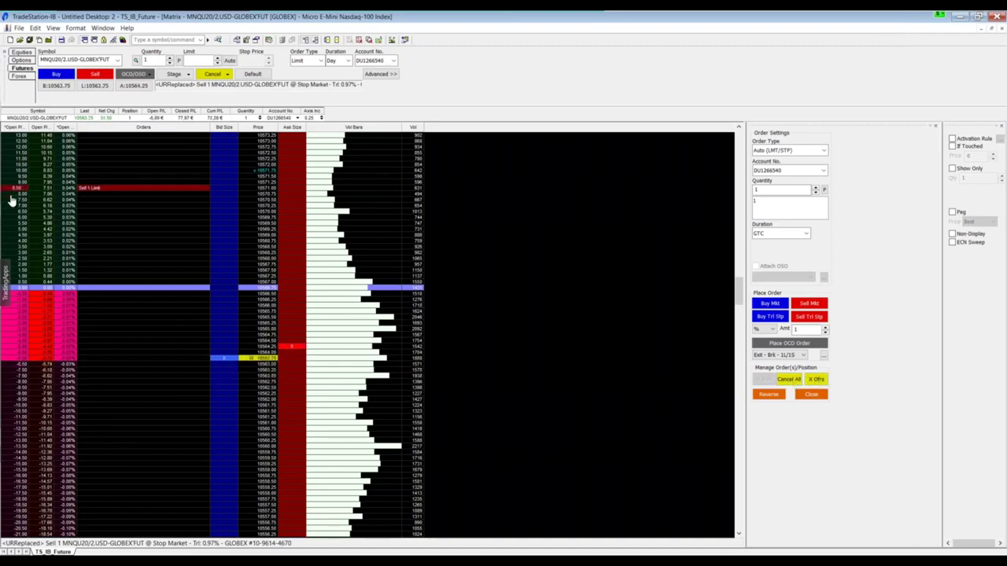
{"action": "left_click", "coordinate": [211, 230]}
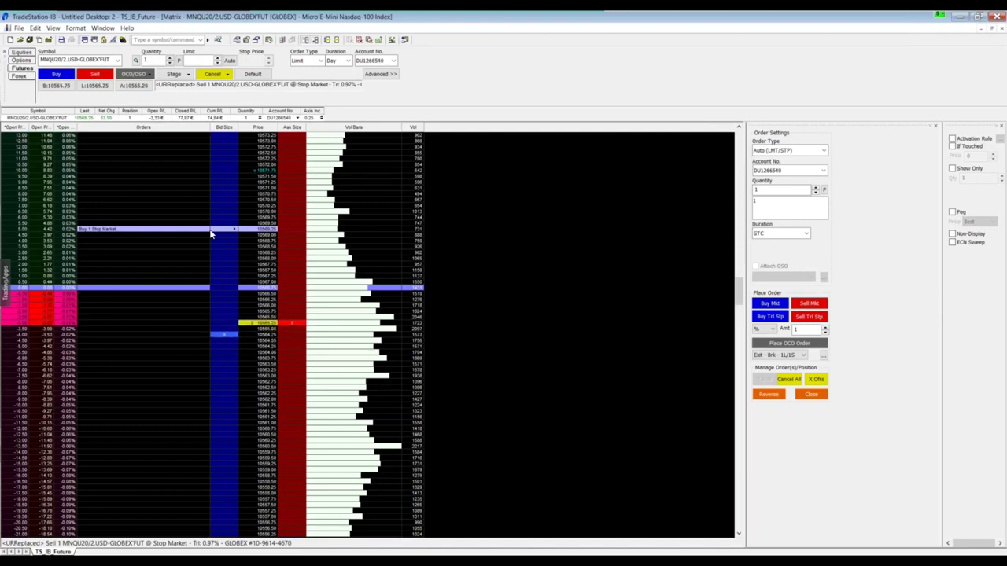
{"action": "left_click_drag", "start_coordinate": [211, 234], "coordinate": [743, 464]}
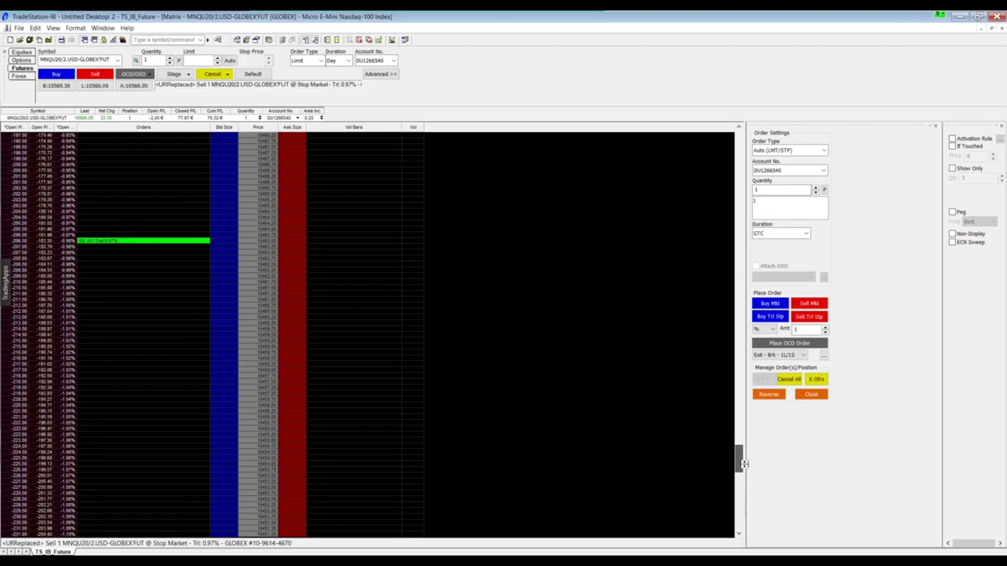
{"action": "mouse_move", "coordinate": [744, 464]}
{"action": "left_mouse_down"}
{"action": "mouse_move", "coordinate": [735, 267]}
{"action": "mouse_move", "coordinate": [740, 448]}
{"action": "left_mouse_up"}
- Restore the Matrix, maximize the MNQU20/2.USD-GLOBEX'FUT chart and adjust its price range to include the trailing stop line
{"action": "left_click", "coordinate": [993, 29]}
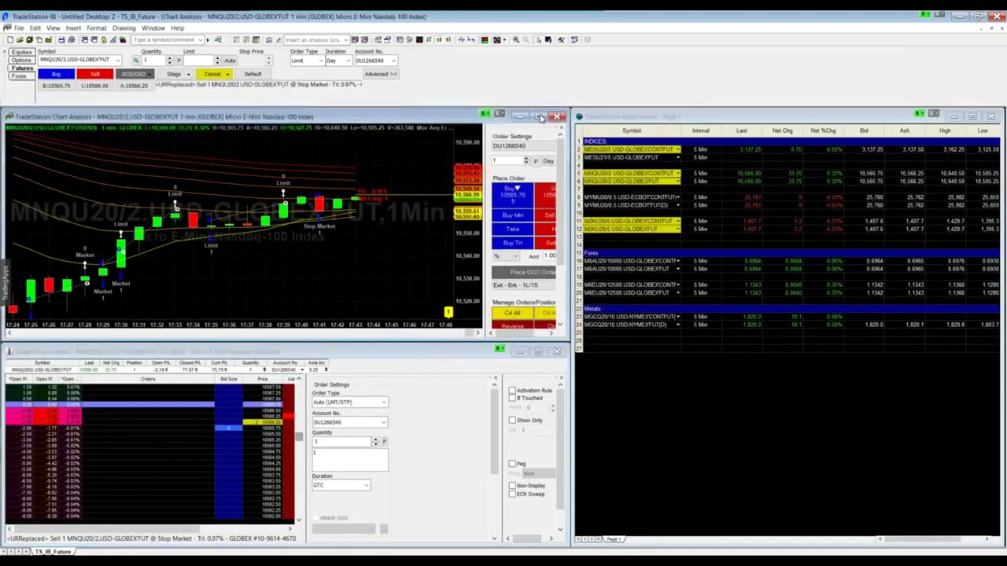
{"action": "left_click", "coordinate": [539, 117]}
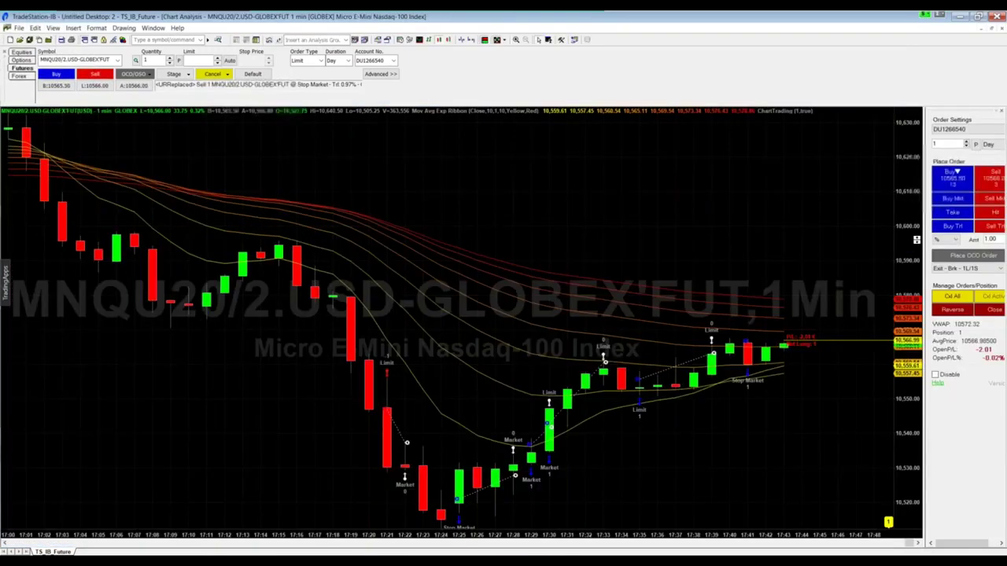
{"action": "left_click", "coordinate": [496, 39]}
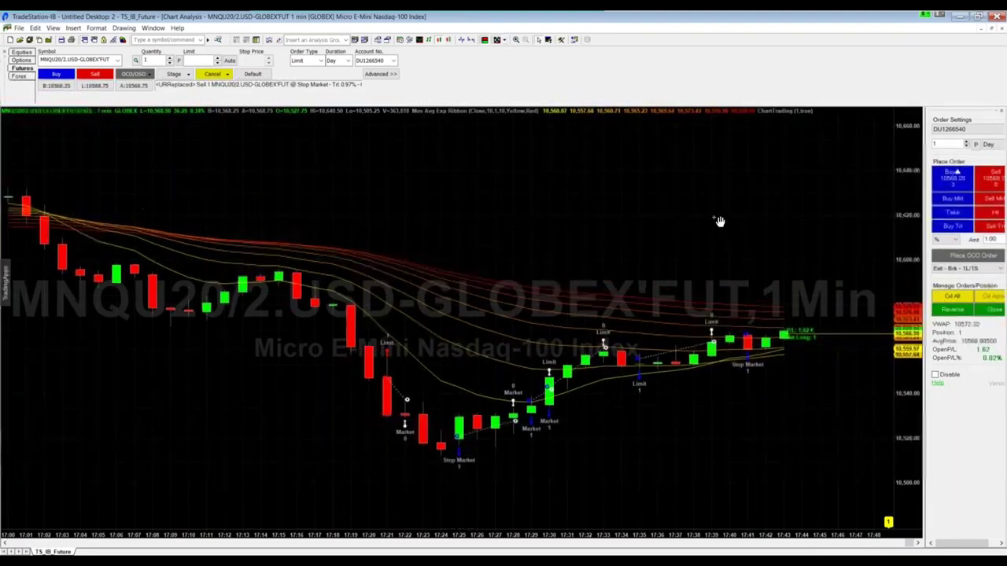
{"action": "left_click_drag", "start_coordinate": [719, 218], "coordinate": [656, 164]}
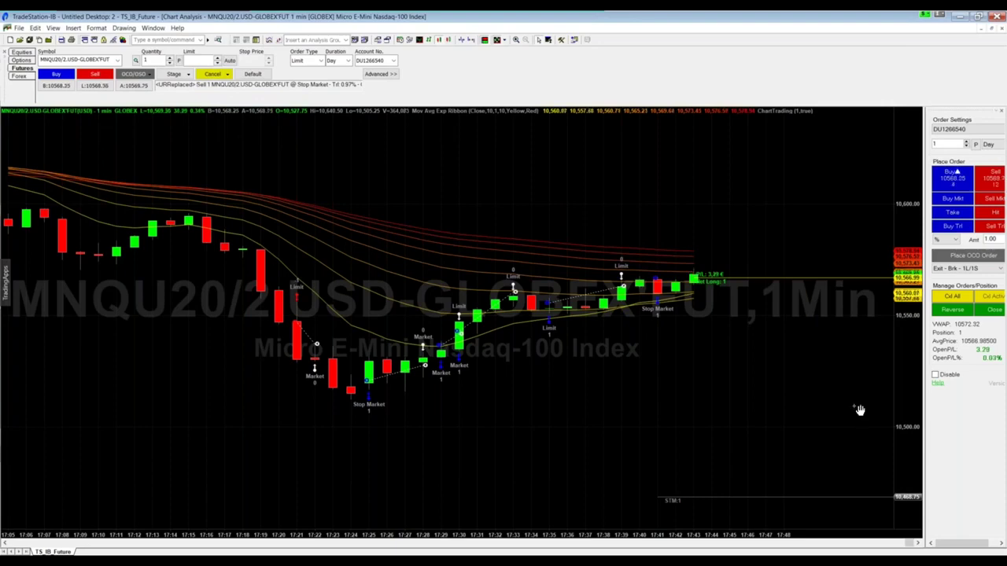
- Move the MNQU20/2.USD-GLOBEX'FUT sell trailing stop up on the maximized chart and confirm its replacement with a 0.33% trail
{"action": "left_click", "coordinate": [993, 29]}
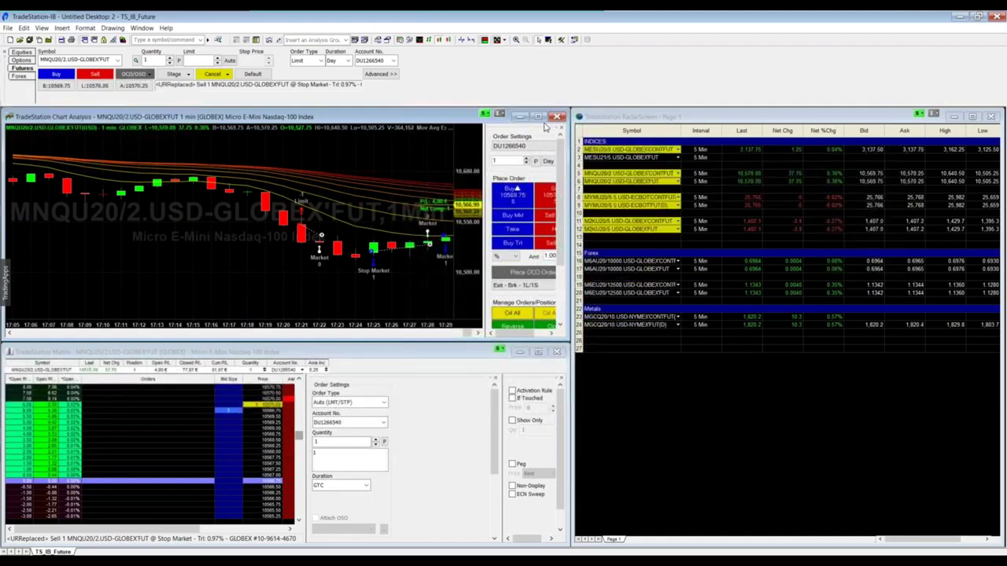
{"action": "left_click", "coordinate": [553, 160]}
{"action": "left_click", "coordinate": [538, 117]}
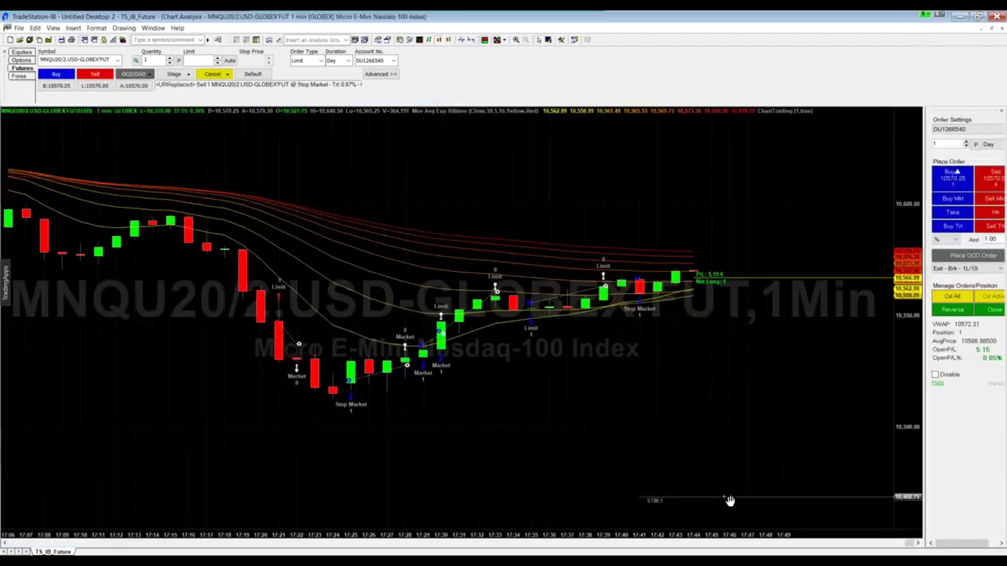
{"action": "left_click_drag", "start_coordinate": [730, 501], "coordinate": [719, 352]}
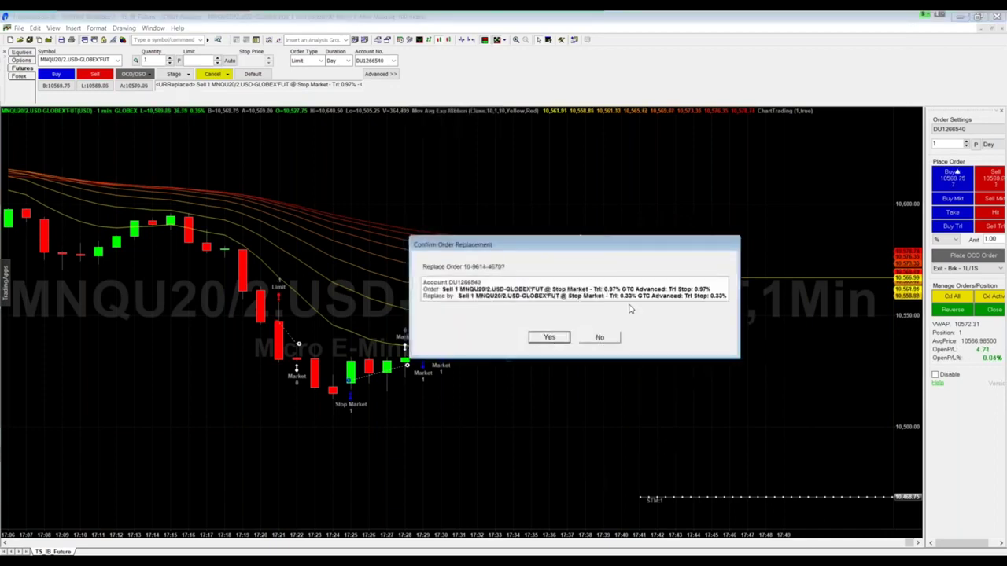
{"action": "double_click", "coordinate": [628, 296]}
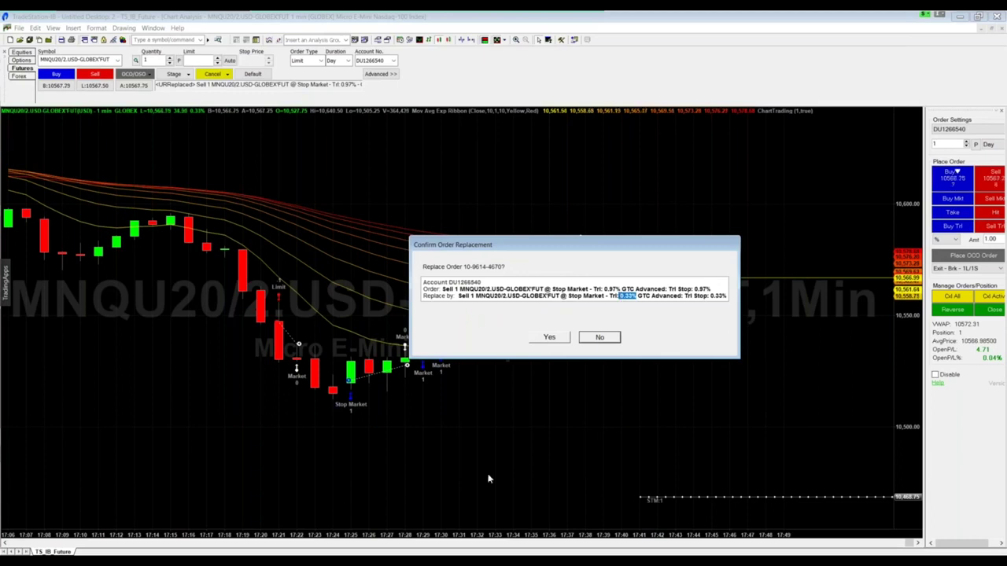
{"action": "left_click", "coordinate": [548, 337]}
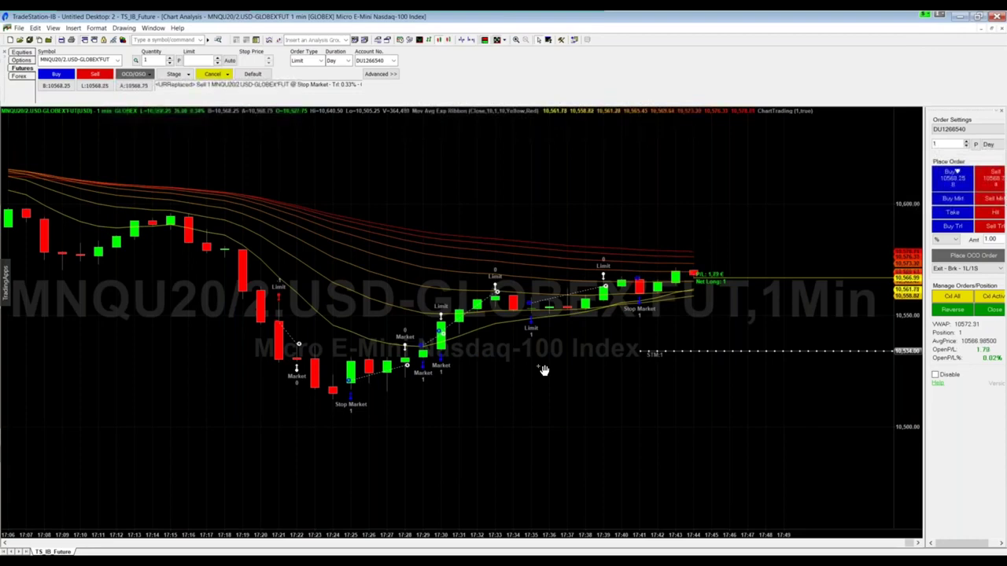
- Restore the chart, maximize the Matrix window, and open the order's activation rule settings, then dismiss them
{"action": "left_click", "coordinate": [993, 29]}
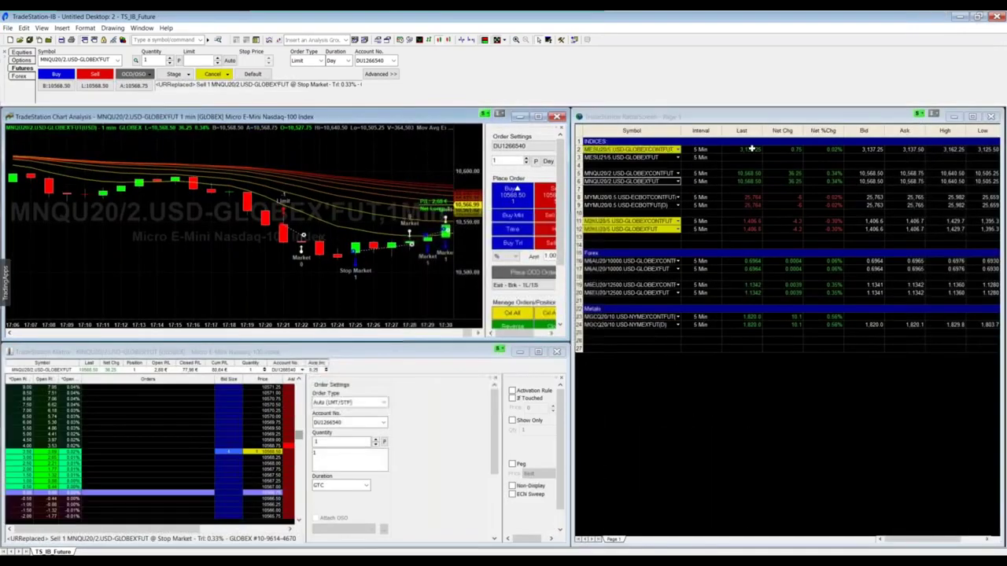
{"action": "left_click", "coordinate": [541, 354]}
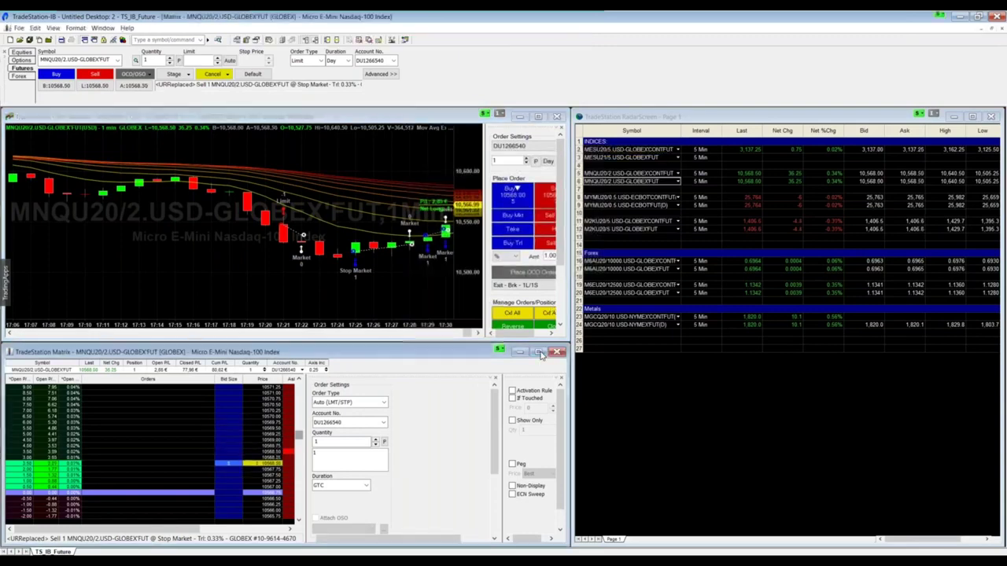
{"action": "left_click", "coordinate": [539, 352]}
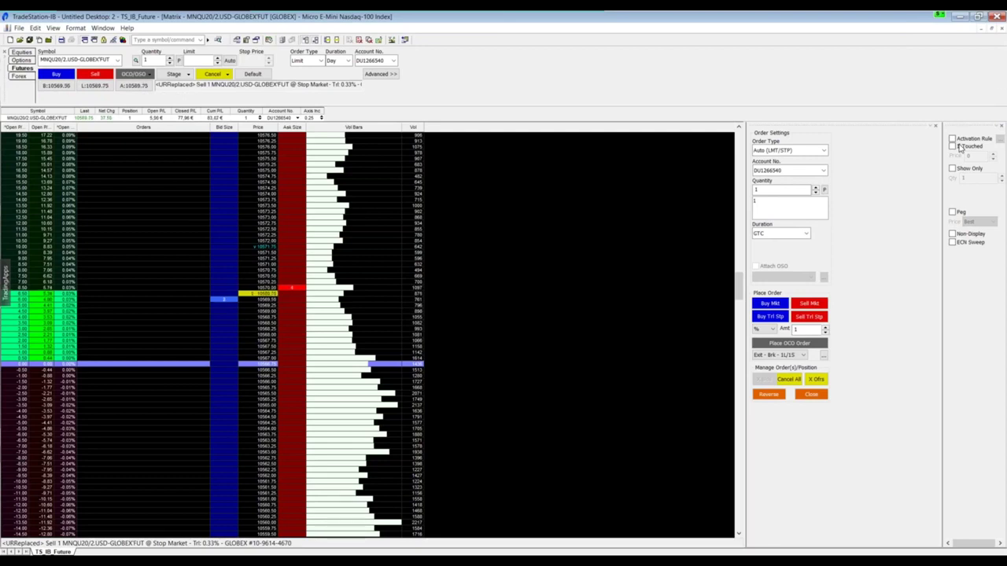
{"action": "left_click", "coordinate": [1000, 139]}
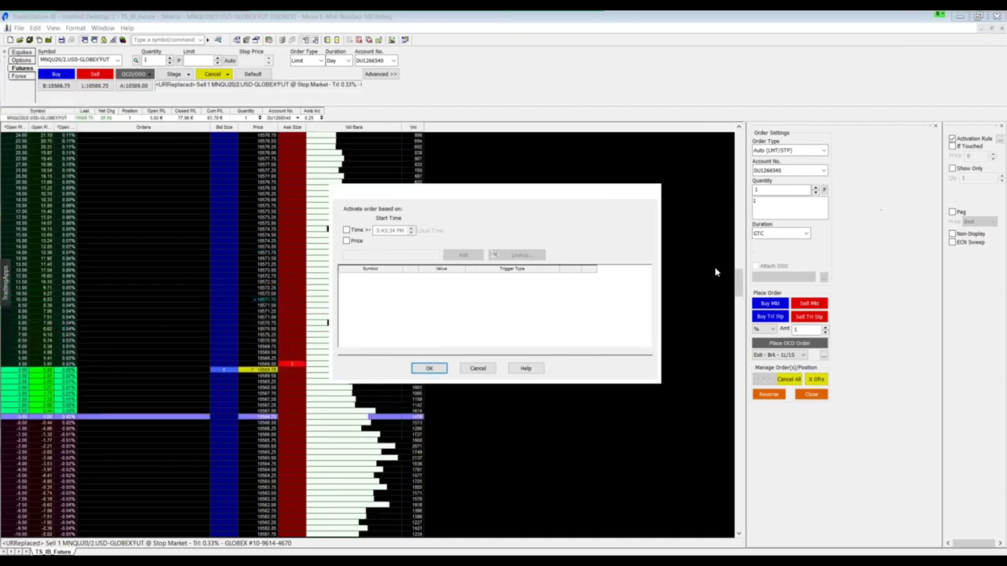
{"action": "left_click", "coordinate": [477, 368]}
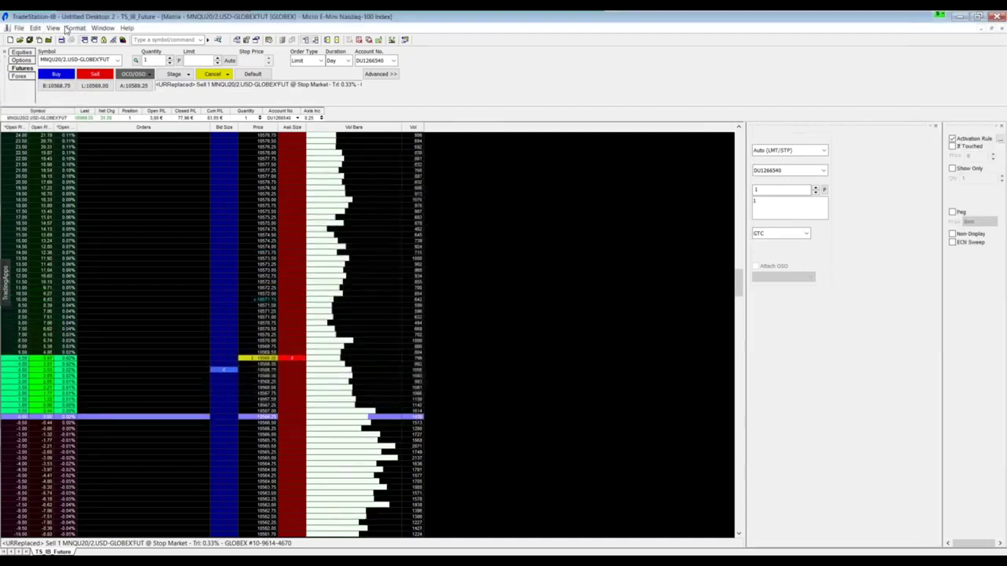
- Hide the Matrix's Advanced Order Bar, show it again and widen it
{"action": "left_click", "coordinate": [52, 27]}
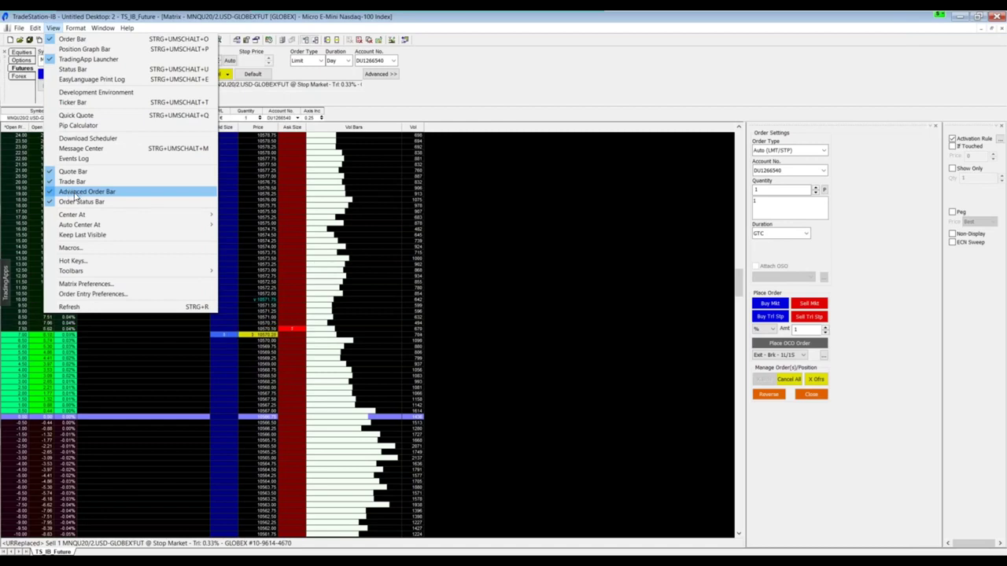
{"action": "left_click", "coordinate": [71, 192]}
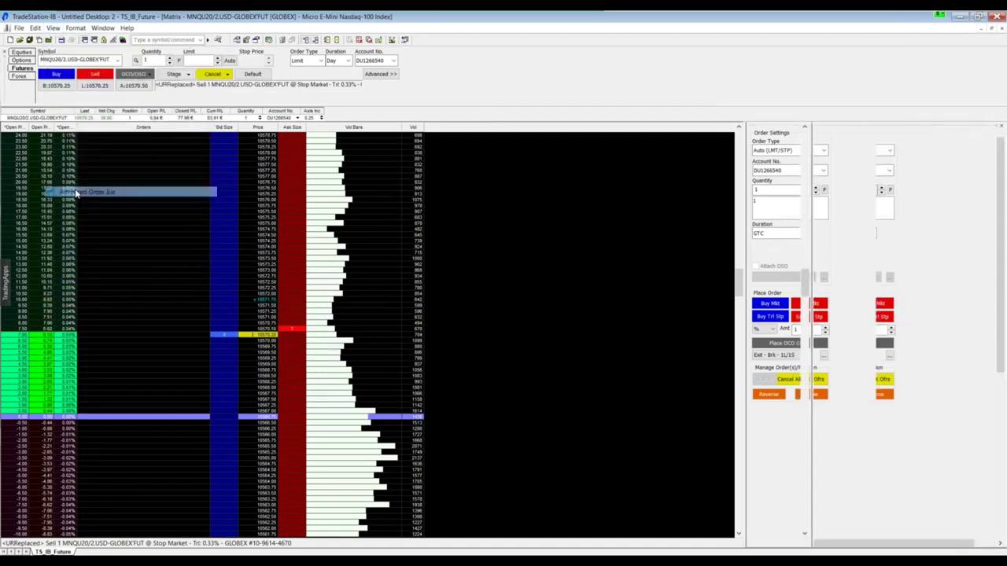
{"action": "left_click", "coordinate": [54, 28]}
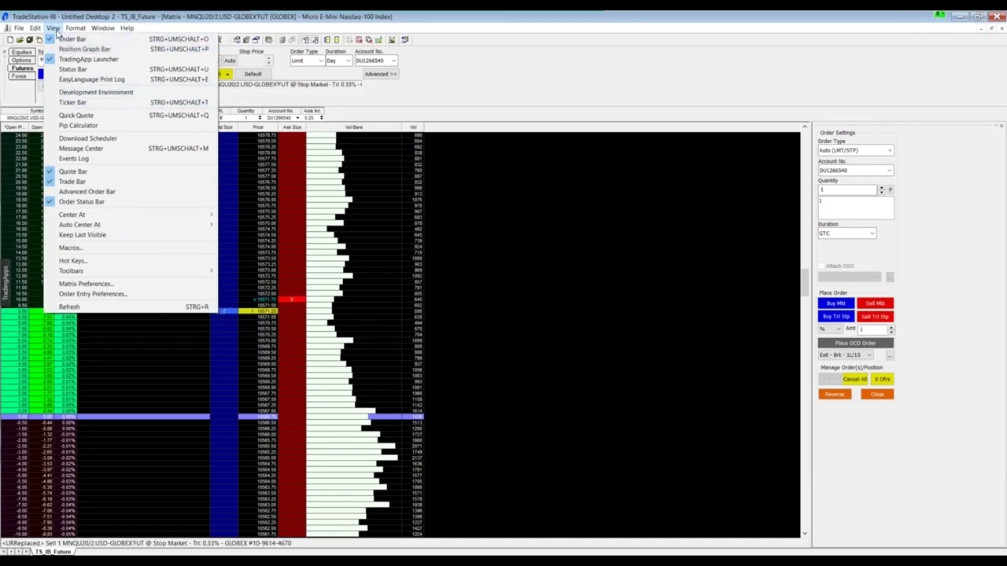
{"action": "left_click", "coordinate": [78, 192]}
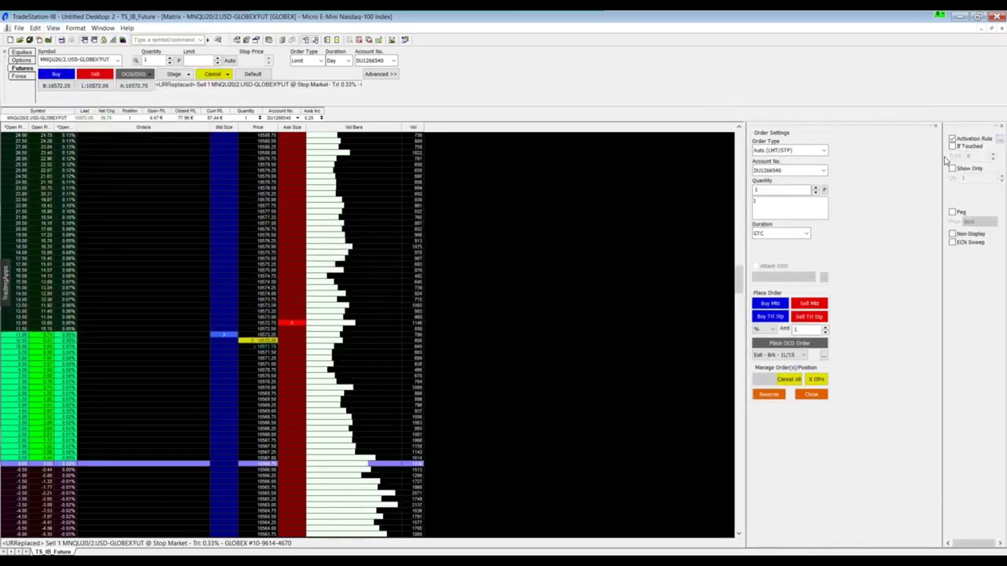
{"action": "left_click_drag", "start_coordinate": [946, 143], "coordinate": [893, 142]}
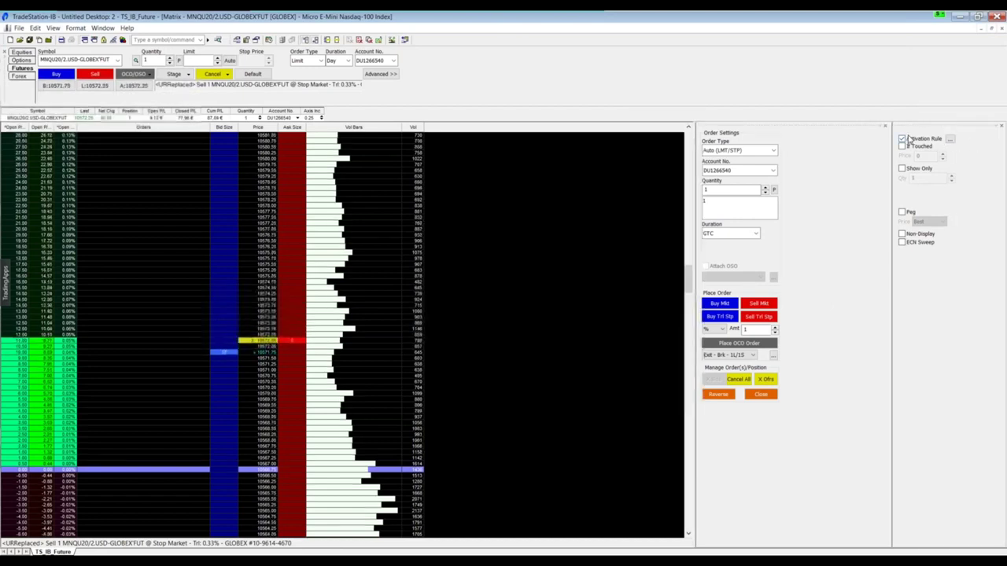
- Enable both the Time and Price conditions in the order's activation rule
{"action": "left_click", "coordinate": [949, 139]}
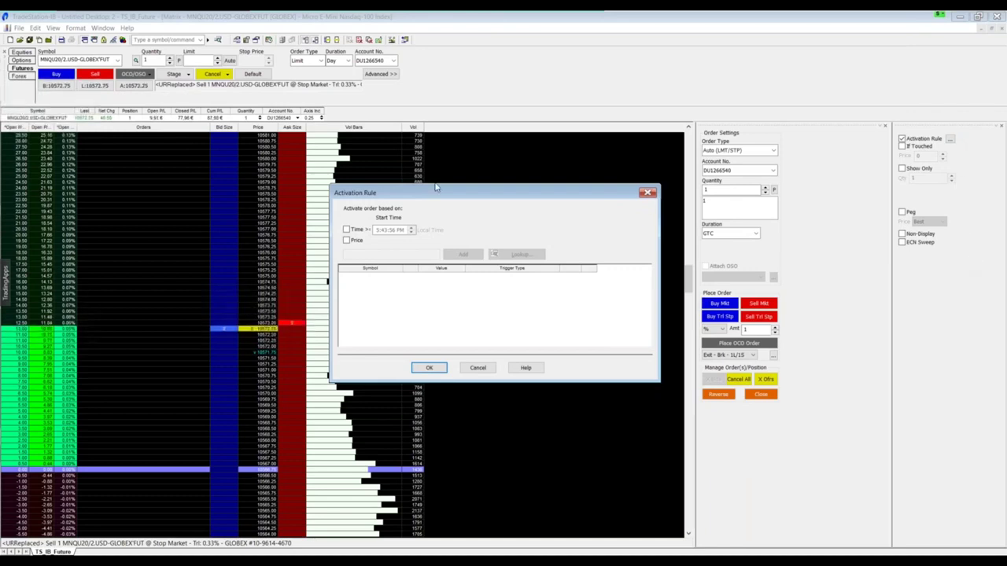
{"action": "left_click", "coordinate": [346, 230]}
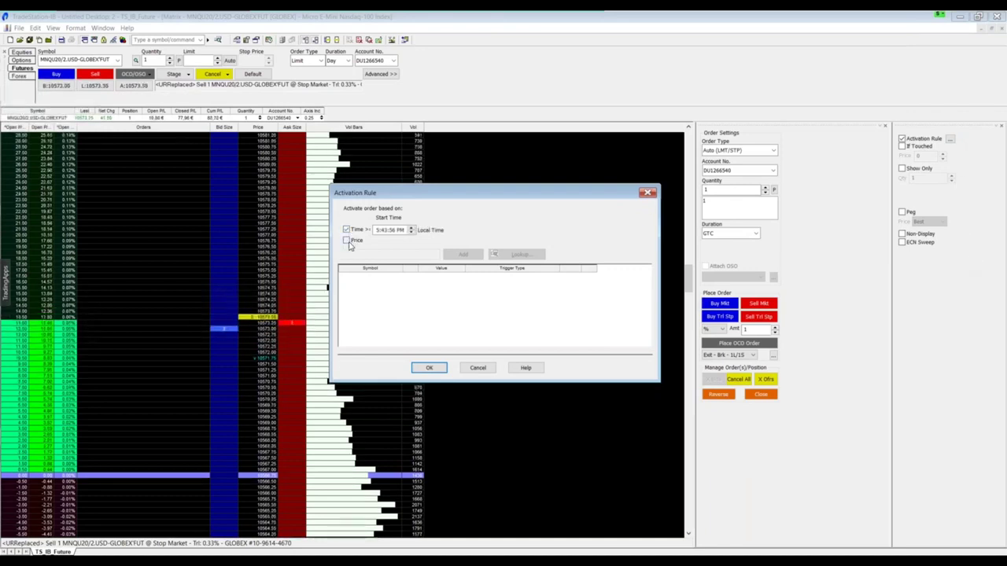
{"action": "left_click", "coordinate": [347, 240]}
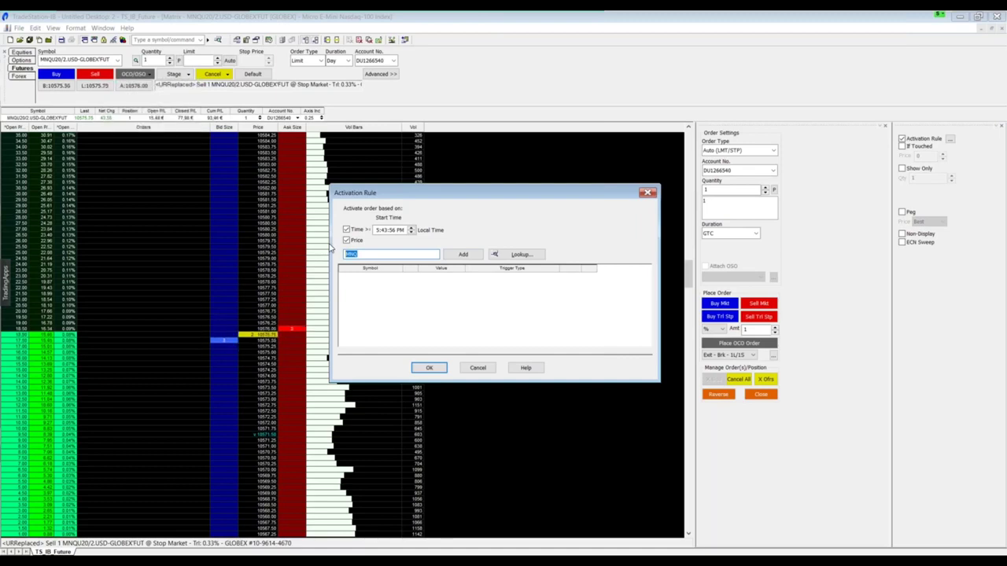
- Look up futures with root MNQ and add MNQU20/2.USD-GLOBEX'FUT as the activation rule's price symbol
{"action": "left_click", "coordinate": [519, 254]}
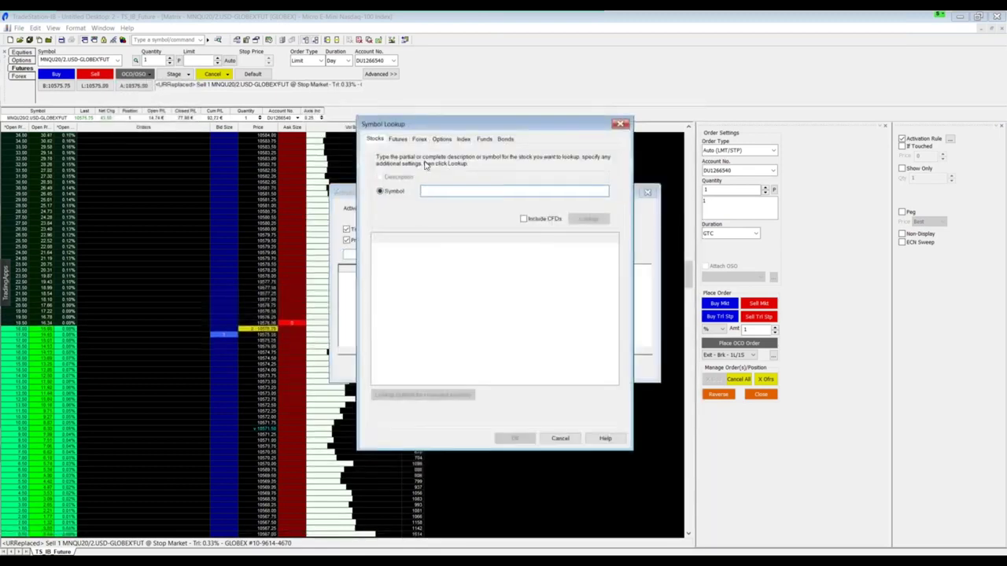
{"action": "left_click", "coordinate": [398, 140]}
{"action": "type", "text": "MNQ"}
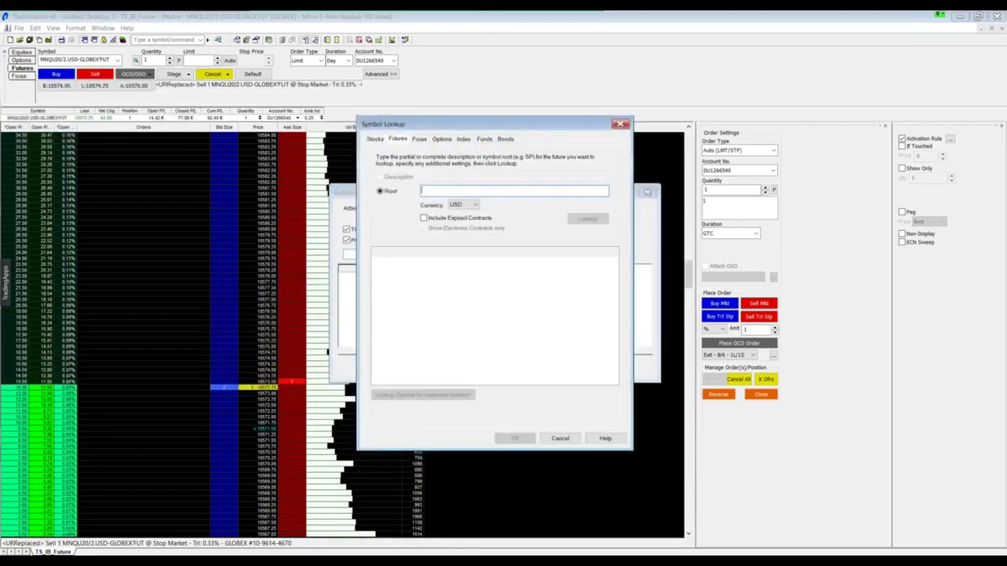
{"action": "key", "text": "Return"}
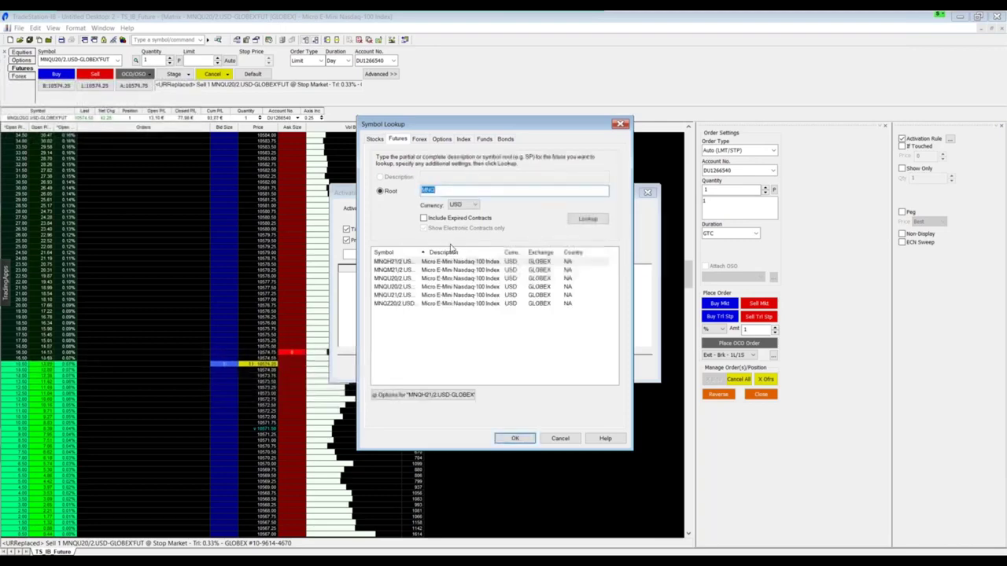
{"action": "left_click_drag", "start_coordinate": [425, 251], "coordinate": [494, 250]}
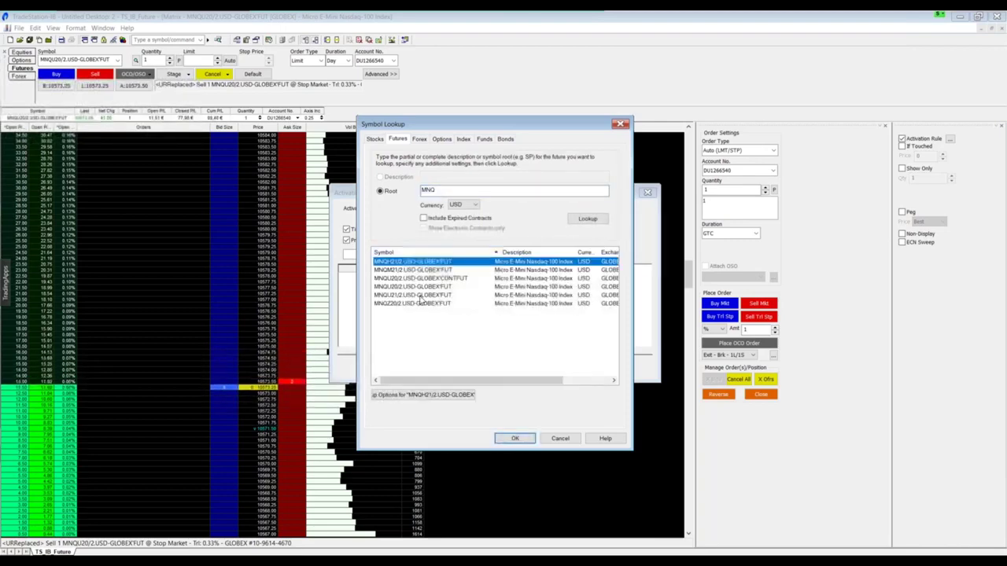
{"action": "left_click", "coordinate": [522, 286]}
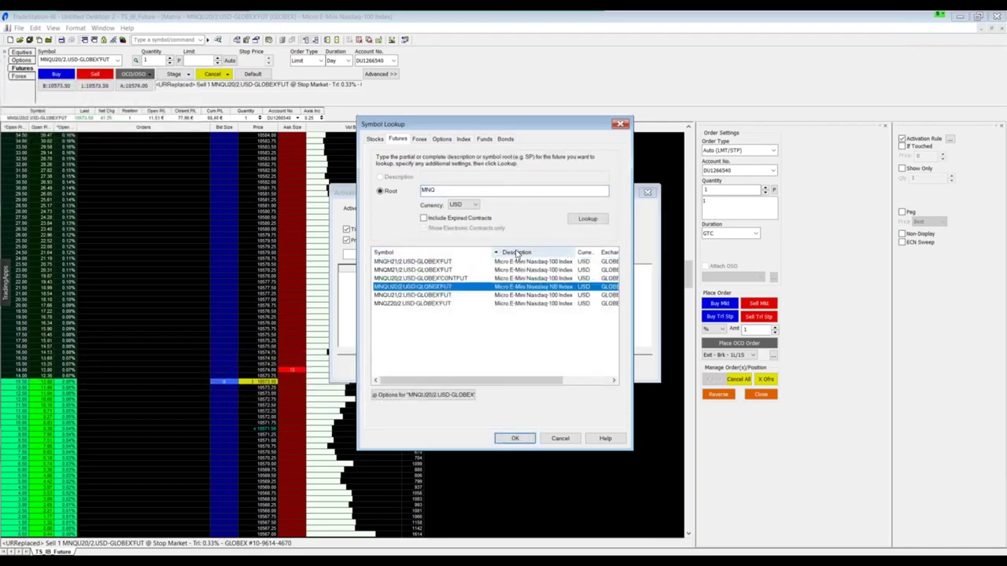
{"action": "left_click", "coordinate": [515, 438]}
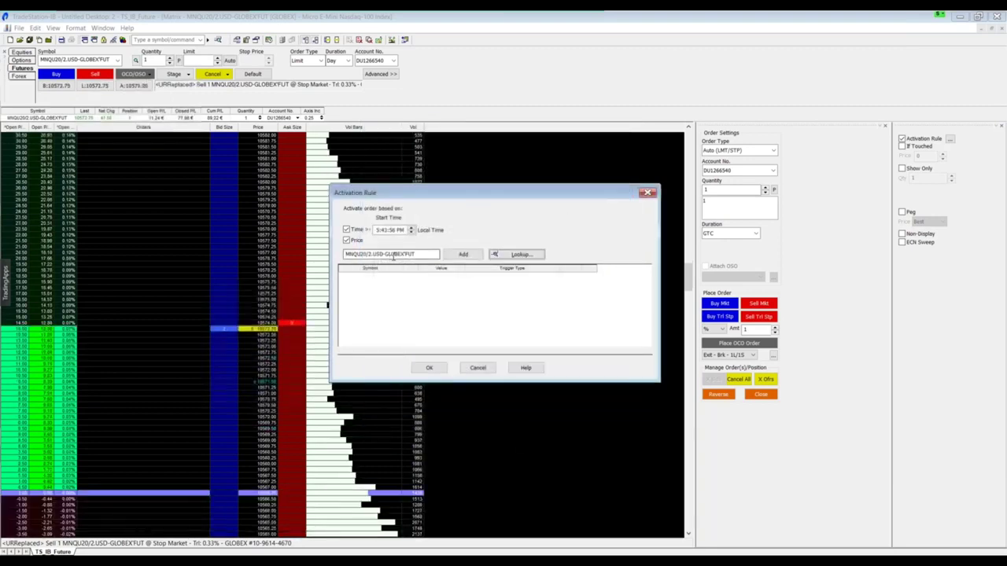
{"action": "left_click", "coordinate": [464, 254]}
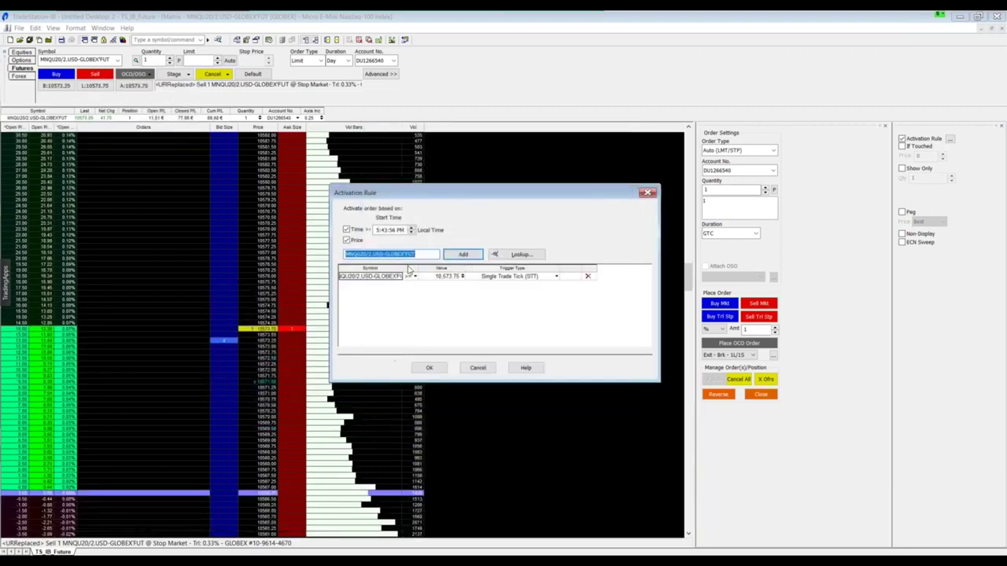
- Set the activation rule's price value to 10600 and save the rule
{"action": "left_click", "coordinate": [463, 275]}
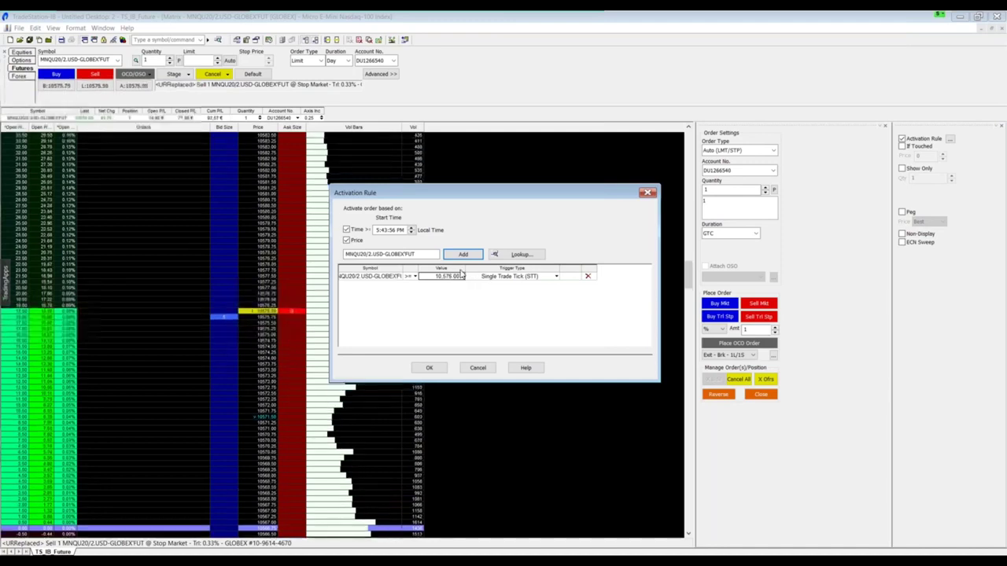
{"action": "type", "text": "10600"}
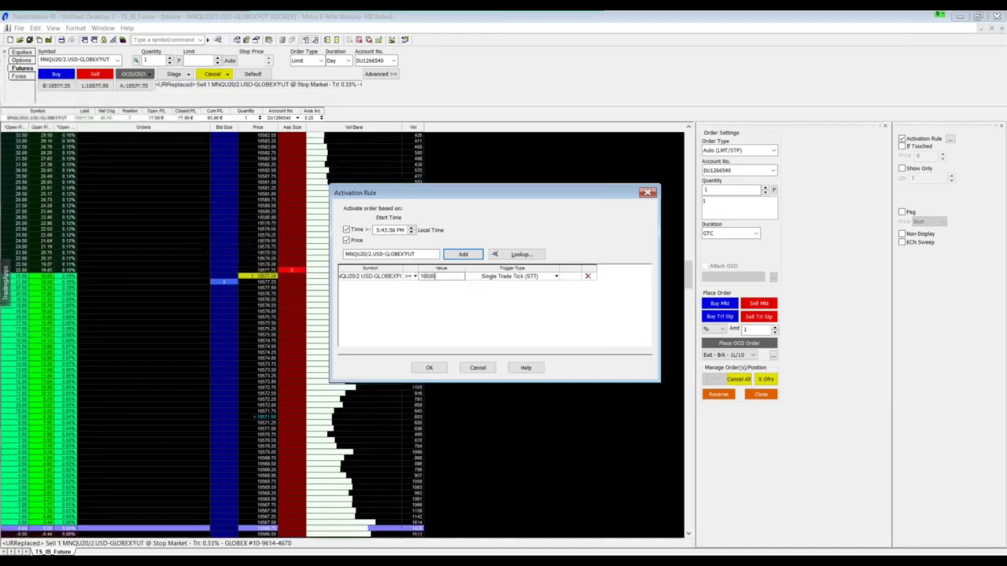
{"action": "left_click", "coordinate": [439, 370]}
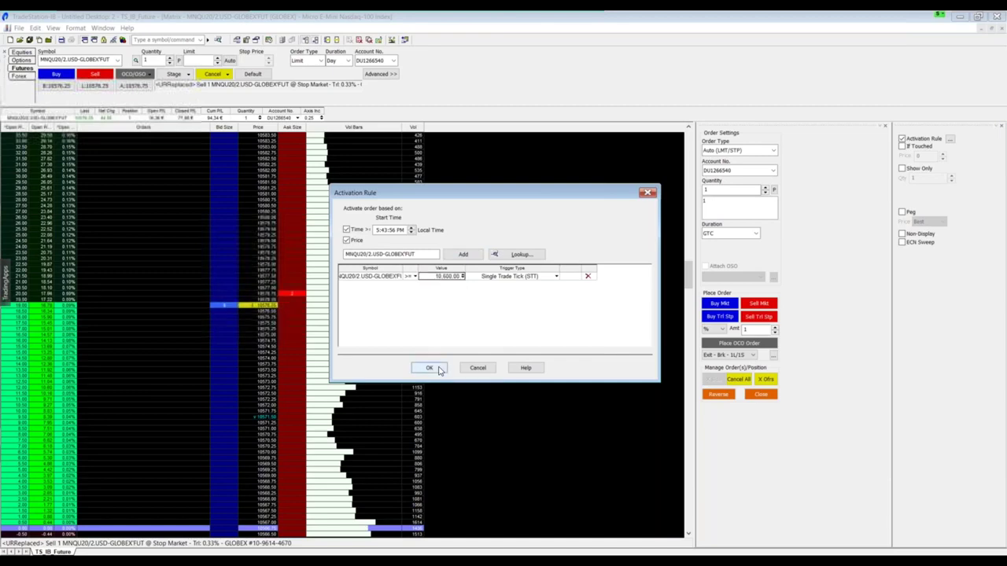
{"action": "left_click", "coordinate": [437, 369]}
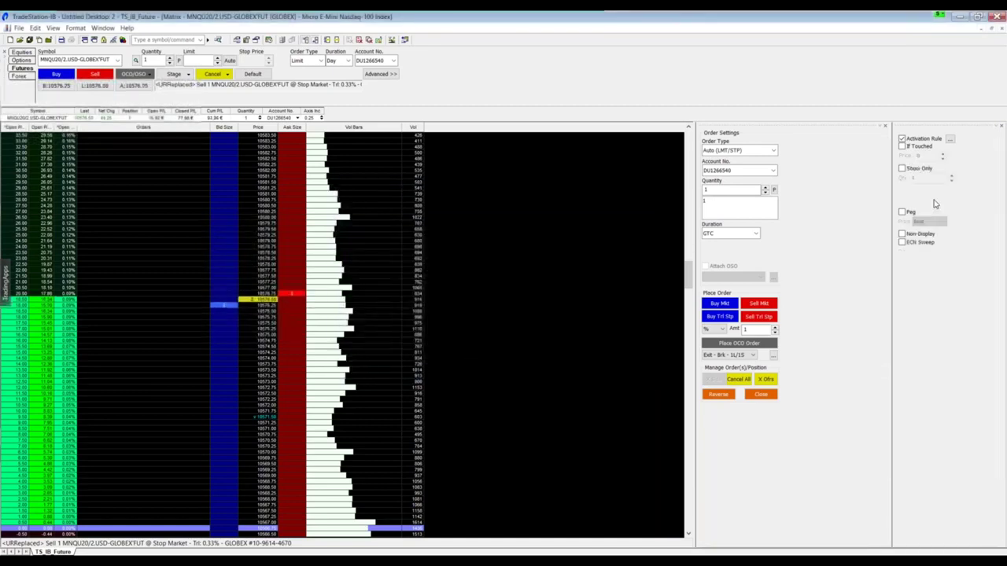
- Cancel all open orders for MNQU20/2.USD-GLOBEX'FUT
{"action": "left_click", "coordinate": [731, 380]}
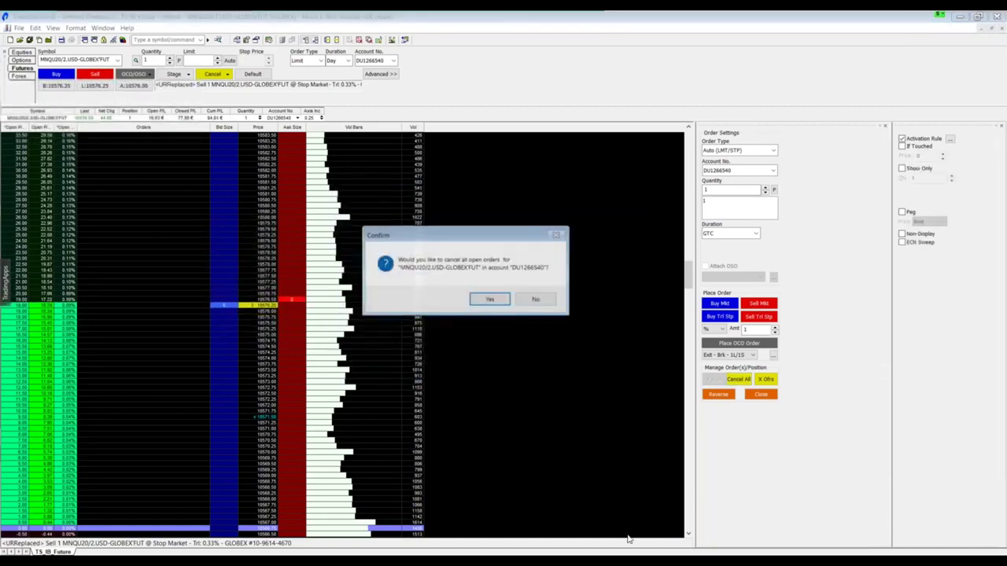
{"action": "left_click", "coordinate": [491, 303]}
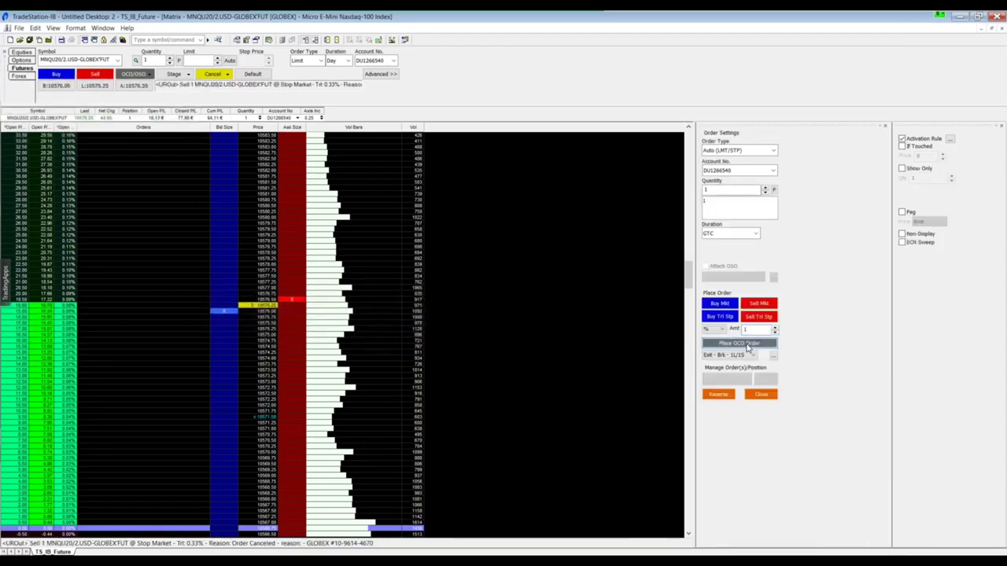
- Set the activation rule's price value to 10590 and save the rule
{"action": "left_click", "coordinate": [949, 139]}
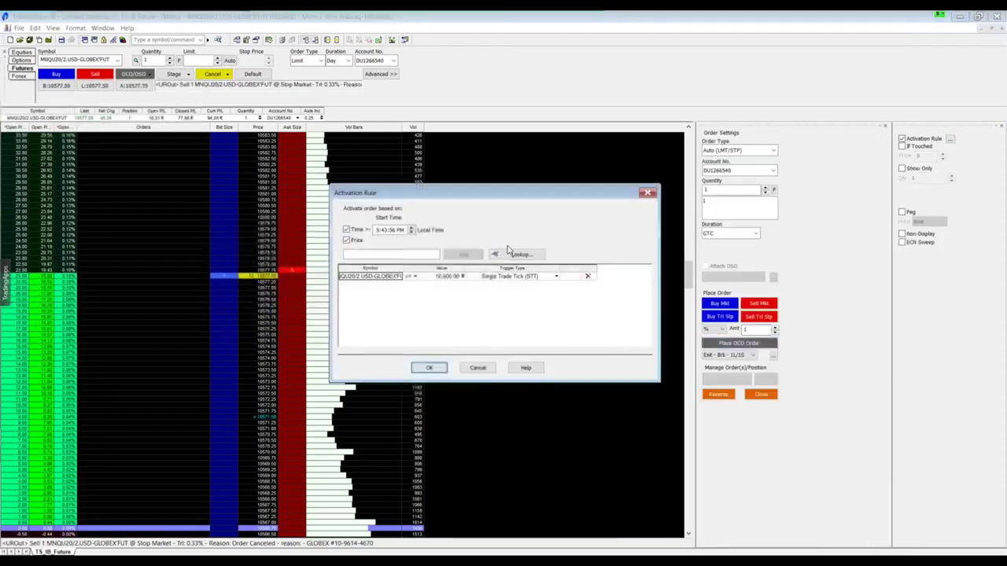
{"action": "left_click", "coordinate": [444, 277]}
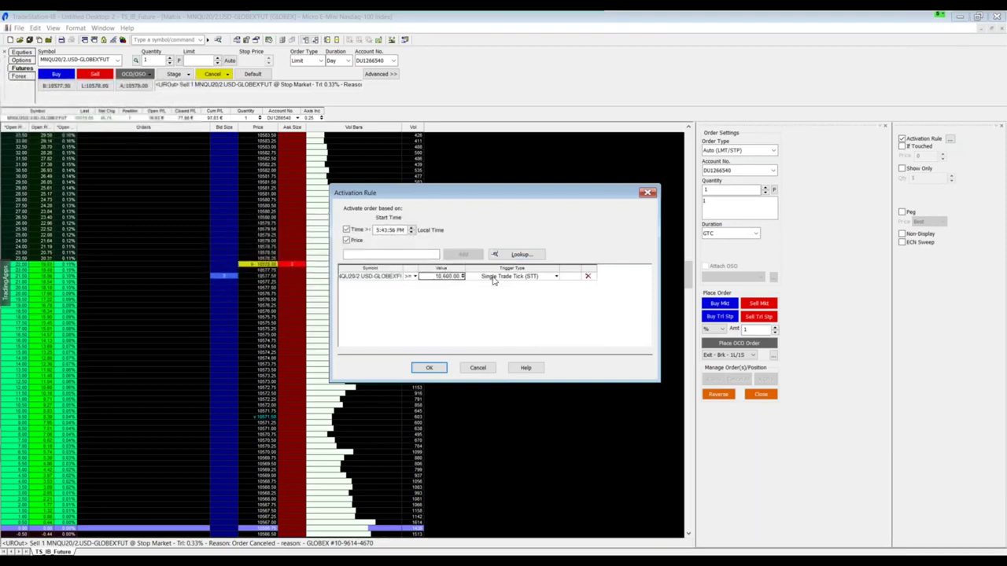
{"action": "type", "text": "10"}
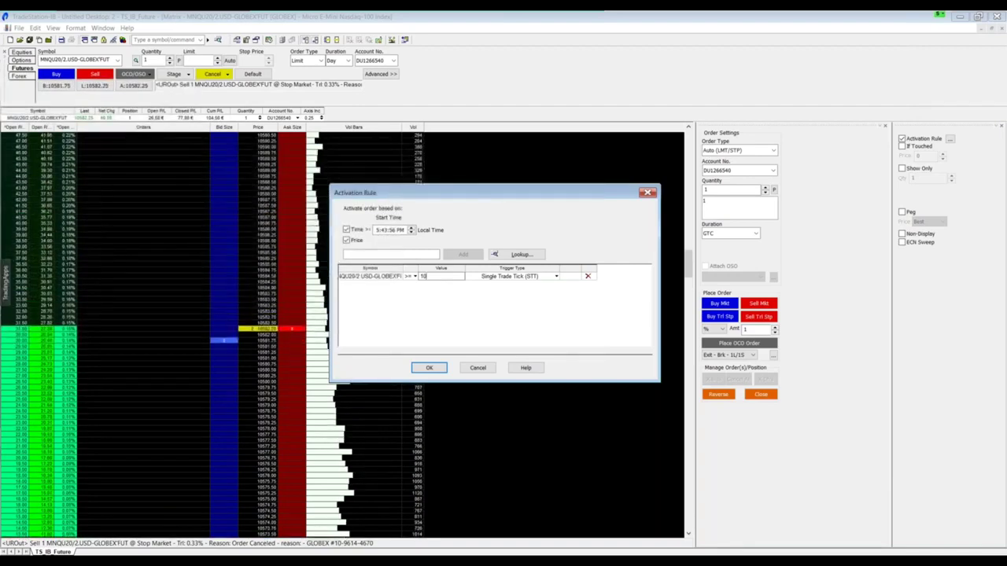
{"action": "type", "text": "595"}
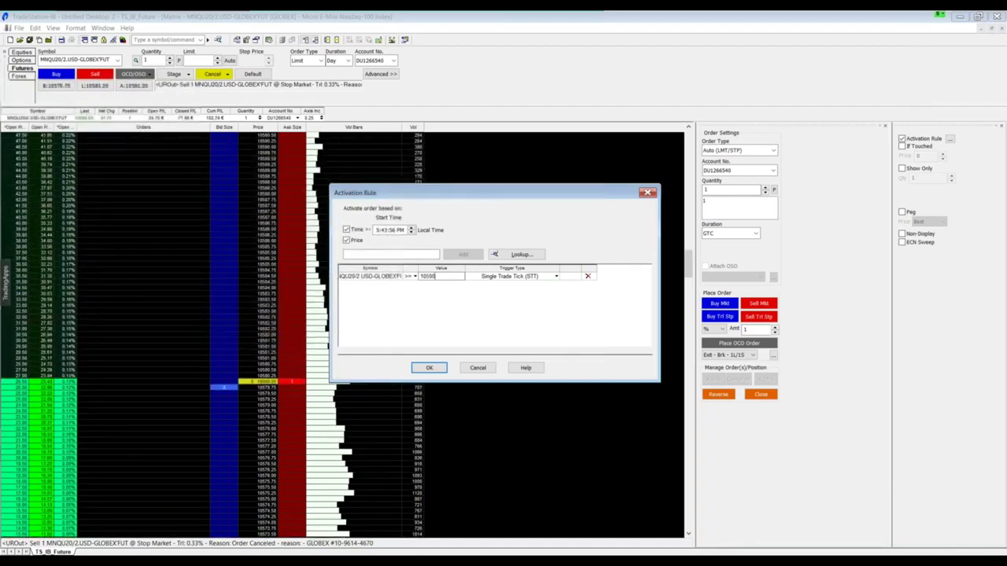
{"action": "left_click", "coordinate": [430, 367]}
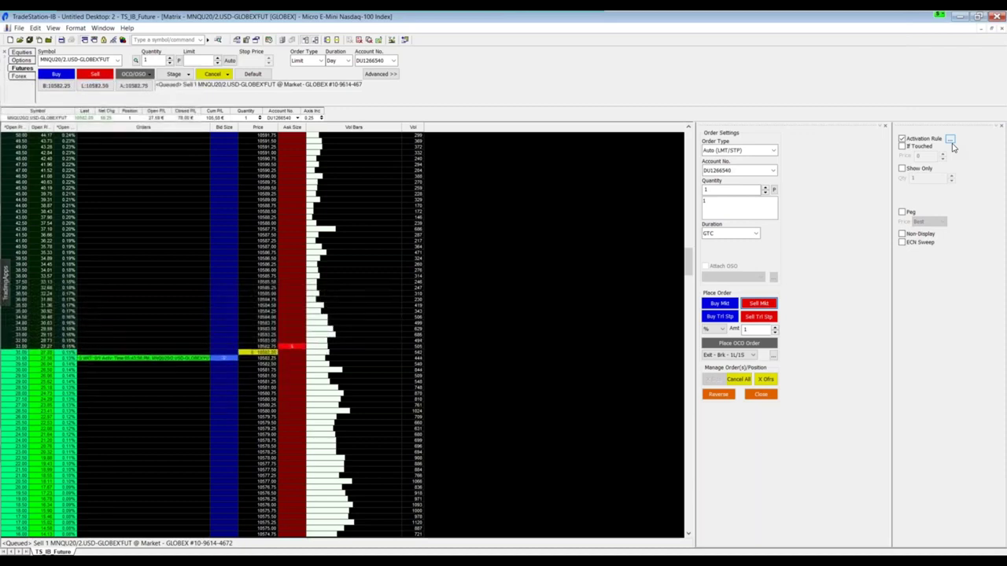
- Cancel the queued sell market order for MNQU20/2.USD-GLOBEX'FUT
{"action": "left_click", "coordinate": [738, 379]}
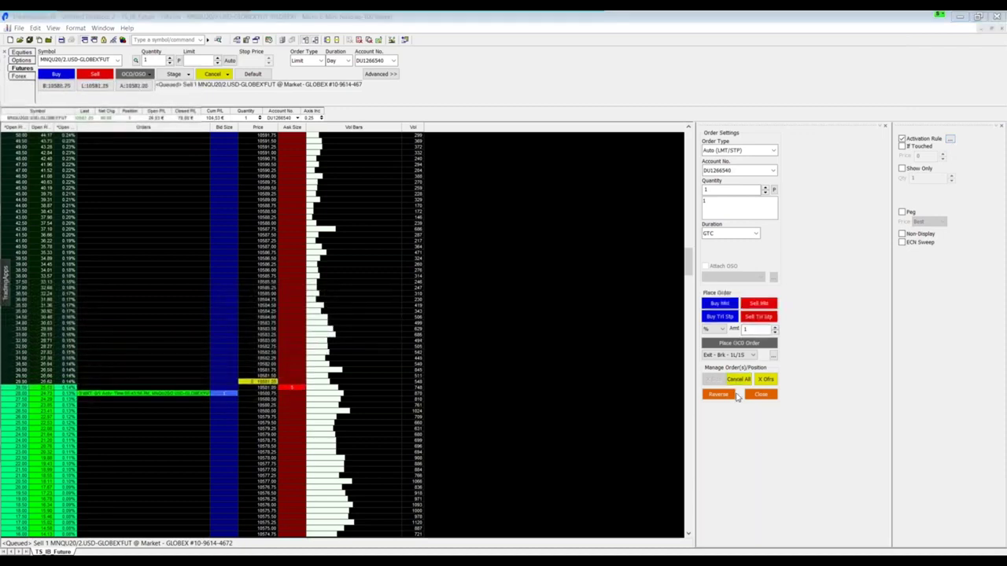
{"action": "left_click", "coordinate": [494, 300]}
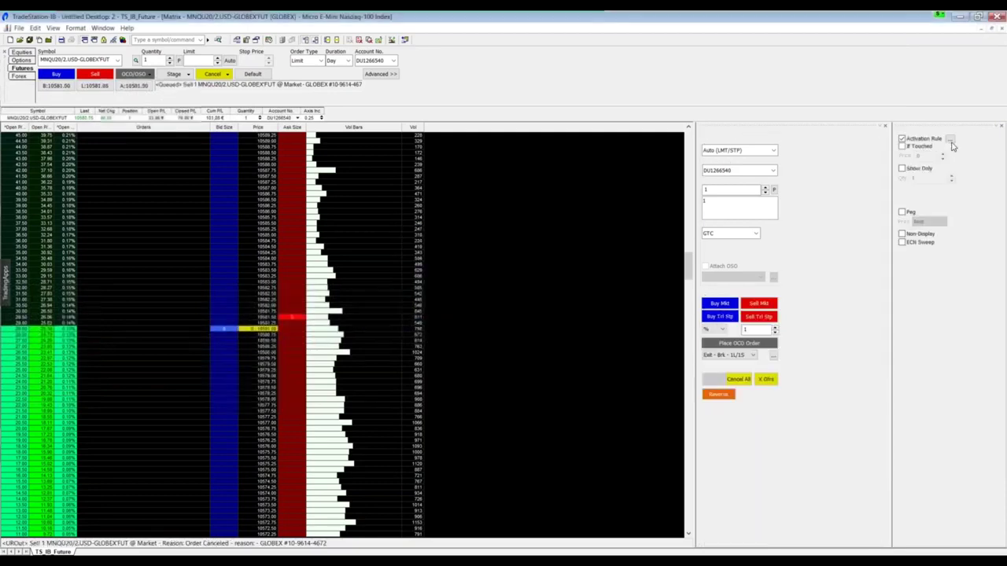
- Set the activation rule's price value to 10581.75 and place a market order to sell 1 contract
{"action": "left_click", "coordinate": [950, 139]}
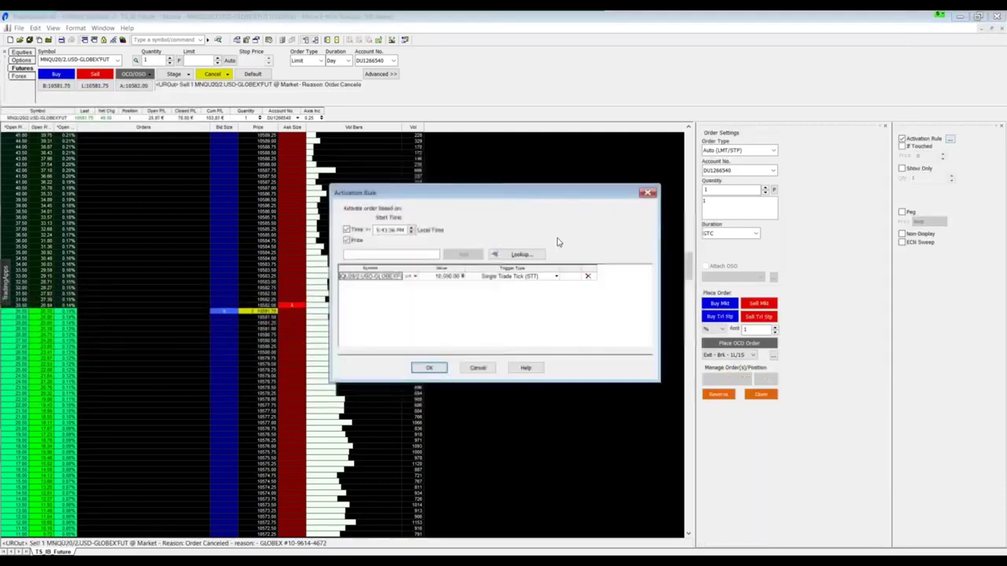
{"action": "left_click", "coordinate": [463, 279]}
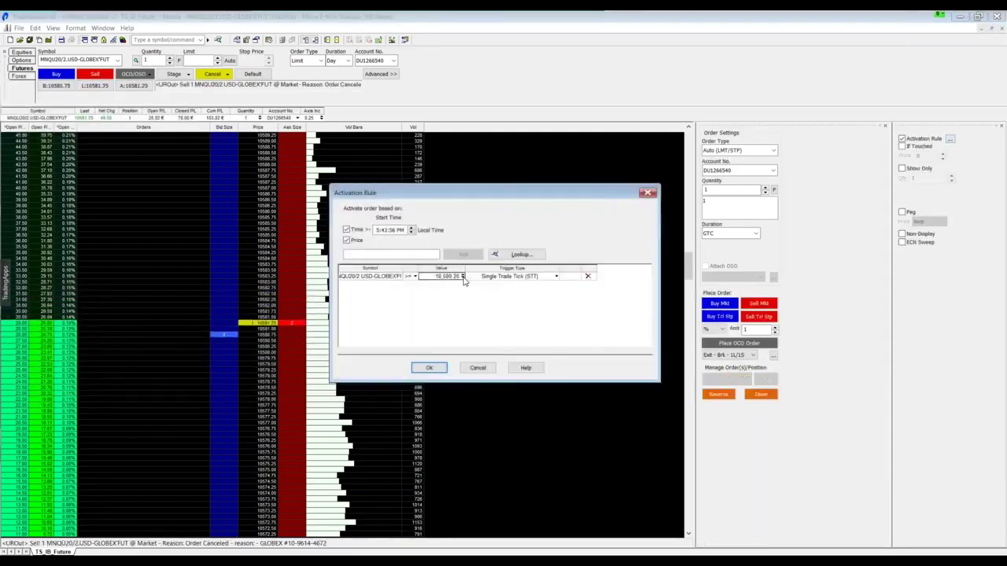
{"action": "left_click", "coordinate": [463, 279]}
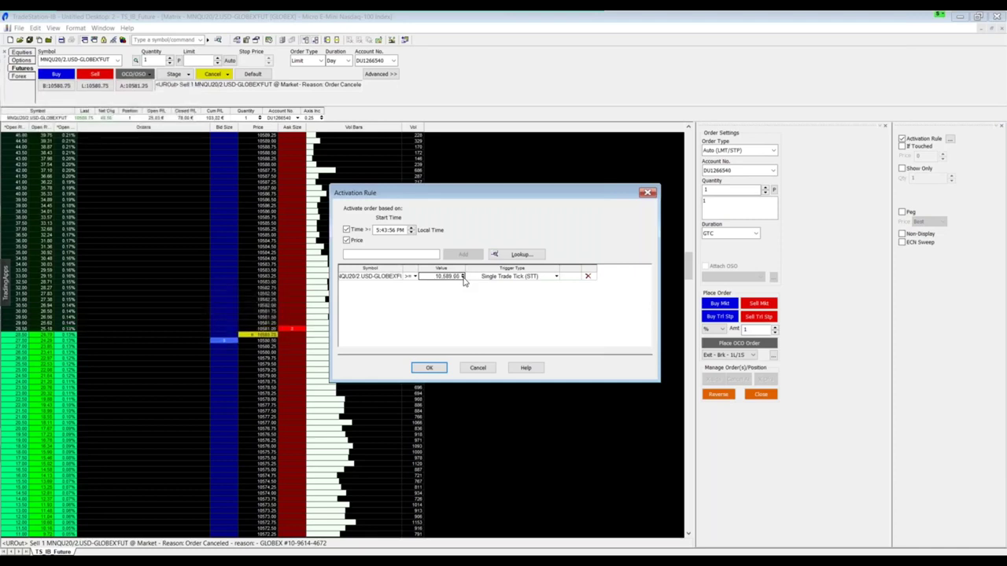
{"action": "left_click", "coordinate": [463, 280]}
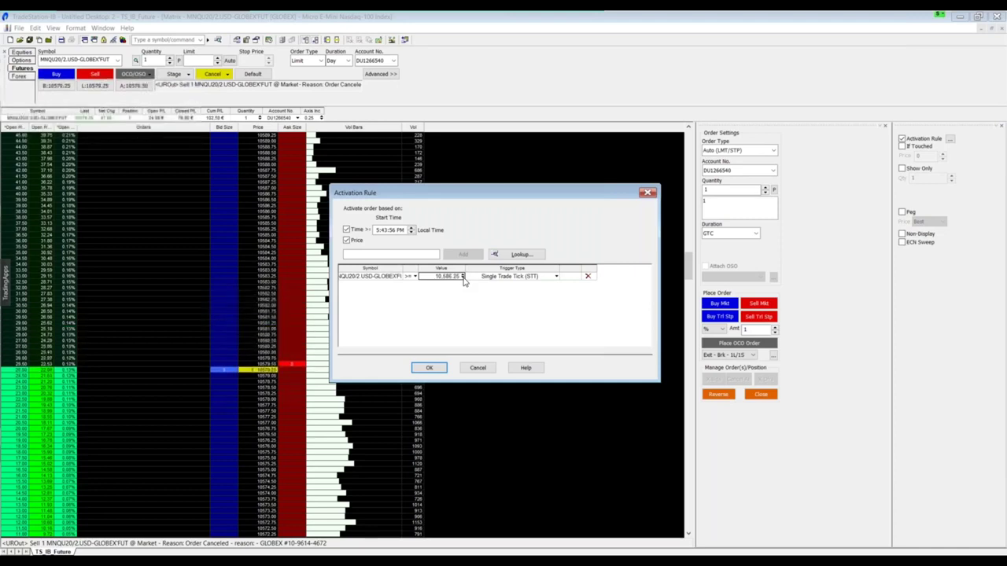
{"action": "left_click", "coordinate": [463, 280]}
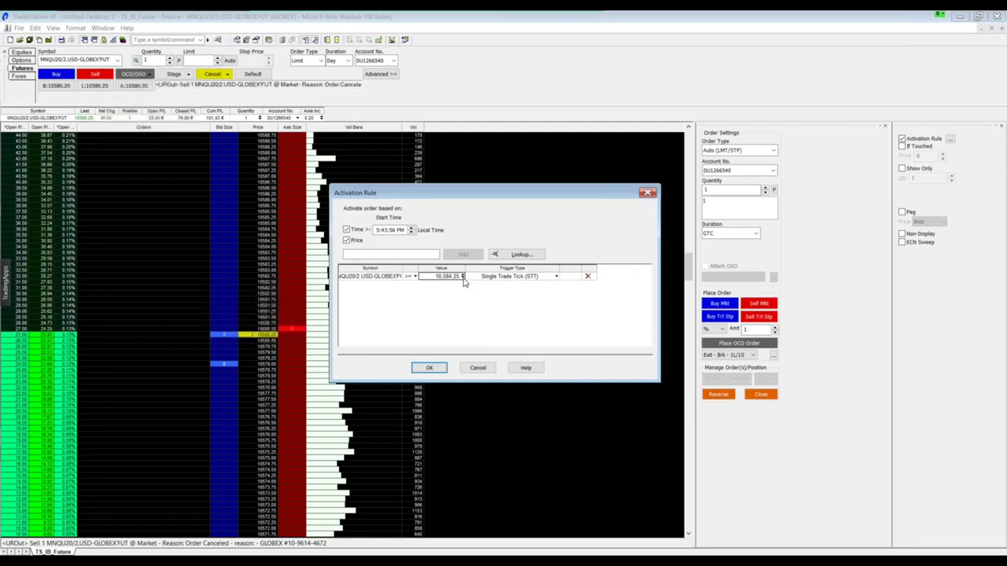
{"action": "left_click", "coordinate": [431, 367]}
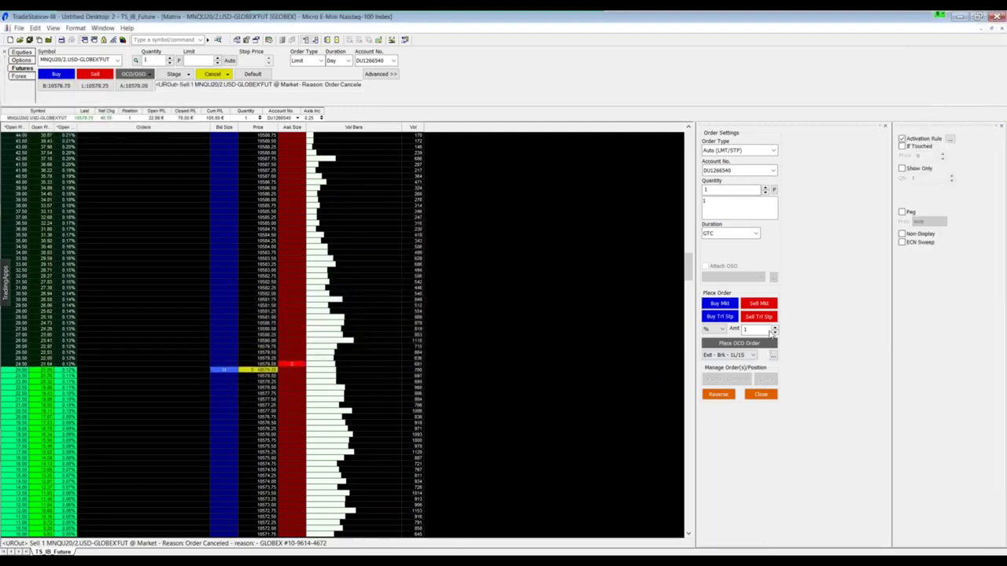
{"action": "left_click", "coordinate": [767, 306]}
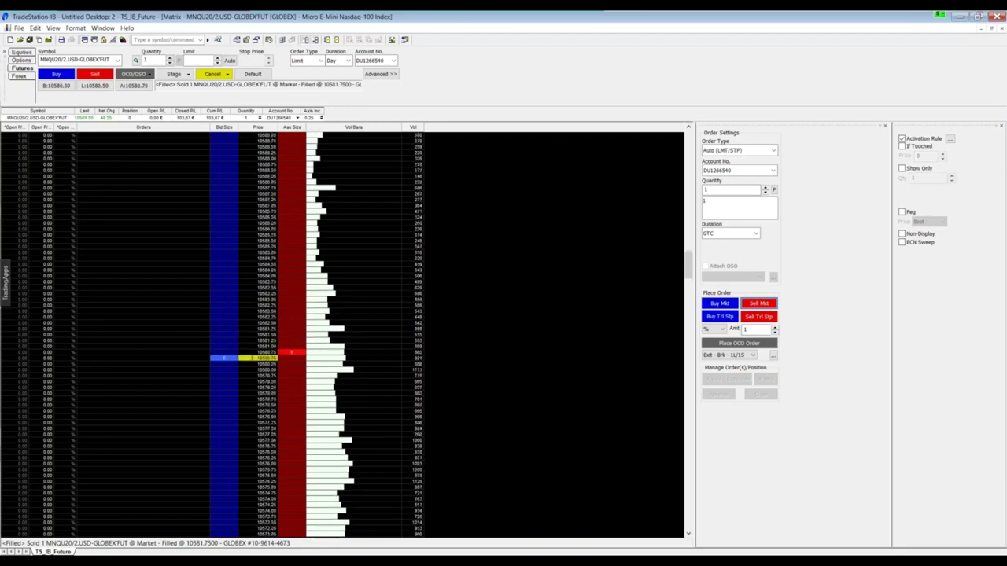
- Reopen the activation rule and switch its Time condition off and on again
{"action": "left_click", "coordinate": [950, 140]}
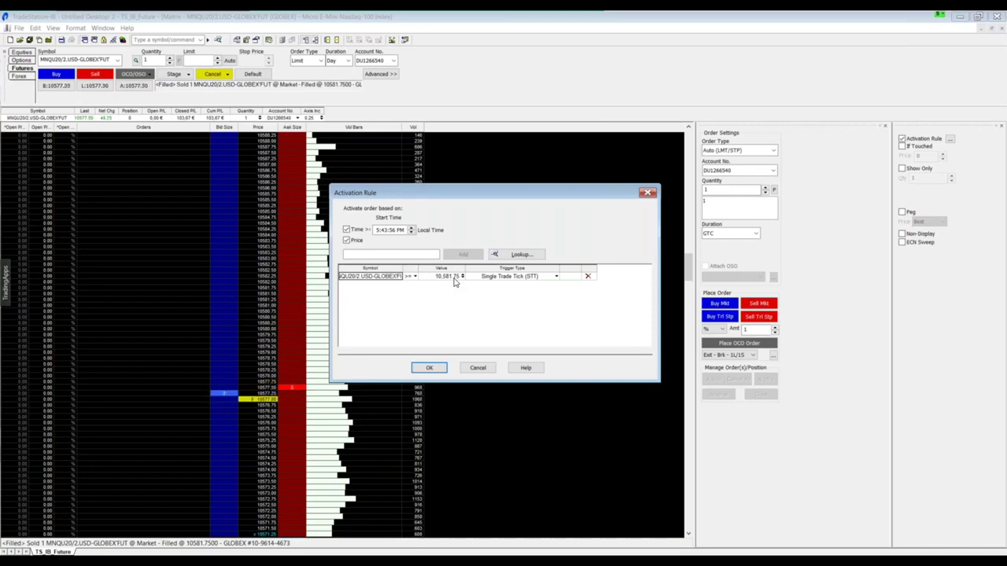
{"action": "left_click", "coordinate": [347, 230]}
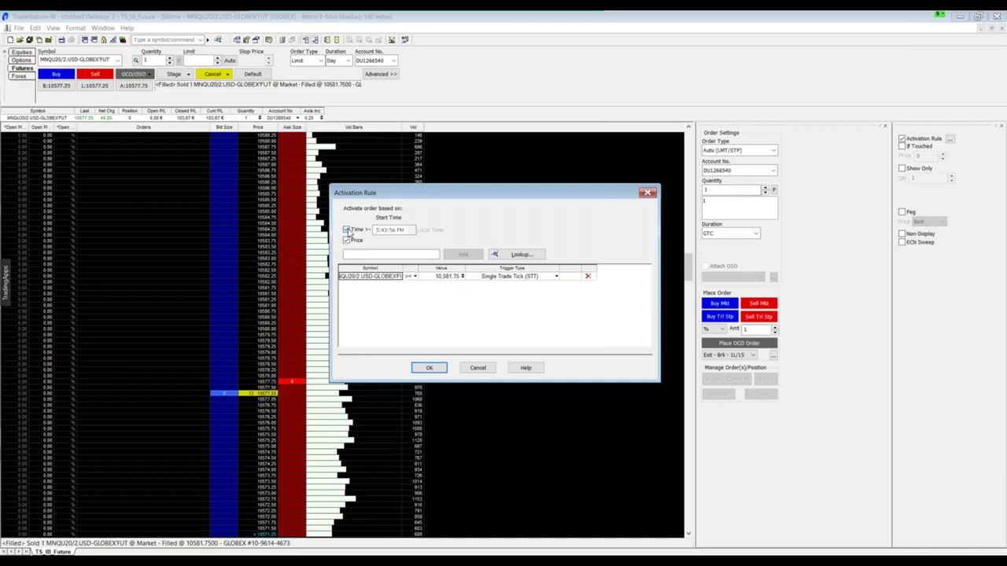
{"action": "left_click", "coordinate": [347, 230]}
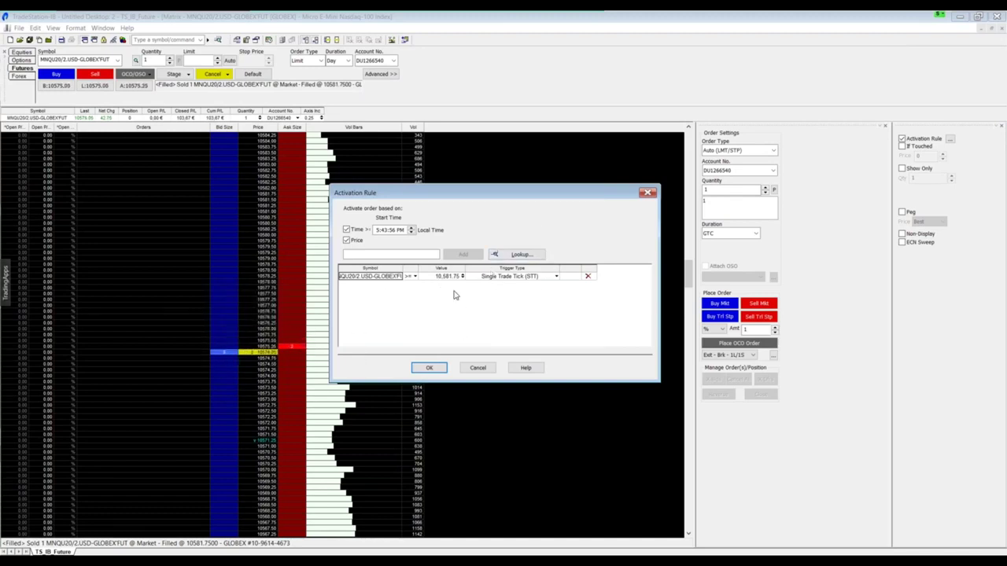
- Add SPY and AAPL as further price symbols in the activation rule
{"action": "left_click", "coordinate": [366, 258]}
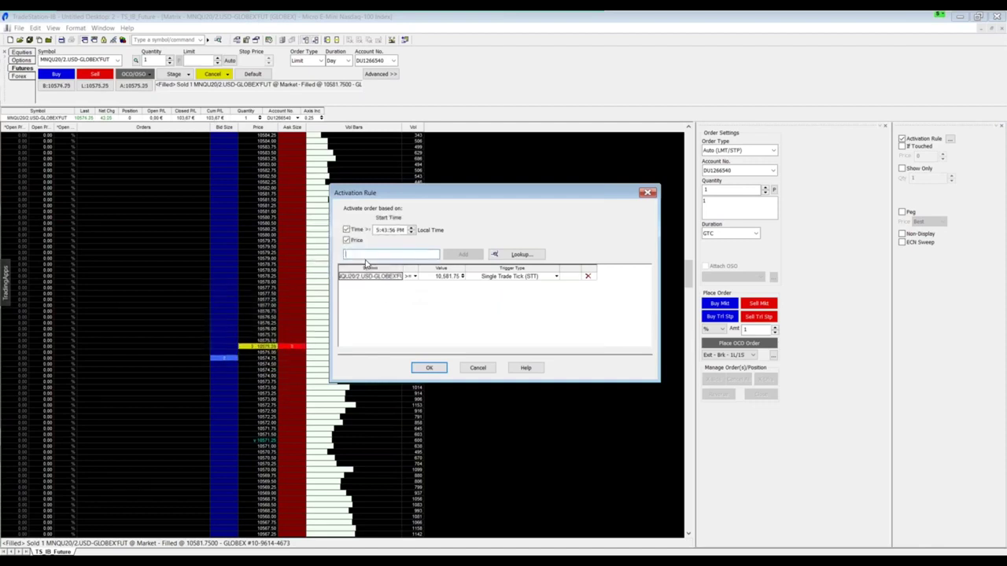
{"action": "type", "text": "SPY"}
{"action": "key", "text": "Return"}
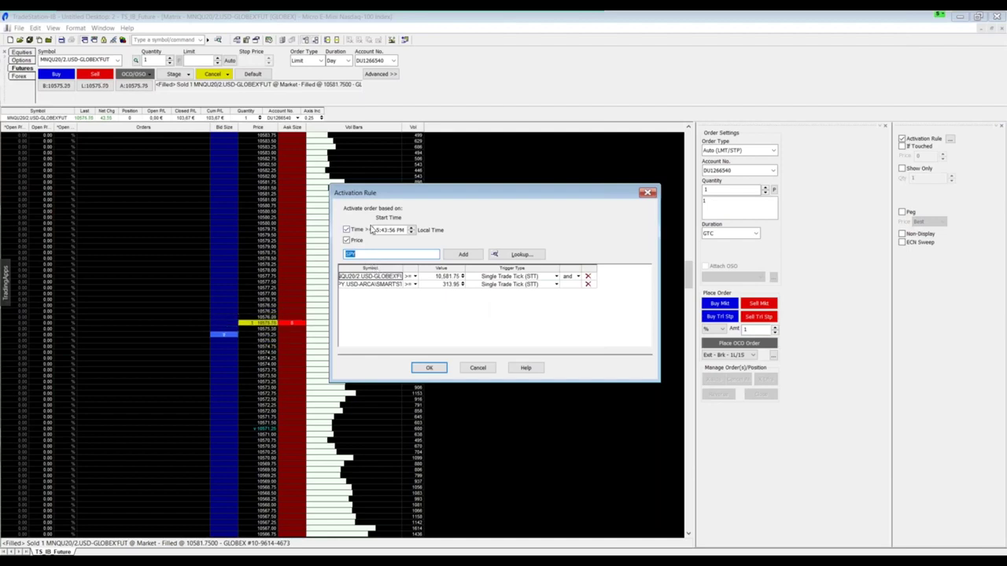
{"action": "type", "text": "AAPL"}
{"action": "key", "text": "Return"}
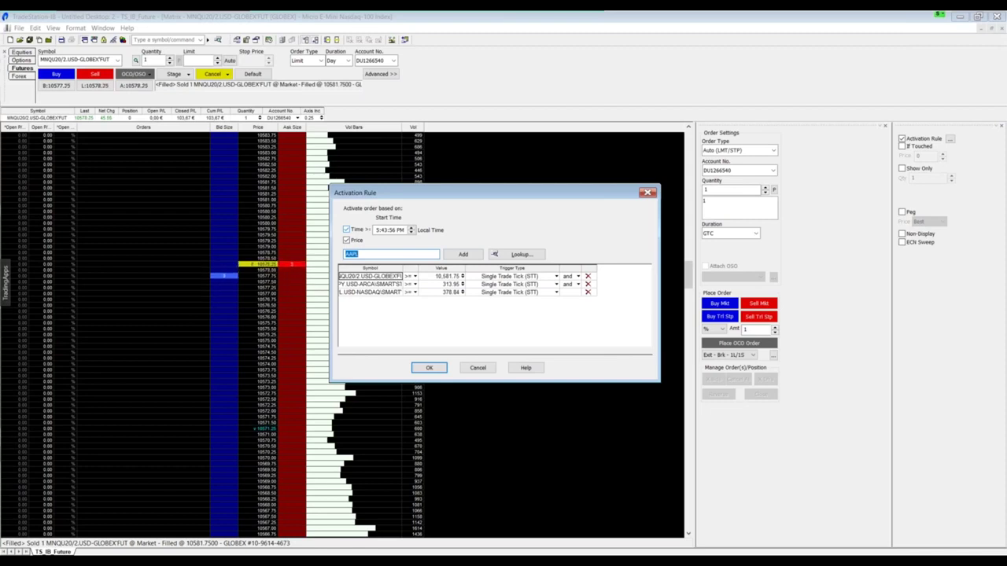
- Keep "and" as the link between the activation rule's price conditions, then discard the rule changes
{"action": "left_click", "coordinate": [577, 276]}
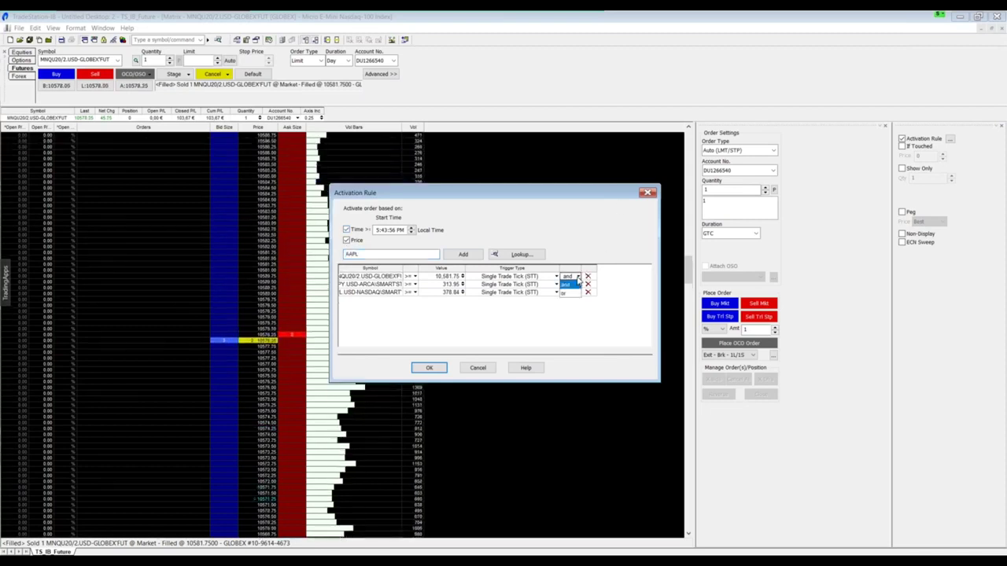
{"action": "left_click", "coordinate": [568, 284]}
{"action": "left_click", "coordinate": [577, 284]}
{"action": "left_click", "coordinate": [572, 292]}
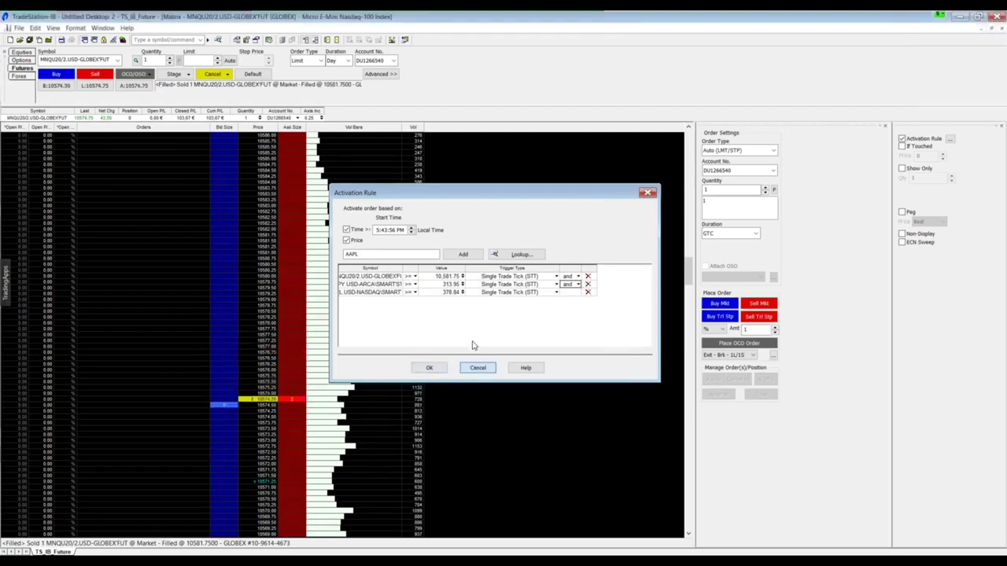
{"action": "left_click", "coordinate": [477, 368]}
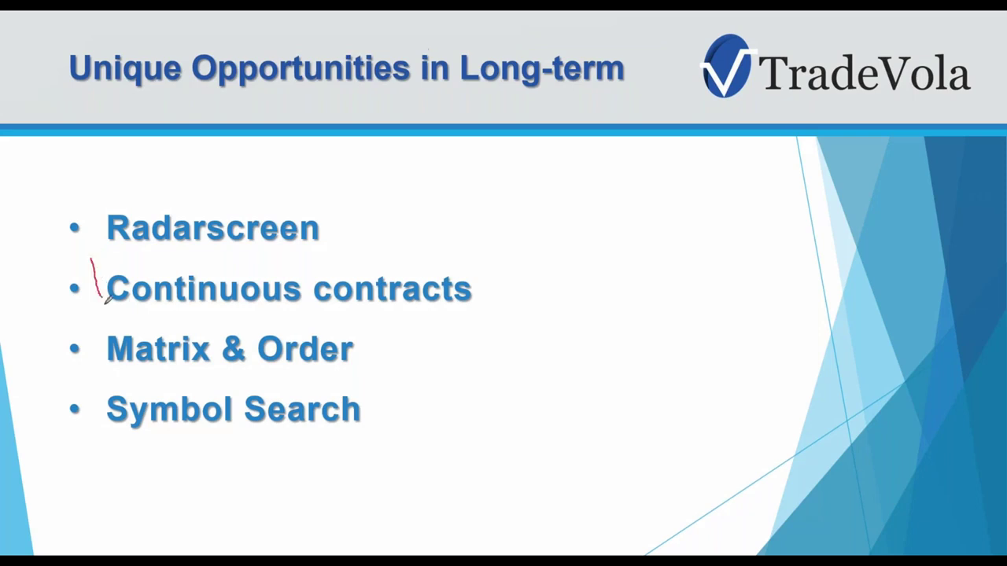
{"action": "left_click_drag", "start_coordinate": [153, 307], "coordinate": [464, 321]}
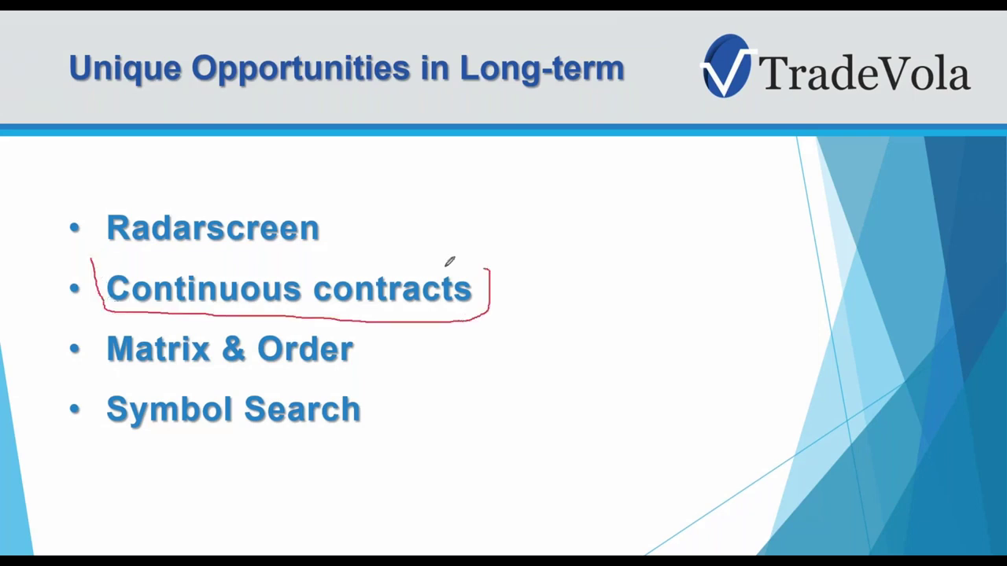